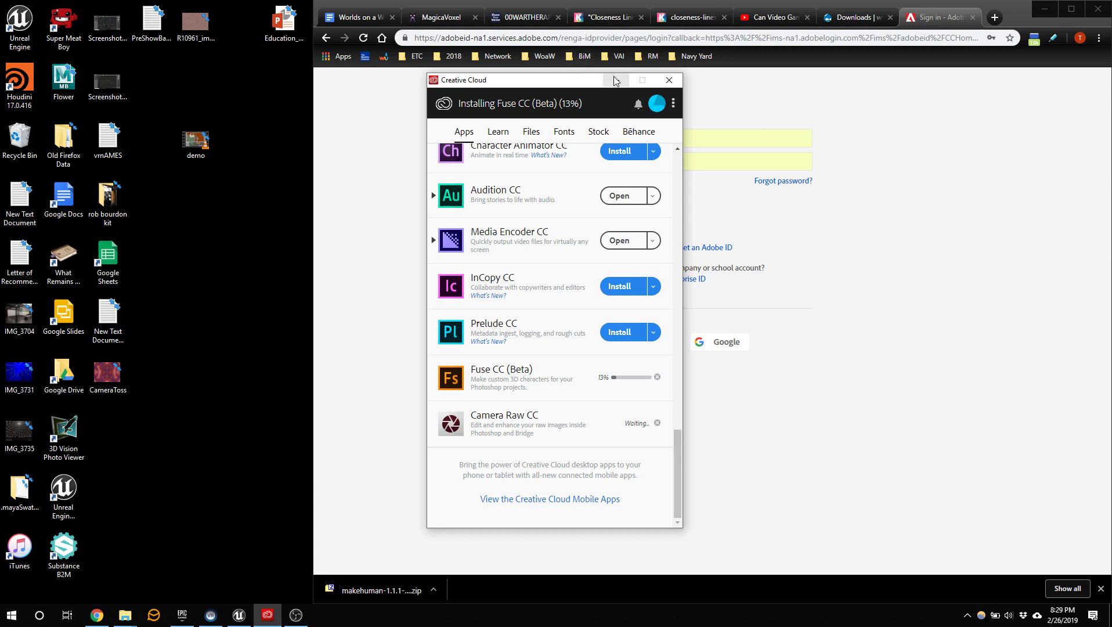
# Step: Minimize the Creative Cloud window, reposition the browser window and search Google for "adobe fuse"
pyautogui.click(616, 80)
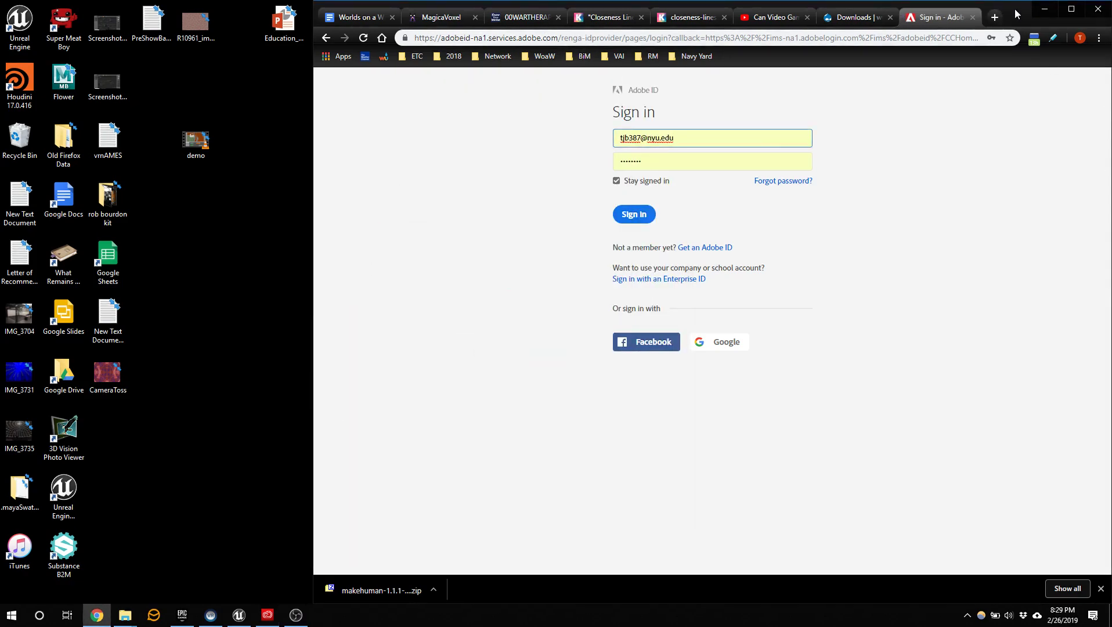
pyautogui.moveTo(1018, 12); pyautogui.dragTo(870, 5)
pyautogui.click(662, 38)
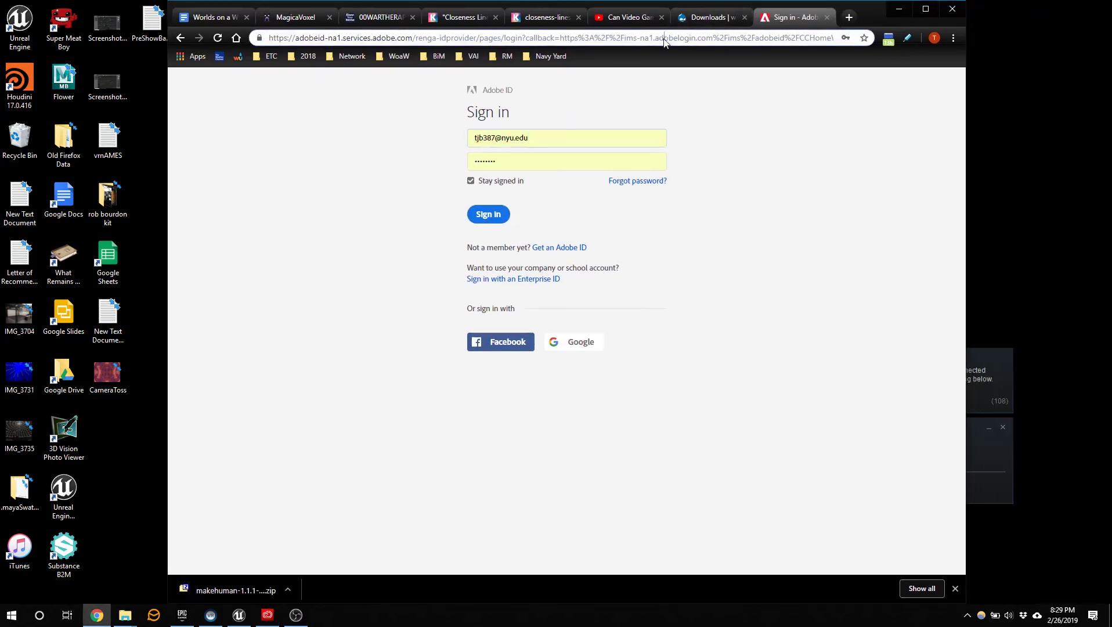
pyautogui.write('adobe')
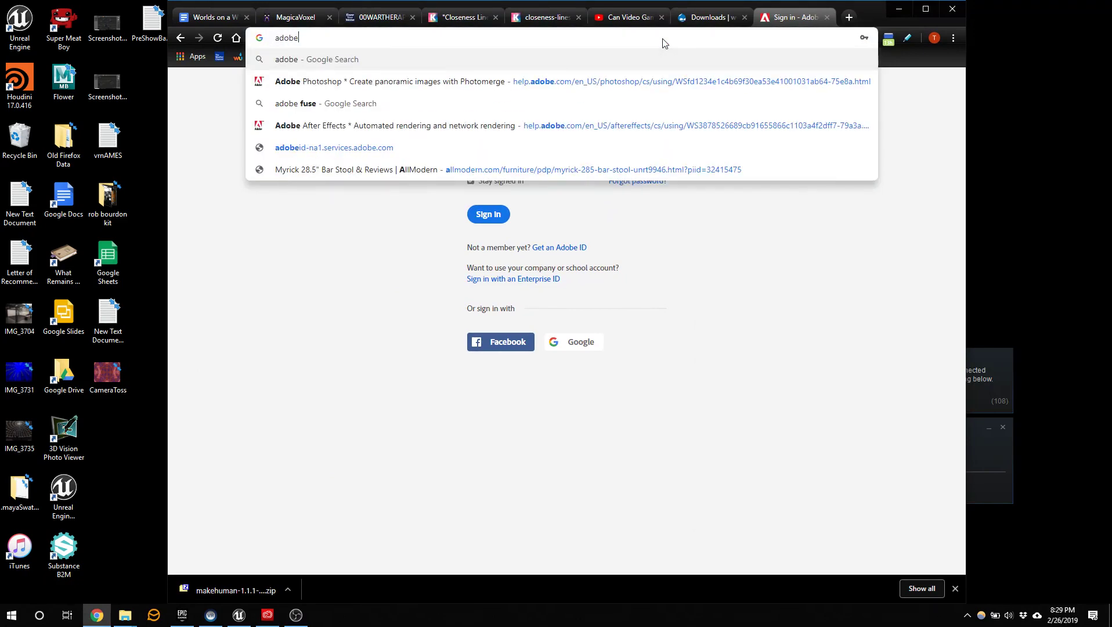
pyautogui.write(' fuse')
pyautogui.press('Return')
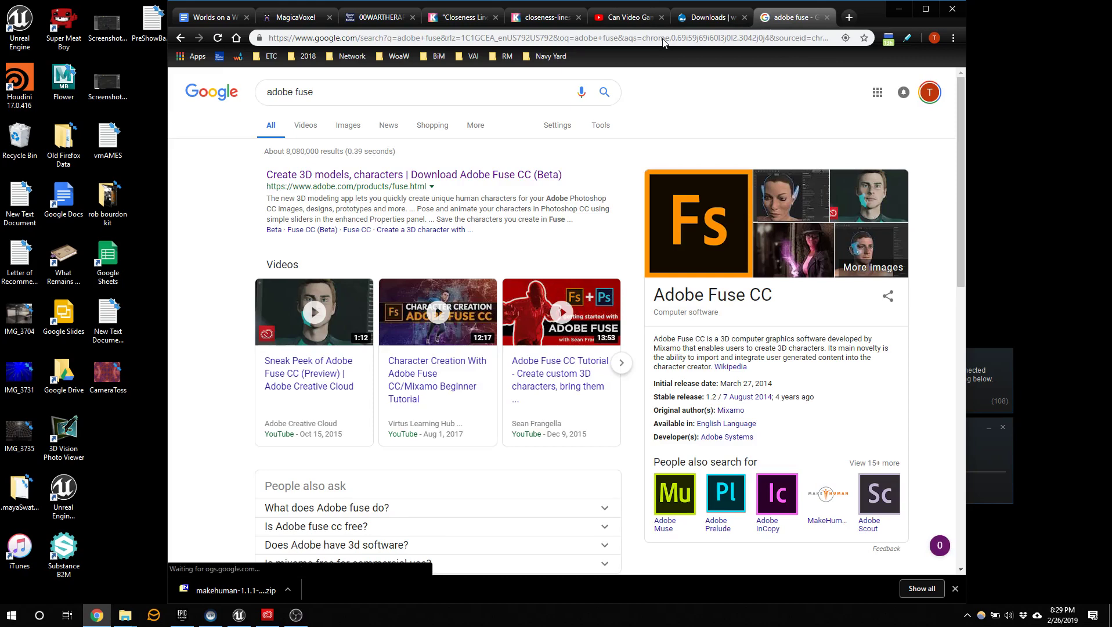
# Step: Search Google for "makehuman" in a new browser tab and browse the MakeHuman Community site
pyautogui.click(848, 17)
pyautogui.write('mak')
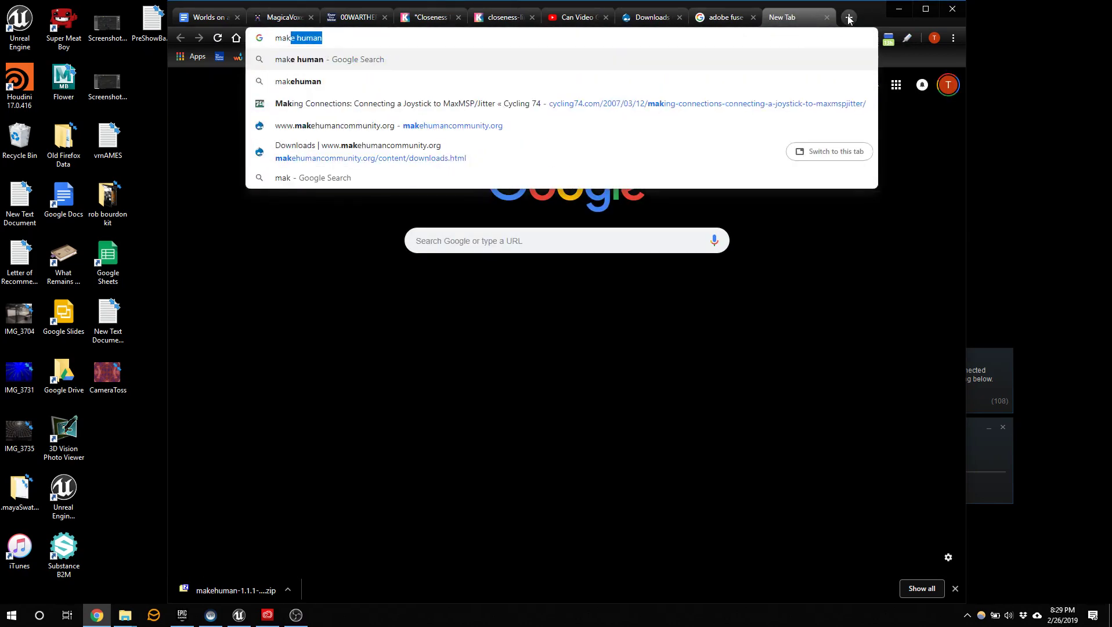
pyautogui.write('ehuman')
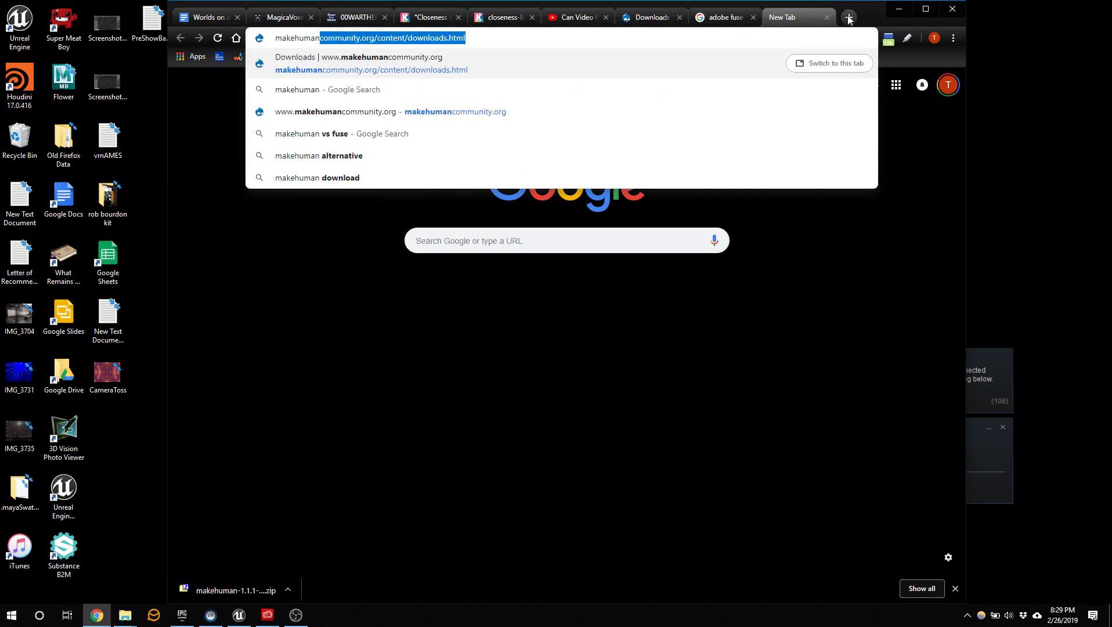
pyautogui.press('Delete')
pyautogui.press('Return')
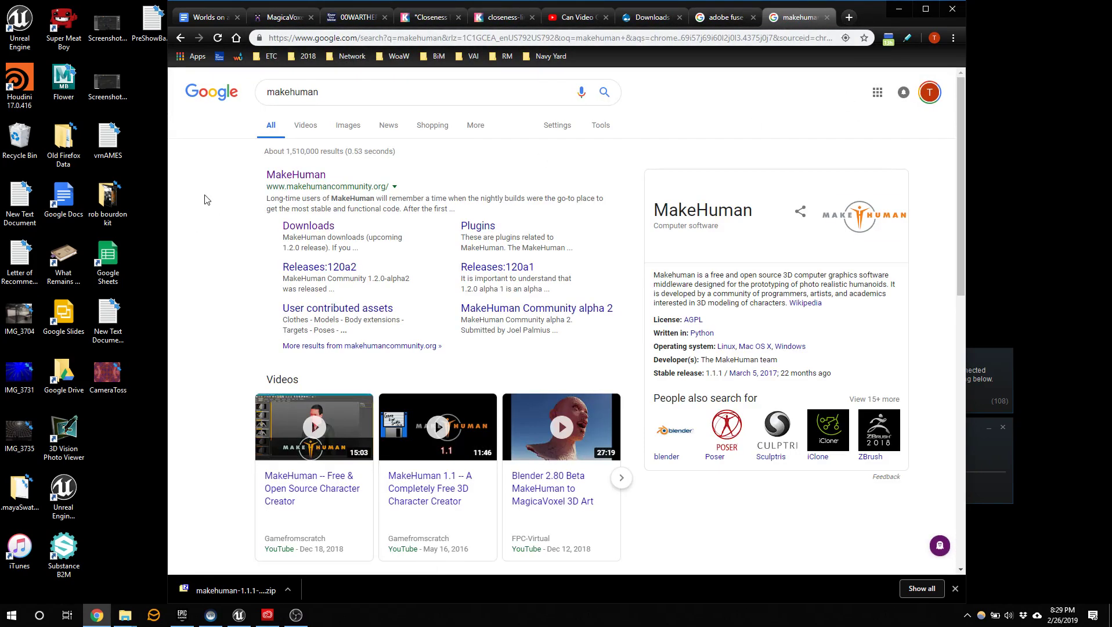
pyautogui.click(303, 175)
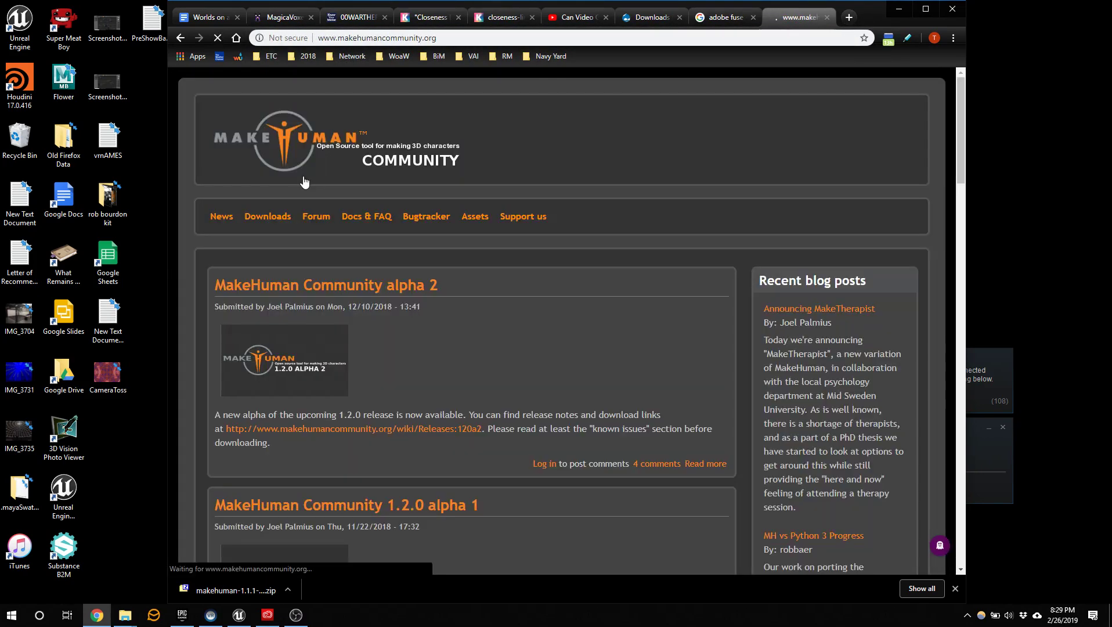
pyautogui.scroll(-4, 360, 288)
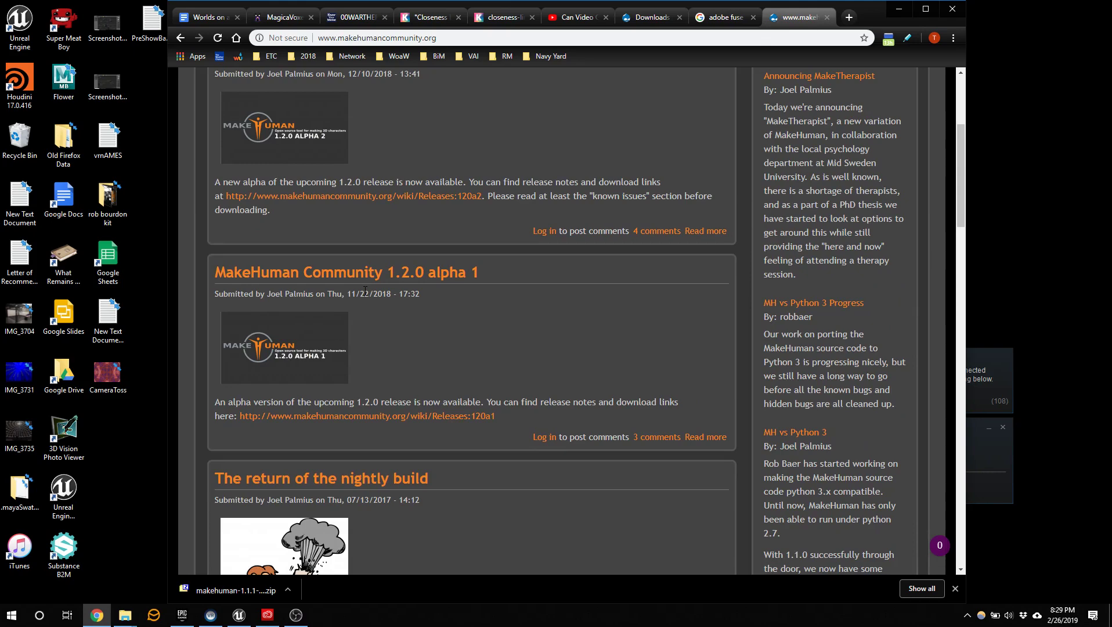
# Step: Search Google for "morph3d" in another new browser tab
pyautogui.click(848, 17)
pyautogui.write('m')
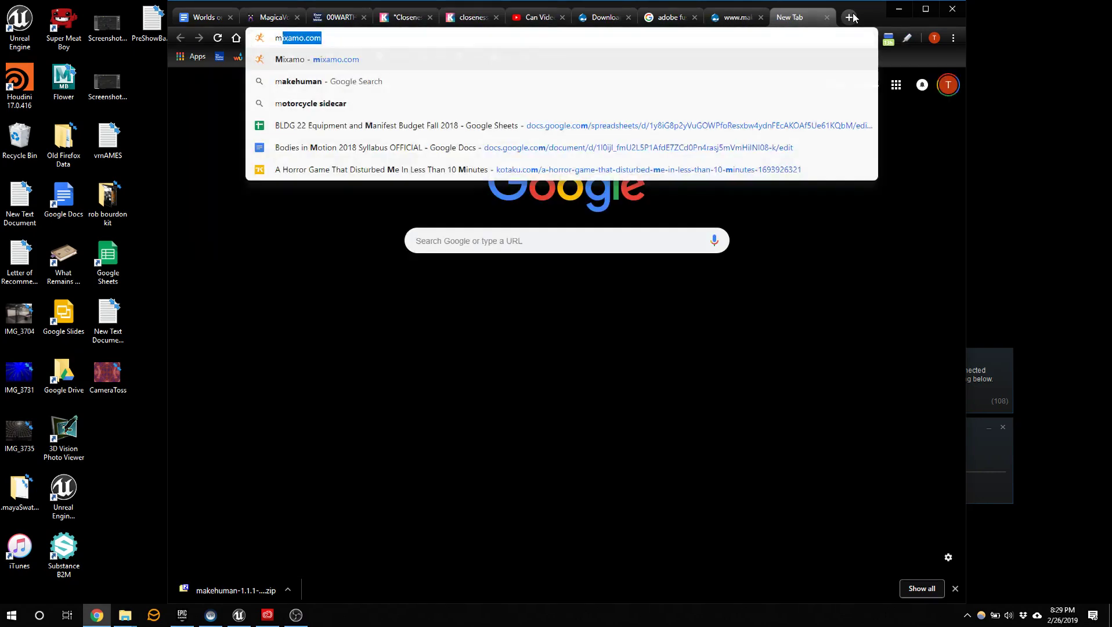
pyautogui.write('orph3d')
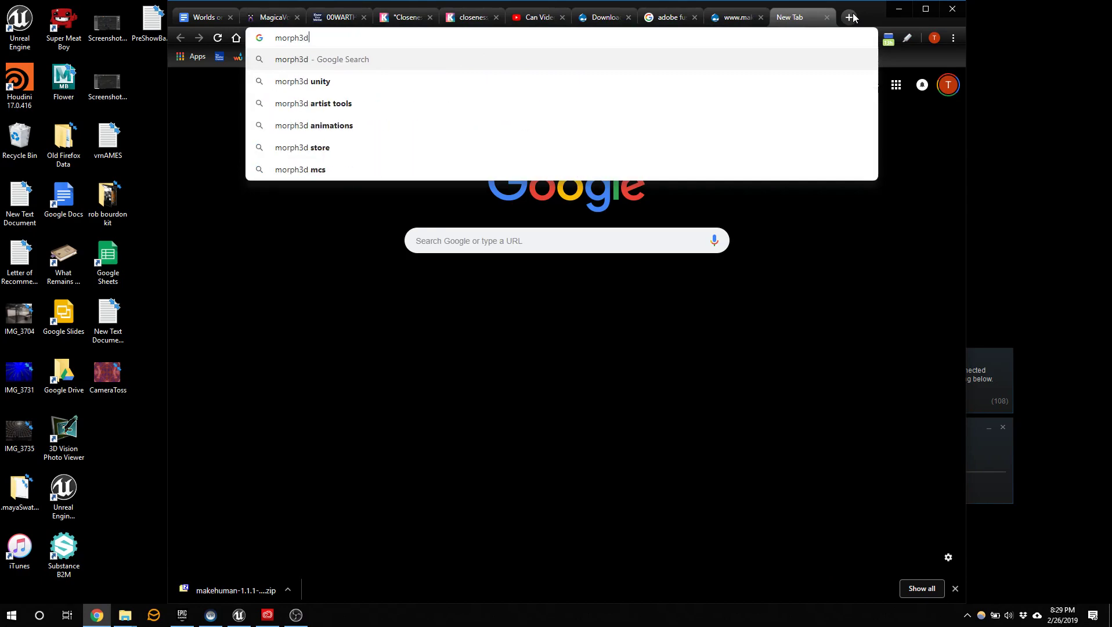
pyautogui.press('Return')
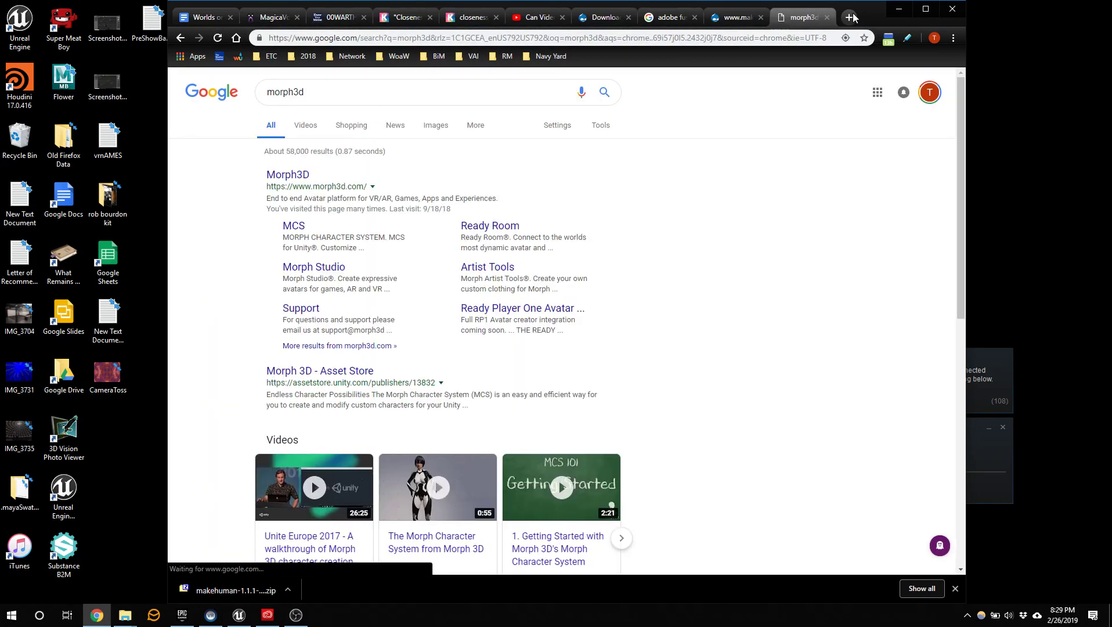
# Step: Search Google for "autodesk character generator" in a new browser tab
pyautogui.click(848, 18)
pyautogui.write('ad')
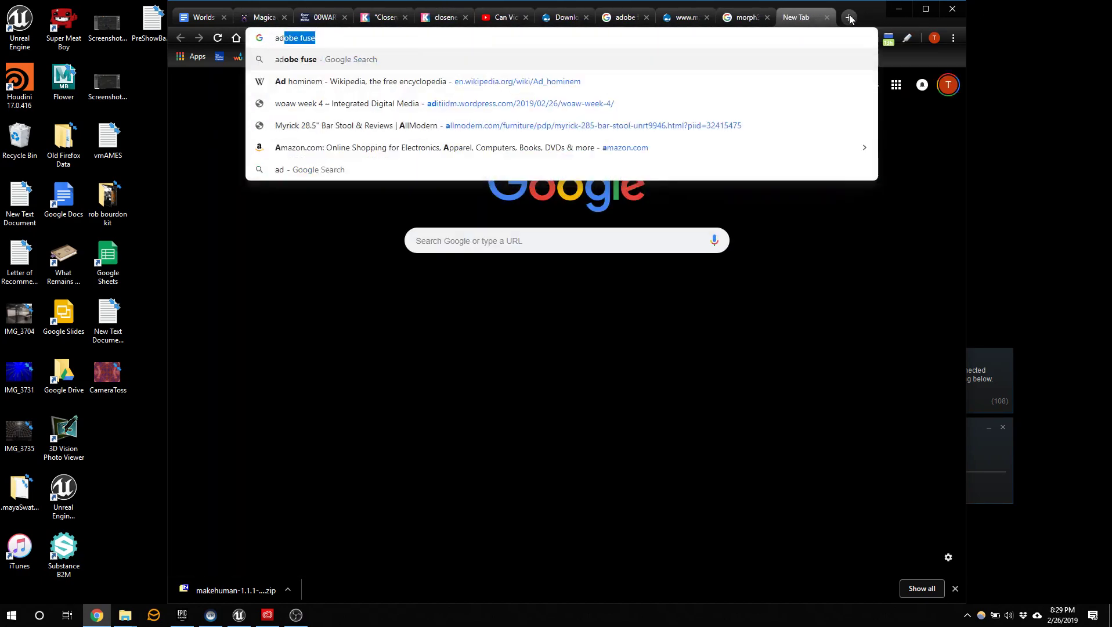
pyautogui.press('BackSpace')
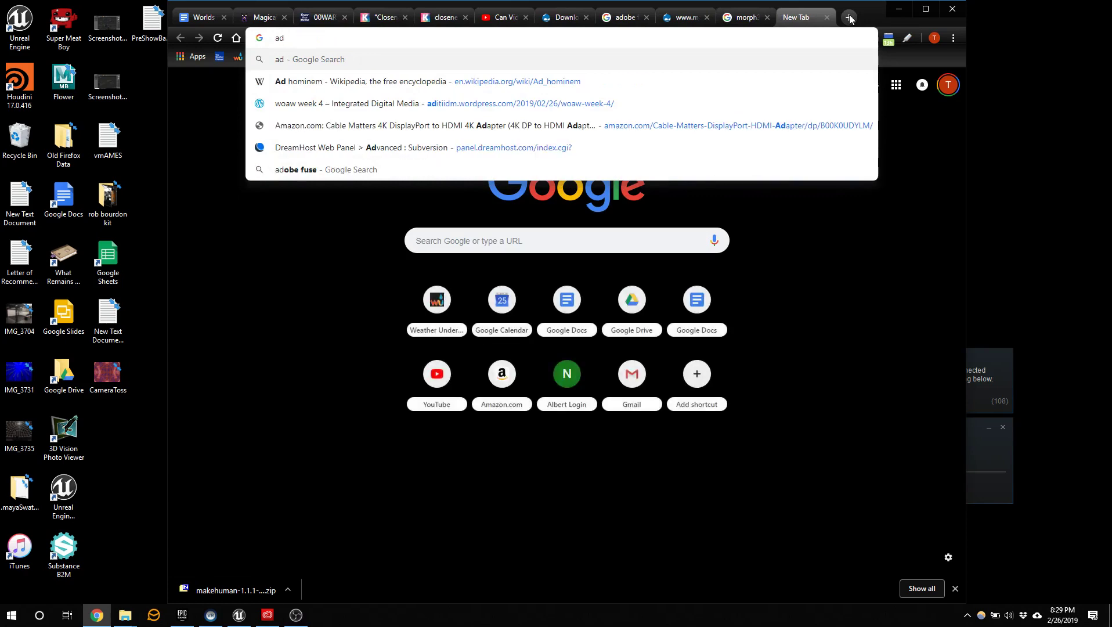
pyautogui.write('u')
pyautogui.press('BackSpace')
pyautogui.press('BackSpace')
pyautogui.write('uto')
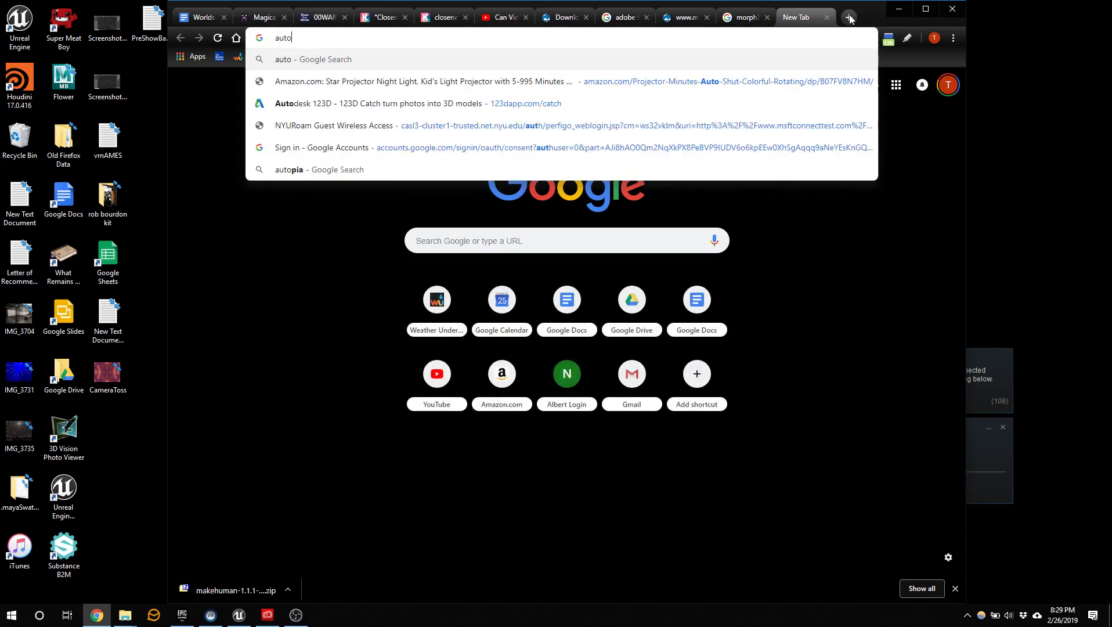
pyautogui.write('desk character generator')
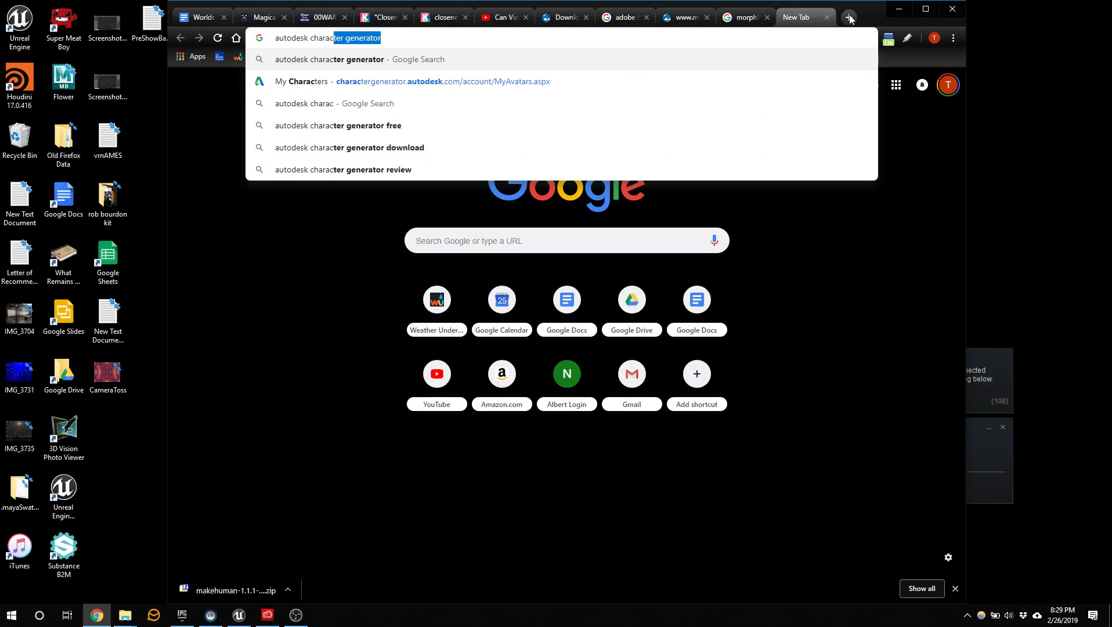
pyautogui.press('Return')
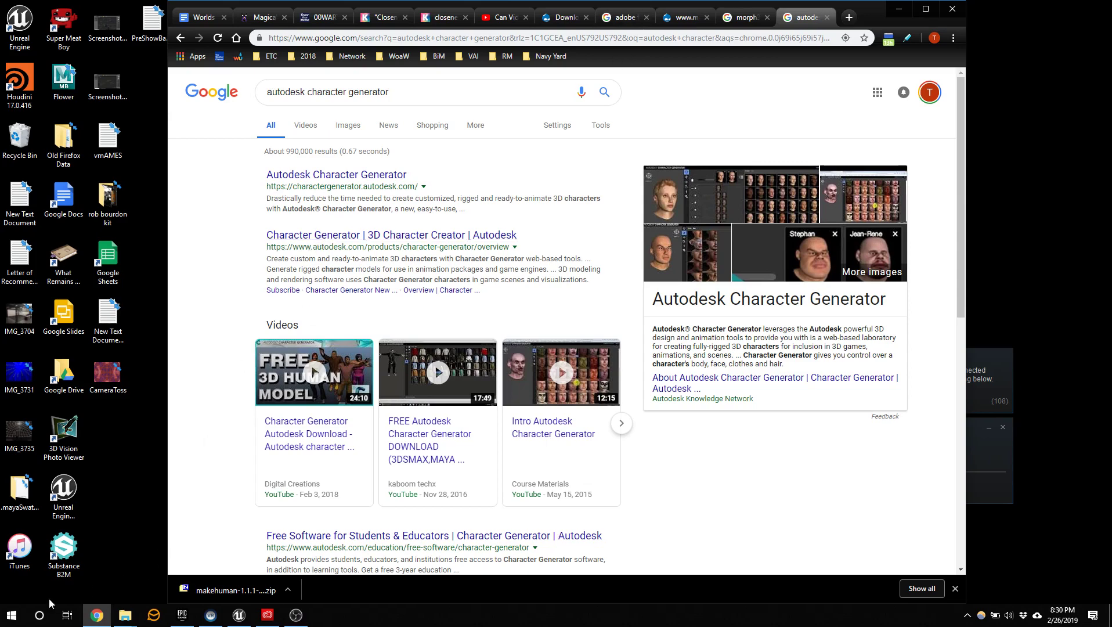
# Step: Launch VNC Viewer and connect to the MOCAPUNREAL computer, moving the connection window out of the way
pyautogui.click(49, 616)
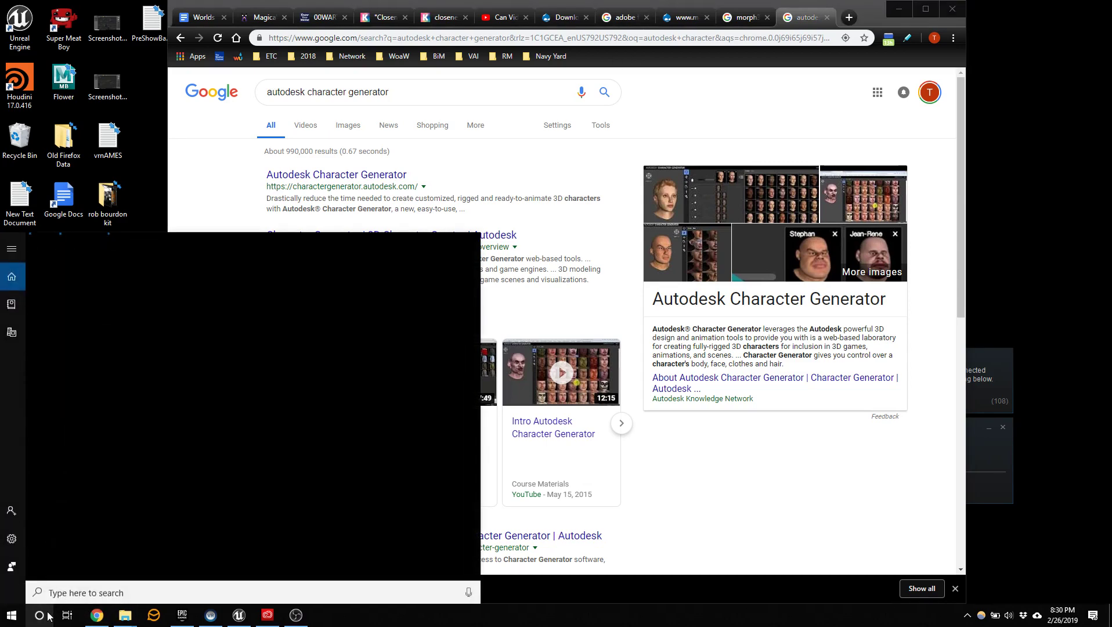
pyautogui.write('vn')
pyautogui.press('Return')
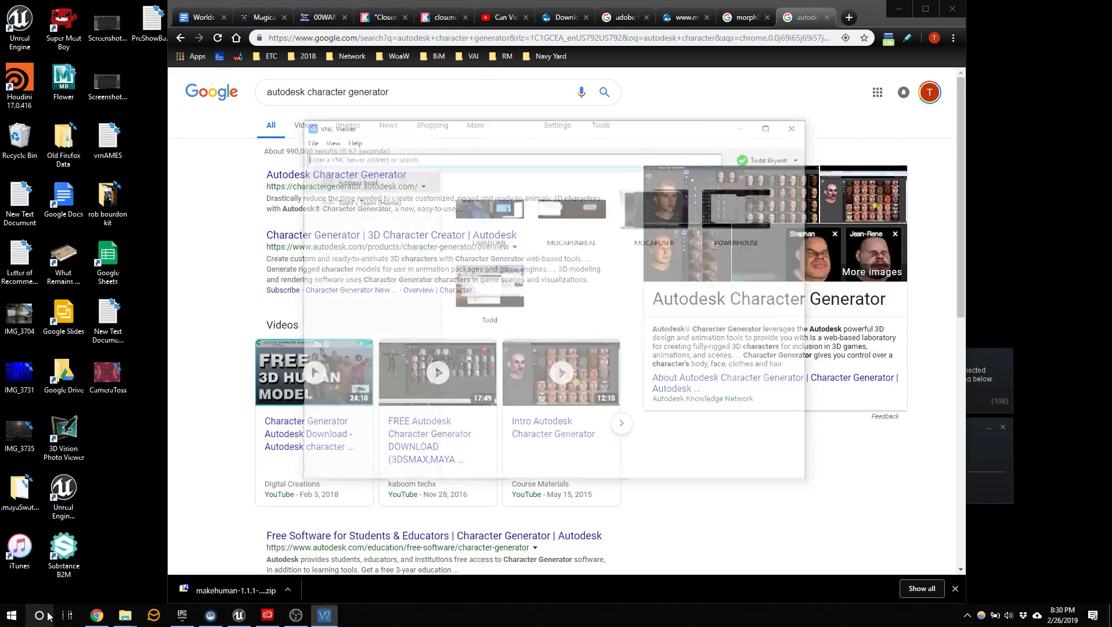
pyautogui.doubleClick(586, 208)
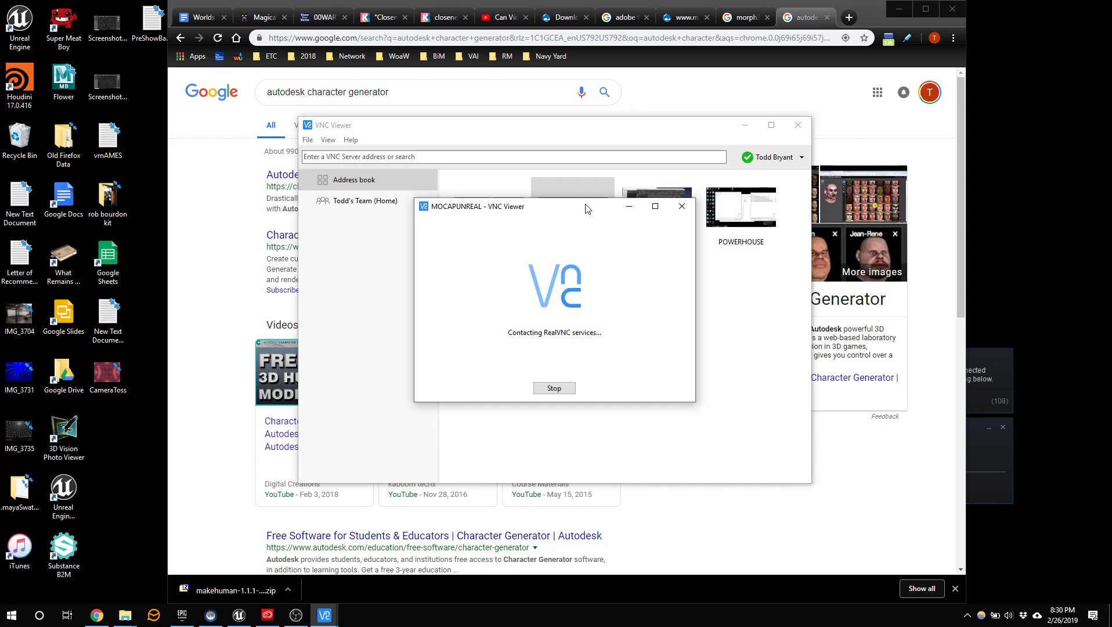
pyautogui.moveTo(586, 208); pyautogui.dragTo(873, 228)
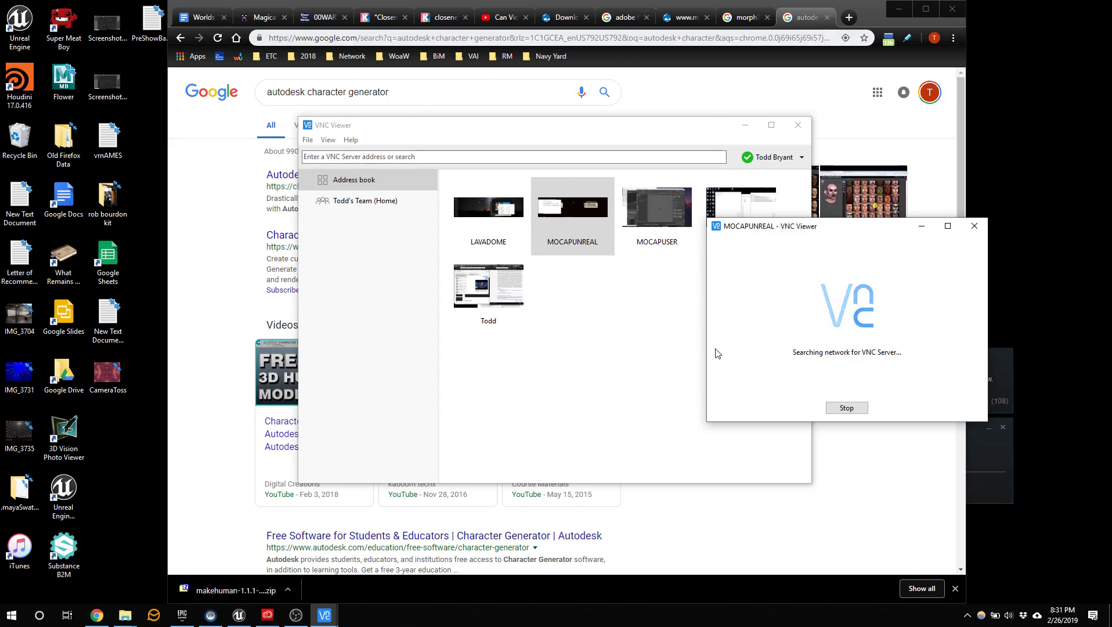
pyautogui.moveTo(834, 227); pyautogui.dragTo(866, 291)
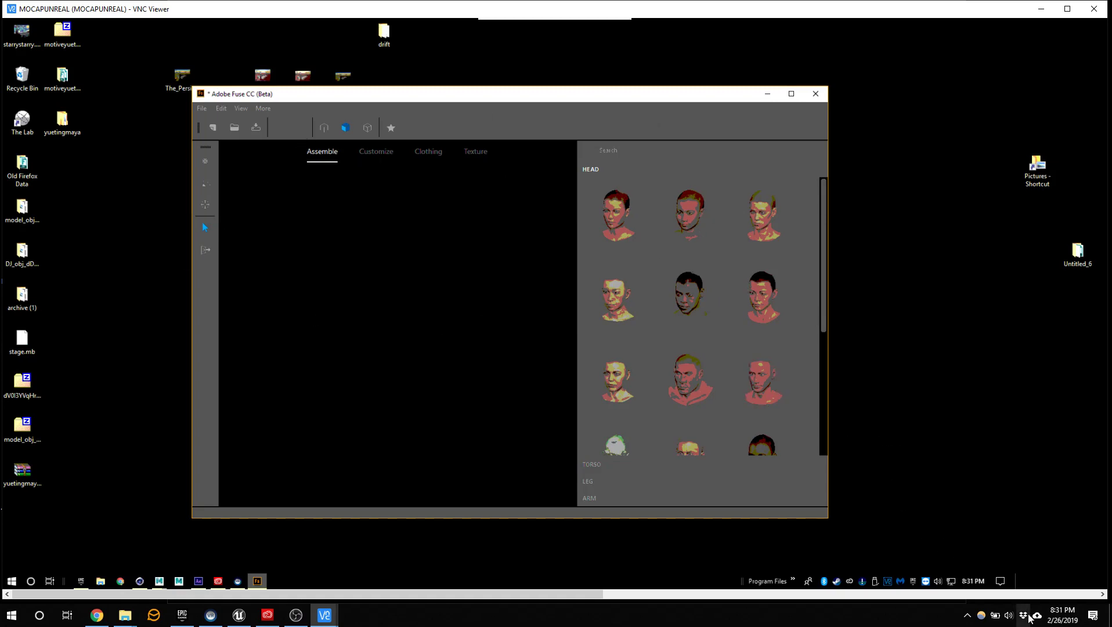
# Step: Check the Fuse CC (Beta) installation progress in Creative Cloud, then minimize its window
pyautogui.click(966, 616)
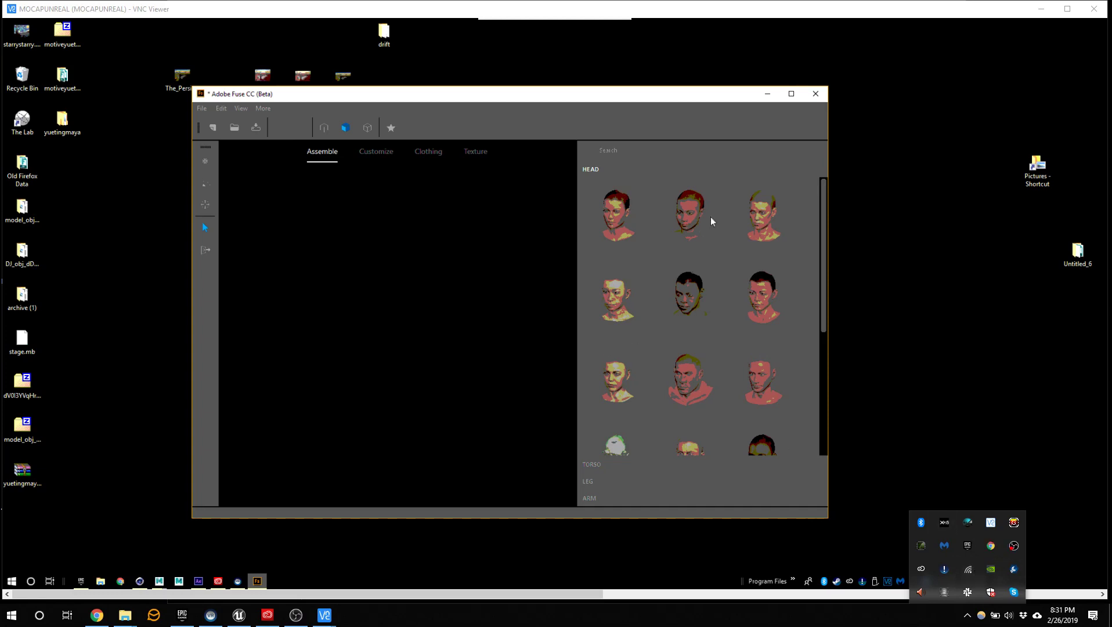
pyautogui.click(279, 614)
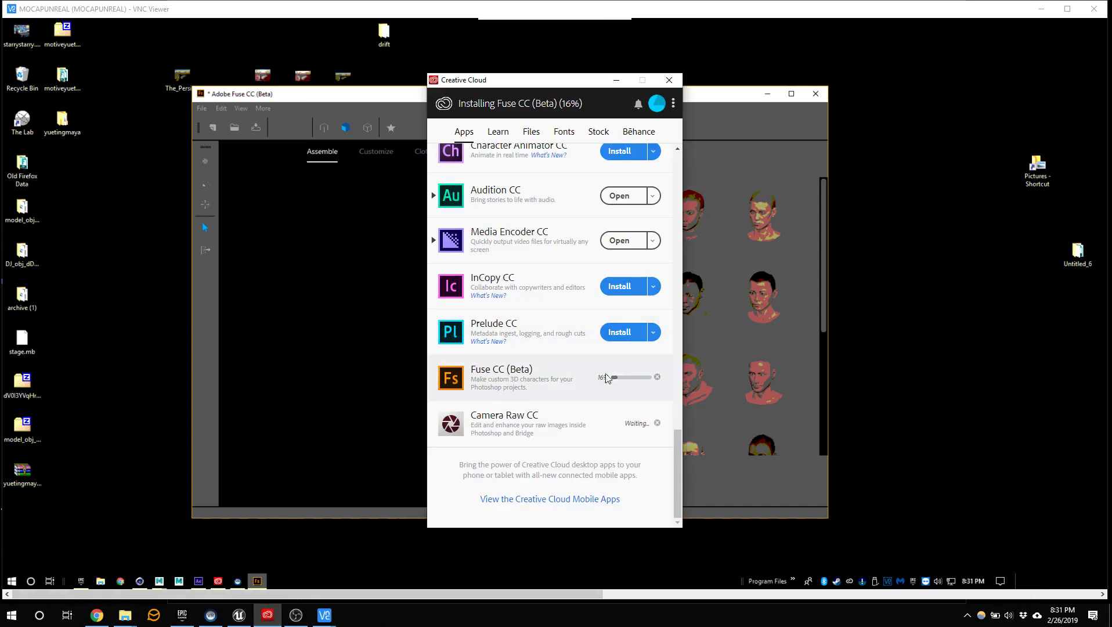
pyautogui.click(616, 80)
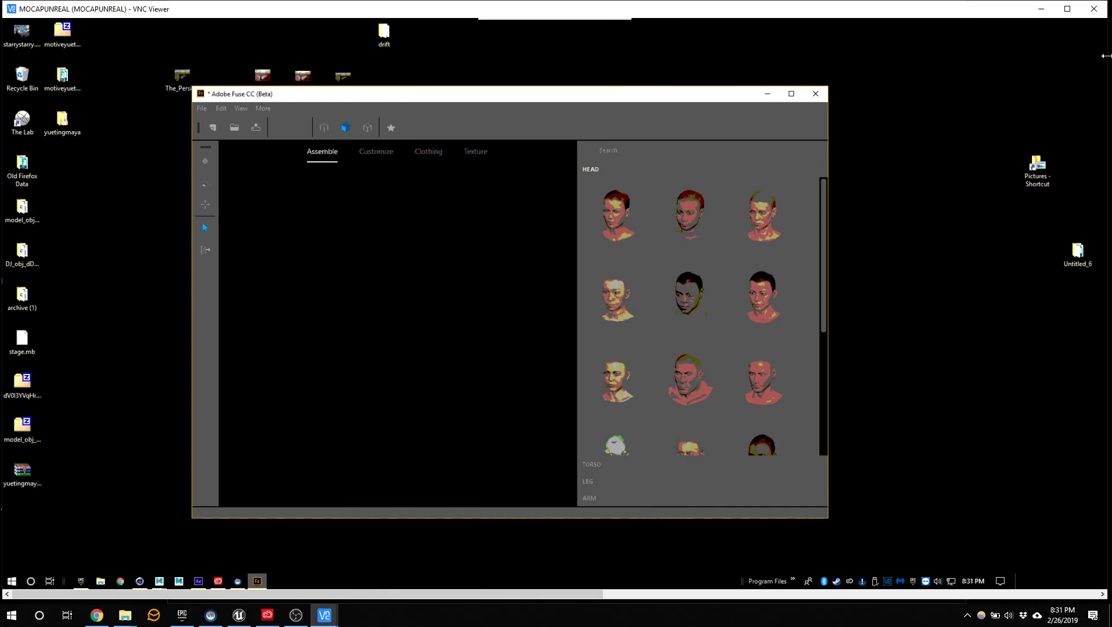
# Step: Minimize the MOCAPUNREAL remote session and open mixamo.com in a new browser tab
pyautogui.click(1041, 9)
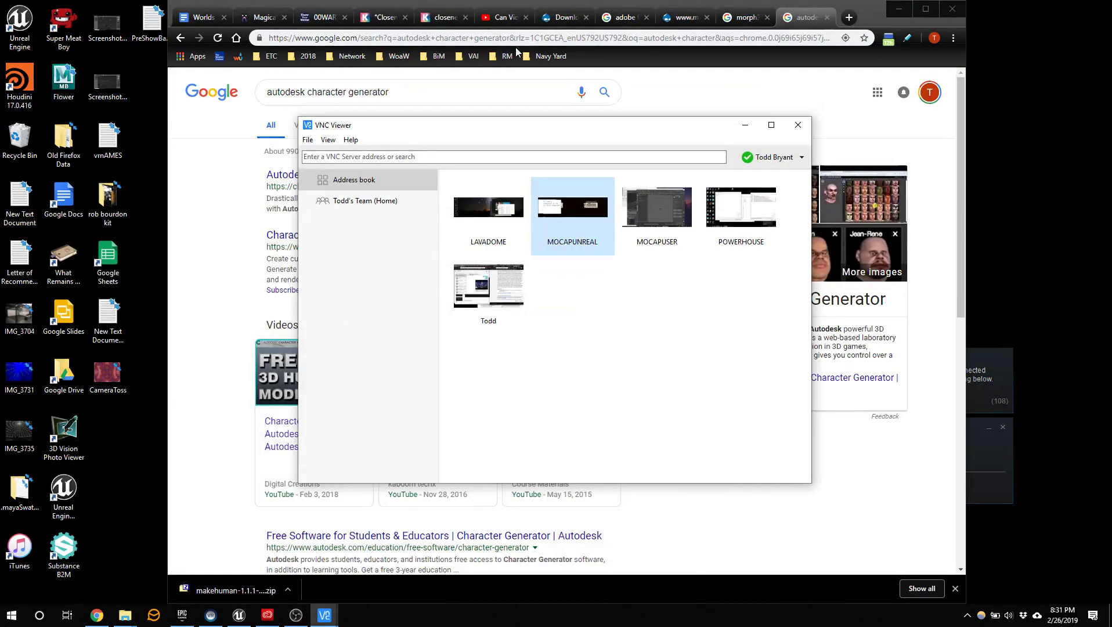
pyautogui.click(871, 10)
pyautogui.click(848, 17)
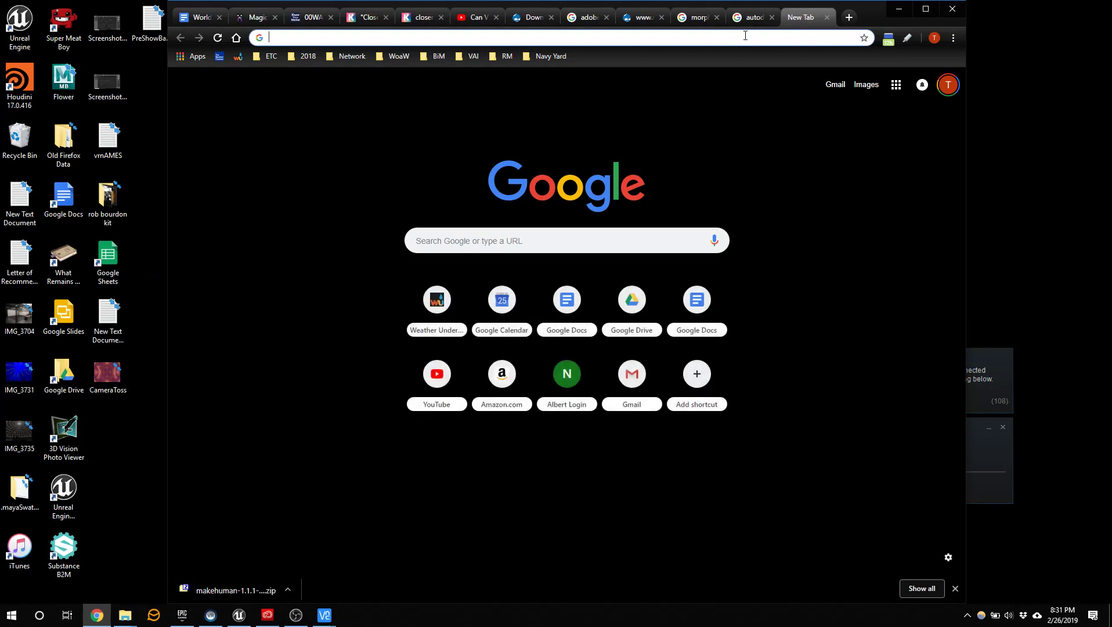
pyautogui.write('mixamo.com')
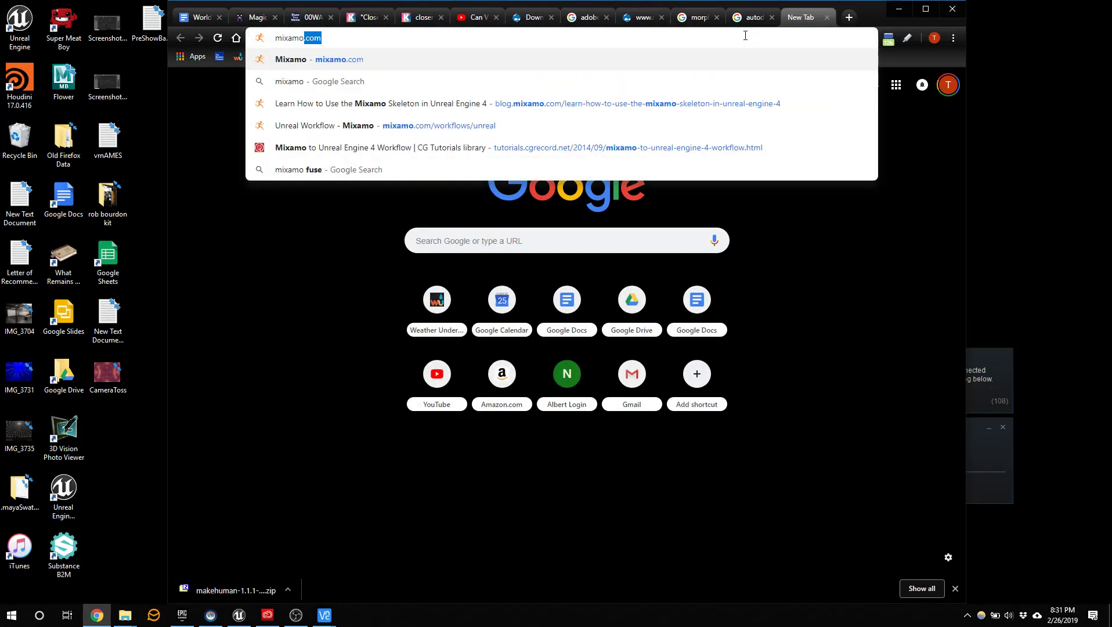
pyautogui.press('Return')
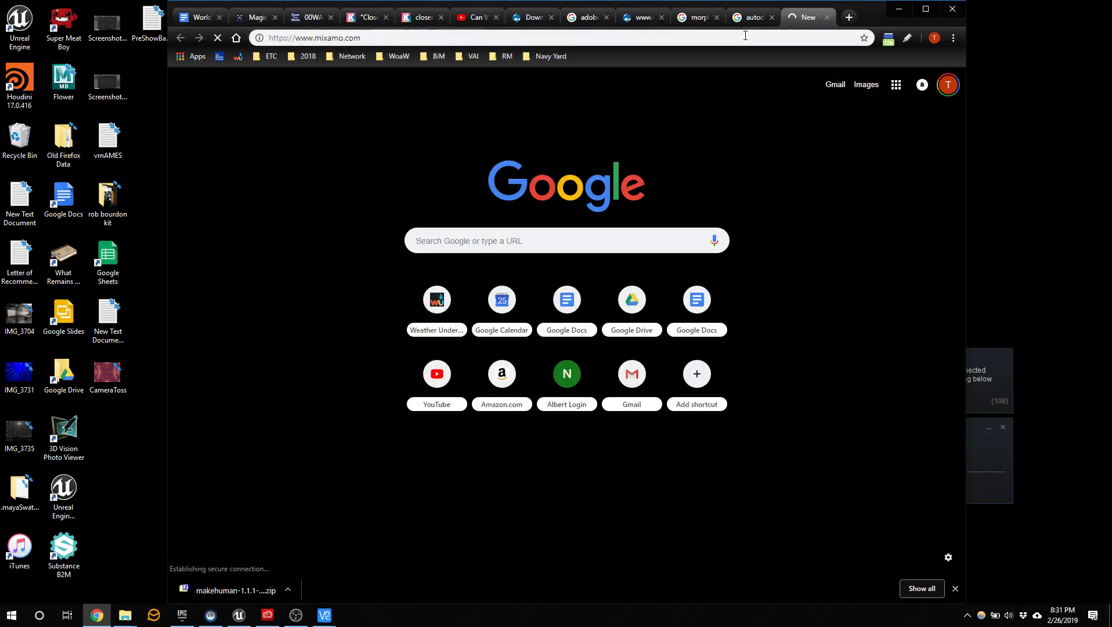
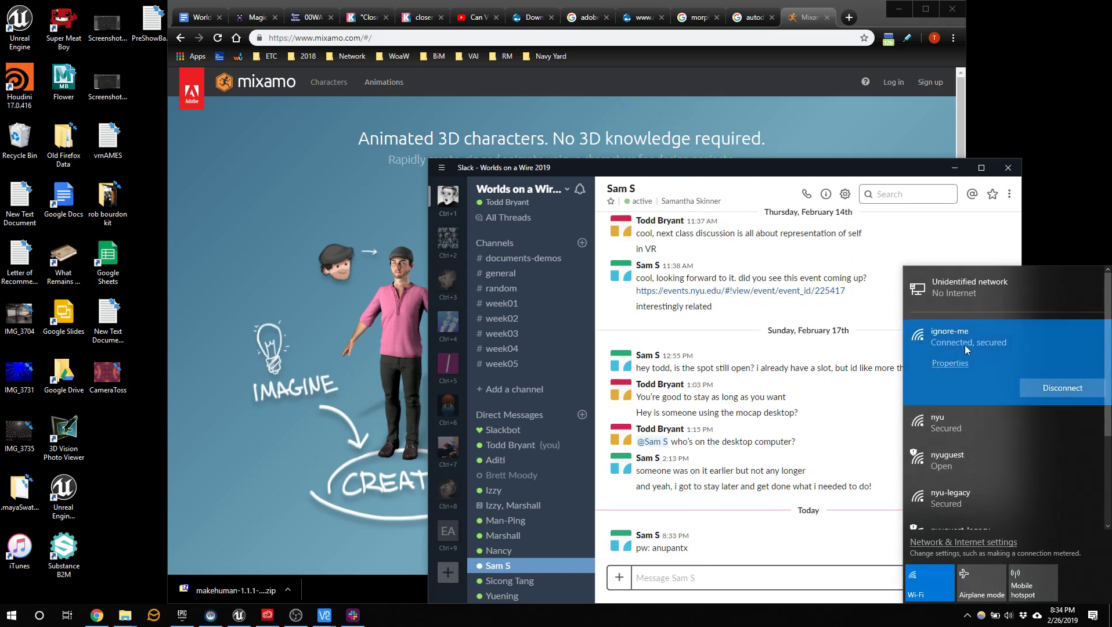
# Step: Connect to the nyuguest Wi-Fi network and enter the username guest1 on its login page
pyautogui.click(963, 459)
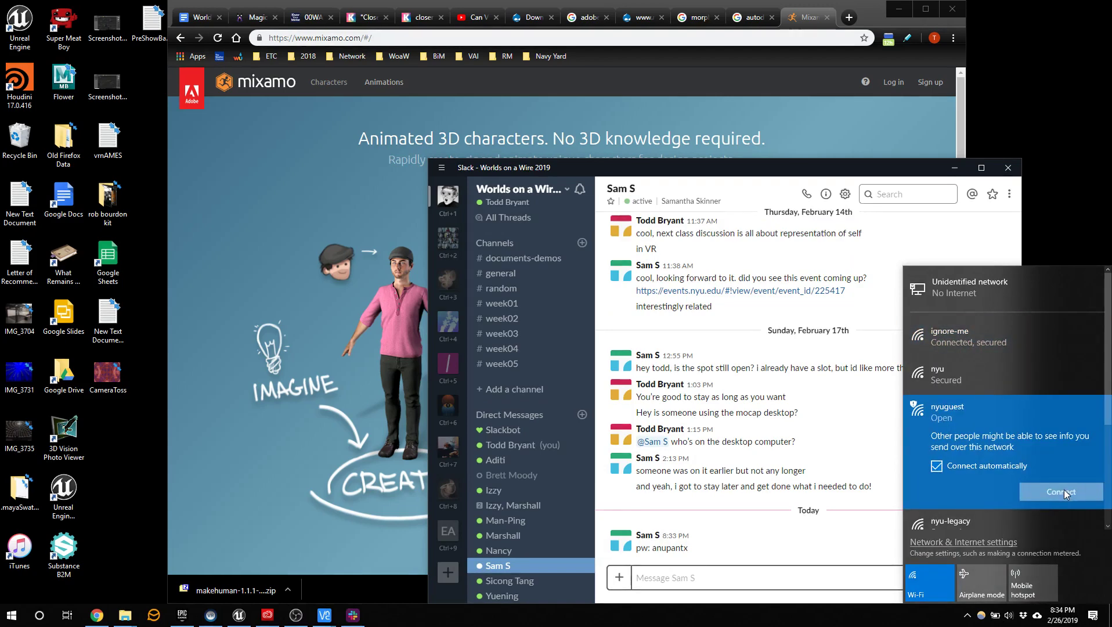
pyautogui.click(1064, 489)
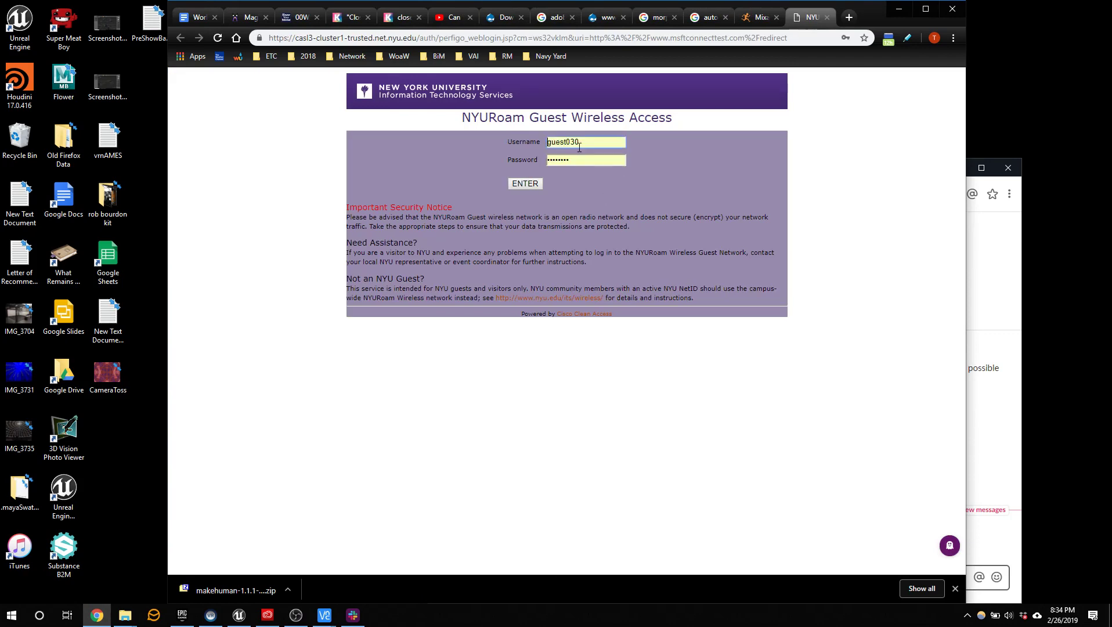
pyautogui.doubleClick(578, 145)
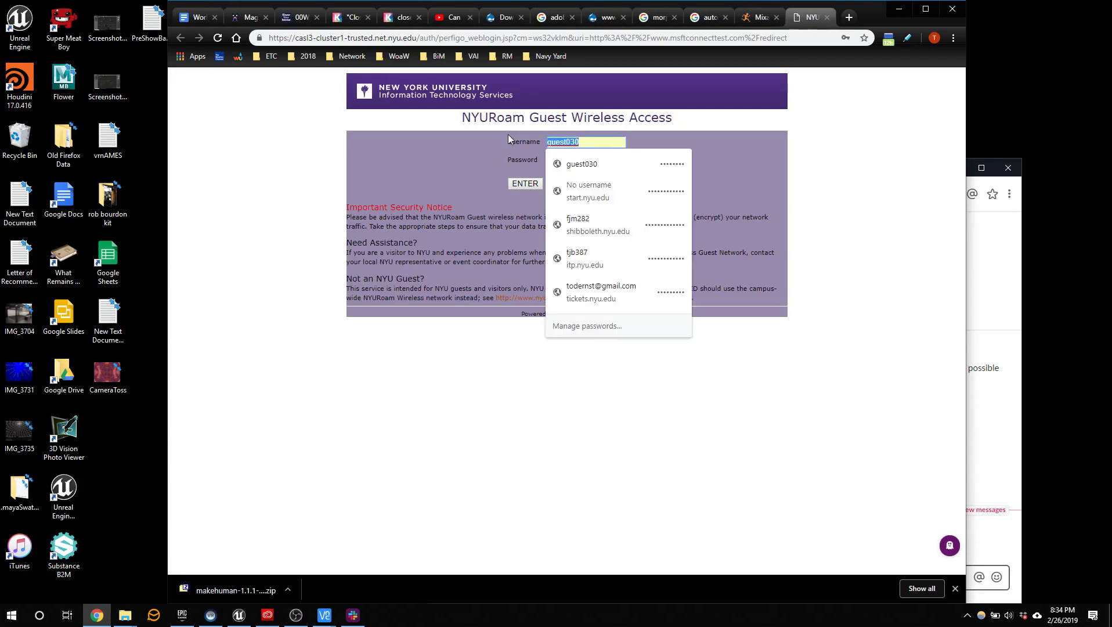
pyautogui.write('guest1')
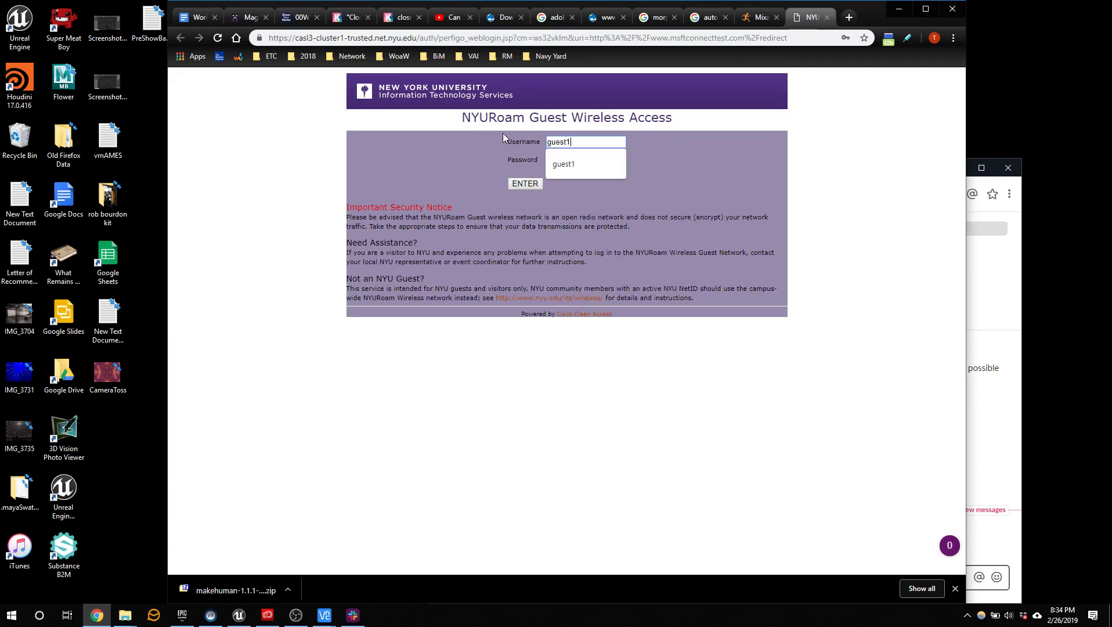
pyautogui.press('Tab')
# Step: Copy the guest password from the latest Slack message, paste it into the Wi-Fi login form's password field and submit
pyautogui.hotkey('alt', 'Tab')
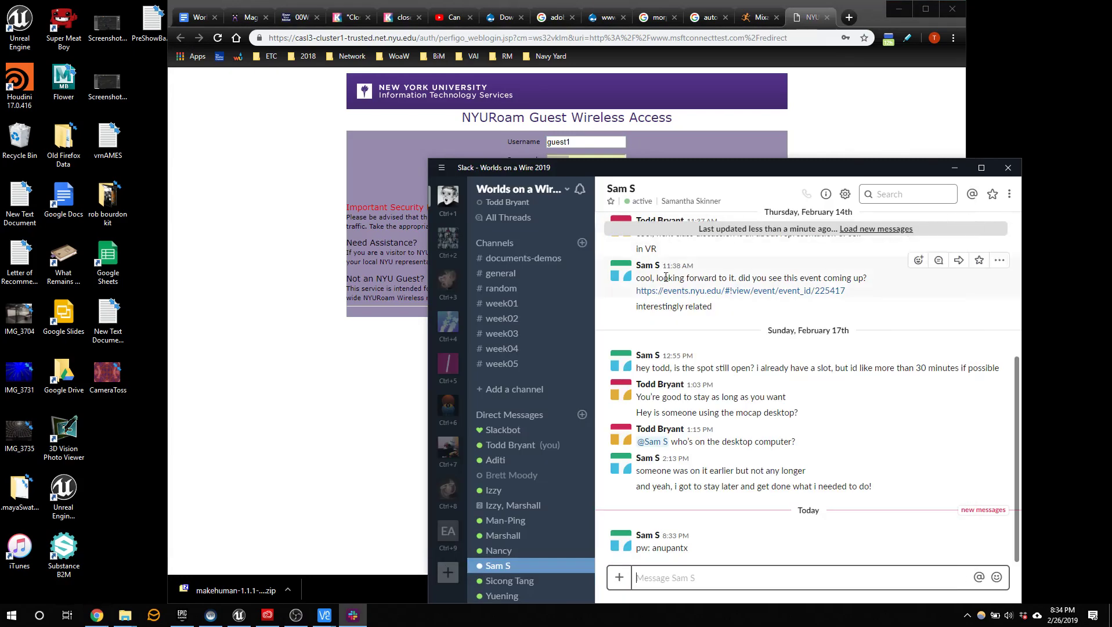
pyautogui.moveTo(691, 549); pyautogui.dragTo(653, 557)
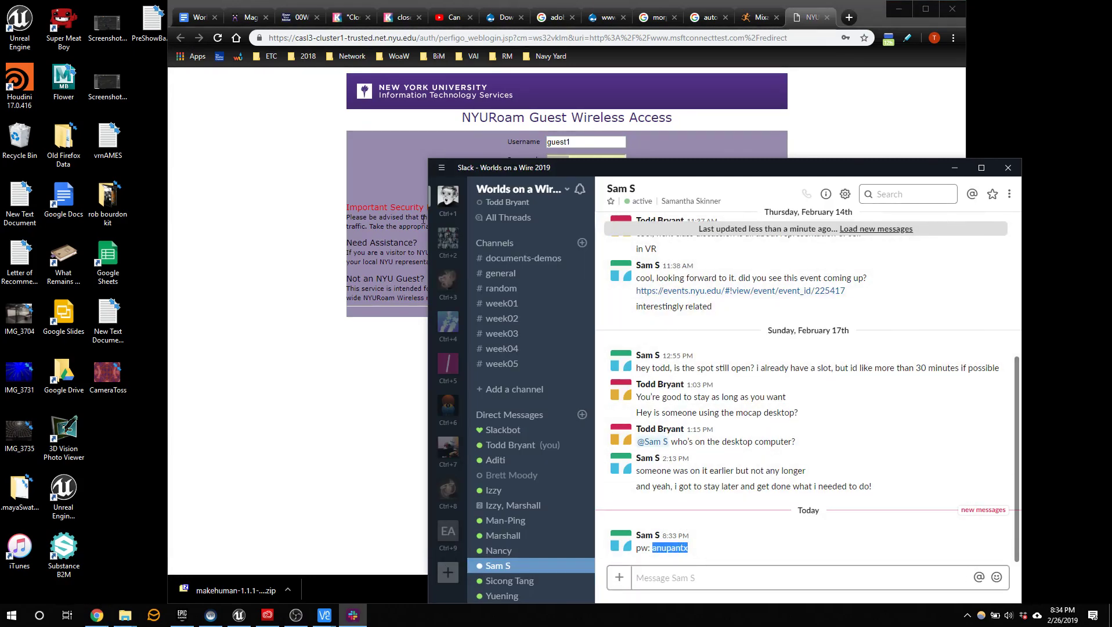
pyautogui.click(382, 179)
pyautogui.click(598, 160)
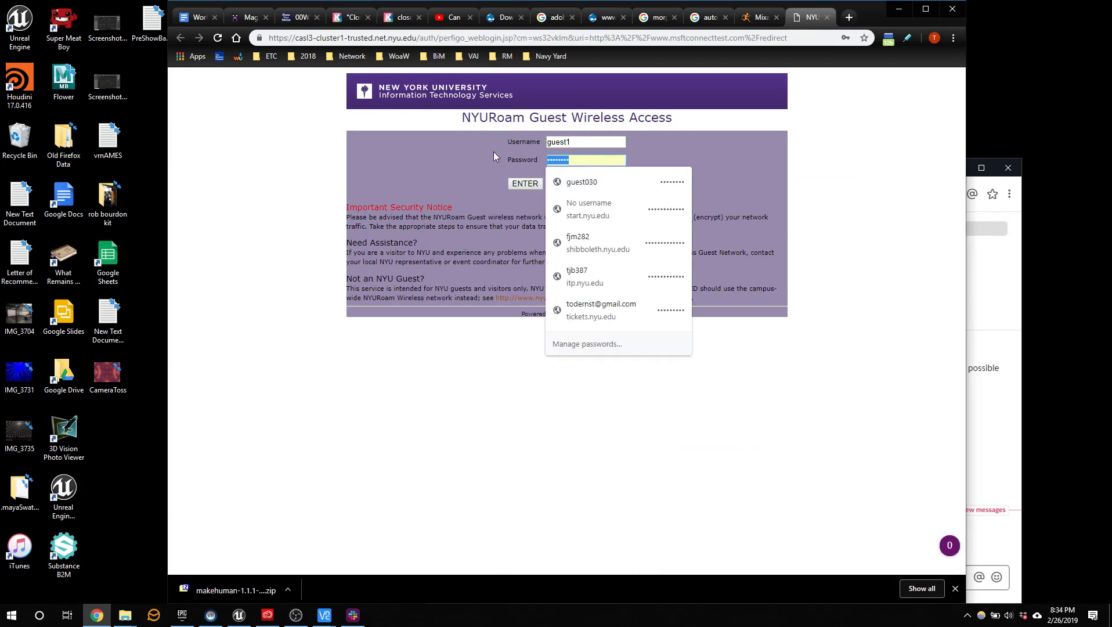
pyautogui.hotkey('ctrl', 'v')
pyautogui.press('Return')
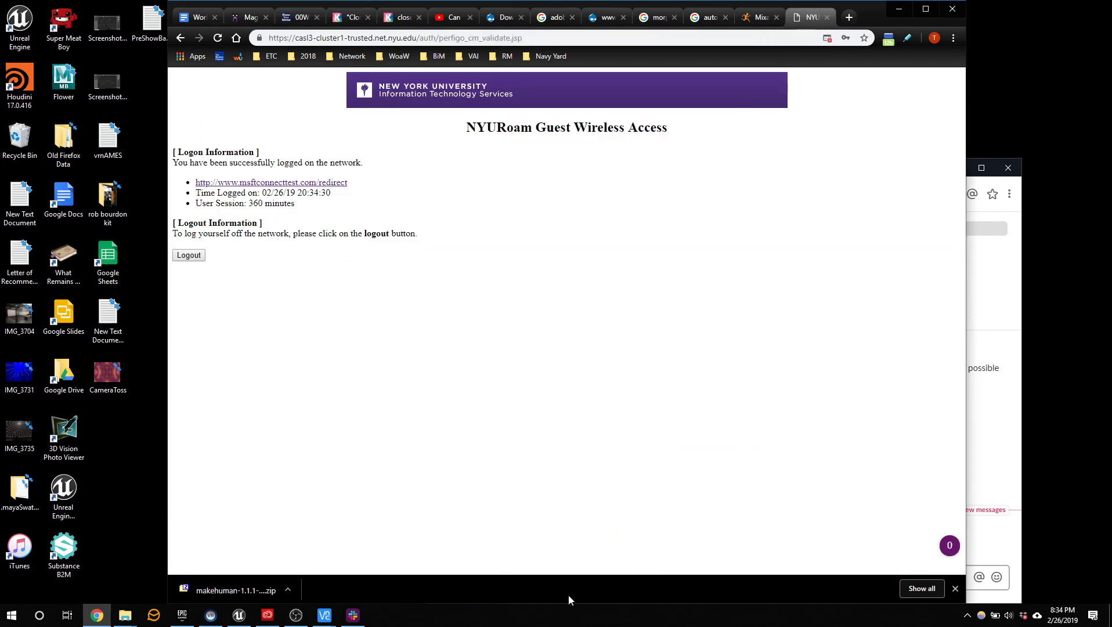
# Step: Switch back to the MOCAPUNREAL remote session in VNC Viewer and close the TeamViewer window covering Fuse
pyautogui.click(325, 616)
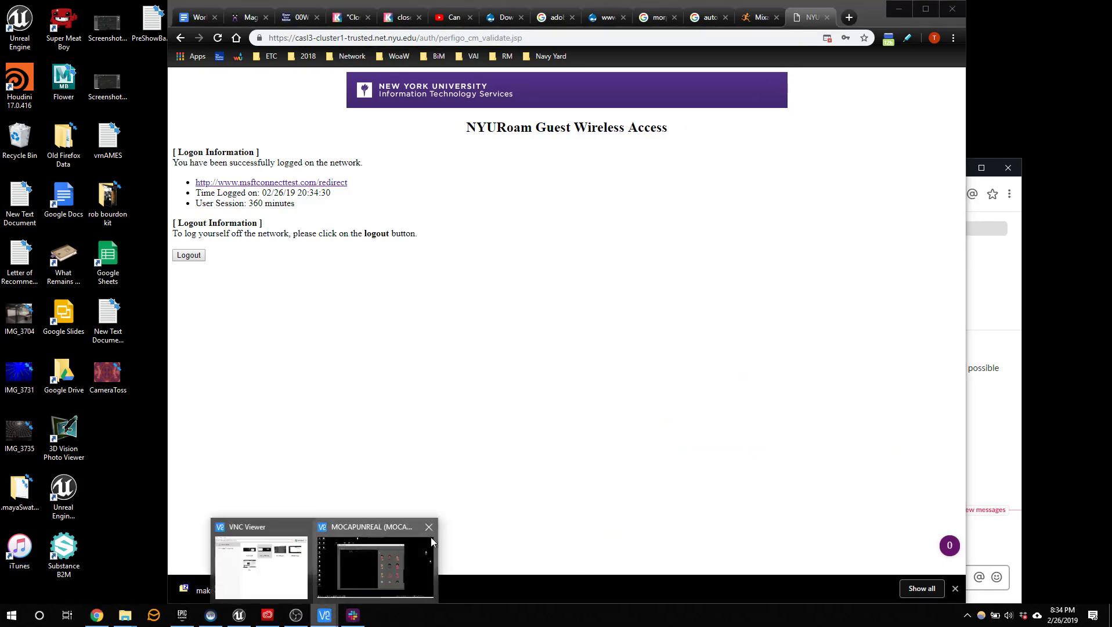
pyautogui.click(394, 554)
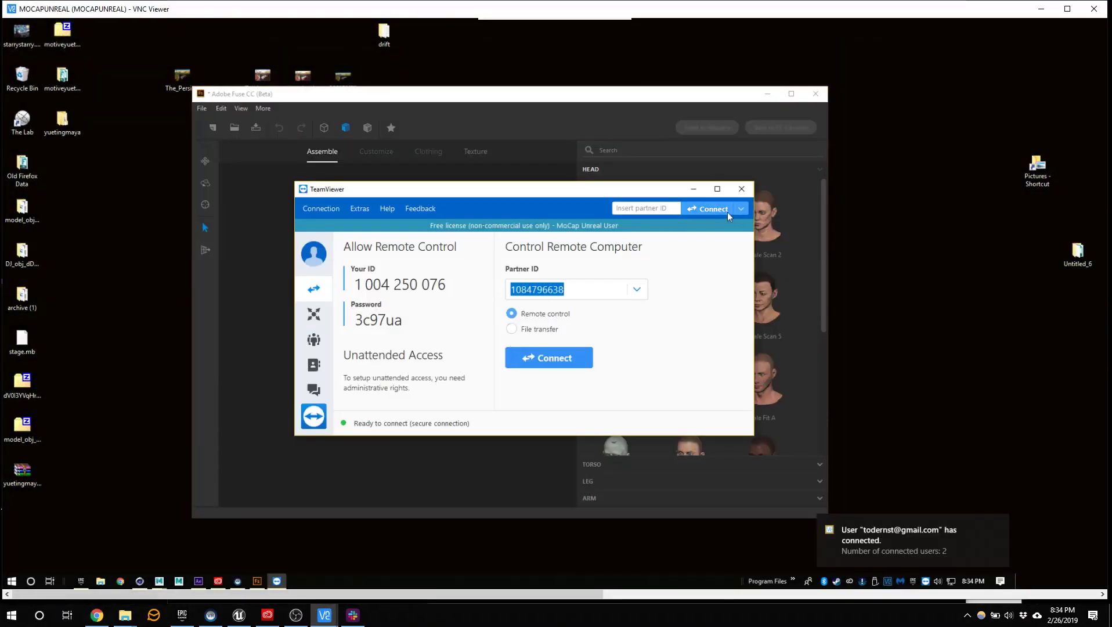
pyautogui.click(693, 189)
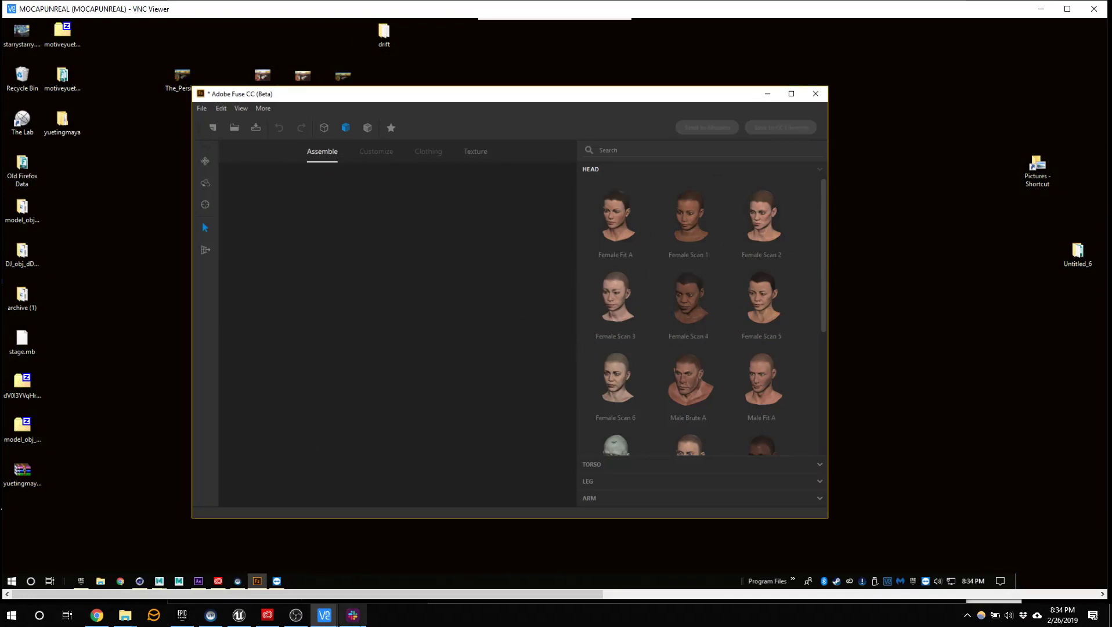
pyautogui.click(276, 581)
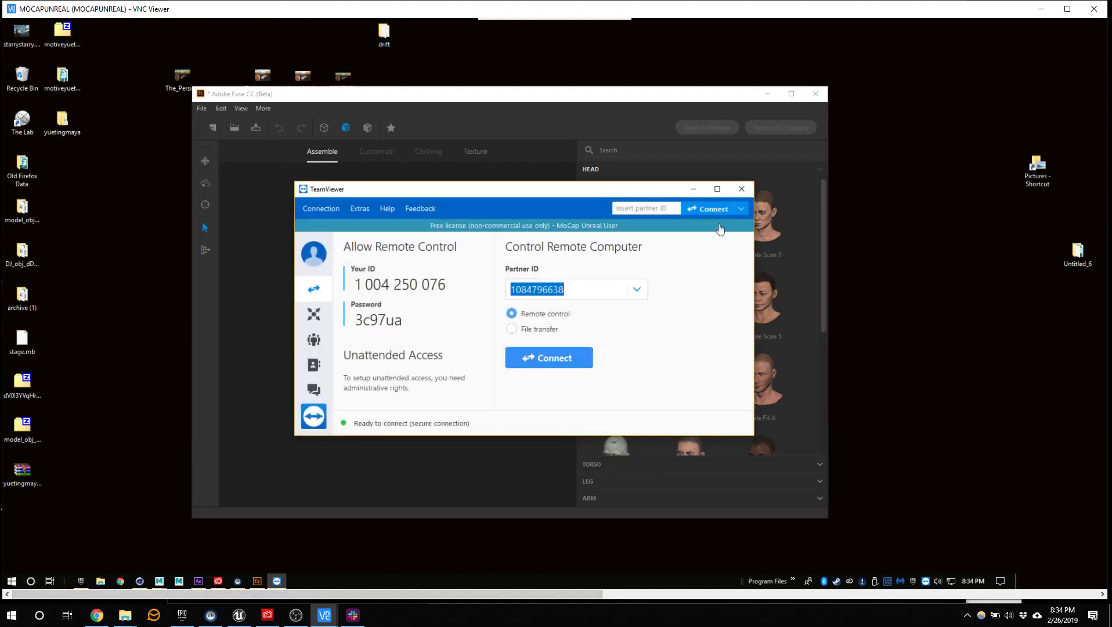
pyautogui.click(740, 189)
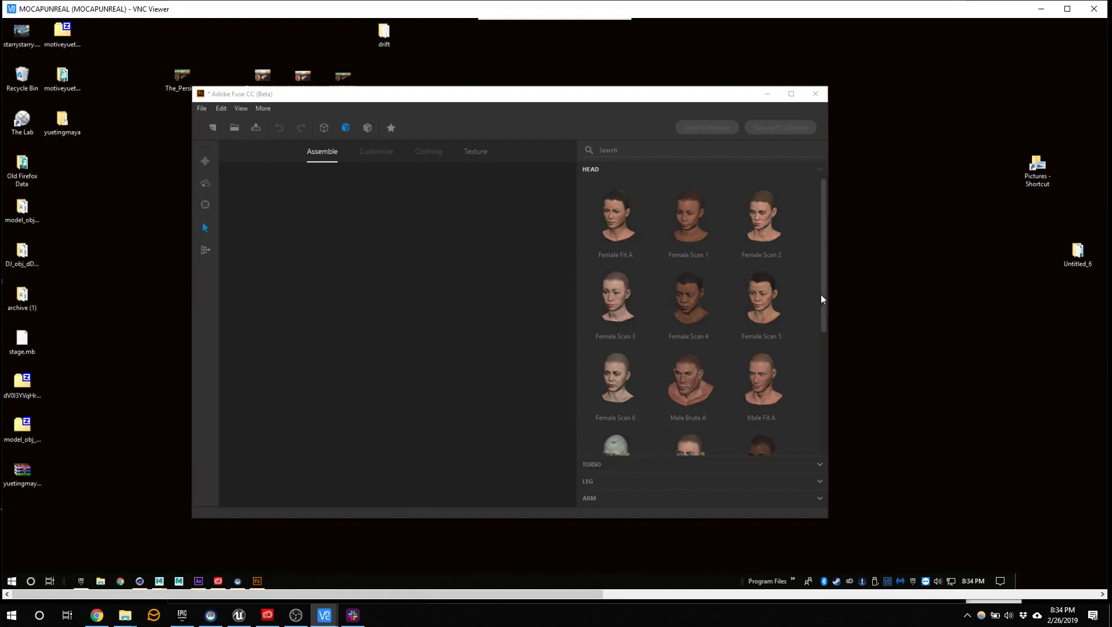
# Step: Assemble a character from the Male Scan 3 head plus a torso, legs and arms, and browse the available torso options
pyautogui.moveTo(821, 294); pyautogui.dragTo(821, 339)
pyautogui.scroll(-1, 819, 339)
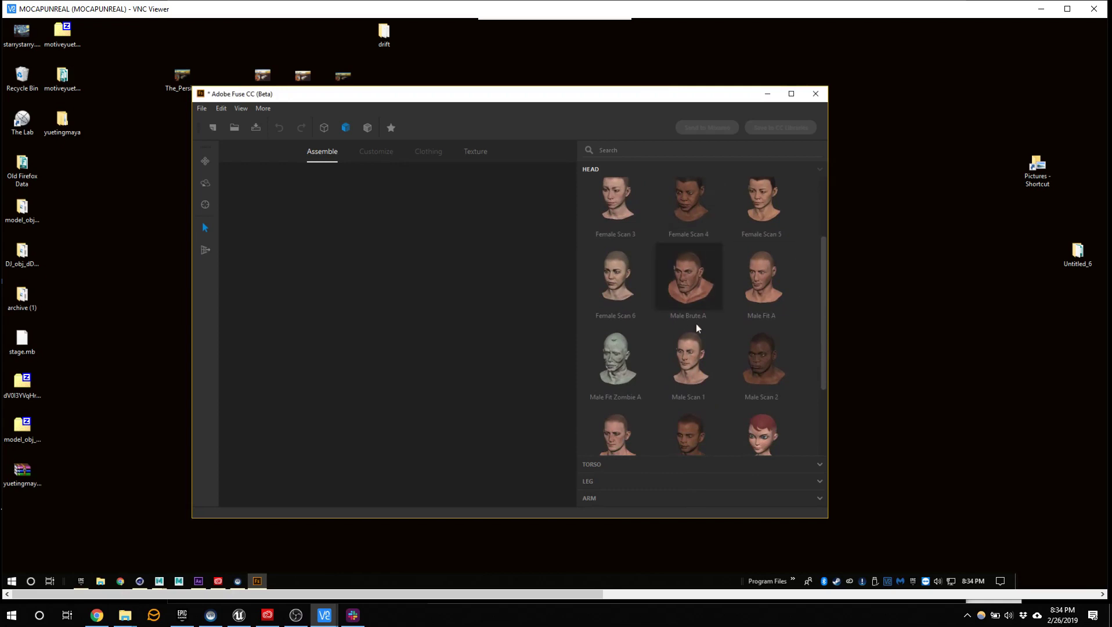
pyautogui.moveTo(828, 378)
pyautogui.mouseDown()
pyautogui.moveTo(824, 441)
pyautogui.moveTo(833, 394)
pyautogui.mouseUp()
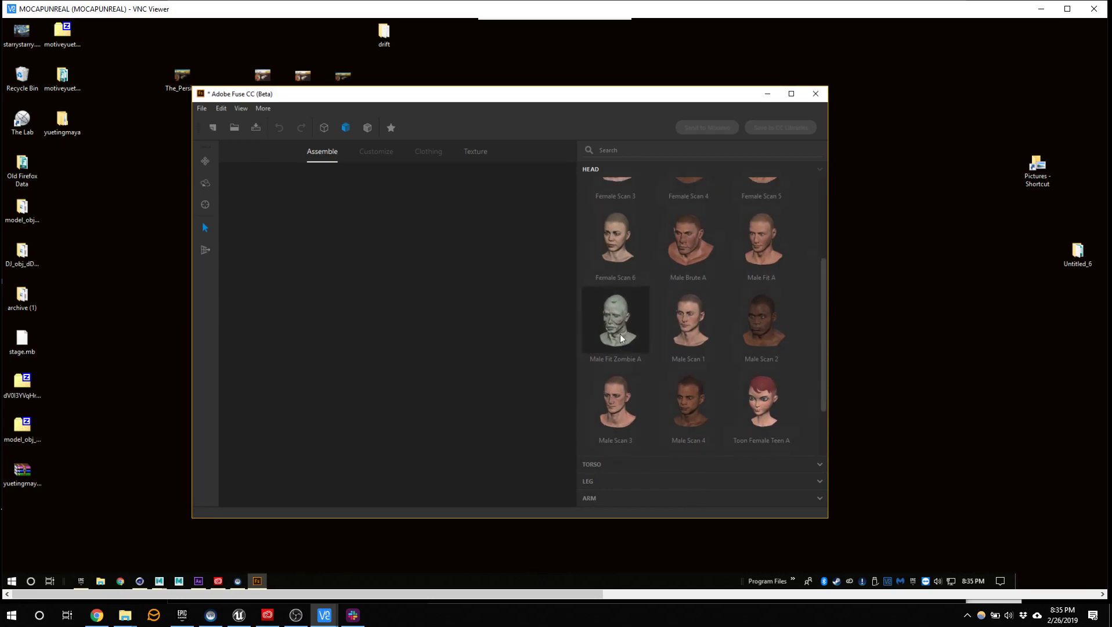
pyautogui.click(621, 395)
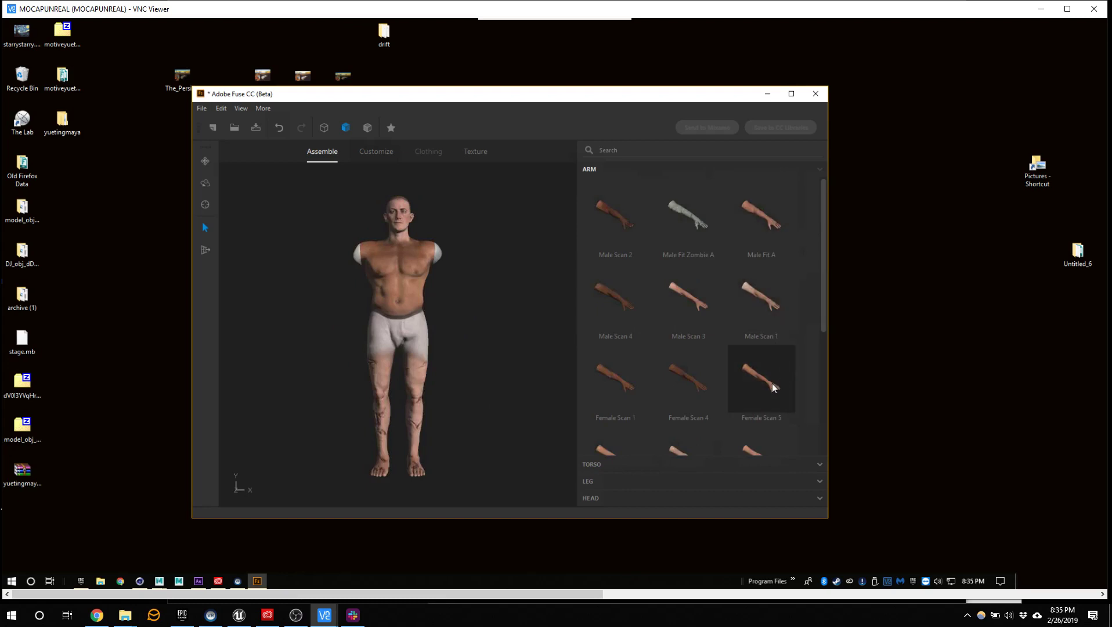
pyautogui.scroll(-2, 773, 383)
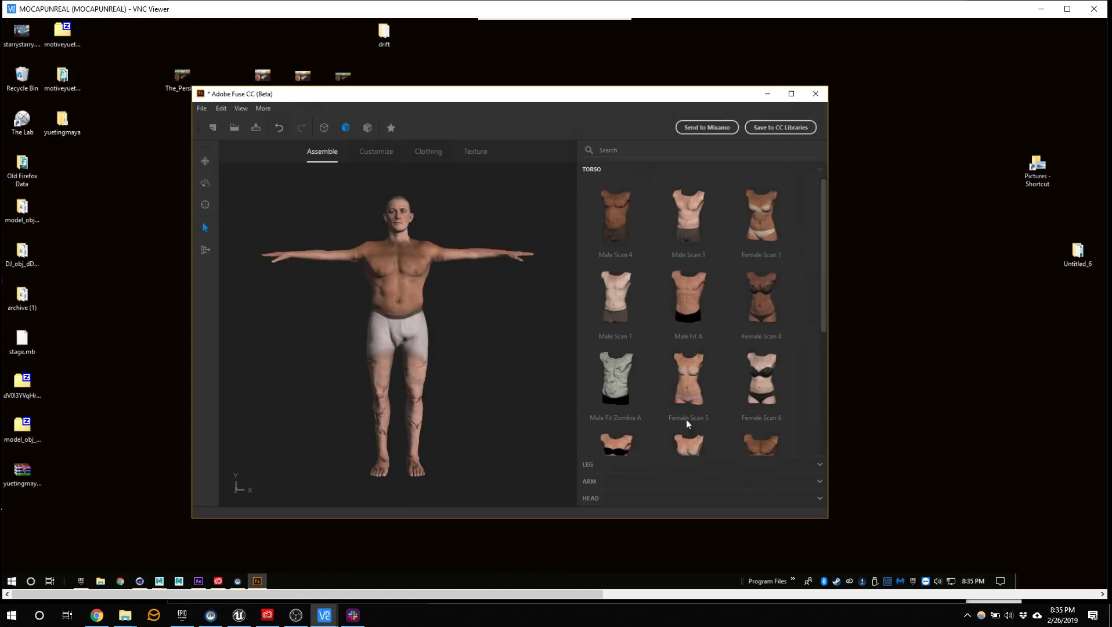
pyautogui.scroll(-4, 686, 426)
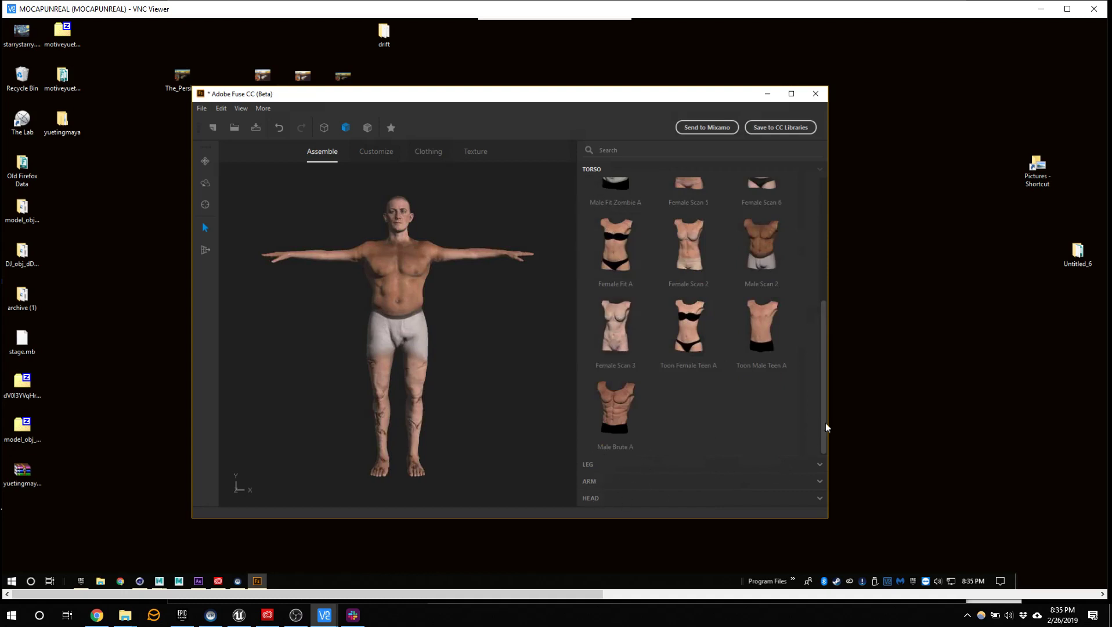
pyautogui.moveTo(822, 428); pyautogui.dragTo(827, 250)
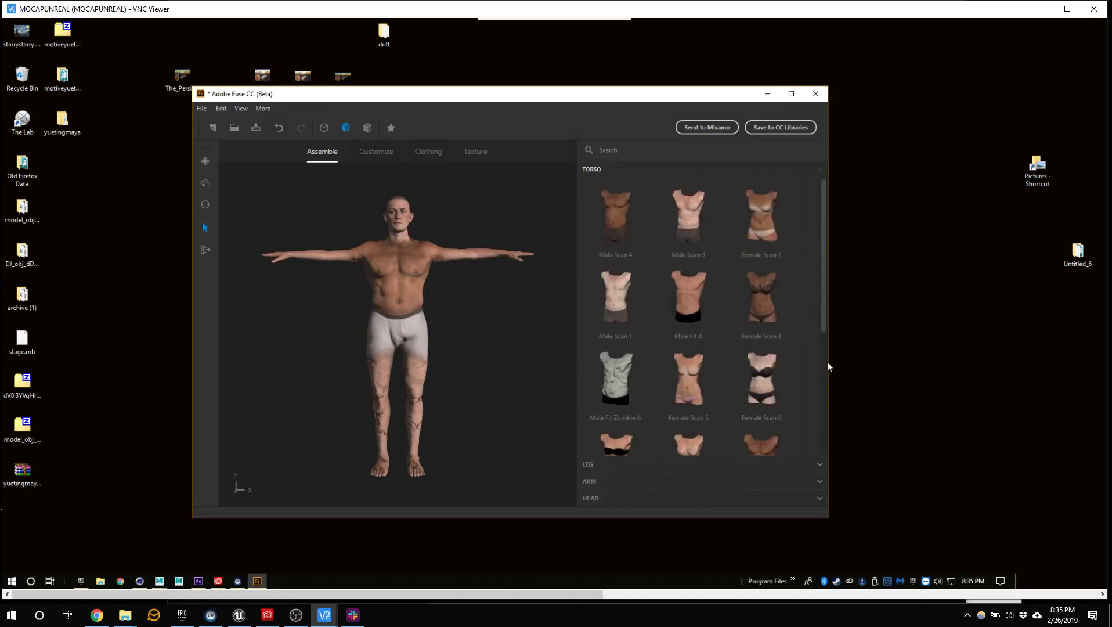
pyautogui.moveTo(827, 362); pyautogui.dragTo(808, 459)
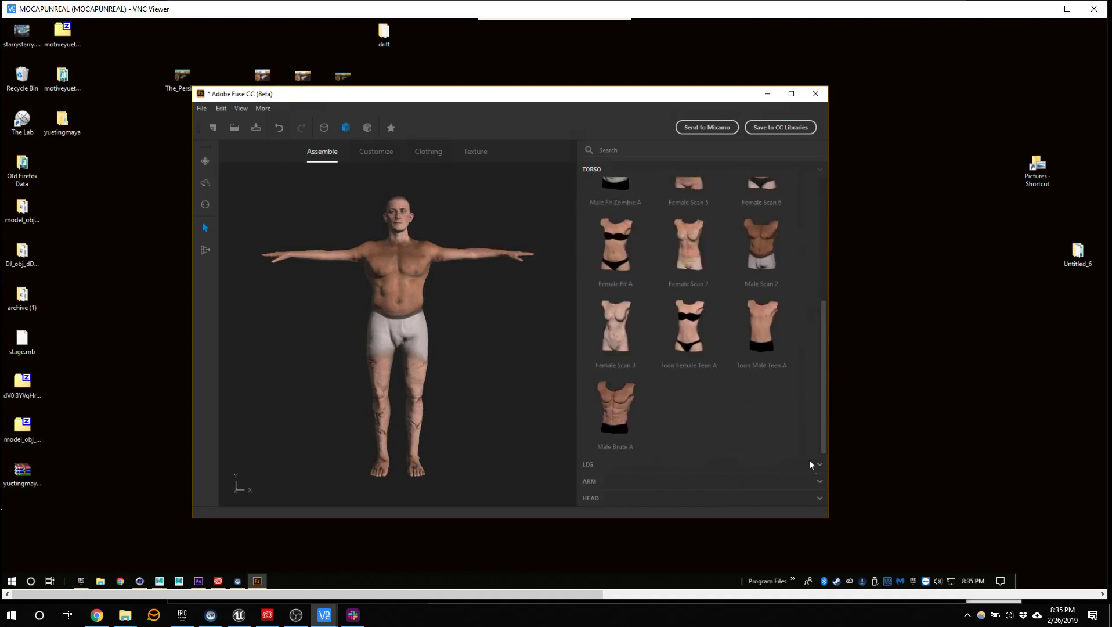
# Step: Customize the upper arms by setting Bicep Small / Big to 100 and Tricep Small / Big to -100
pyautogui.click(377, 150)
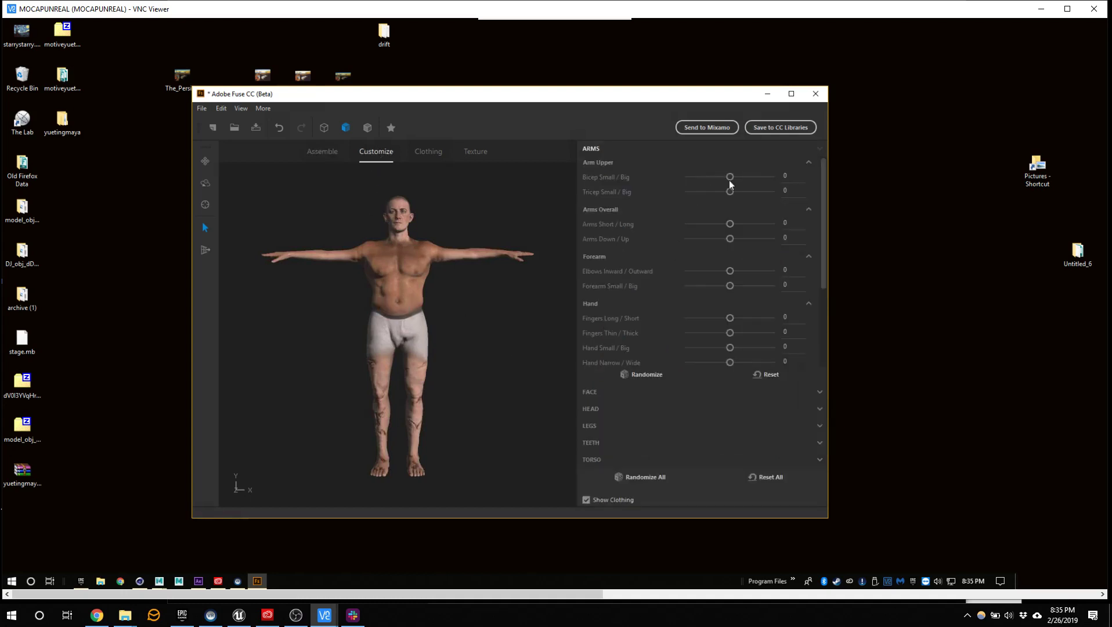
pyautogui.moveTo(730, 177); pyautogui.dragTo(810, 177)
pyautogui.moveTo(731, 191); pyautogui.dragTo(605, 194)
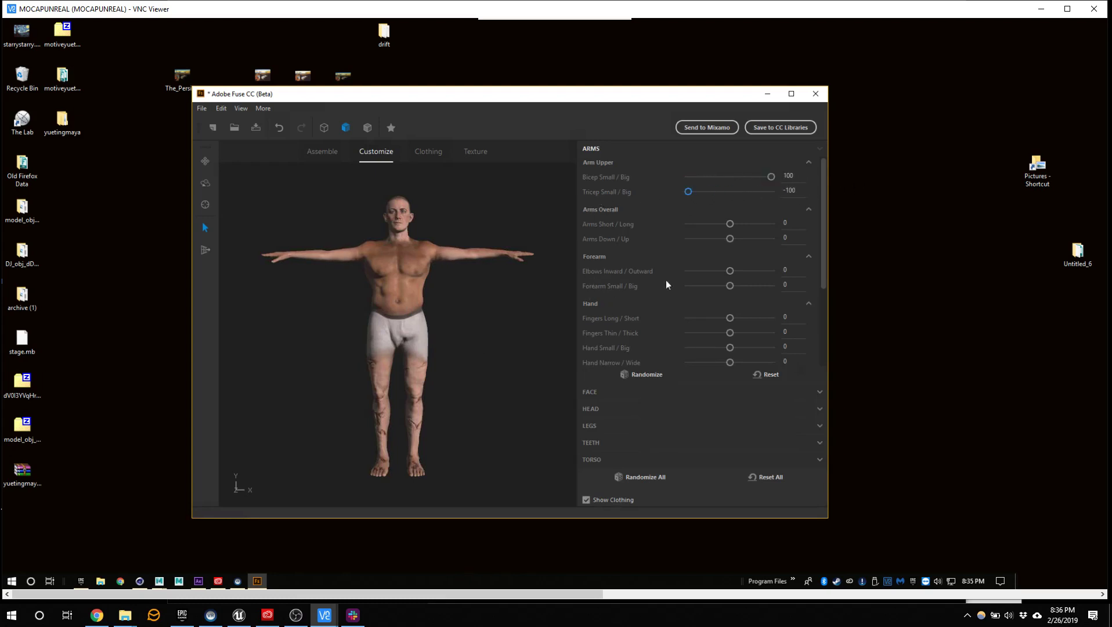
# Step: Randomize the character's arm proportions twice and the leg proportions once
pyautogui.click(651, 376)
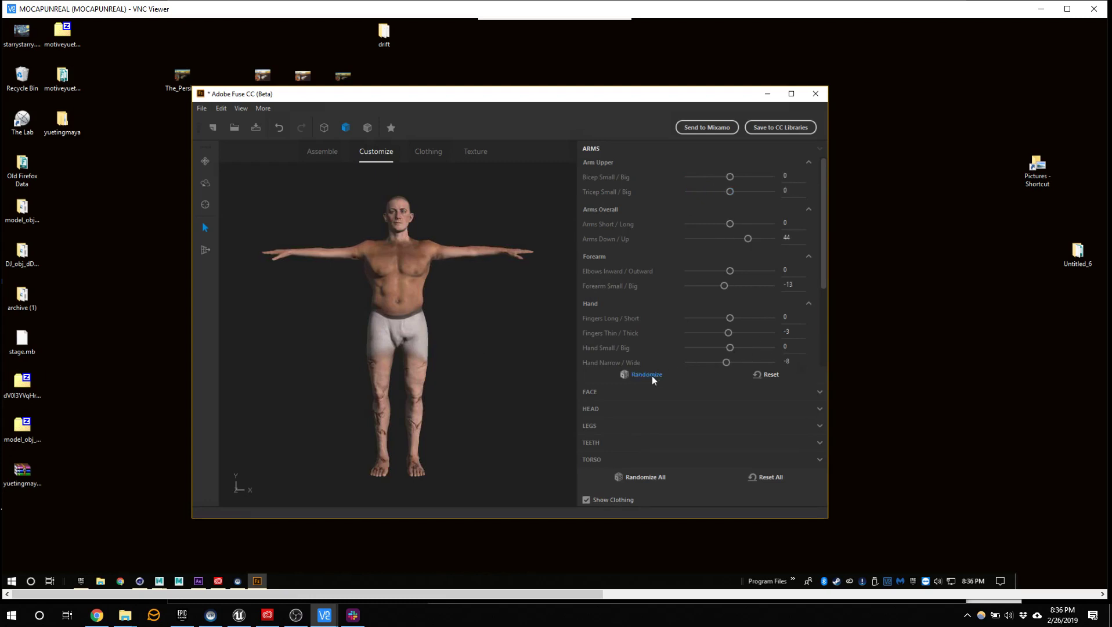
pyautogui.click(651, 376)
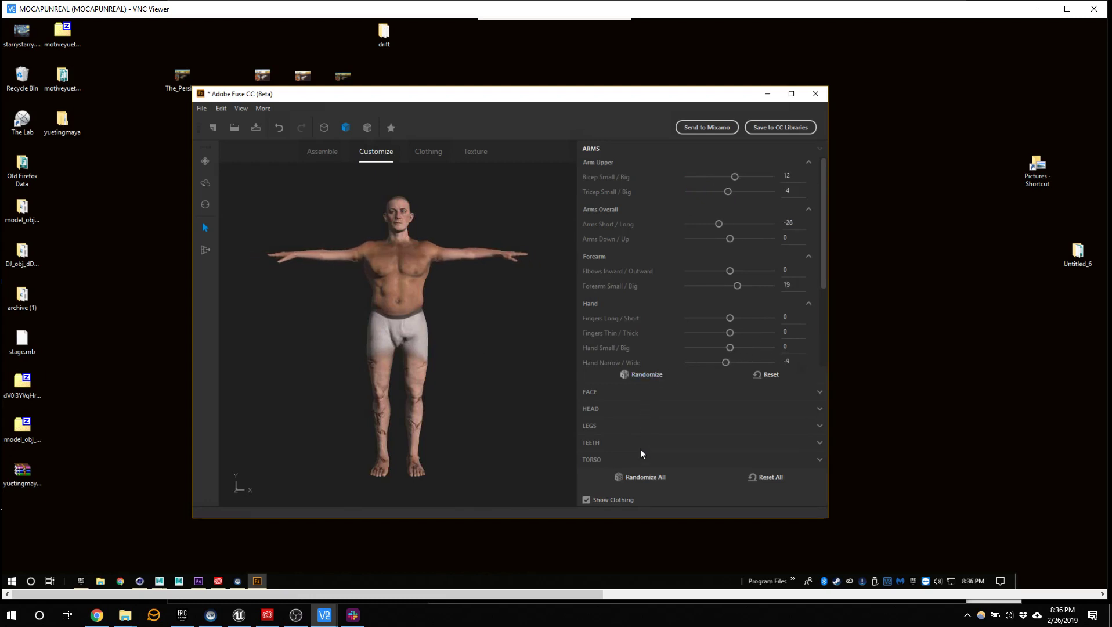
pyautogui.click(590, 426)
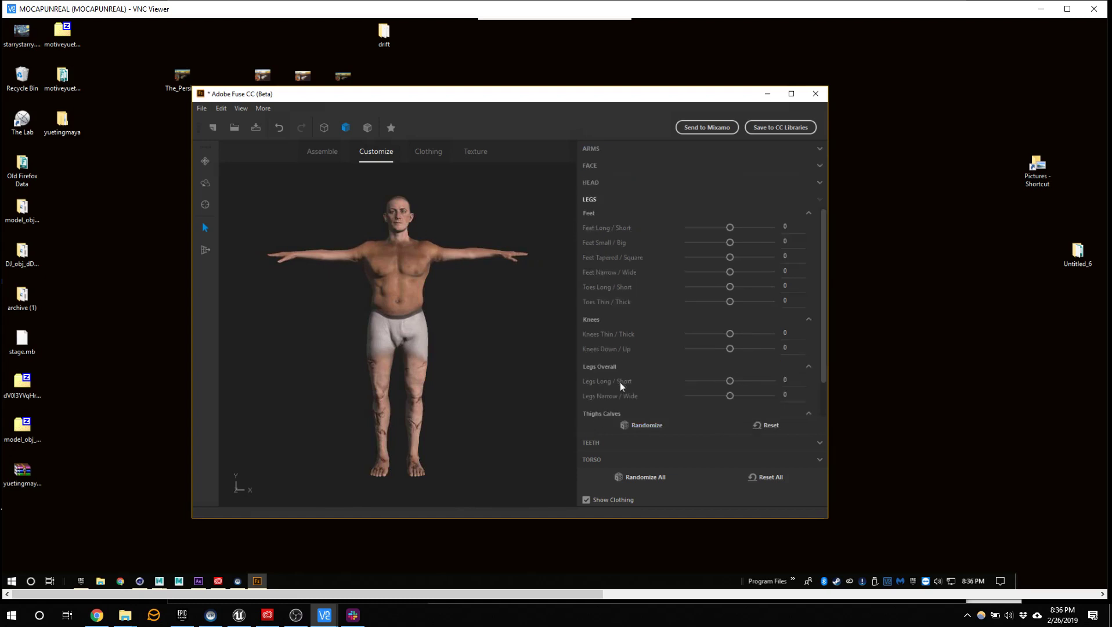
pyautogui.click(644, 424)
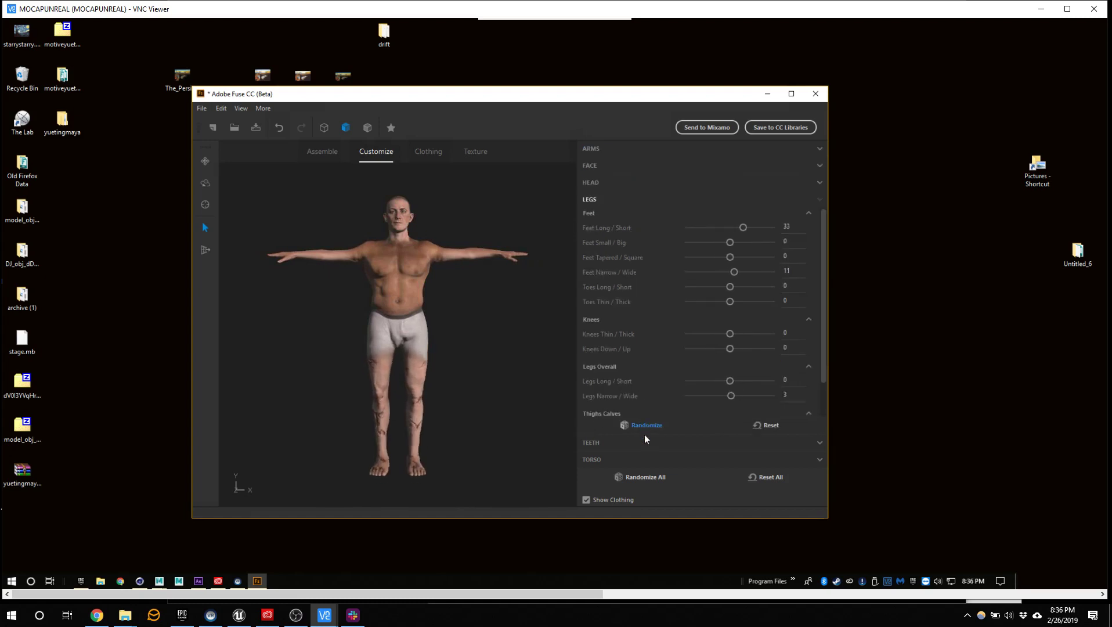
# Step: Show the torso settings, randomize all body proportions of the character twice, and look through the torso values
pyautogui.click(597, 460)
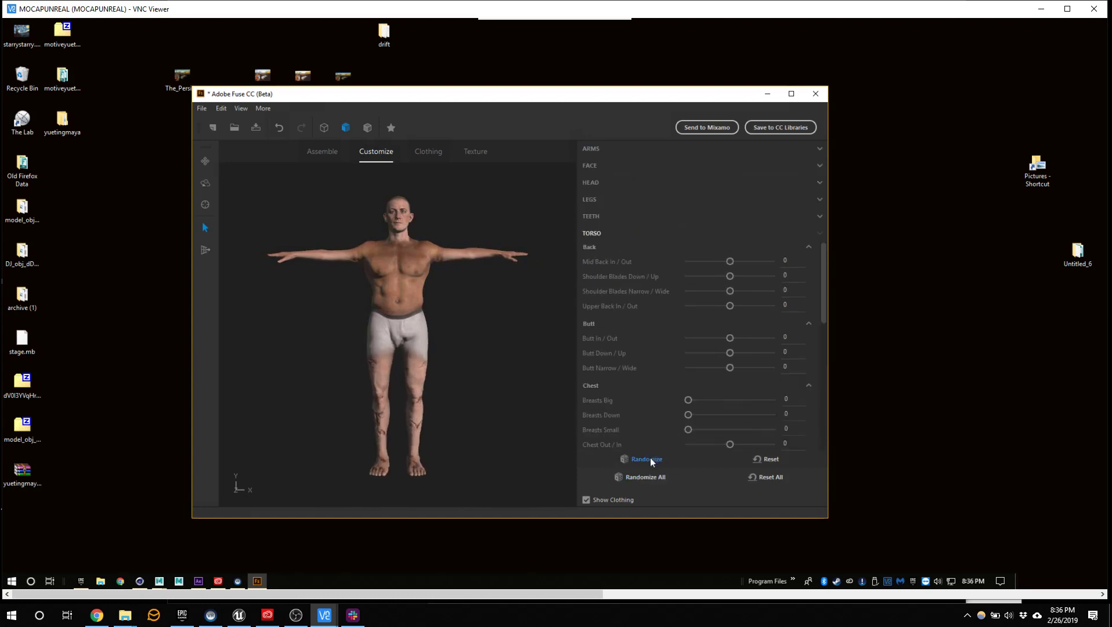
pyautogui.click(650, 476)
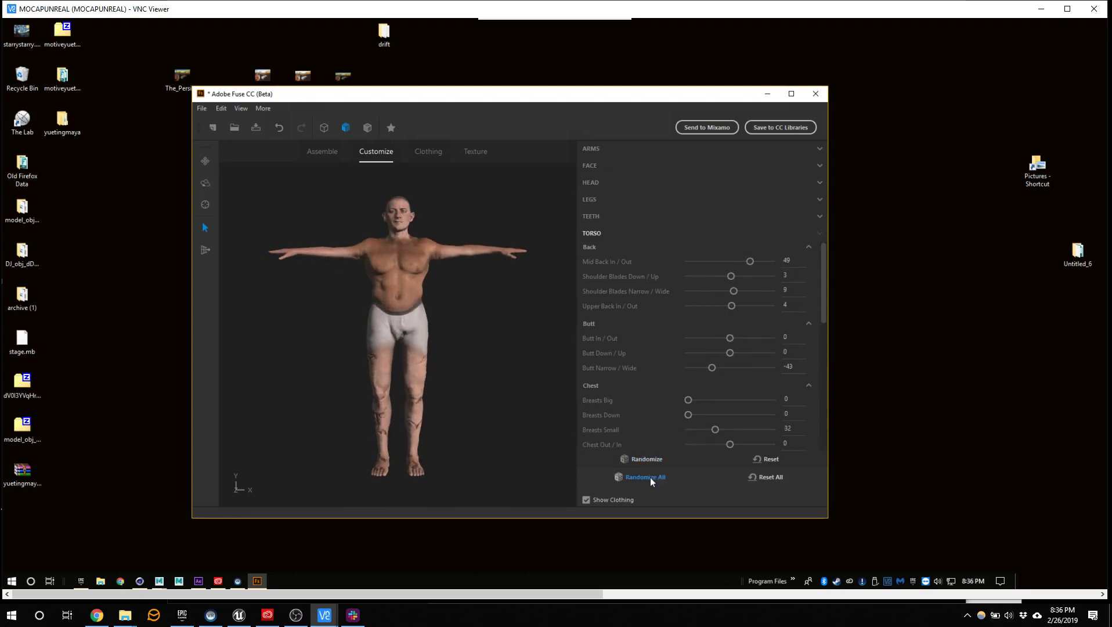
pyautogui.click(650, 477)
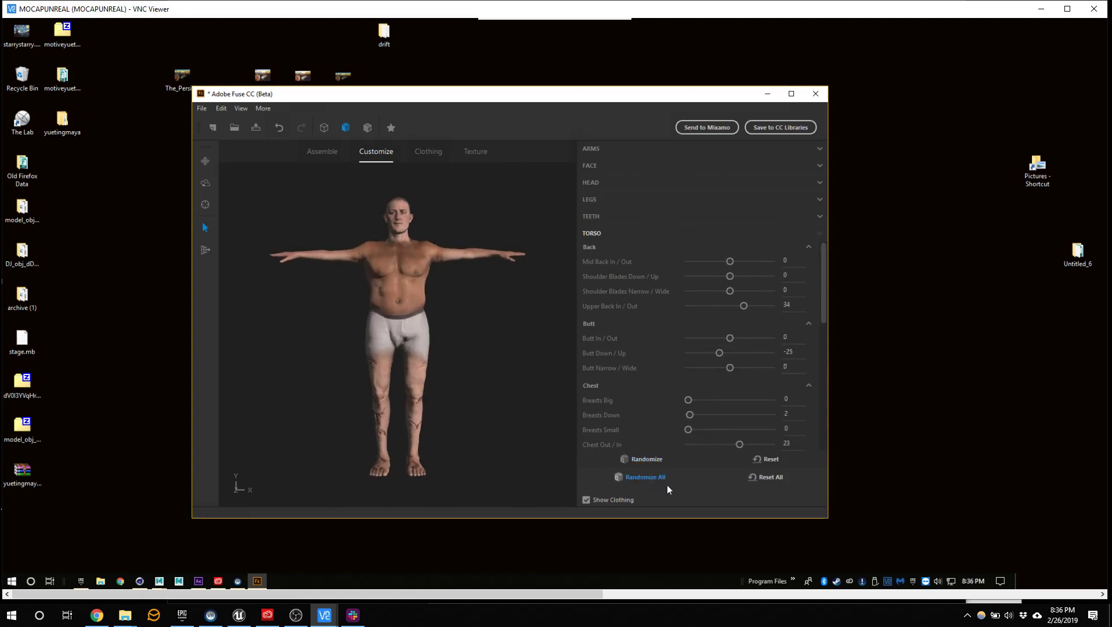
pyautogui.scroll(-5, 702, 433)
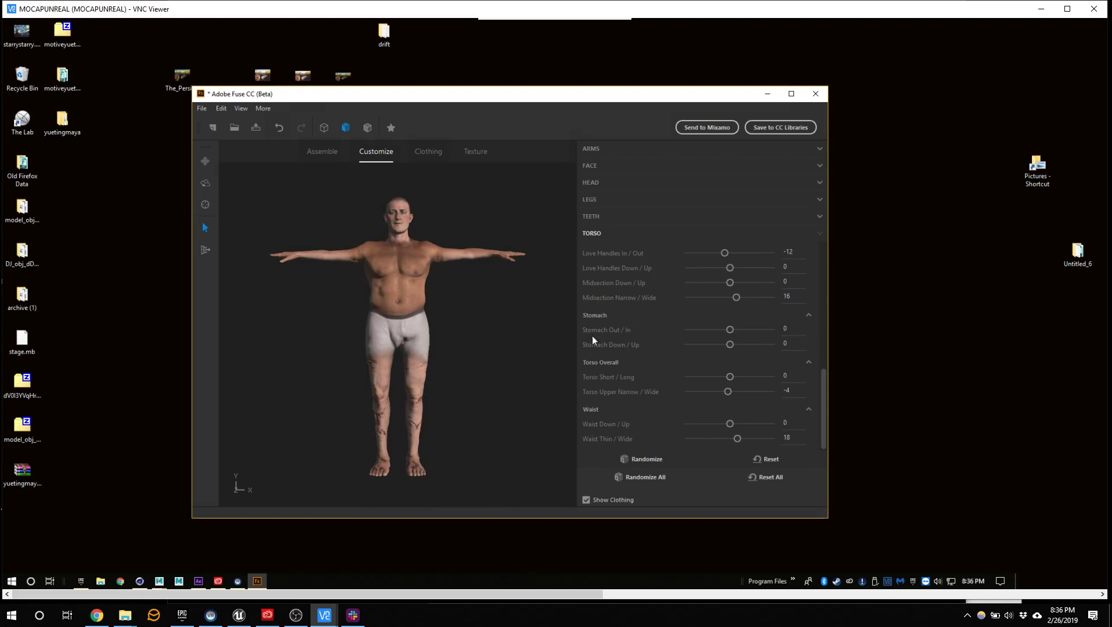
# Step: Dress the character with the Fedora hat and a handlebar moustache from the clothing library
pyautogui.click(429, 153)
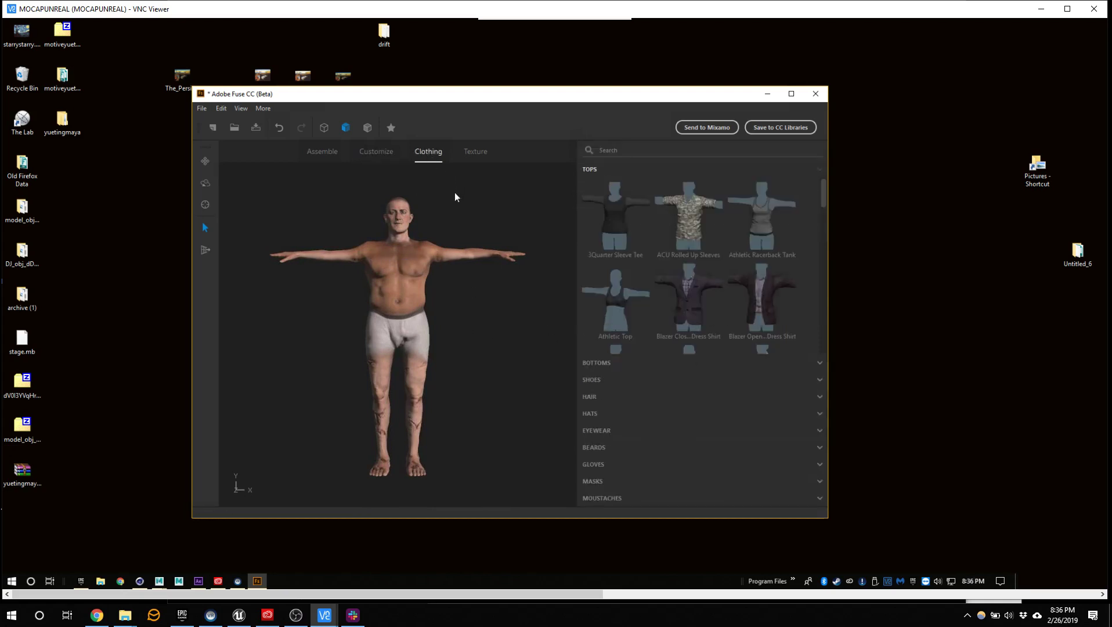
pyautogui.click(601, 413)
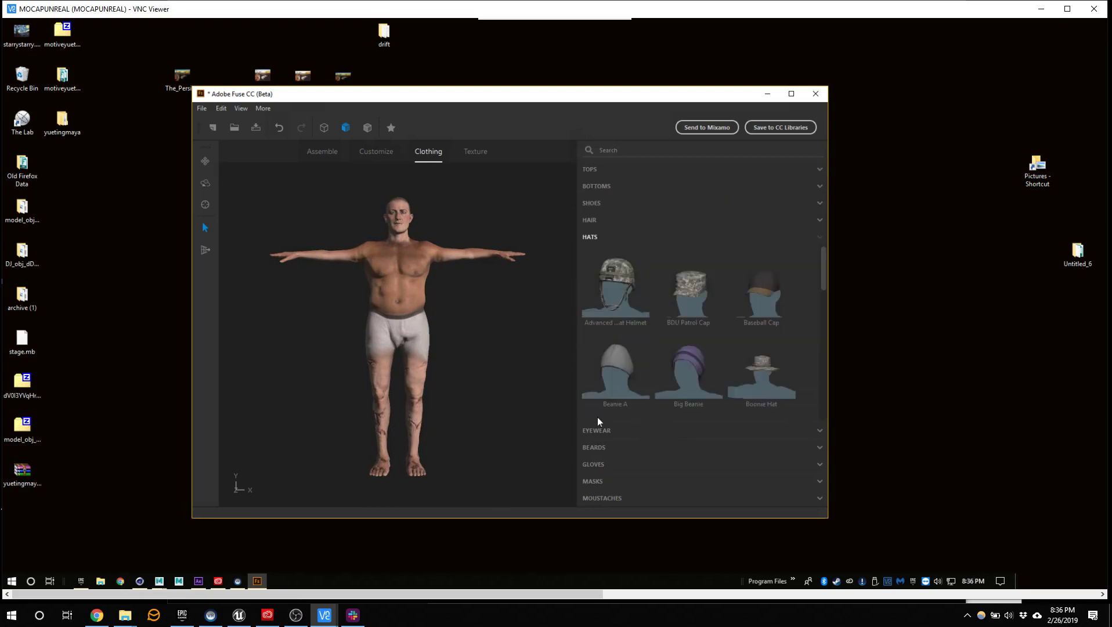
pyautogui.scroll(-2, 763, 323)
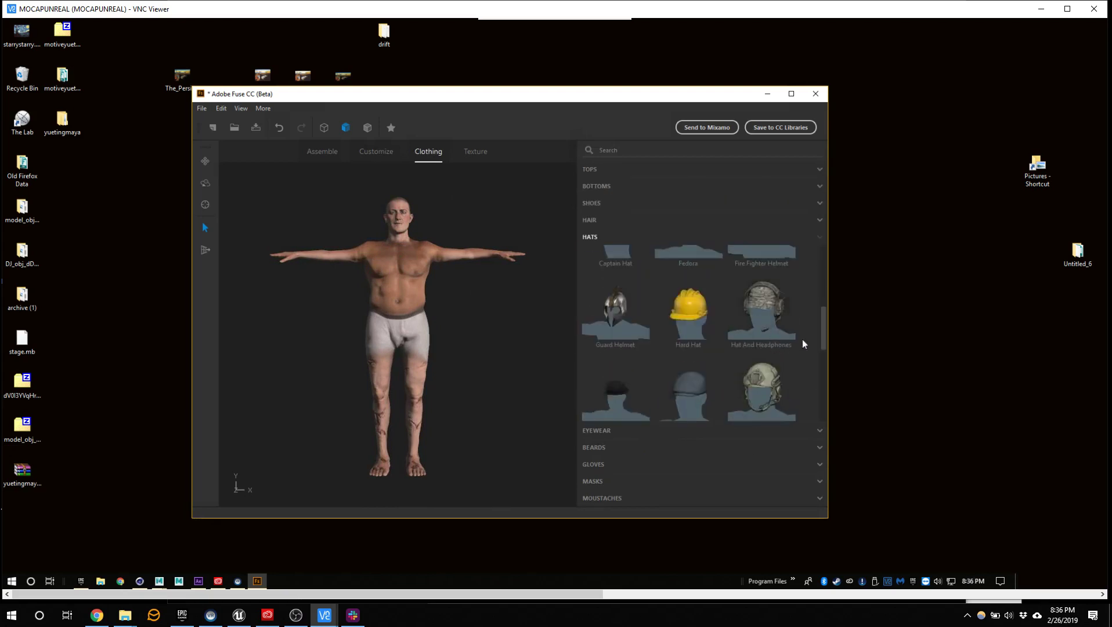
pyautogui.moveTo(821, 335); pyautogui.dragTo(823, 295)
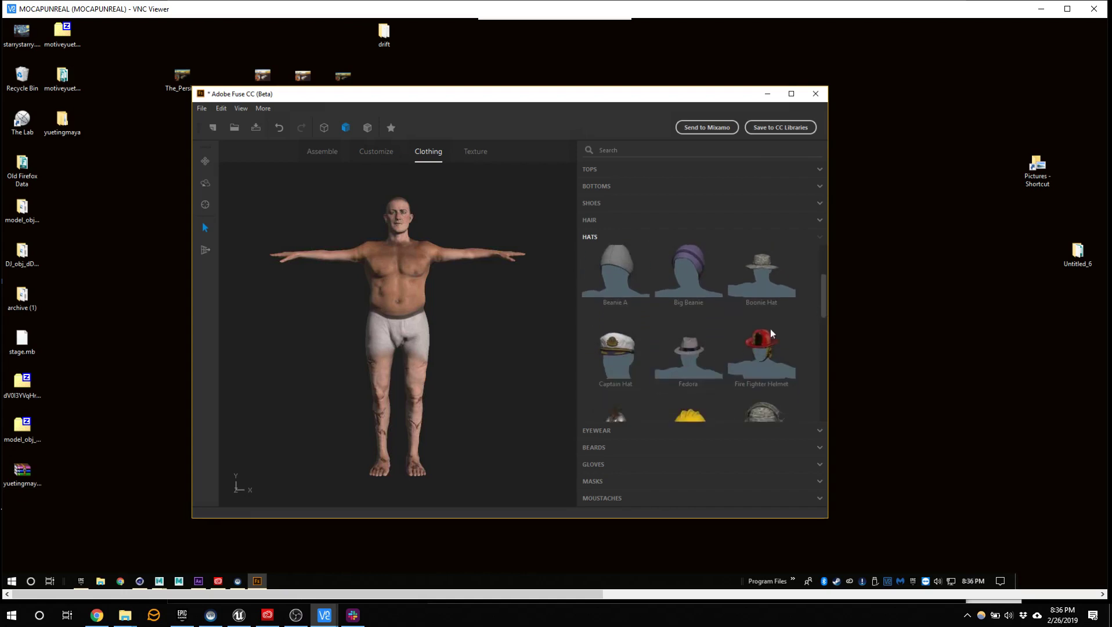
pyautogui.click(690, 354)
pyautogui.click(696, 498)
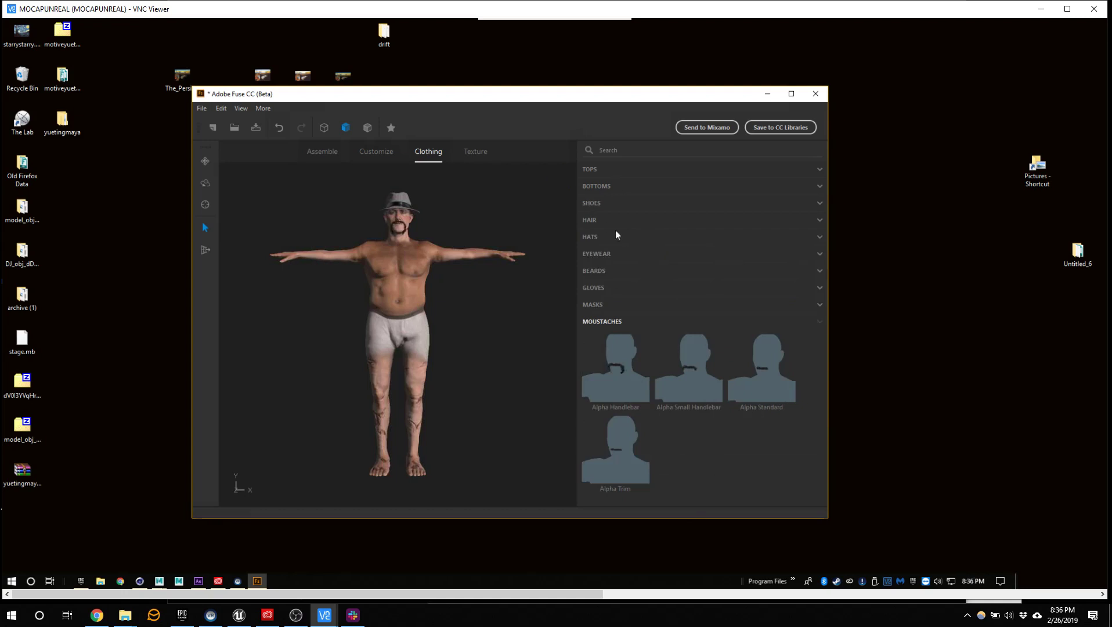
# Step: Add the Fingerless Gloves and the Firefighter Boots to the character's outfit
pyautogui.click(616, 288)
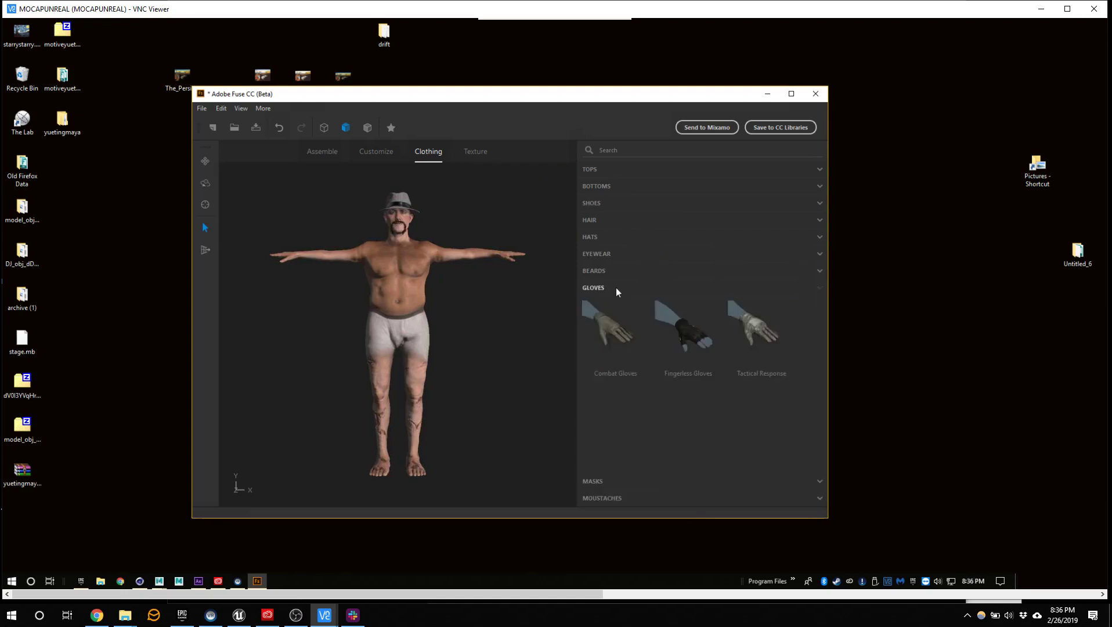
pyautogui.click(682, 327)
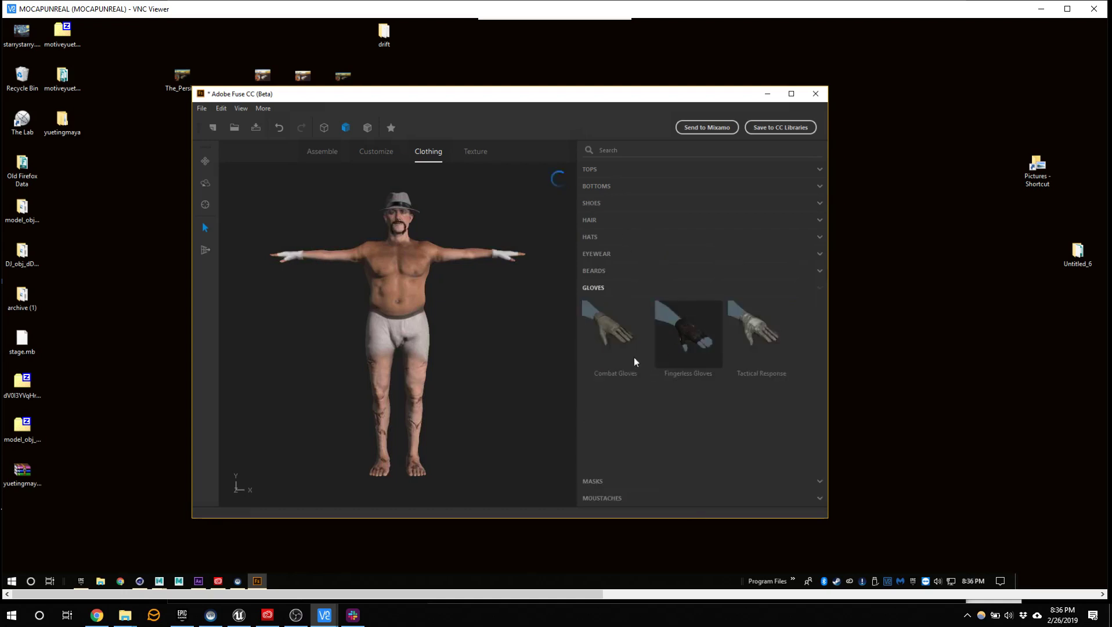
pyautogui.click(596, 201)
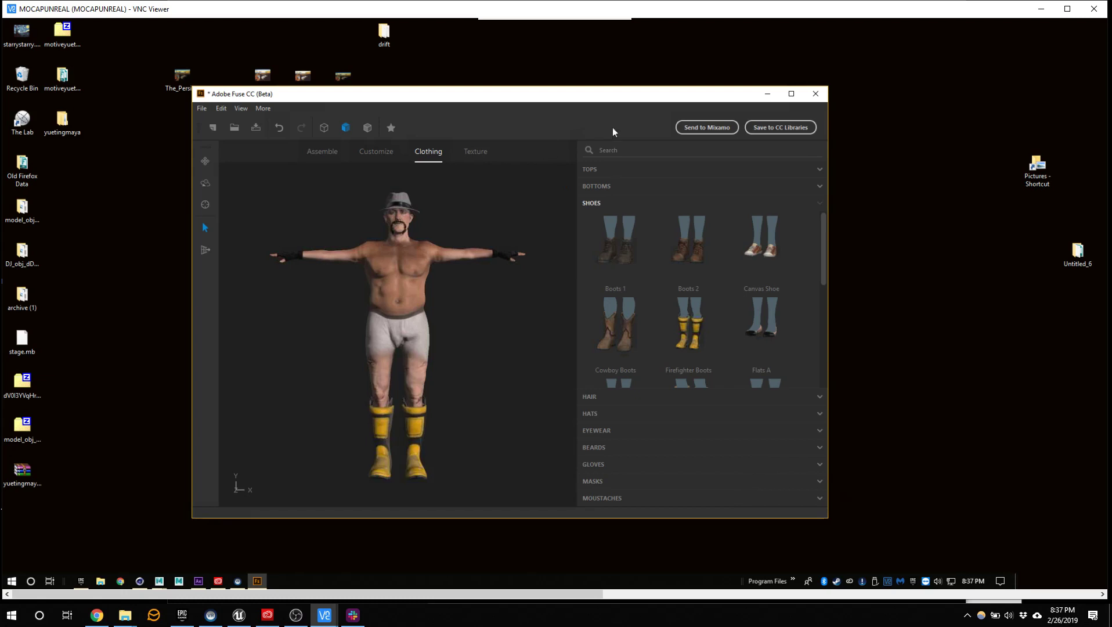
# Step: Upload the finished character to Mixamo under the character name ClubSandwich
pyautogui.click(717, 127)
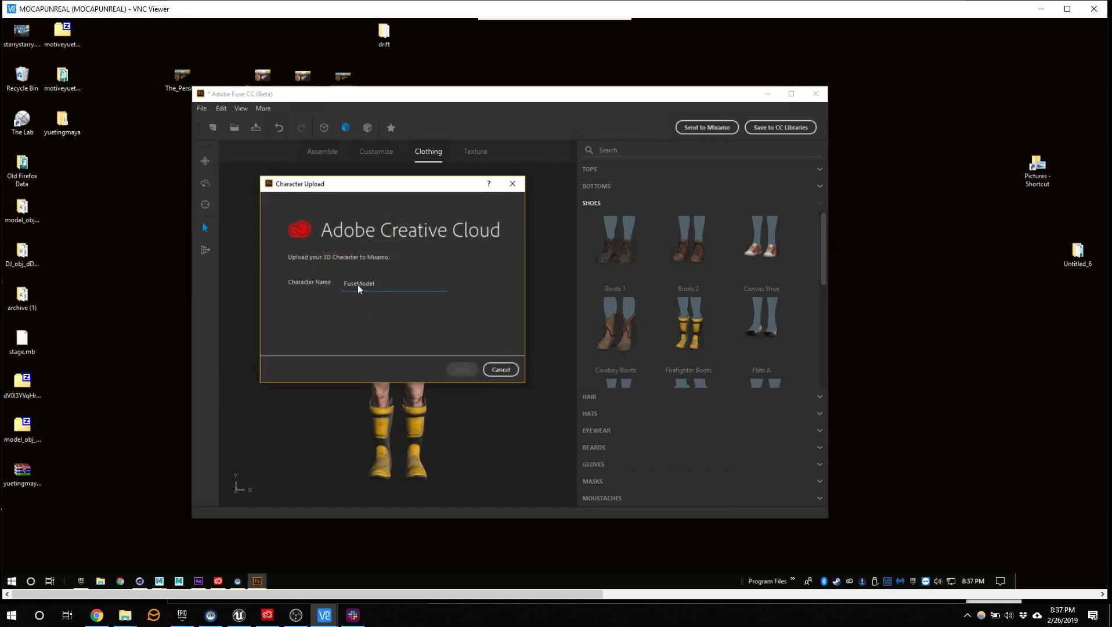
pyautogui.moveTo(378, 283); pyautogui.dragTo(299, 268)
pyautogui.write('ClubSandwich')
pyautogui.click(464, 371)
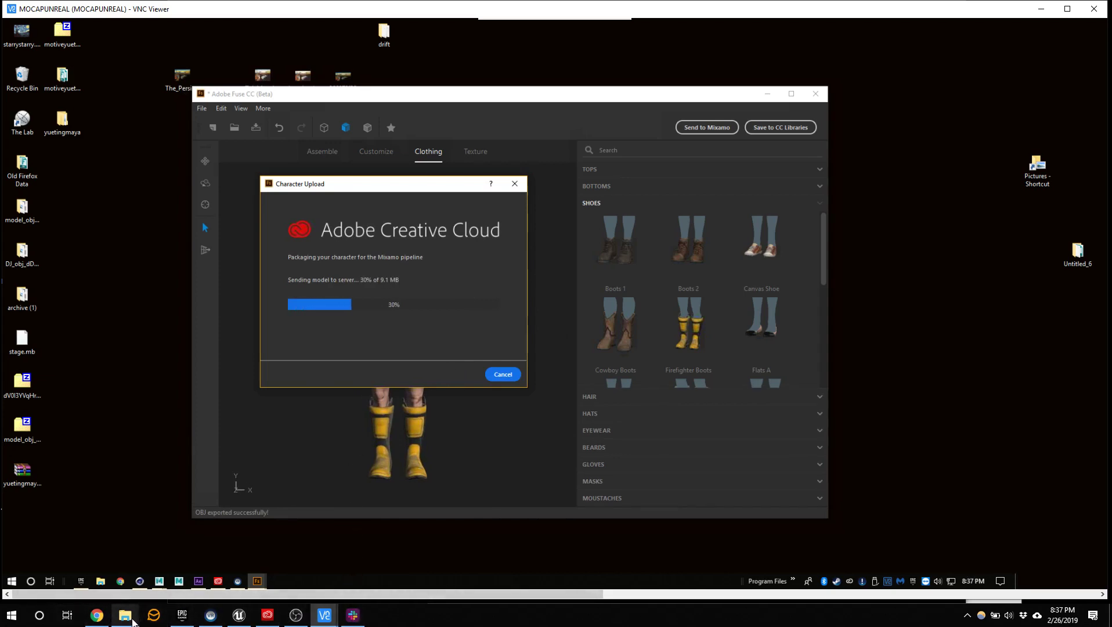
# Step: Switch to File Explorer and launch the makehuman application from the makehuman-1.1.1-win32 folder in Downloads
pyautogui.moveTo(124, 615)
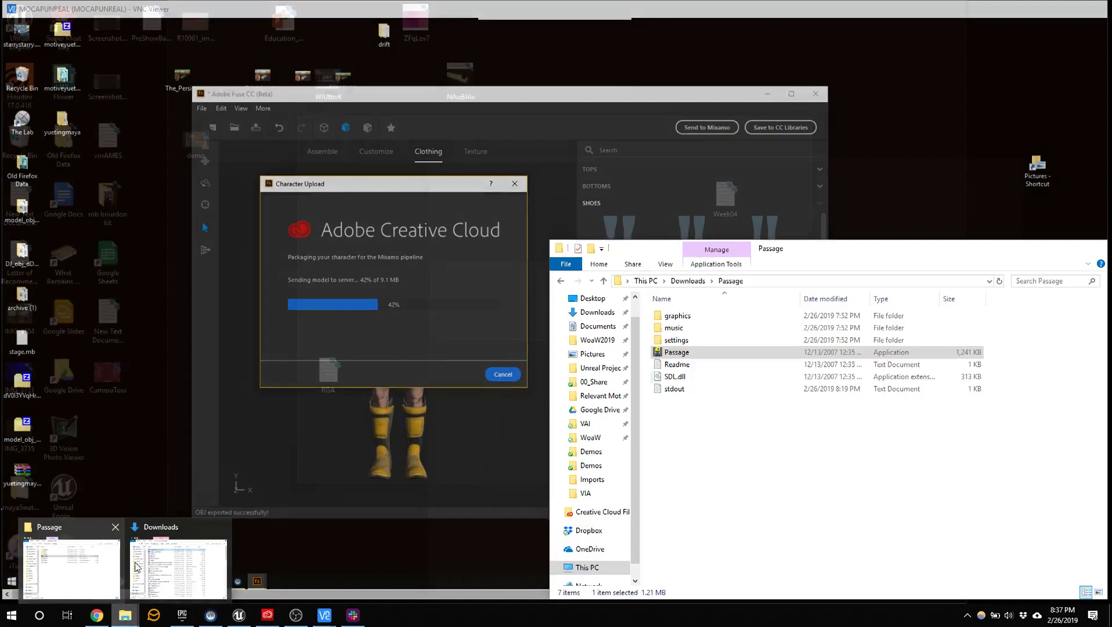
pyautogui.click(136, 565)
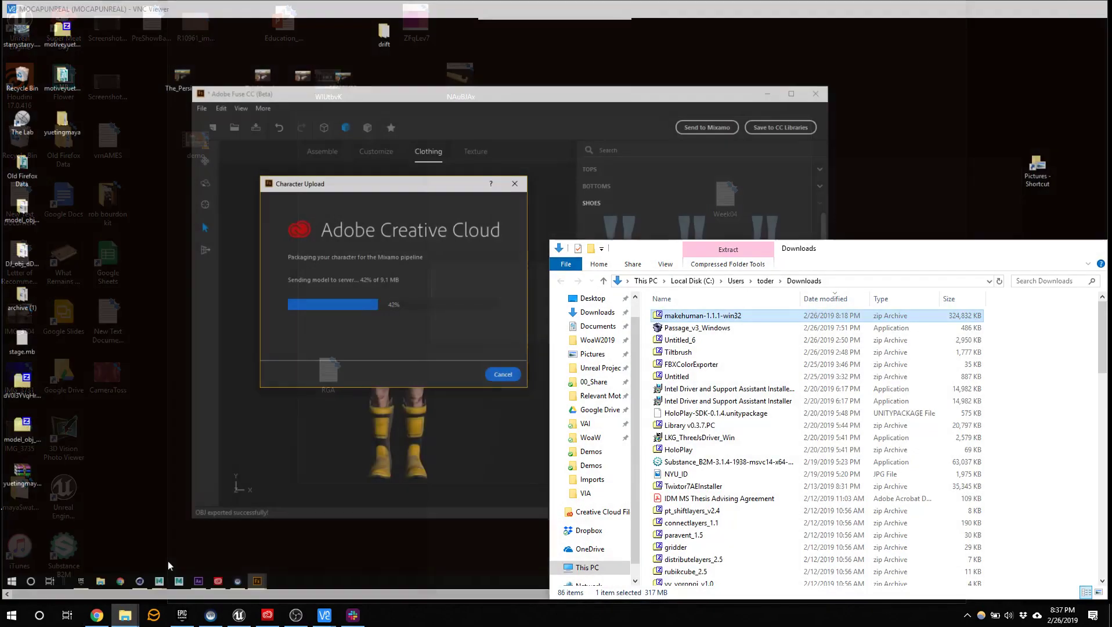
pyautogui.click(705, 300)
pyautogui.scroll(8, 708, 516)
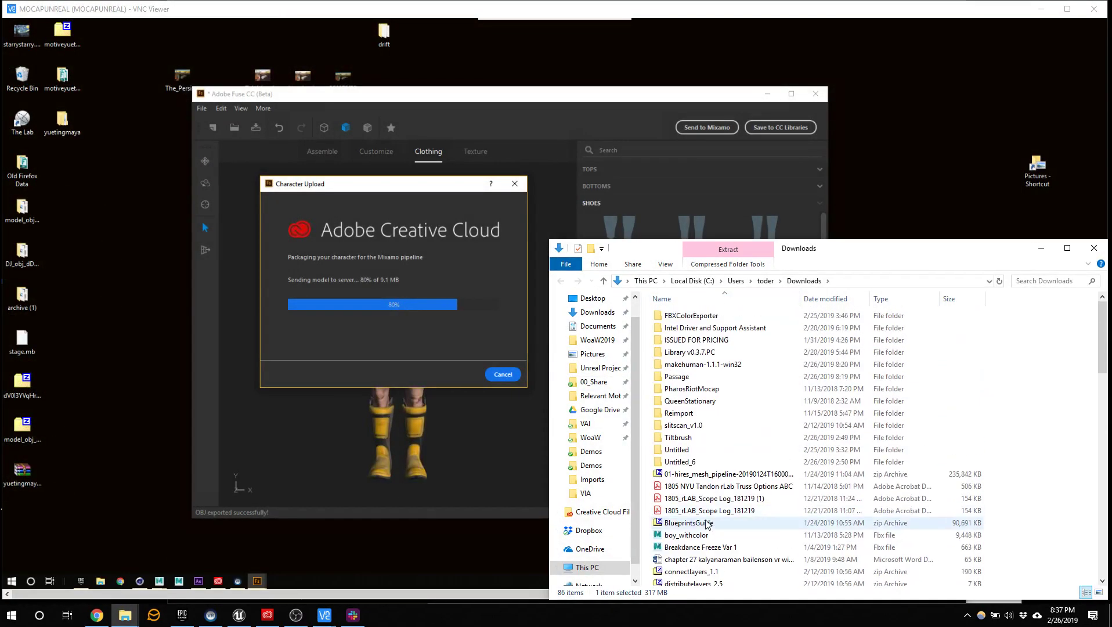
pyautogui.doubleClick(705, 364)
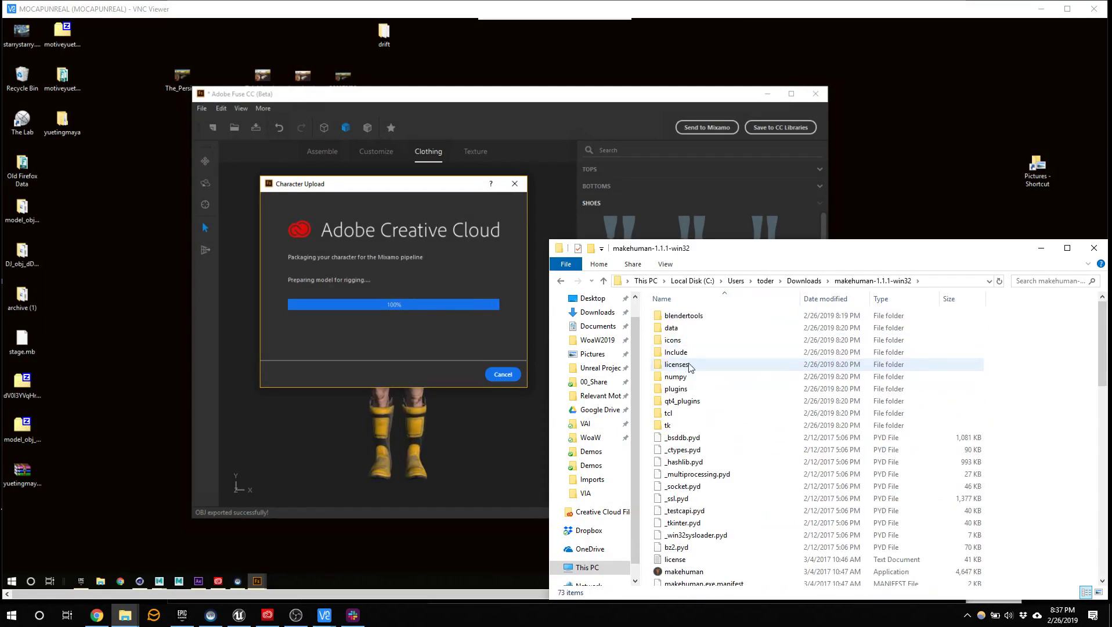
pyautogui.scroll(-6, 706, 364)
pyautogui.doubleClick(705, 364)
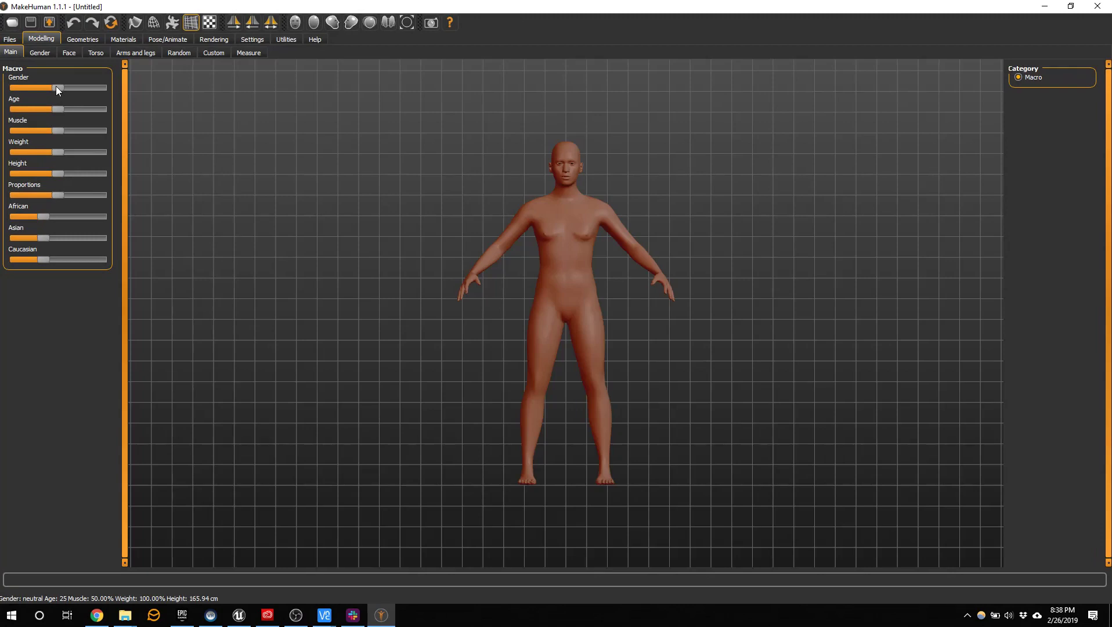
# Step: Set the body macros to about 52% male, age 24, muscle 45.6% and weight 125.5%, raising Asian and lowering African features
pyautogui.moveTo(57, 86); pyautogui.dragTo(79, 152)
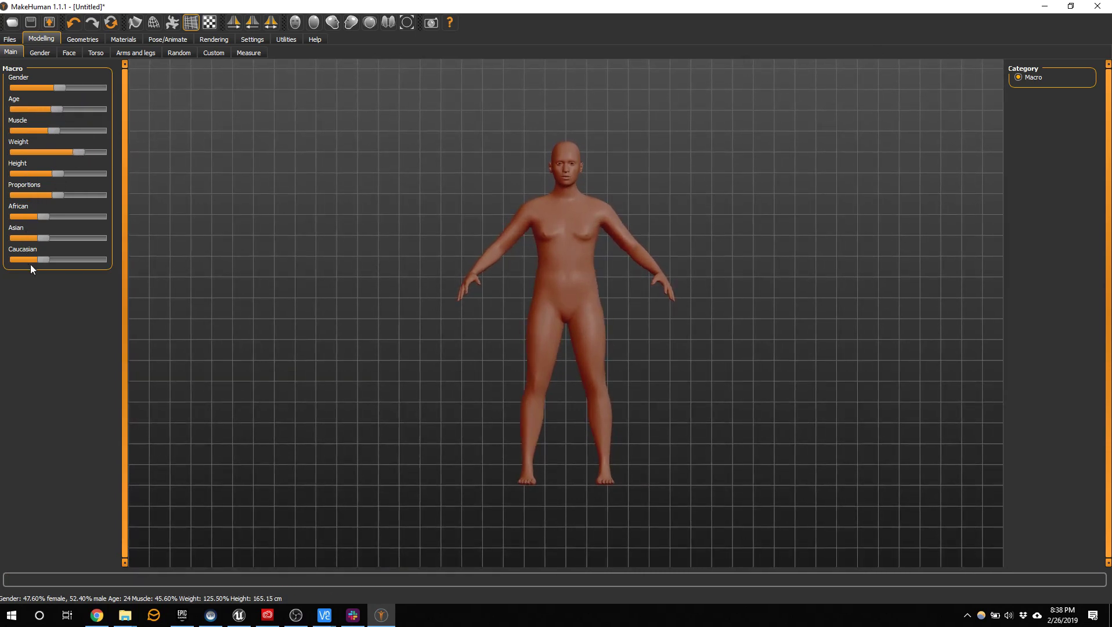
pyautogui.moveTo(45, 260); pyautogui.dragTo(69, 237)
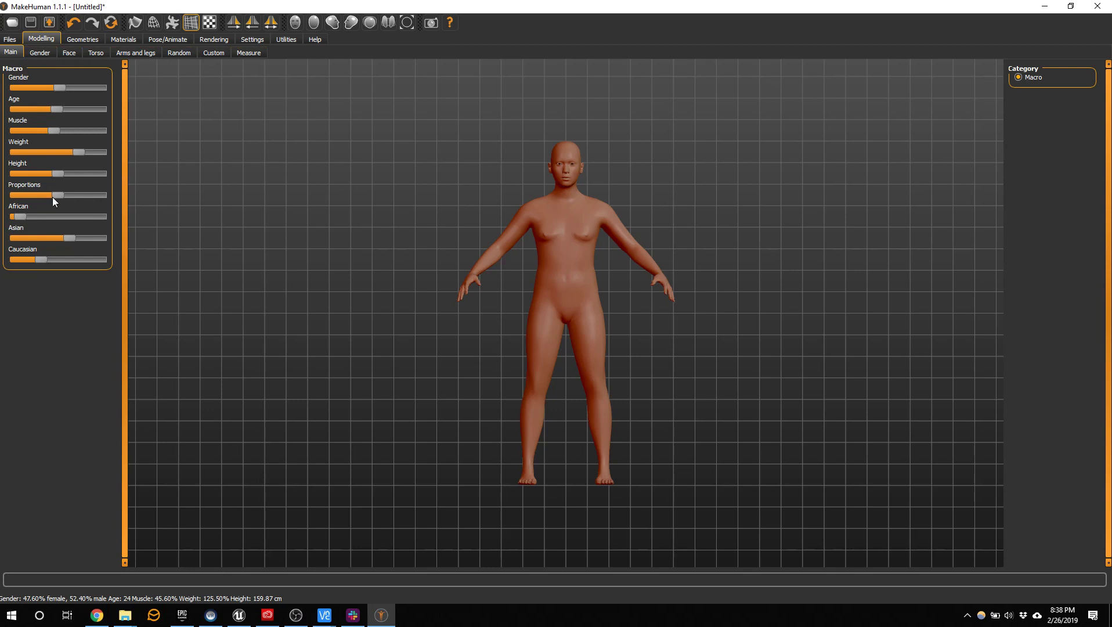
# Step: Set the character's breast size to the maximum and breast firmness to the minimum
pyautogui.click(40, 53)
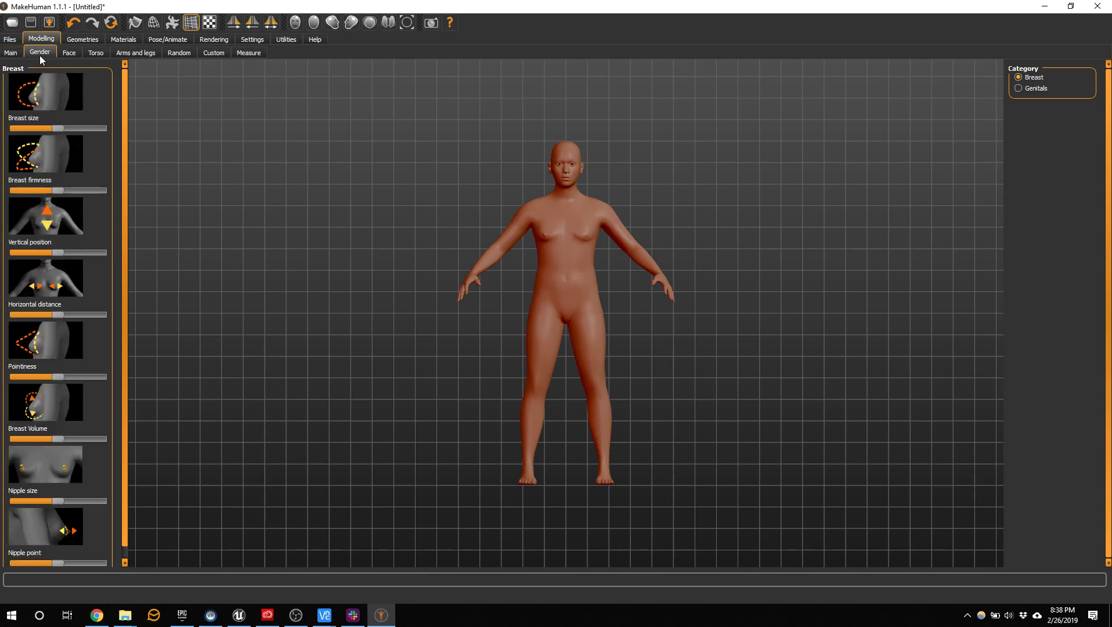
pyautogui.moveTo(53, 128); pyautogui.dragTo(127, 132)
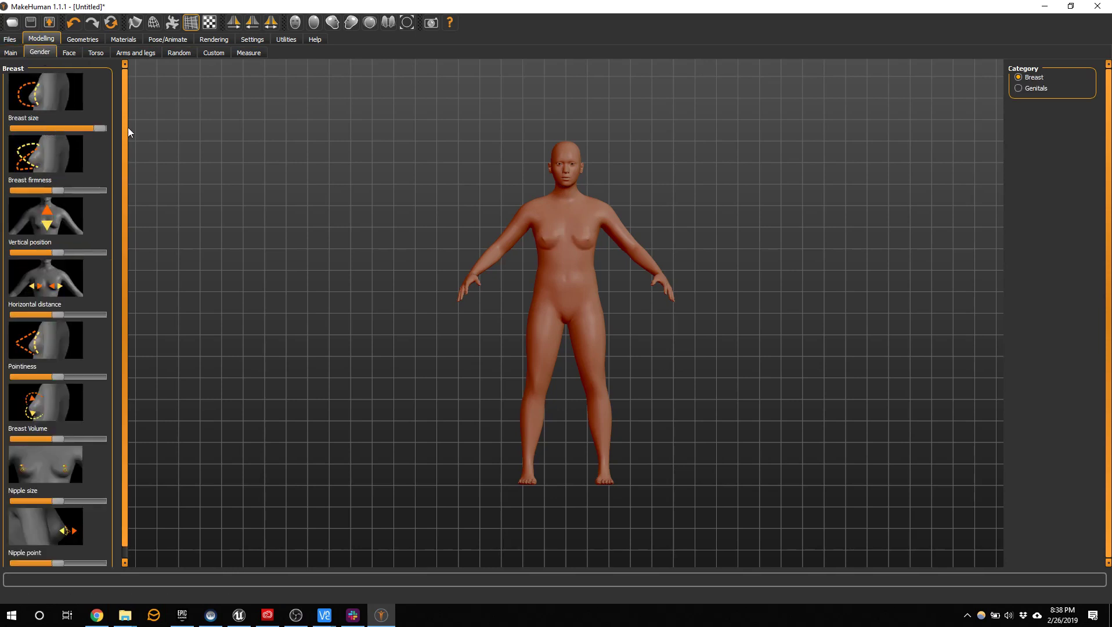
pyautogui.moveTo(58, 191); pyautogui.dragTo(3, 194)
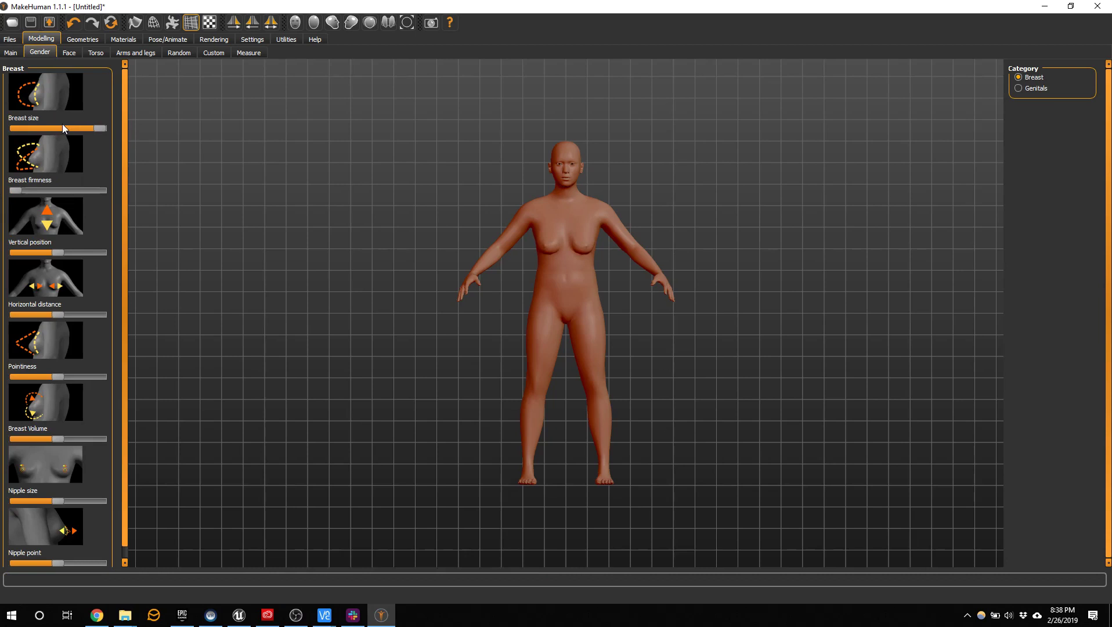
# Step: Reshape the character's head by setting Age, Head fat and Oval to their maximum values
pyautogui.click(68, 53)
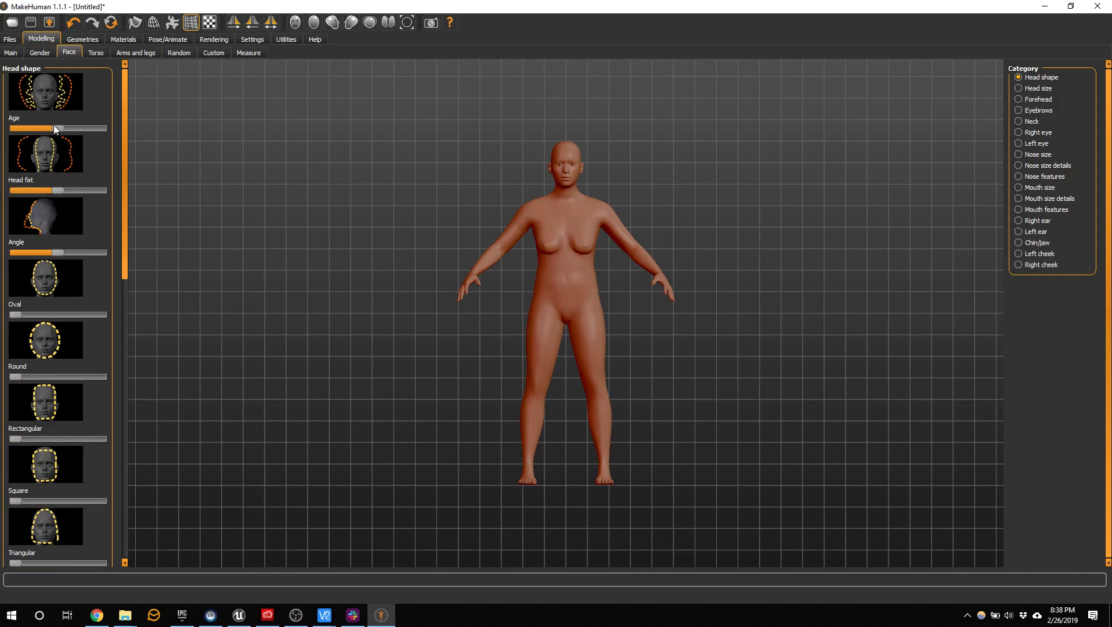
pyautogui.moveTo(60, 129); pyautogui.dragTo(102, 128)
pyautogui.moveTo(50, 195); pyautogui.dragTo(120, 235)
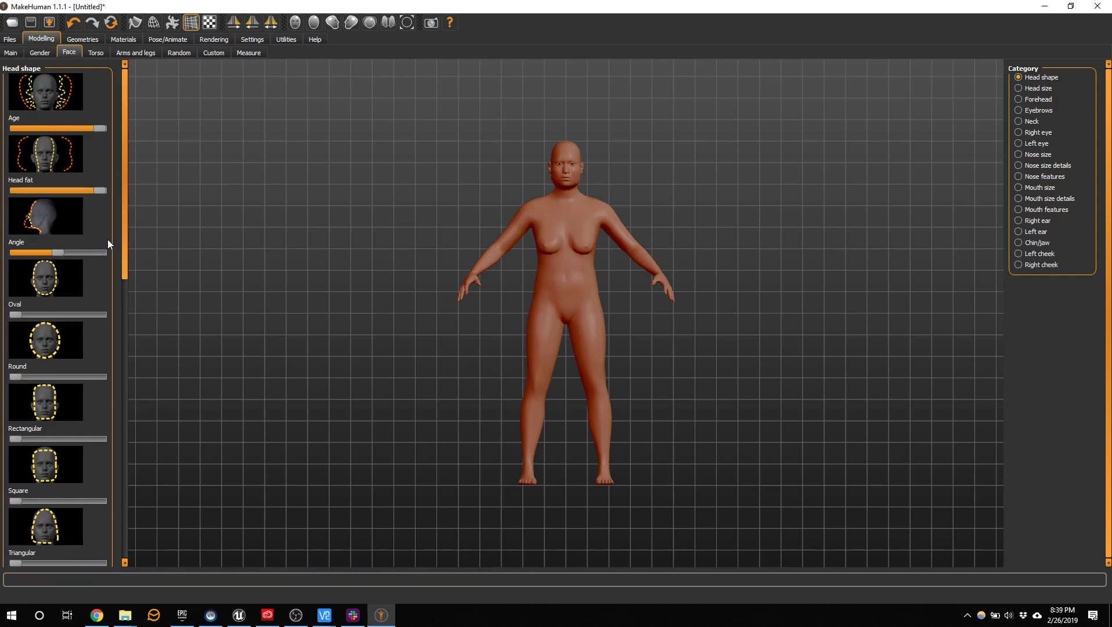
pyautogui.moveTo(19, 314); pyautogui.dragTo(132, 313)
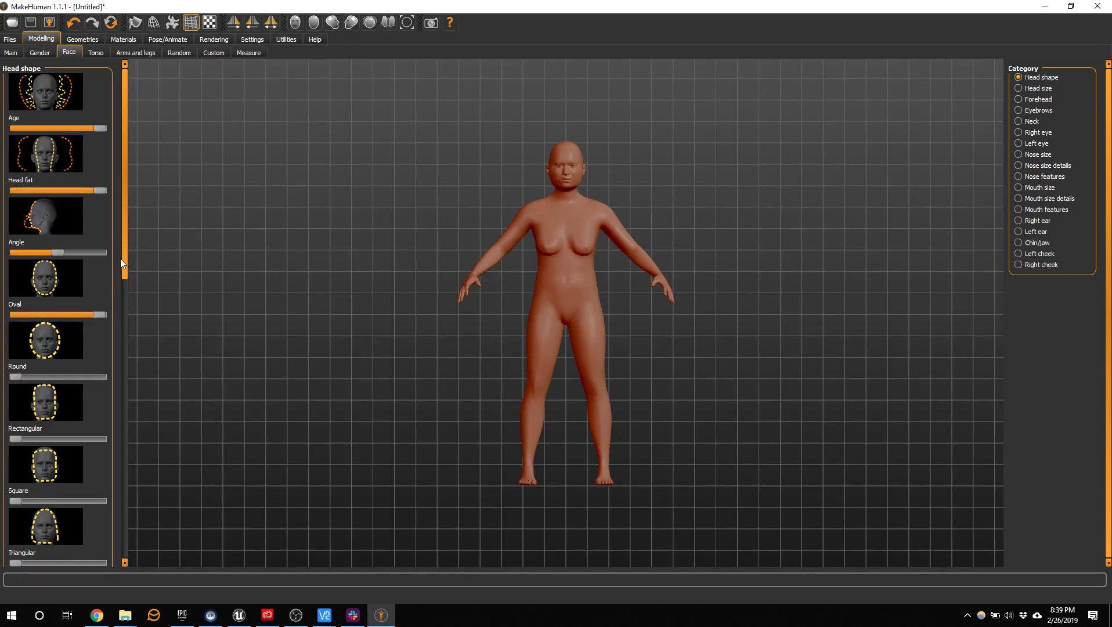
pyautogui.moveTo(121, 259); pyautogui.dragTo(147, 216)
# Step: Include Height in the randomization, set Symmetry to the maximum, and randomize the whole character several times
pyautogui.click(214, 52)
pyautogui.click(182, 53)
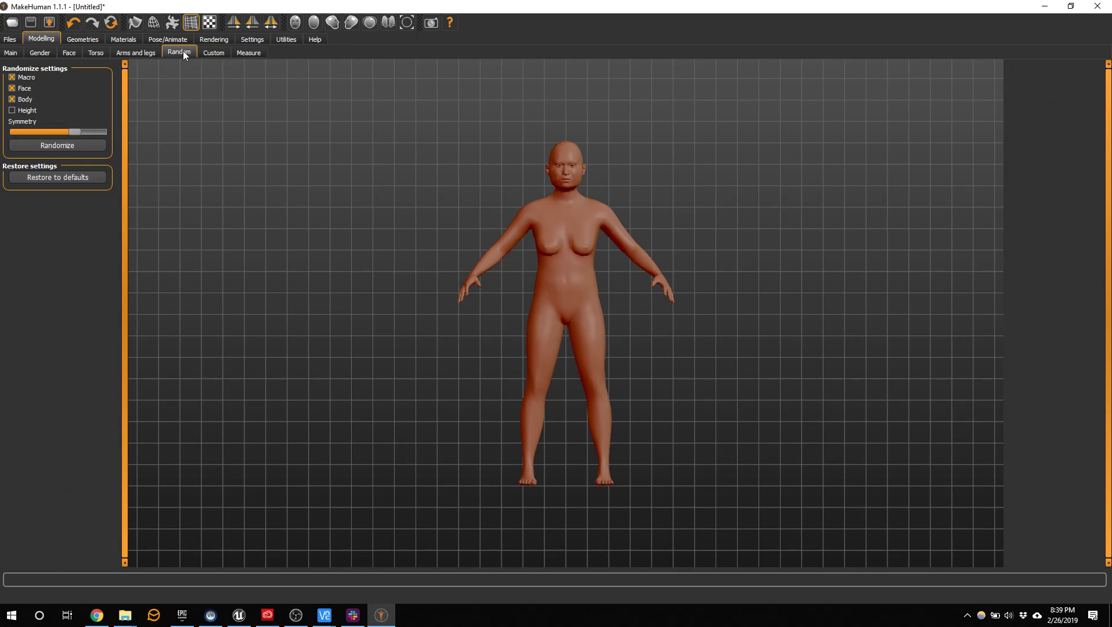
pyautogui.click(71, 145)
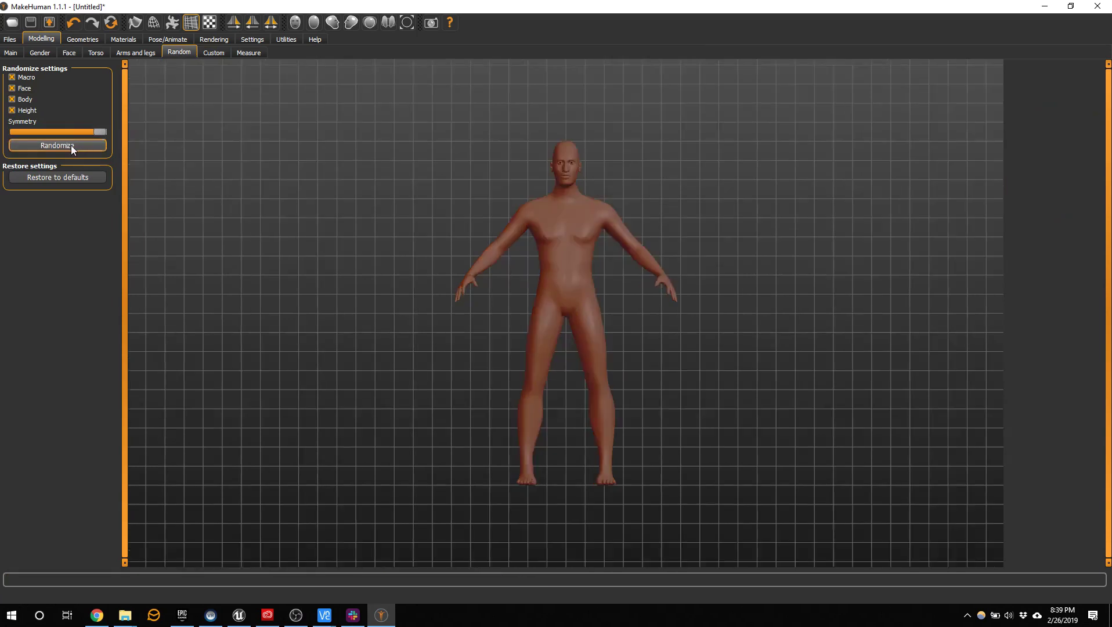
pyautogui.click(71, 145)
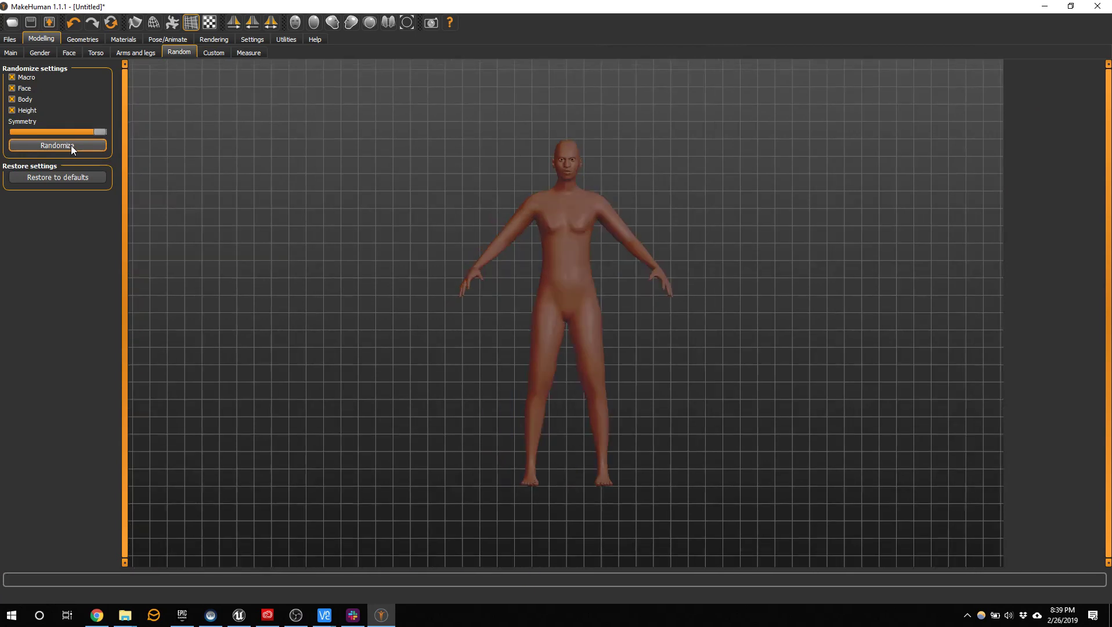
pyautogui.click(71, 145)
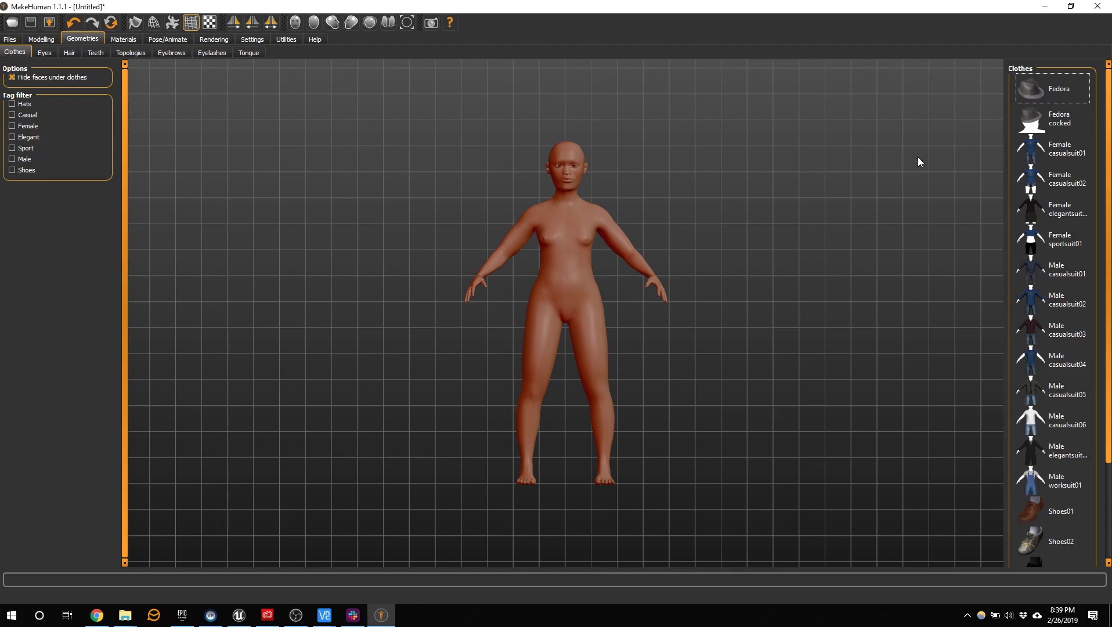
# Step: Dress the character in the Fedora cocked hat, Shoes02 and Male worksuit01 clothes
pyautogui.click(1054, 118)
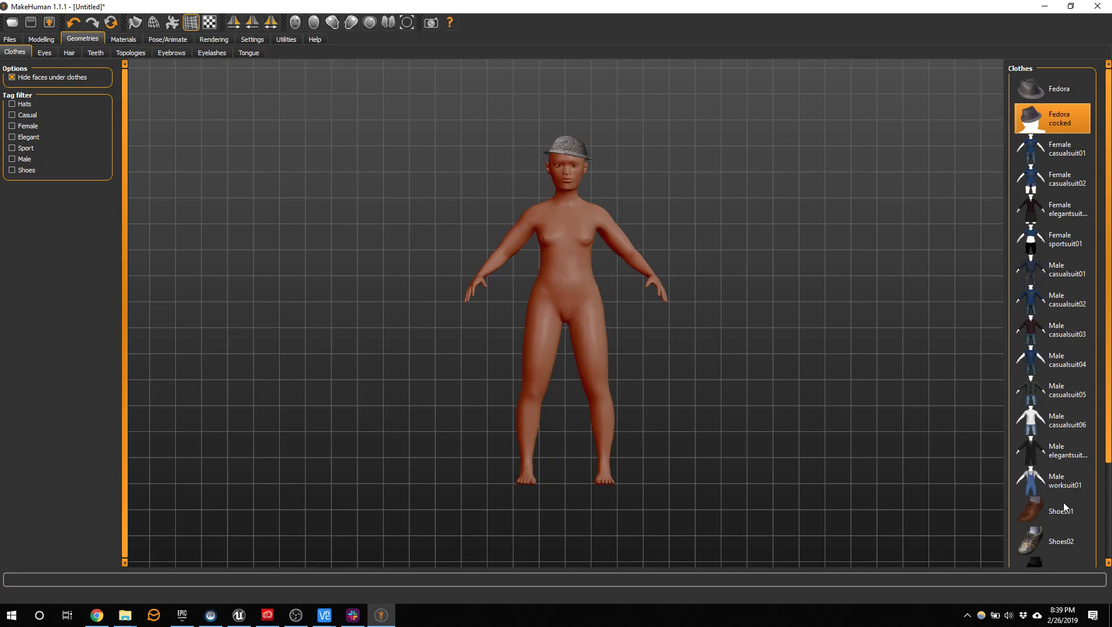
pyautogui.click(1064, 536)
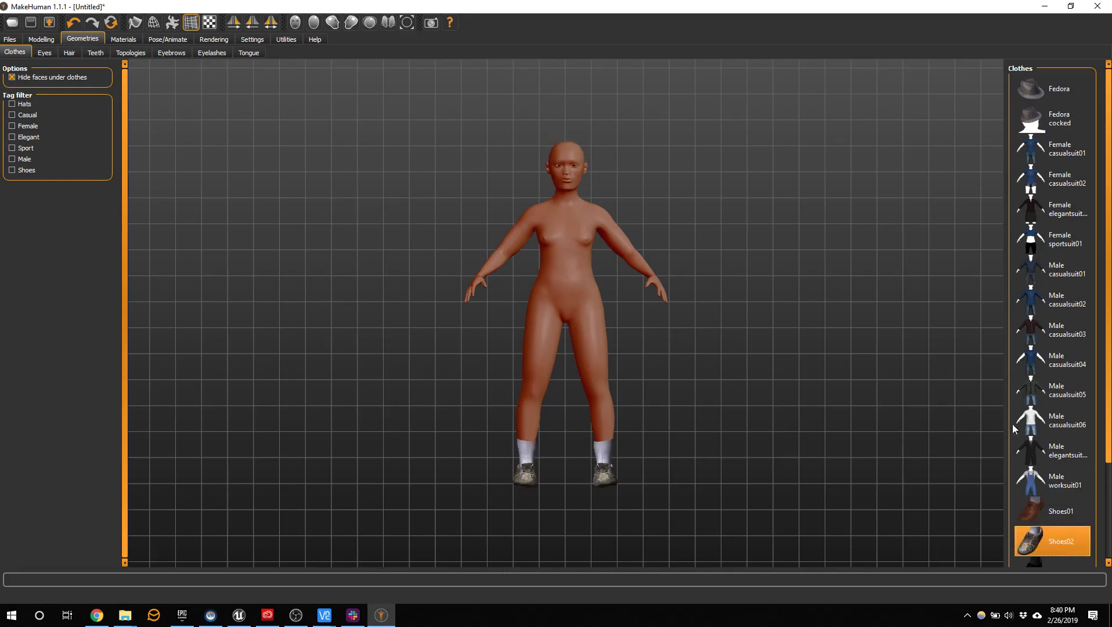
pyautogui.click(1070, 129)
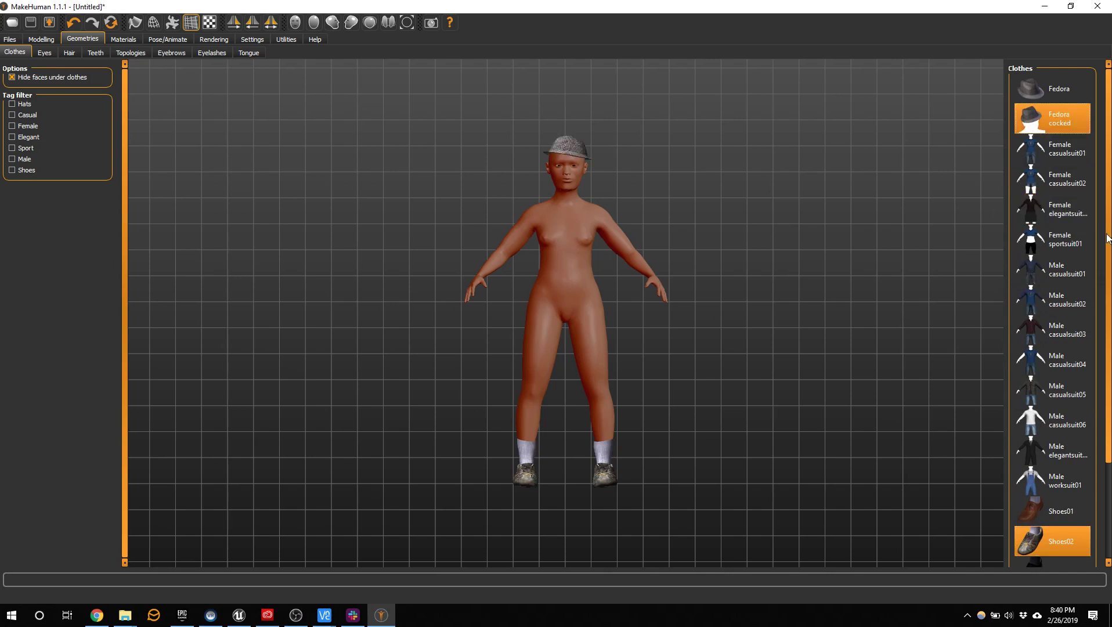
pyautogui.moveTo(1108, 239)
pyautogui.mouseDown()
pyautogui.moveTo(1109, 368)
pyautogui.moveTo(1111, 244)
pyautogui.moveTo(1111, 256)
pyautogui.mouseUp()
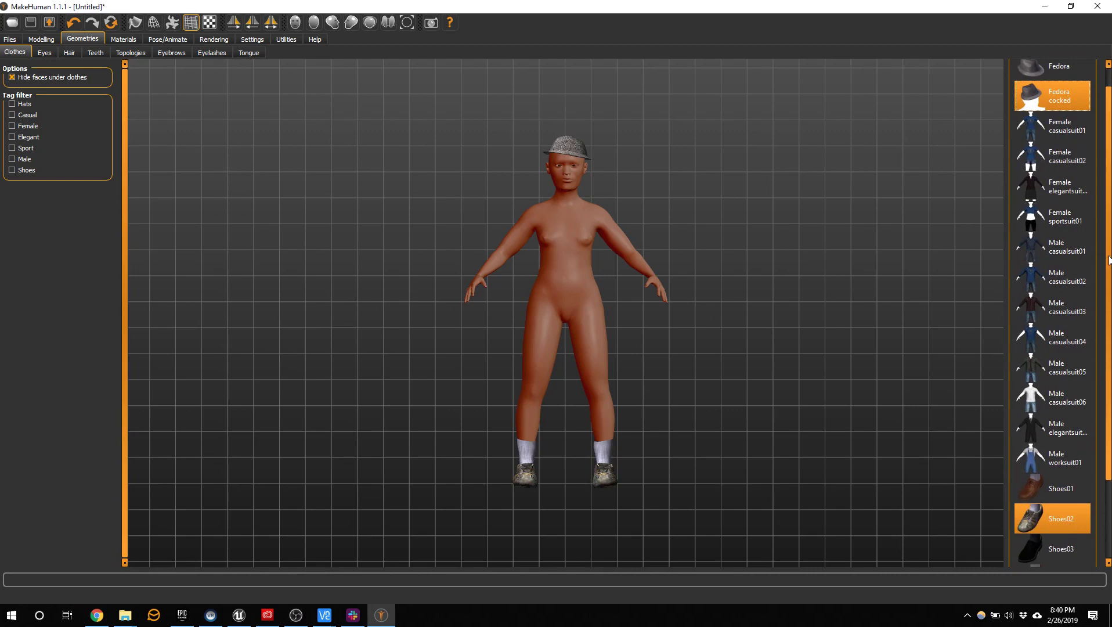
pyautogui.click(1068, 460)
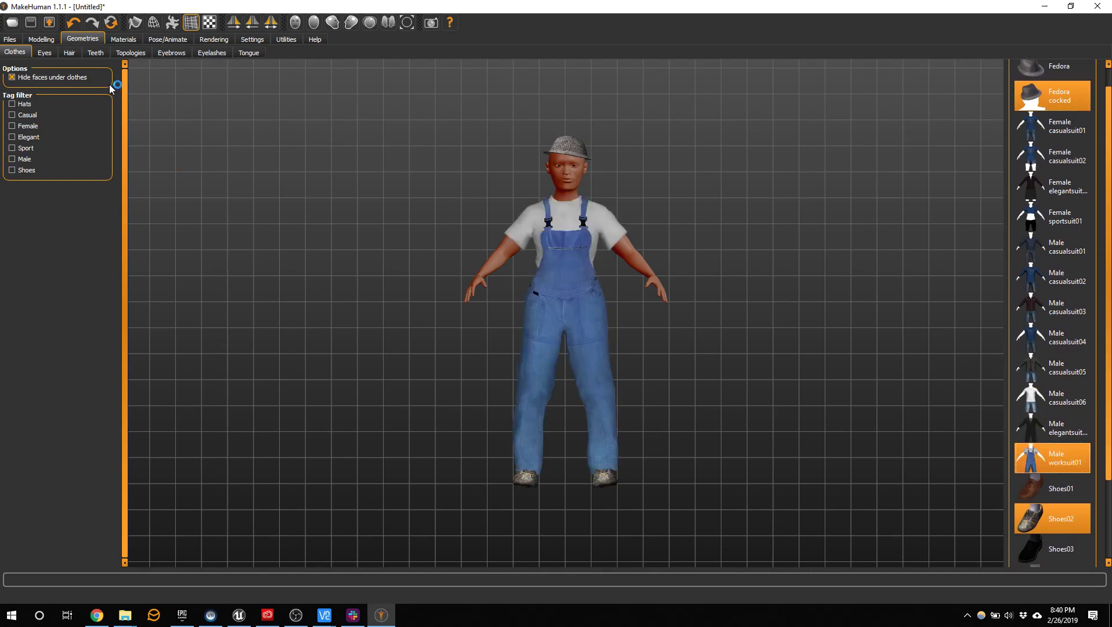
# Step: Look over the skin materials and apply the Game engine rig preset to the character
pyautogui.click(125, 39)
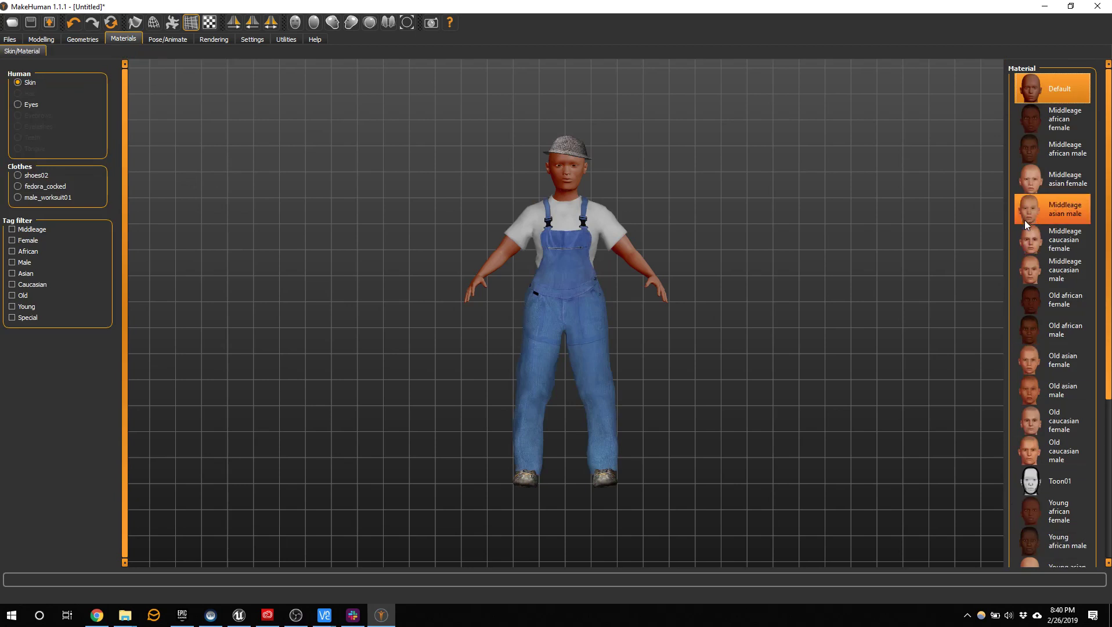
pyautogui.click(158, 39)
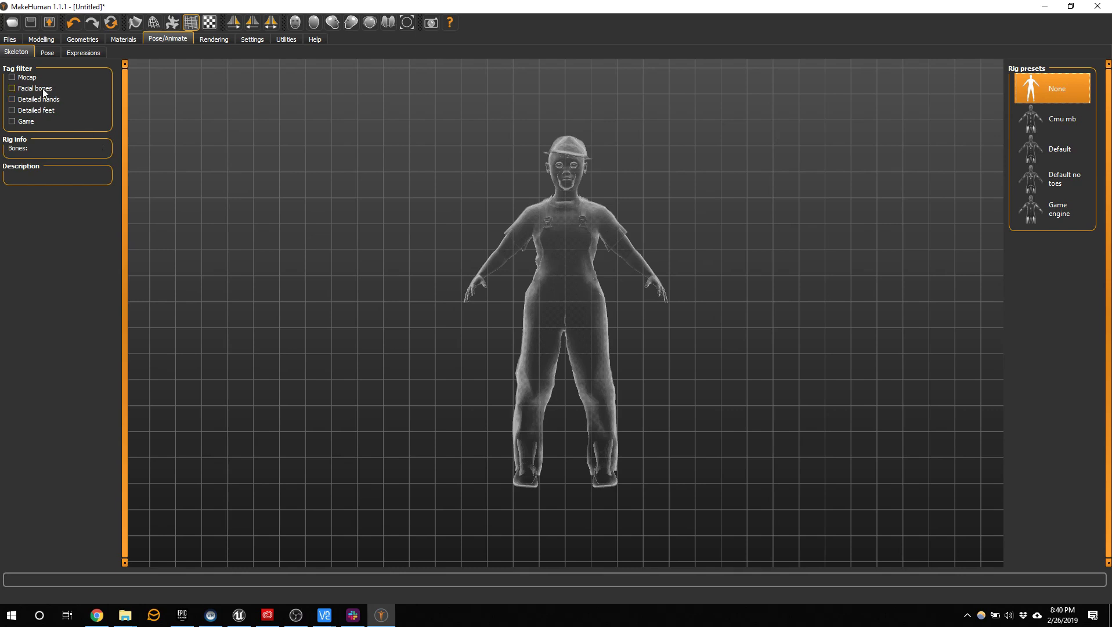
pyautogui.click(1063, 215)
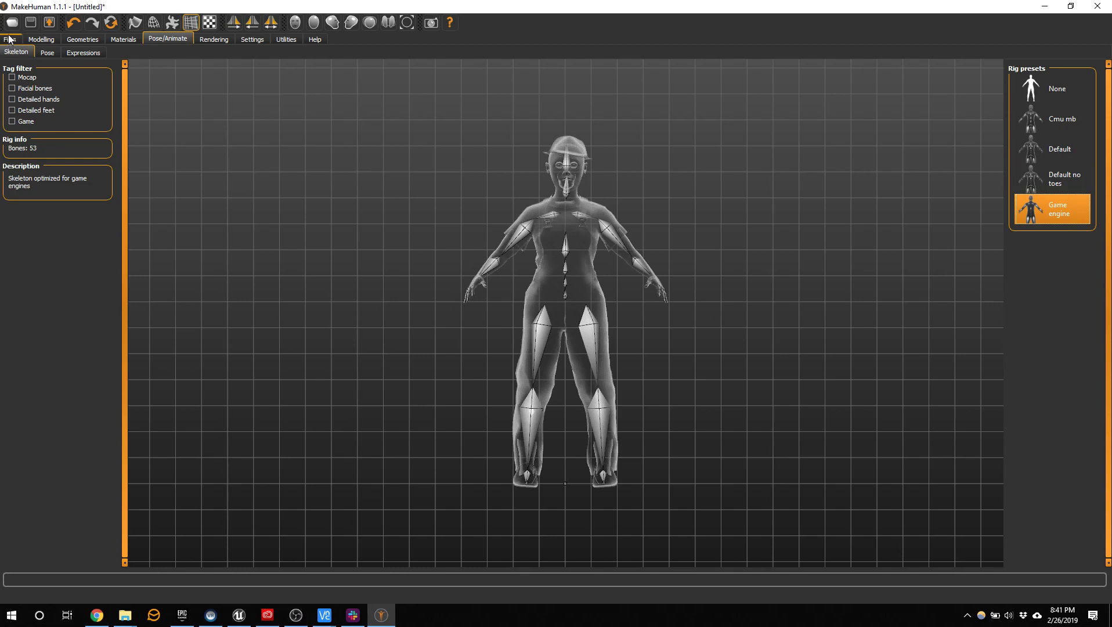
# Step: Choose the Desktop as the folder for loading character files
pyautogui.click(49, 23)
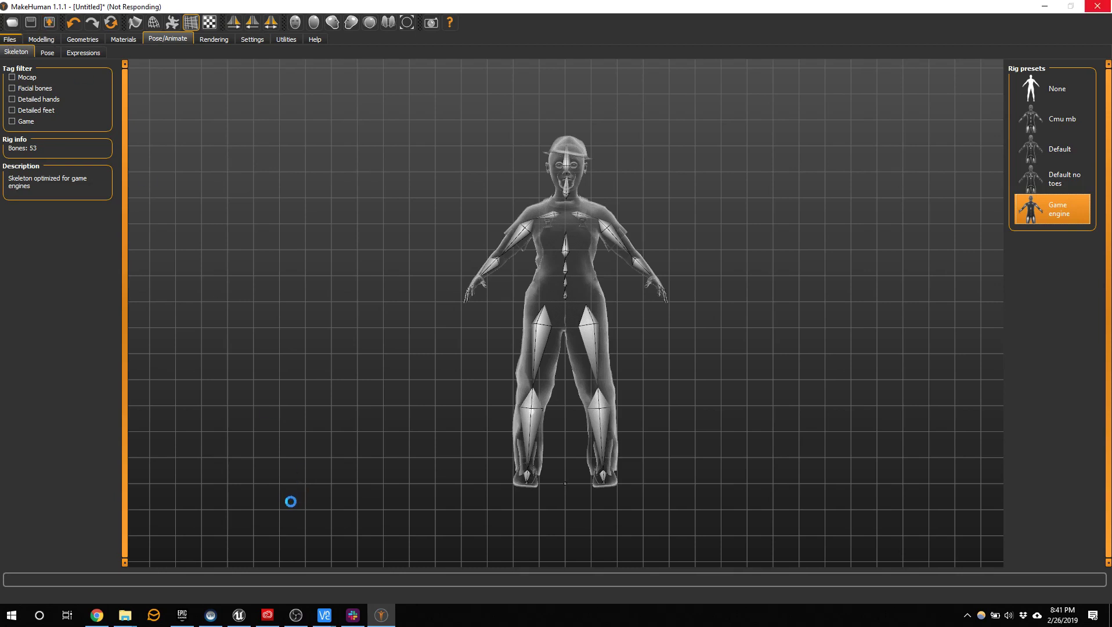
pyautogui.moveTo(268, 620)
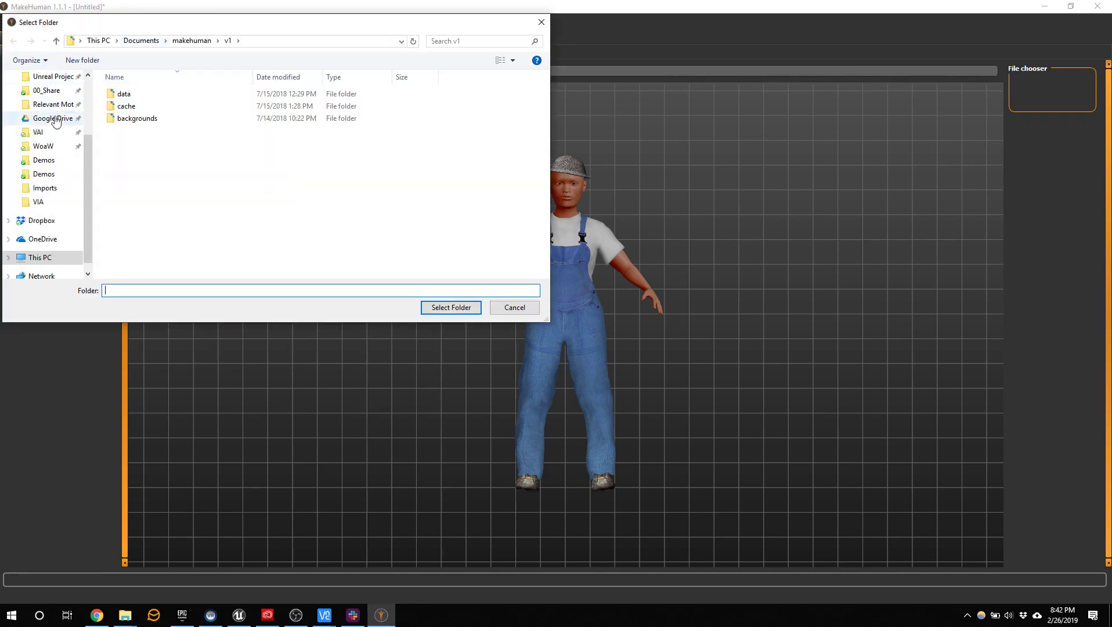
pyautogui.scroll(3, 55, 120)
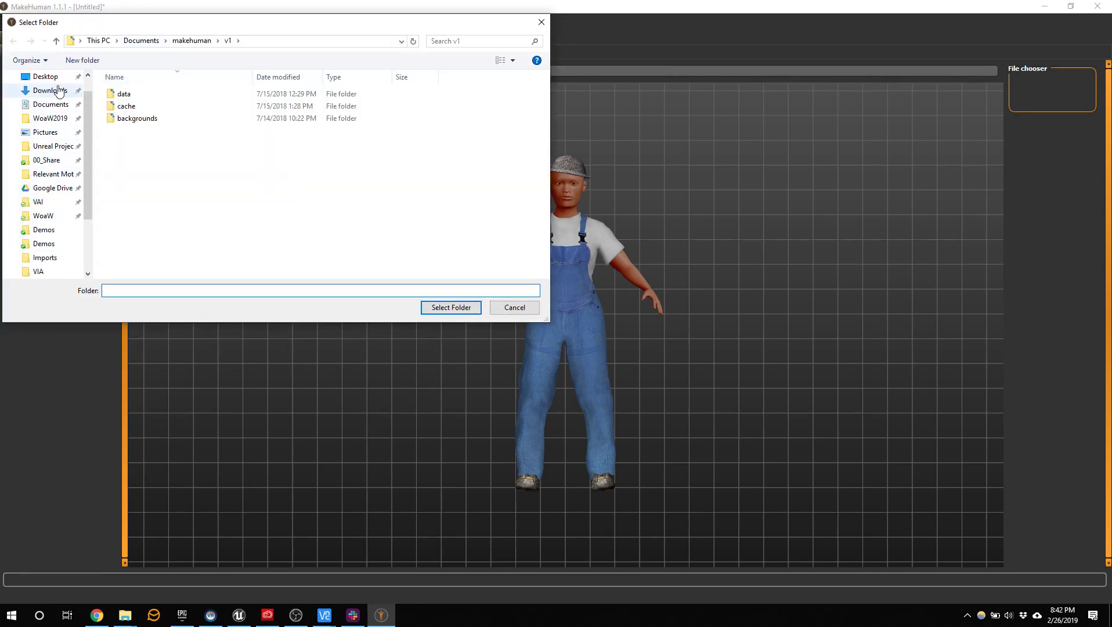
pyautogui.click(52, 77)
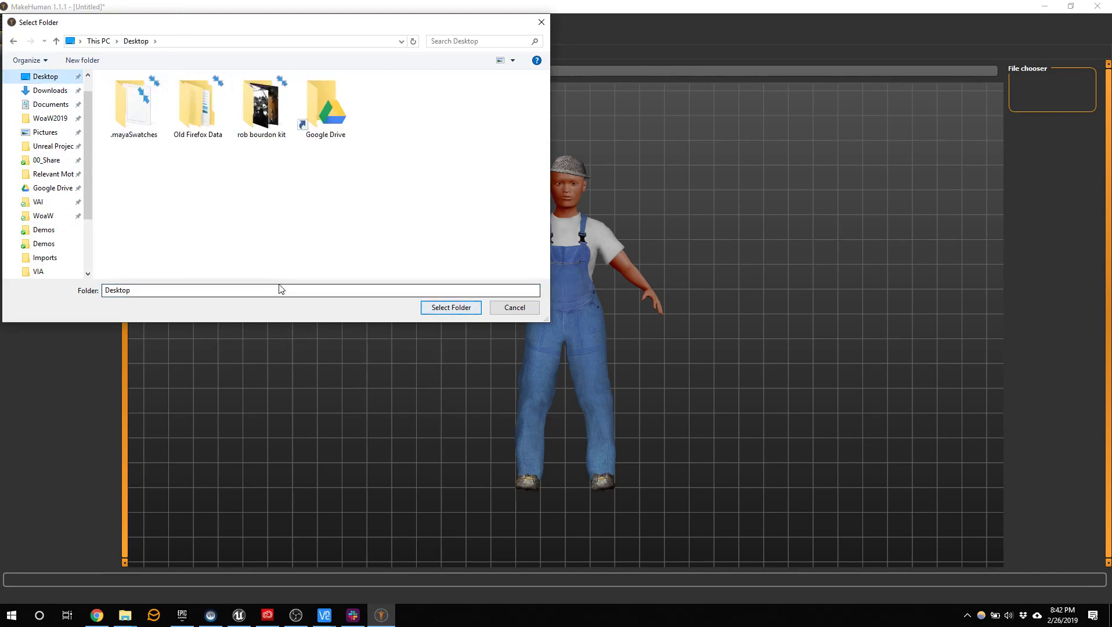
pyautogui.click(438, 304)
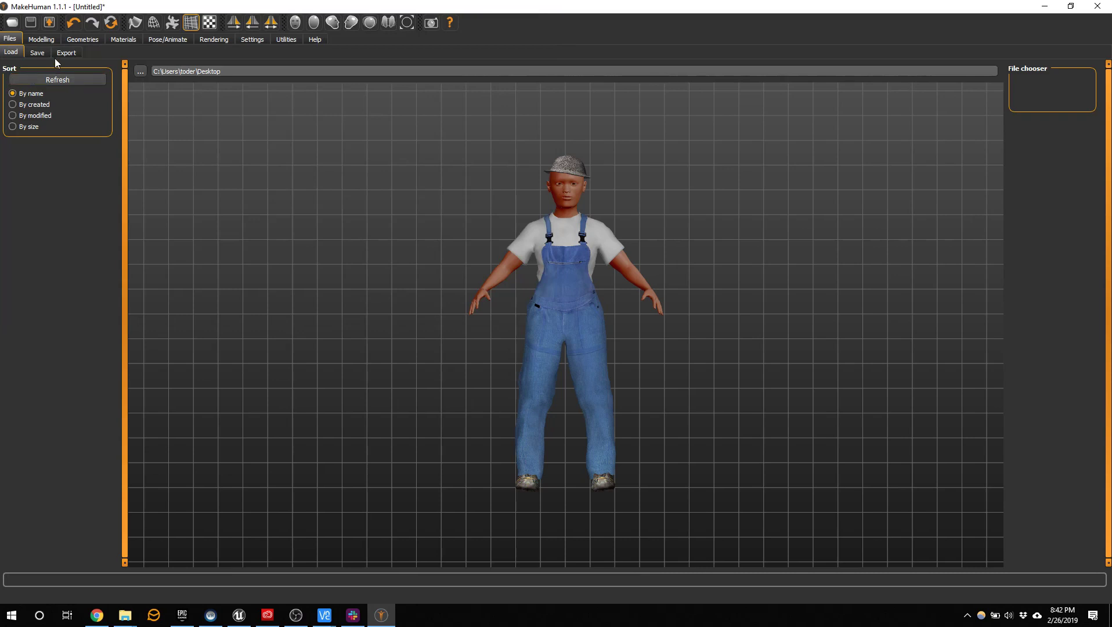
# Step: Open the character's export settings and set the mesh format to Filmbox (fbx)
pyautogui.click(38, 53)
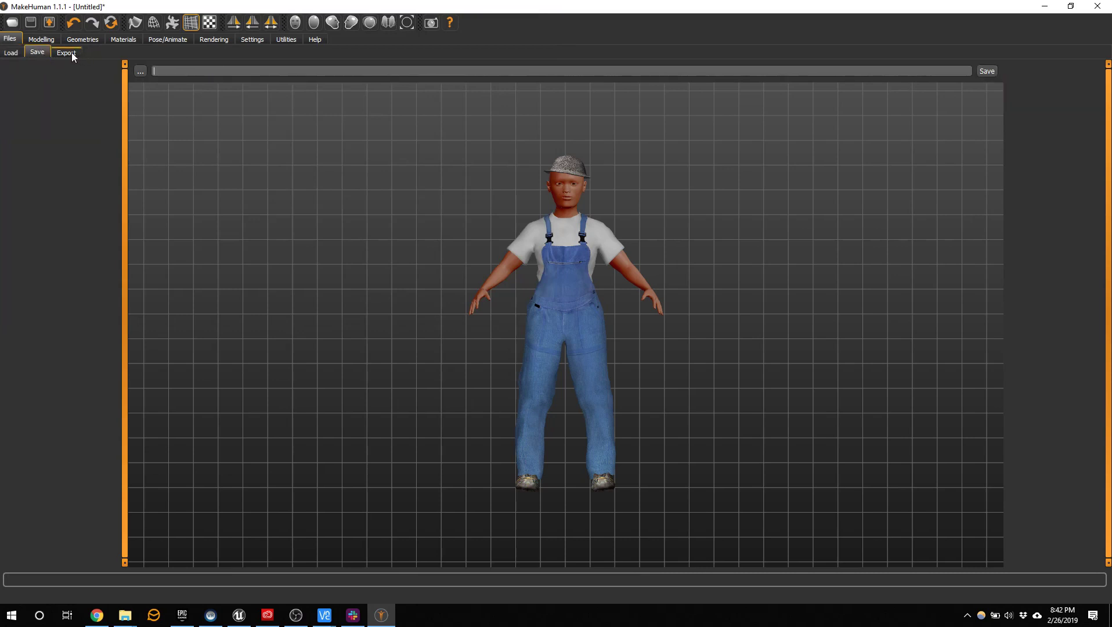
pyautogui.click(71, 52)
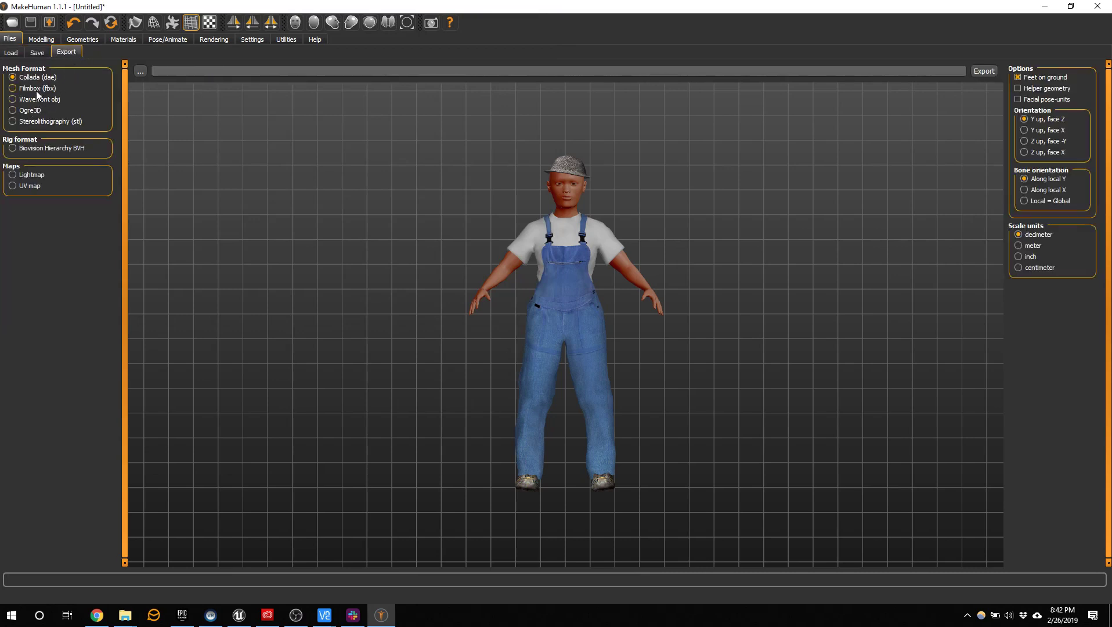
pyautogui.click(13, 88)
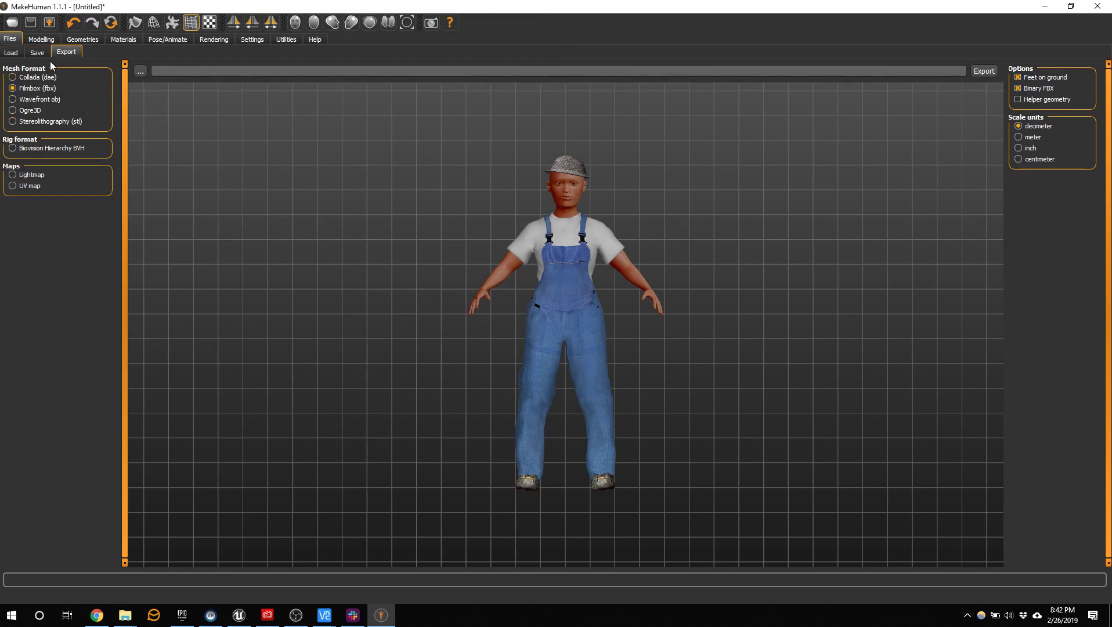
# Step: Export the character to the Desktop as an FBX file named FluffyMcPantsy
pyautogui.click(140, 71)
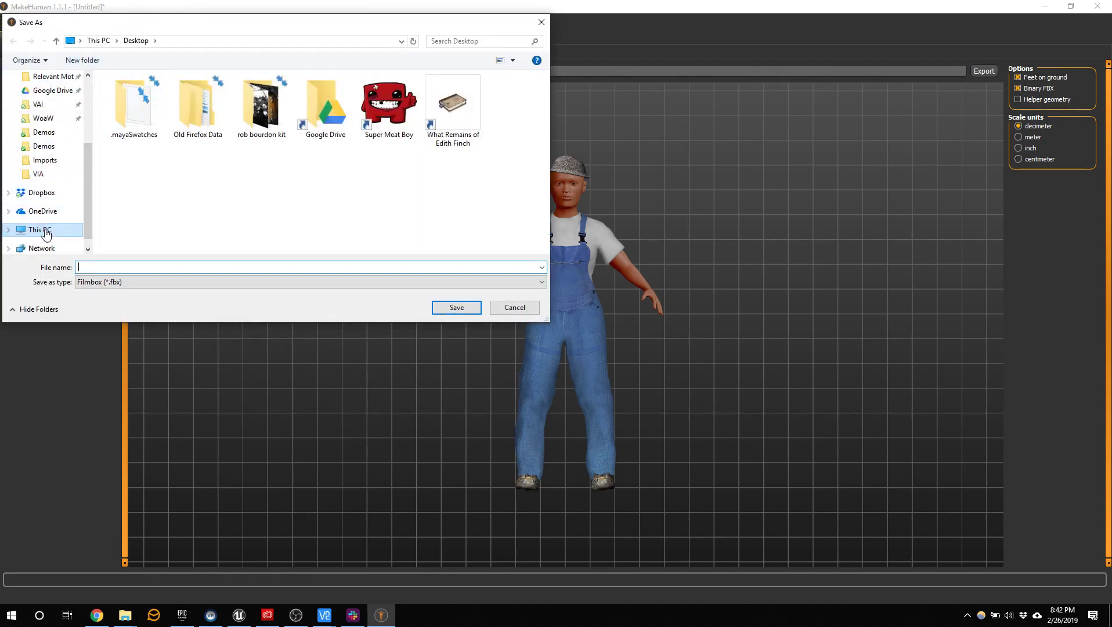
pyautogui.moveTo(88, 172); pyautogui.dragTo(94, 110)
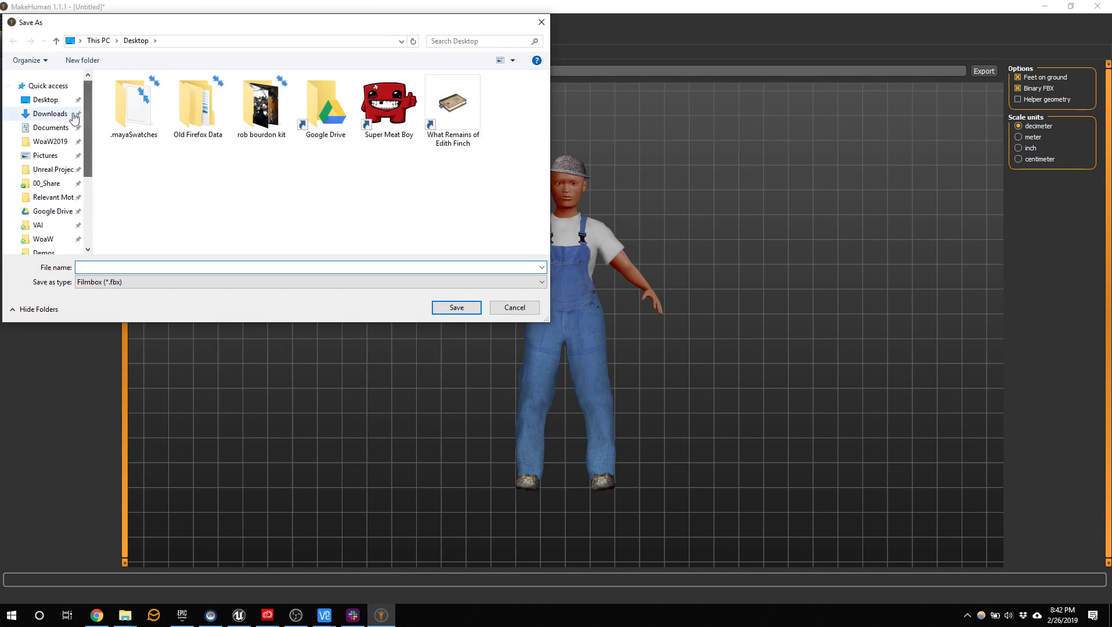
pyautogui.click(58, 99)
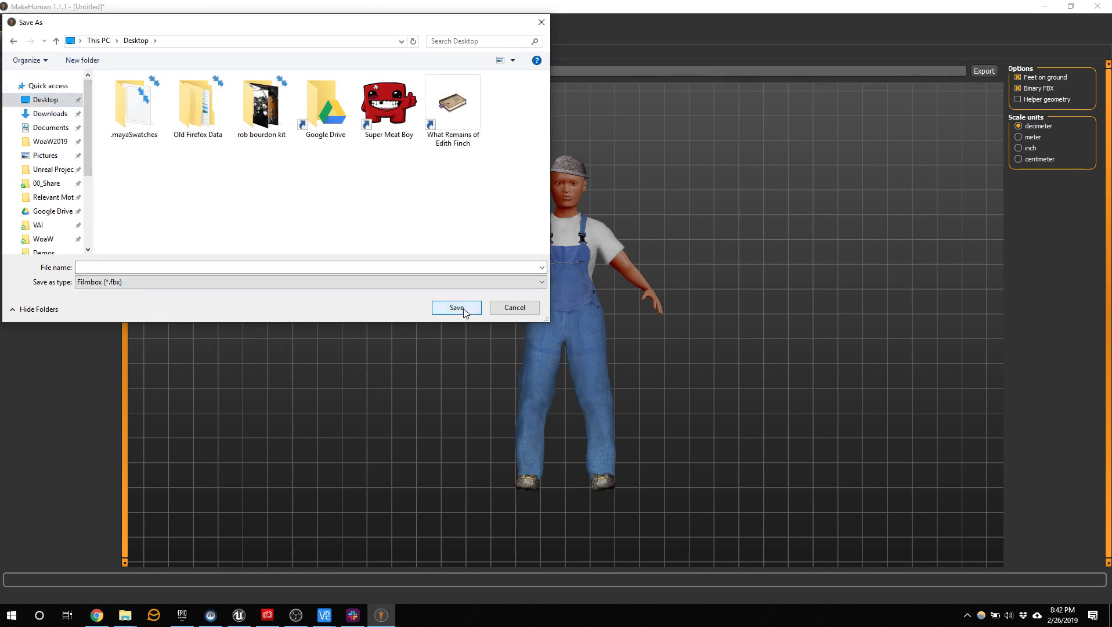
pyautogui.click(102, 267)
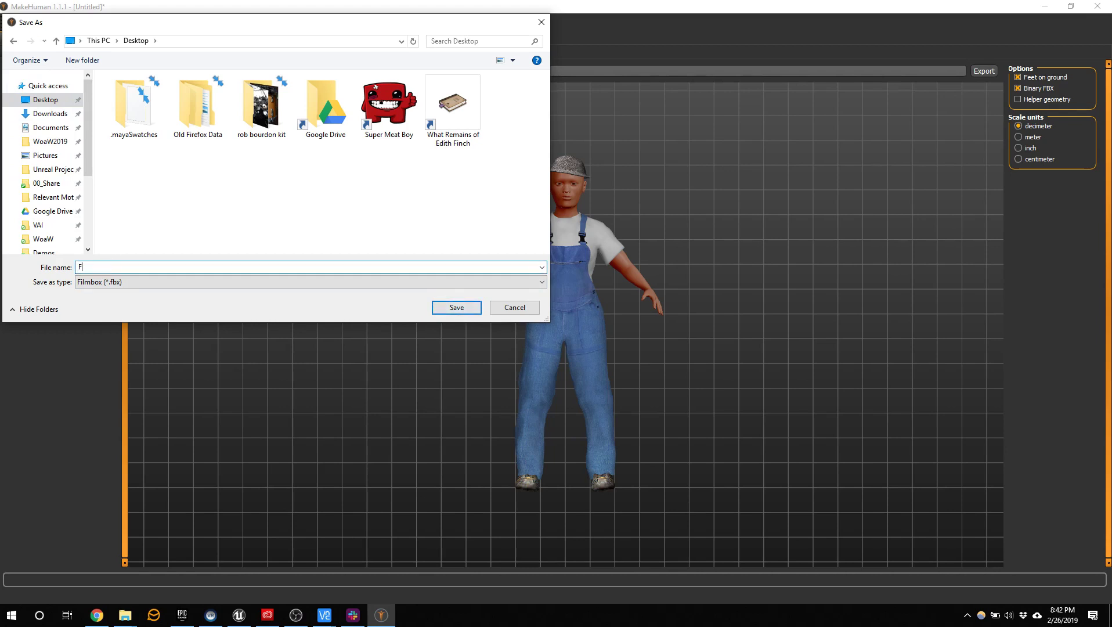
pyautogui.write('FluffyMcPantsy')
pyautogui.click(463, 308)
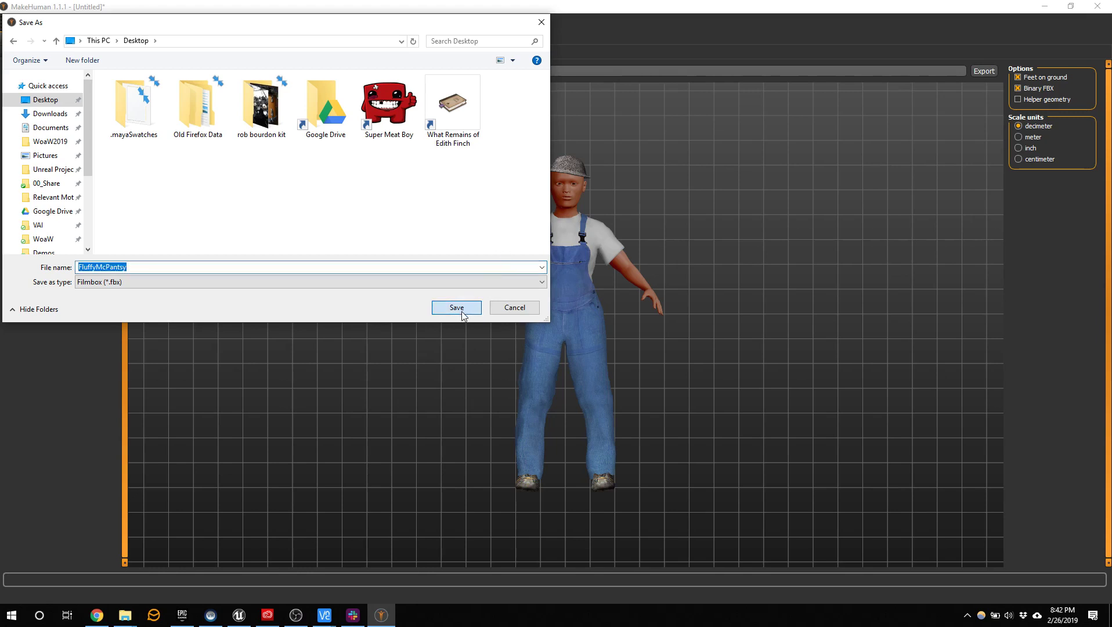
pyautogui.click(463, 309)
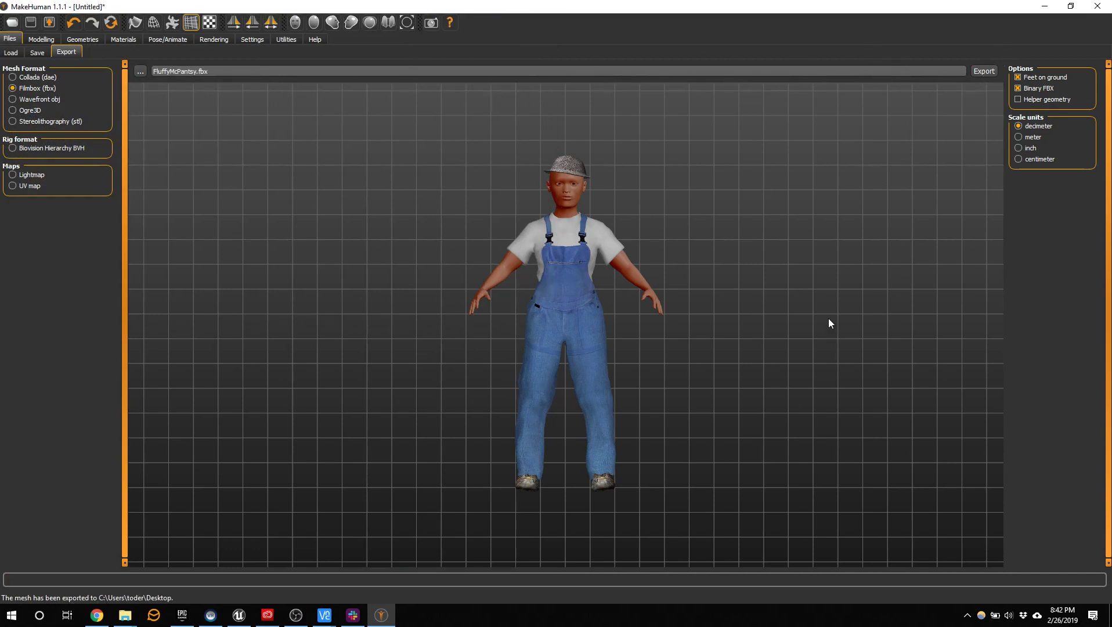
pyautogui.click(983, 71)
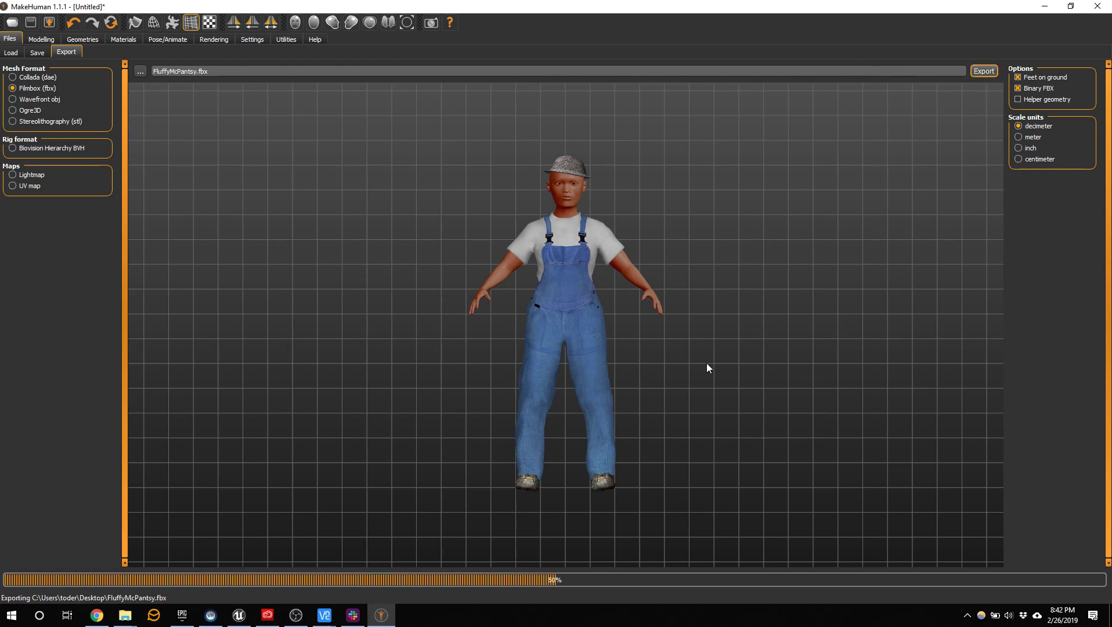
# Step: Switch to the Mixamo Auto-Rigger in VNC Viewer, try the No Fingers (25) skeleton, and update the rig with Standard Skeleton (65)
pyautogui.click(1043, 6)
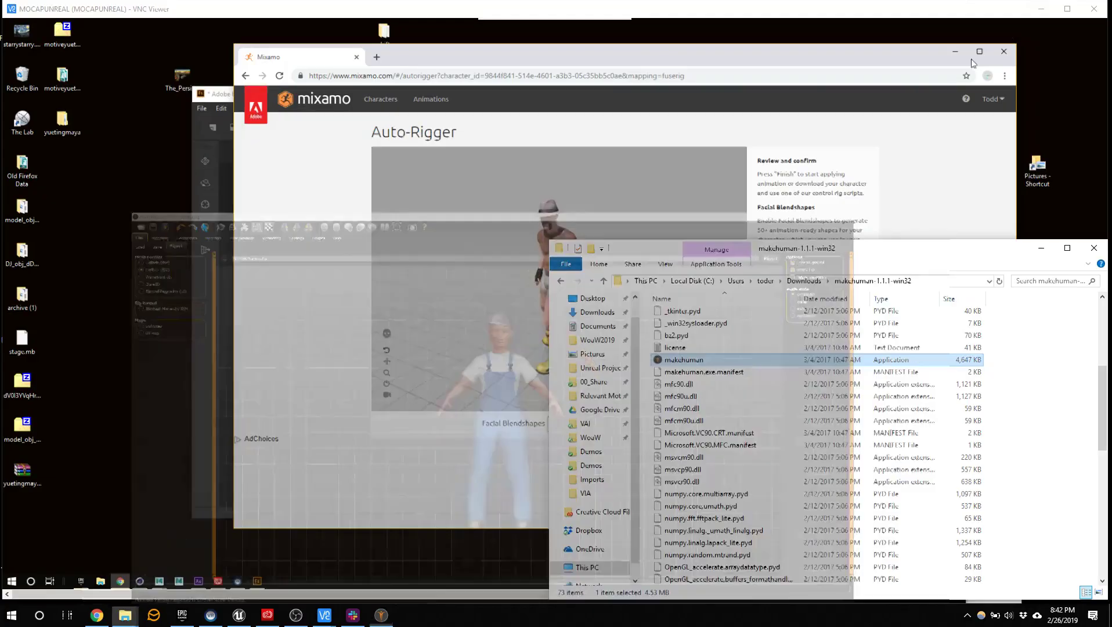
pyautogui.click(625, 92)
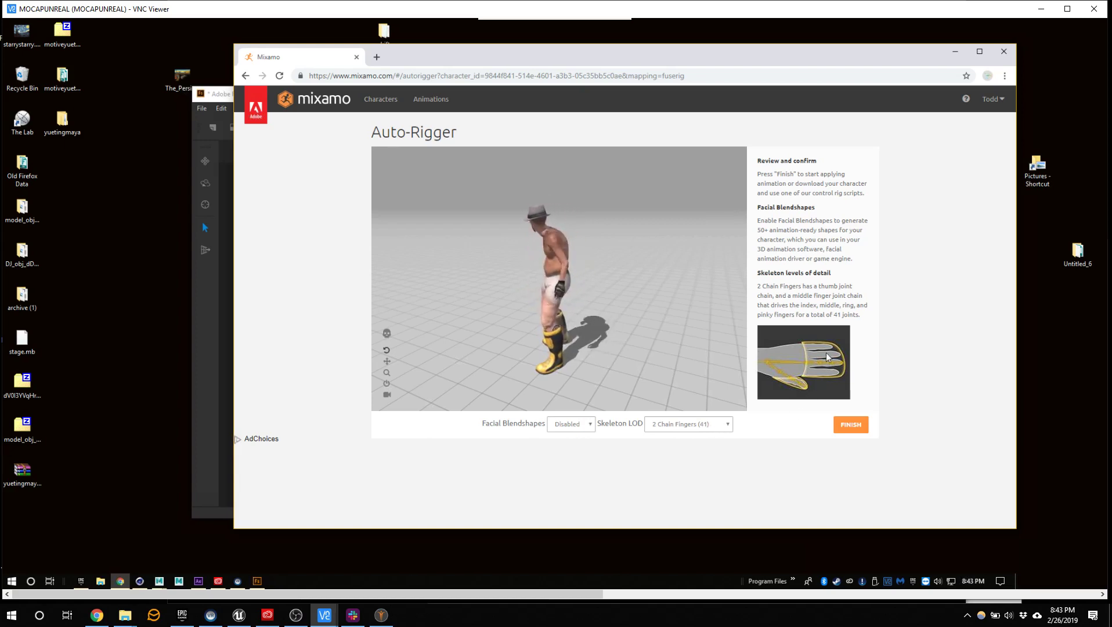
pyautogui.click(694, 423)
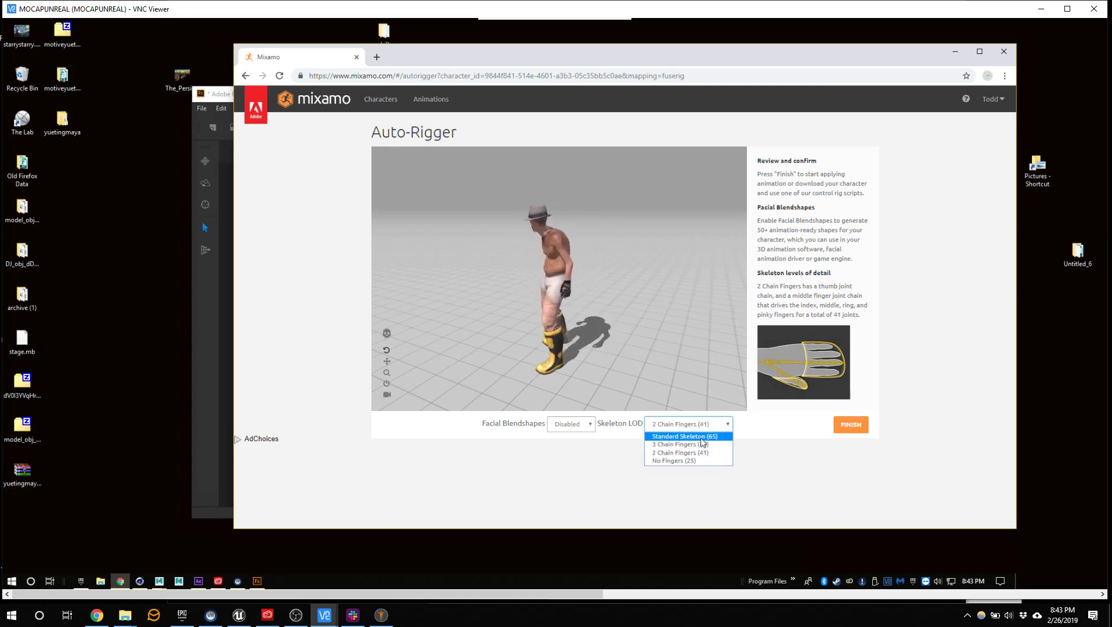
pyautogui.click(685, 436)
pyautogui.click(706, 424)
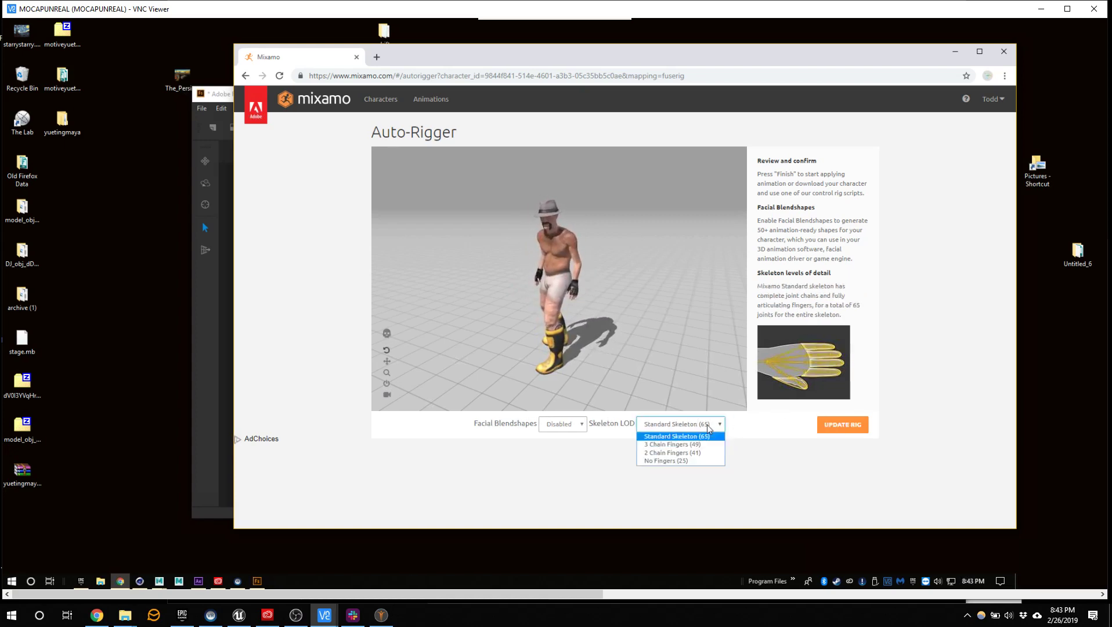
pyautogui.click(698, 460)
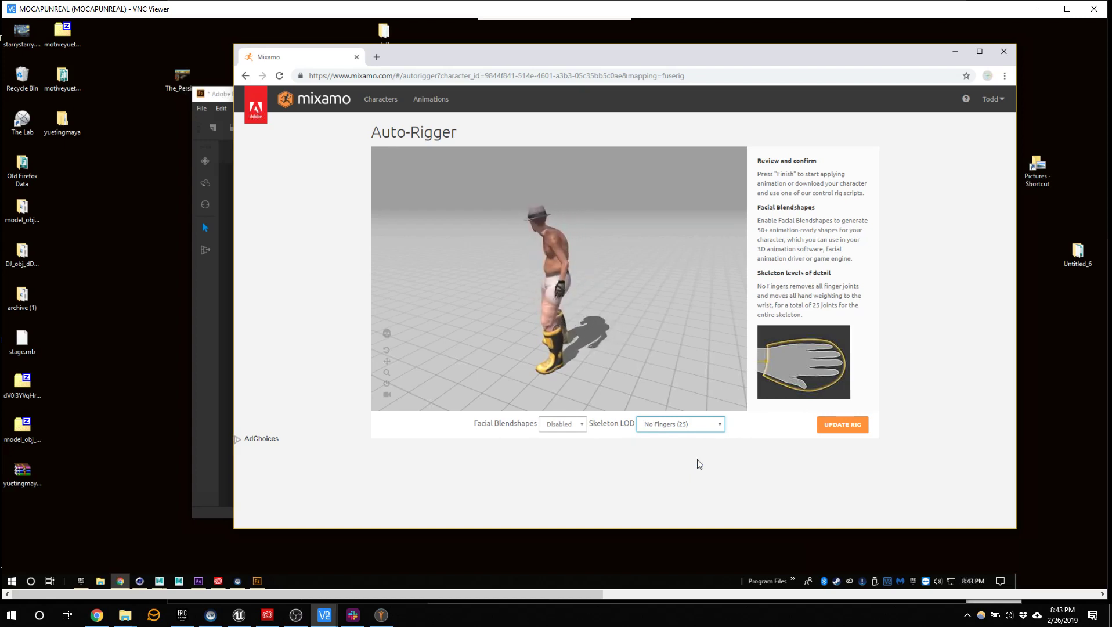
pyautogui.click(689, 423)
pyautogui.click(676, 436)
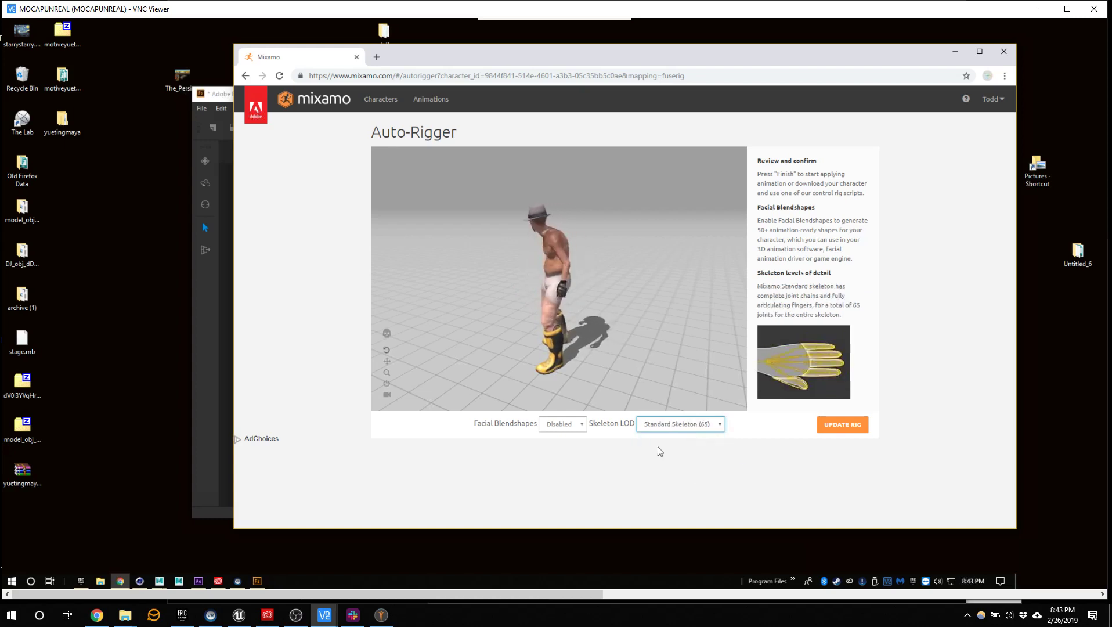
pyautogui.click(844, 424)
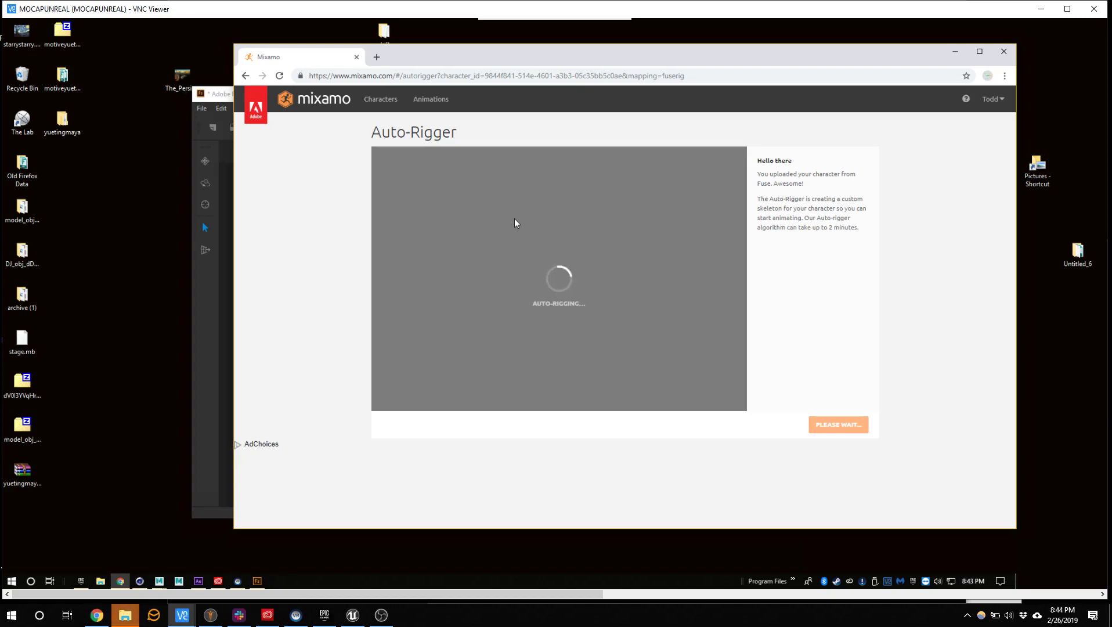
# Step: Bring up the makehuman-1.1.1-win32 folder window, open the Mixamo website in the local Chrome browser, and sign in with the saved Adobe ID
pyautogui.moveTo(126, 613)
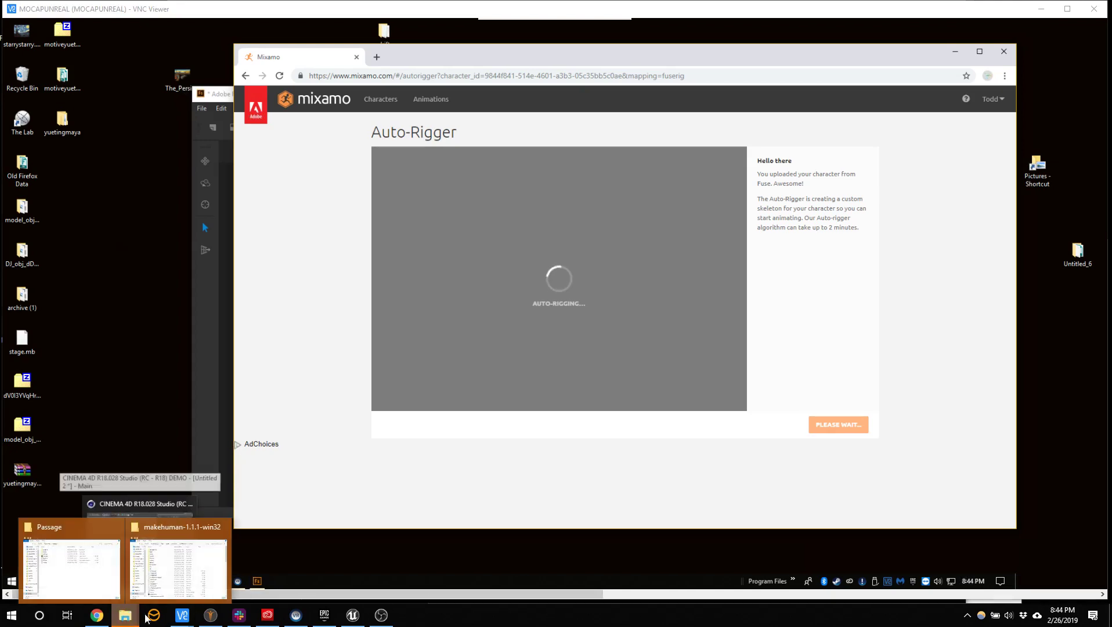
pyautogui.click(182, 574)
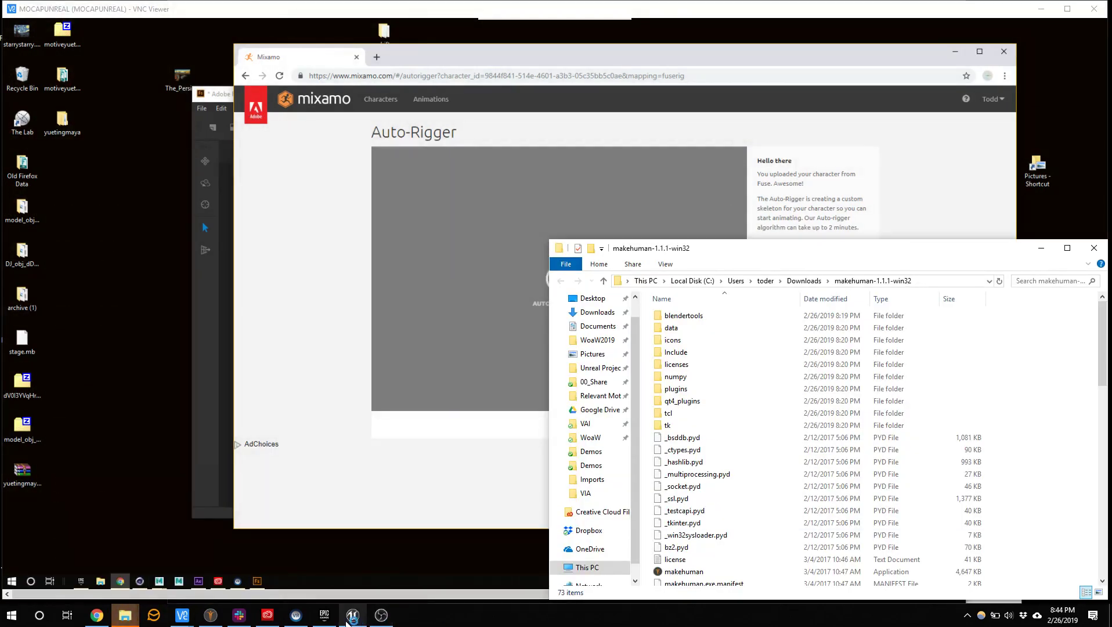
pyautogui.click(97, 614)
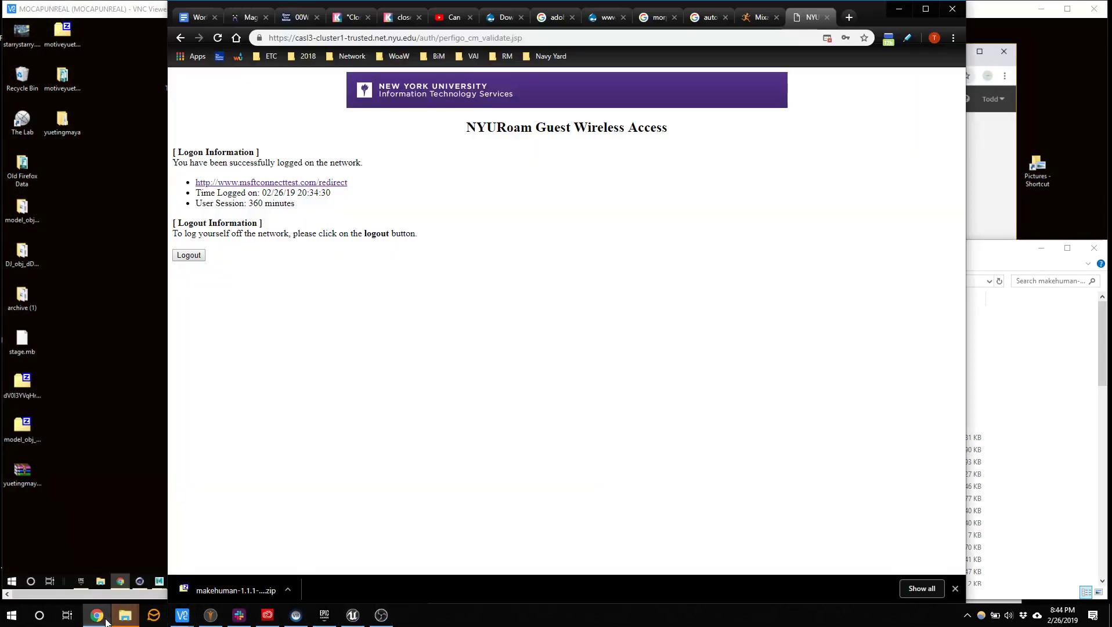
pyautogui.click(552, 38)
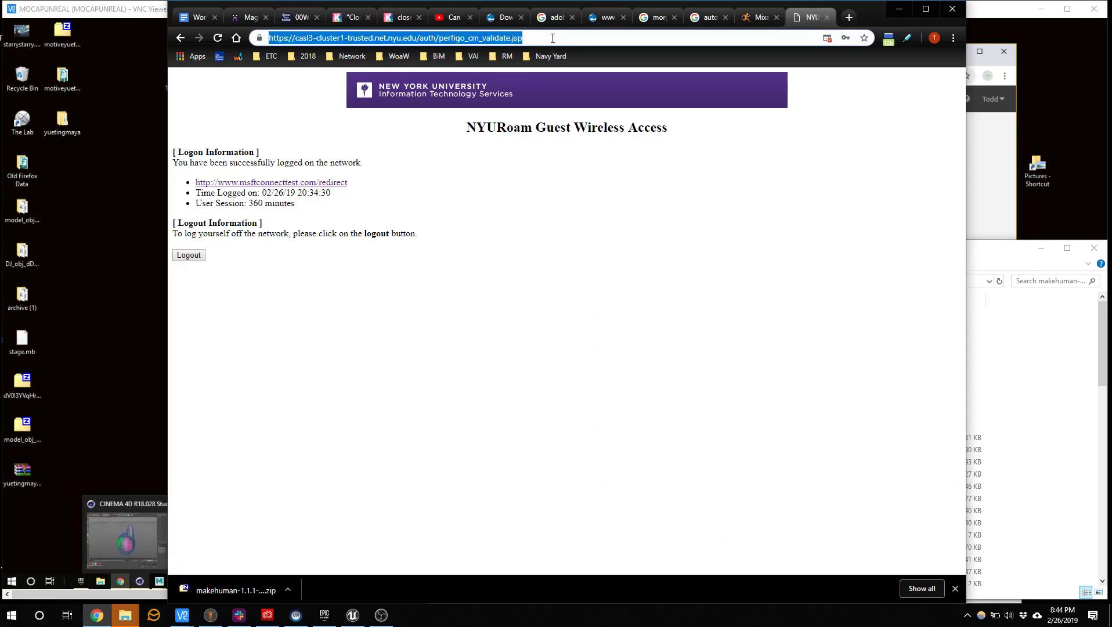
pyautogui.write('mixamo')
pyautogui.press('Return')
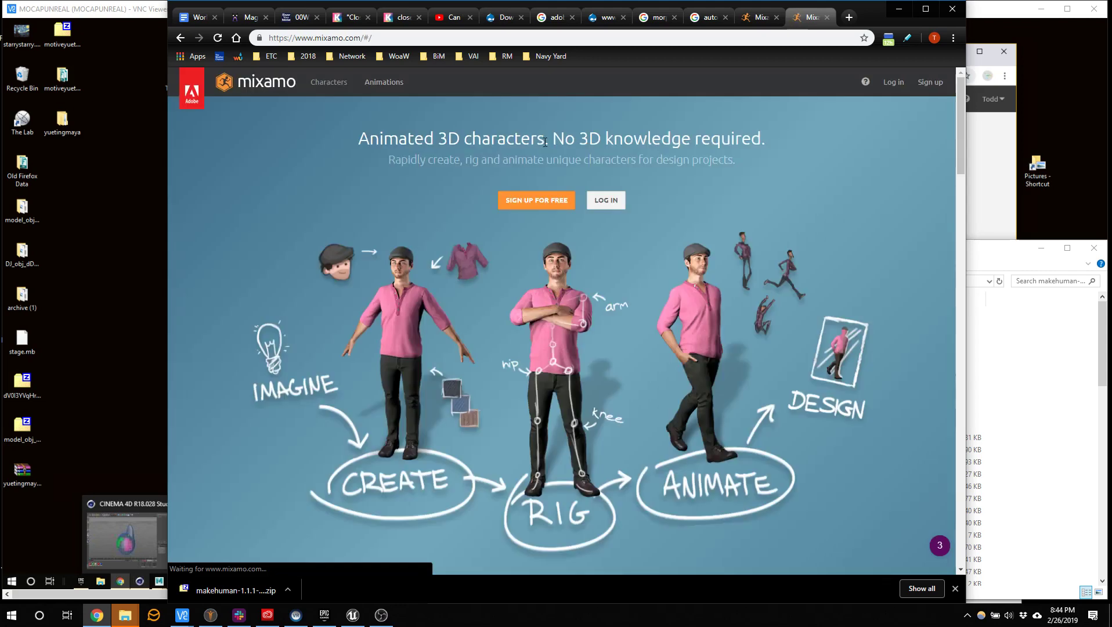
pyautogui.click(894, 82)
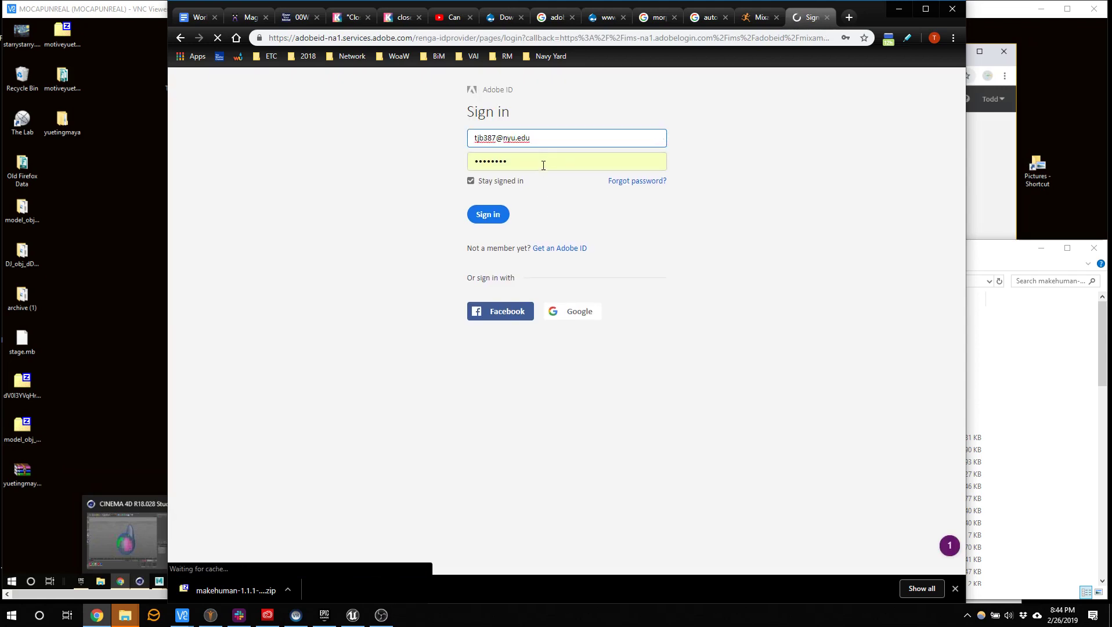
pyautogui.click(489, 215)
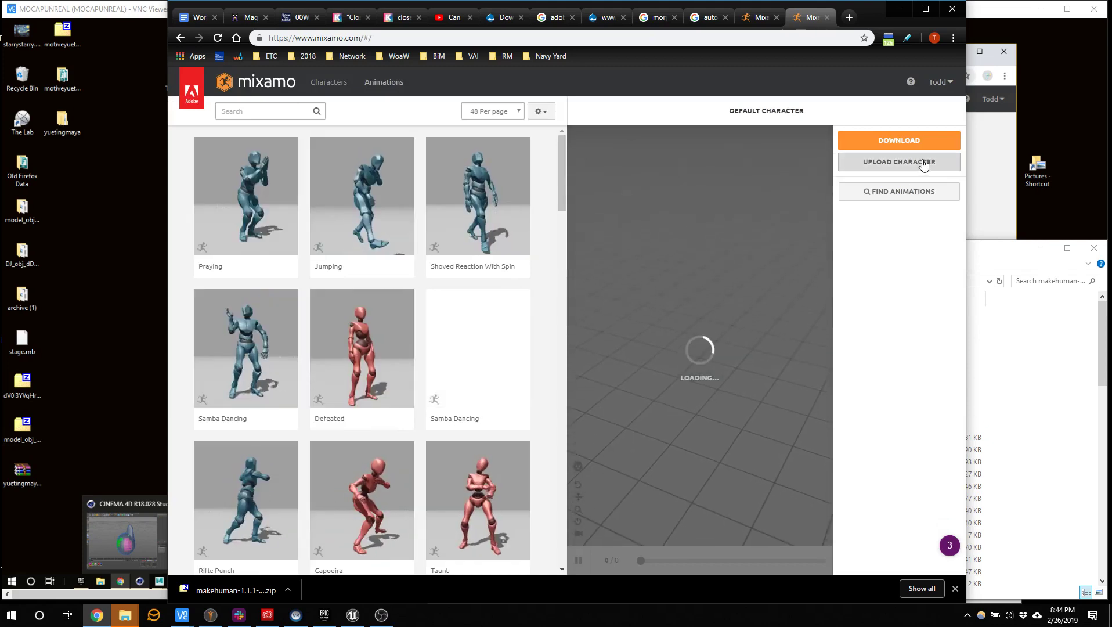
# Step: Upload the FluffyMcPantsy file from the Desktop folder as a Mixamo character and accept the Auto-Rigger review
pyautogui.click(899, 162)
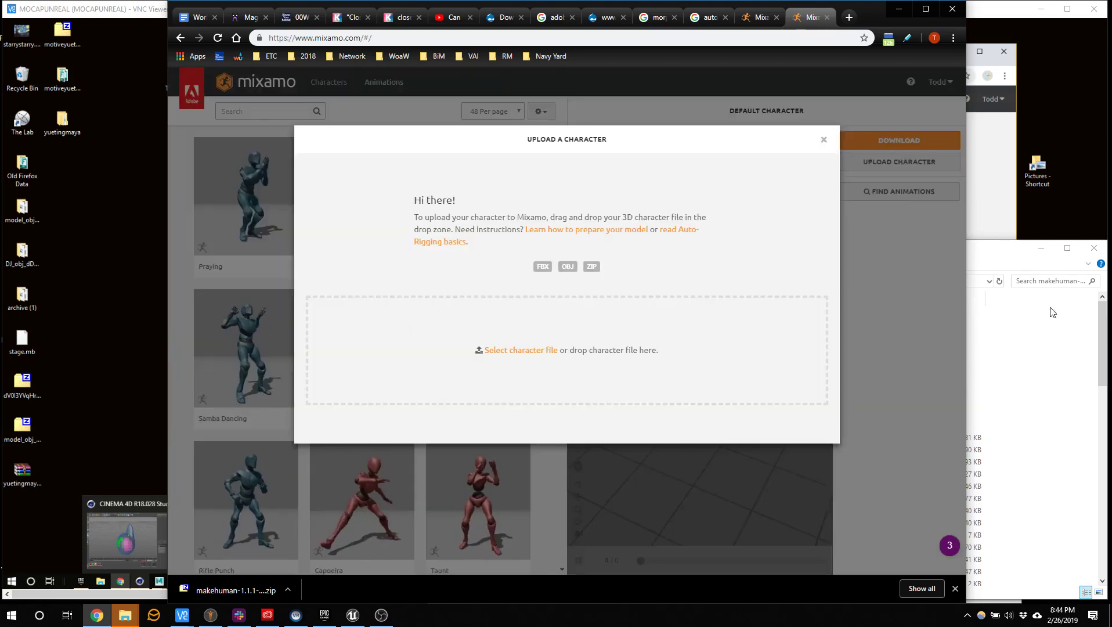
pyautogui.click(1016, 246)
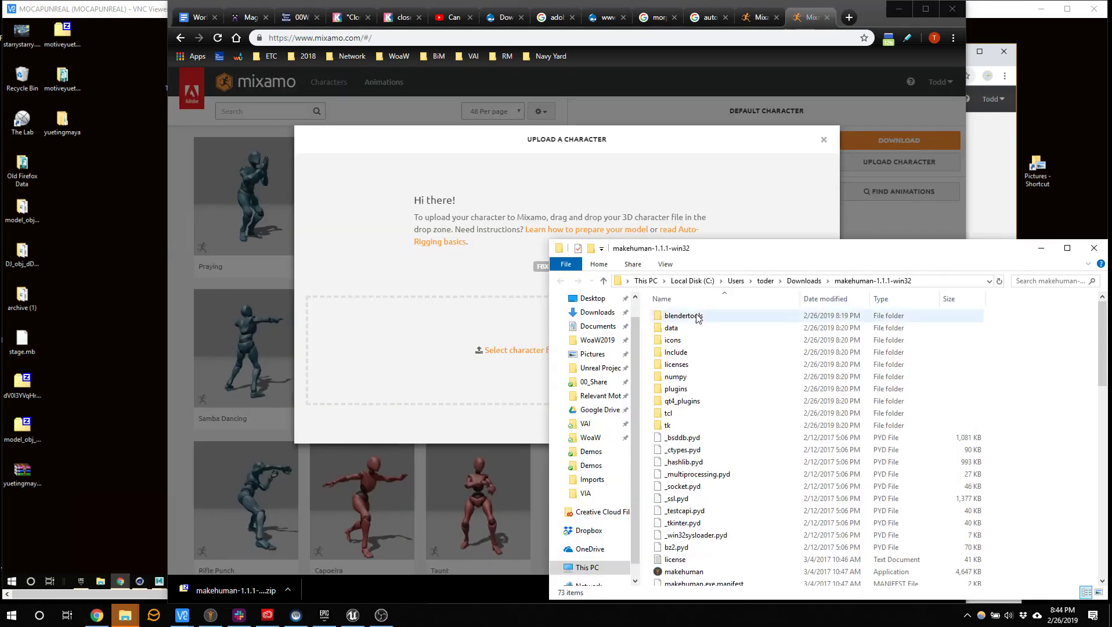
pyautogui.click(598, 299)
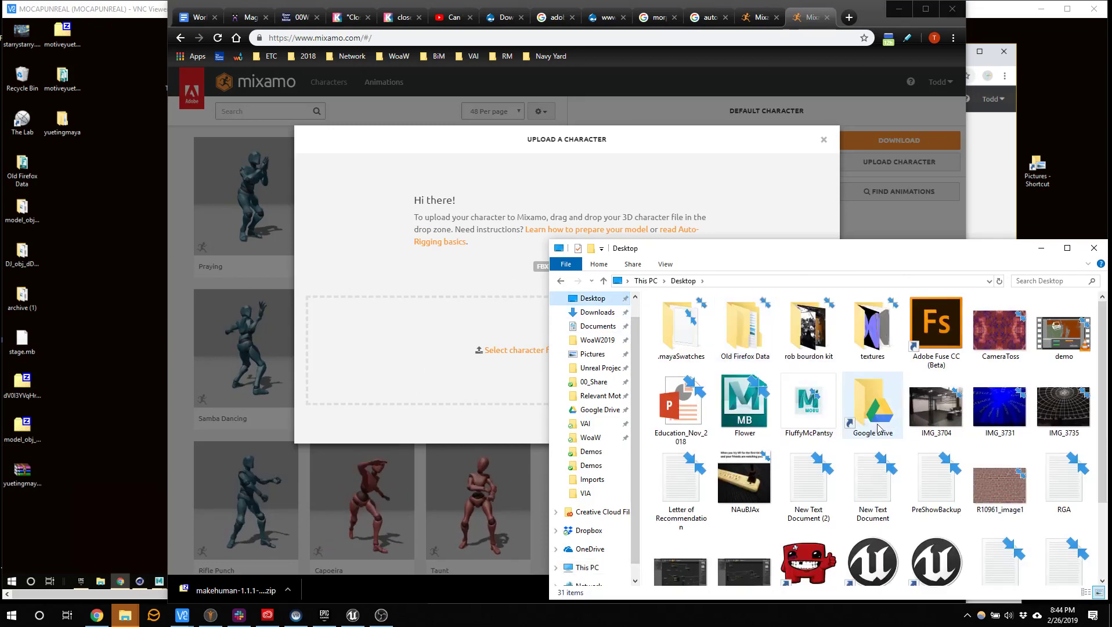
pyautogui.scroll(-2, 958, 451)
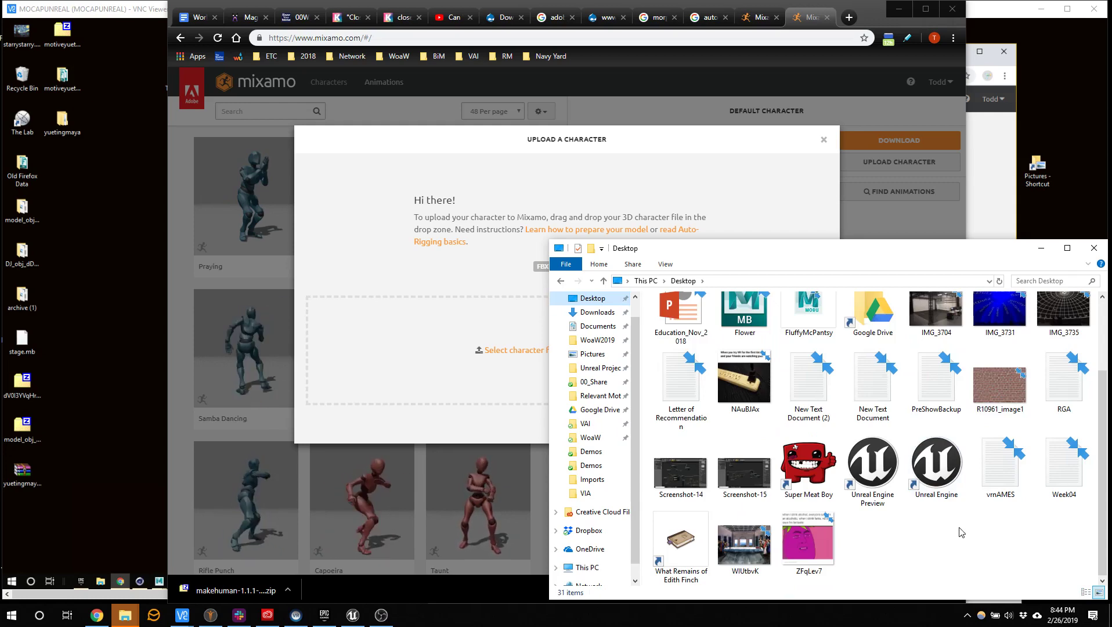
pyautogui.scroll(2, 961, 532)
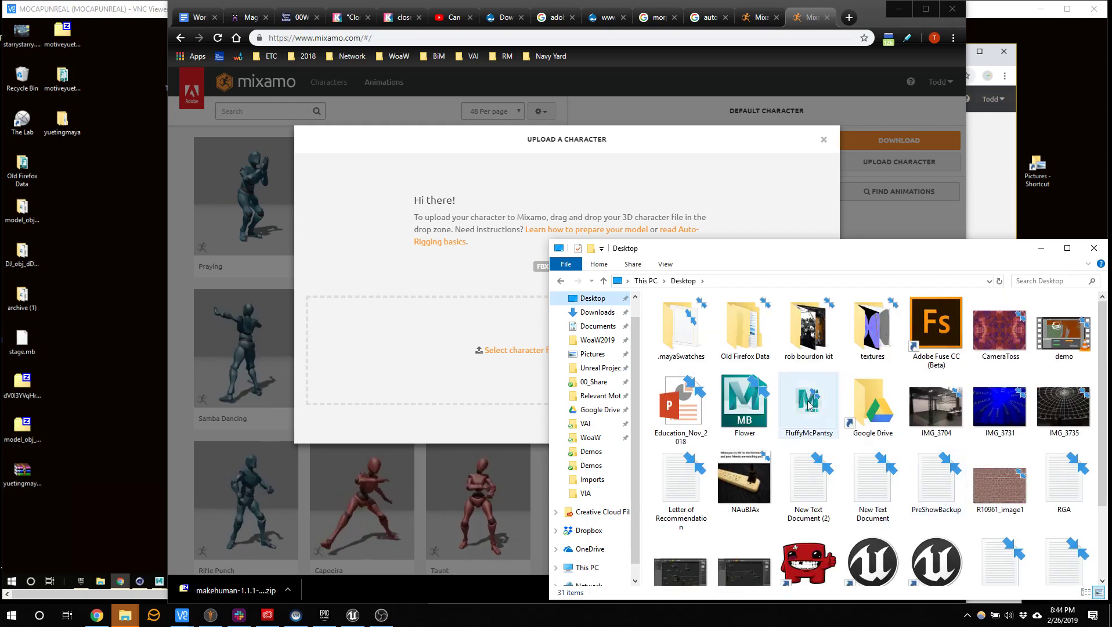
pyautogui.moveTo(807, 400); pyautogui.dragTo(394, 372)
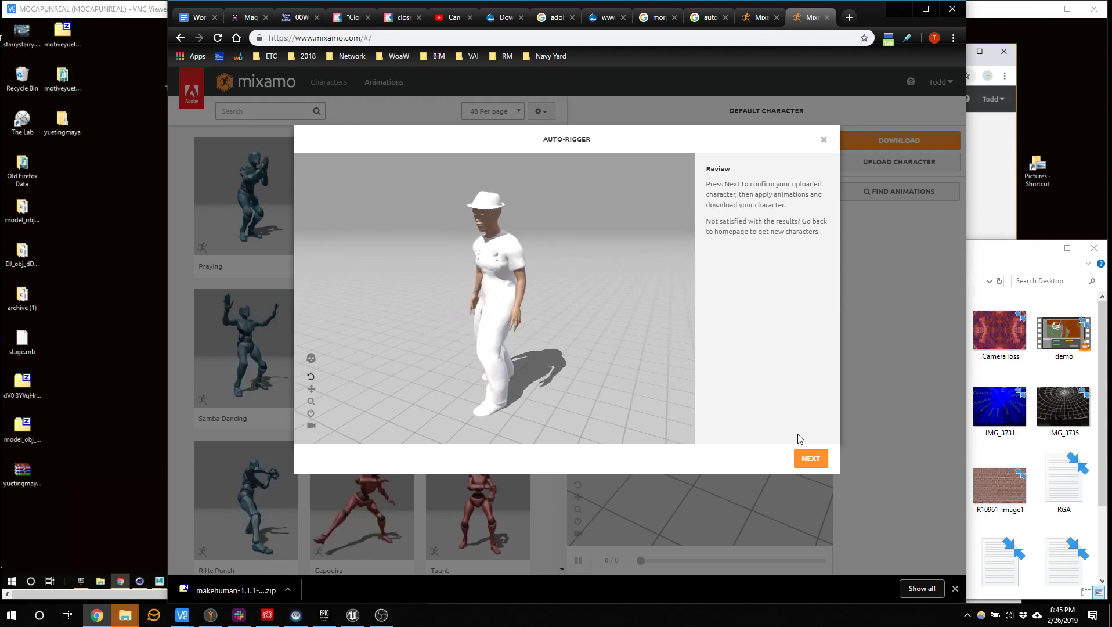
pyautogui.click(804, 457)
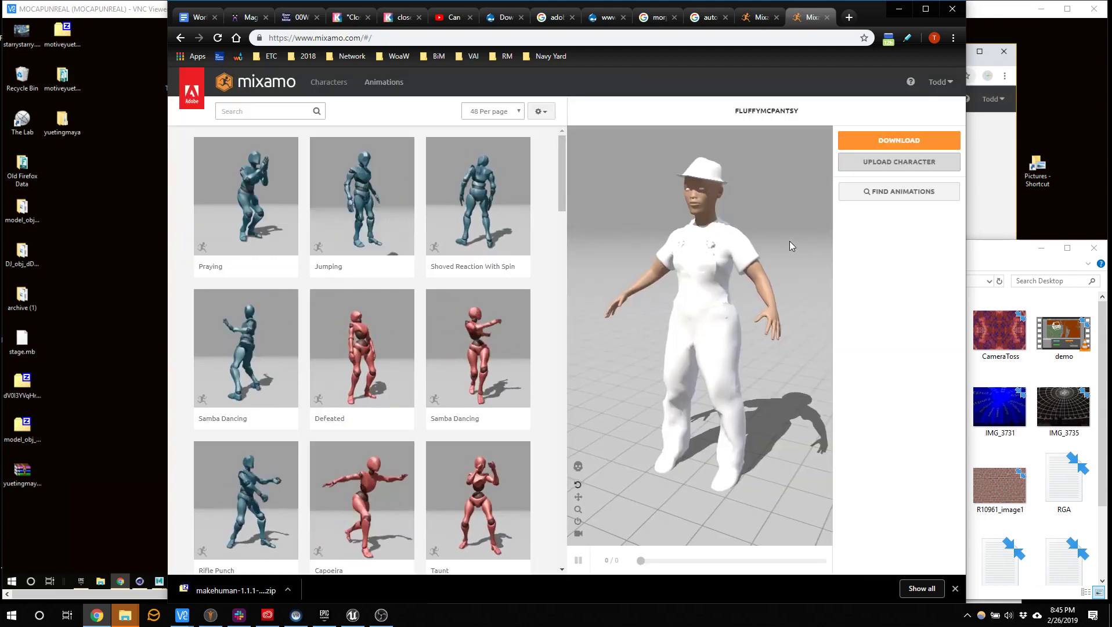
# Step: Search the Mixamo animations for "bowling" and for "carlton dance"
pyautogui.click(275, 114)
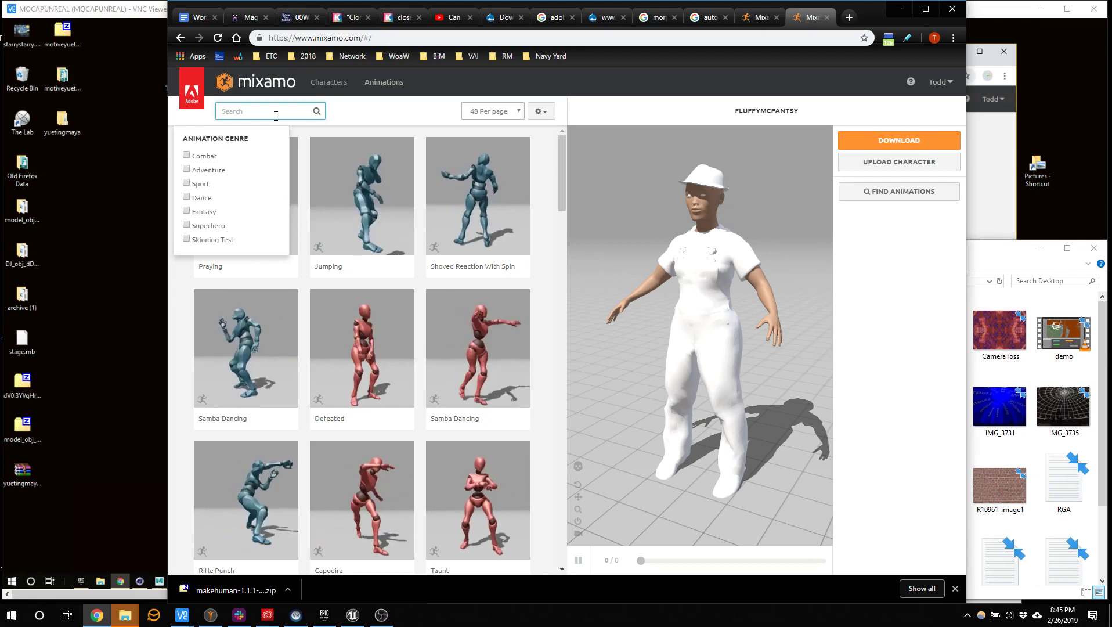
pyautogui.press('Return')
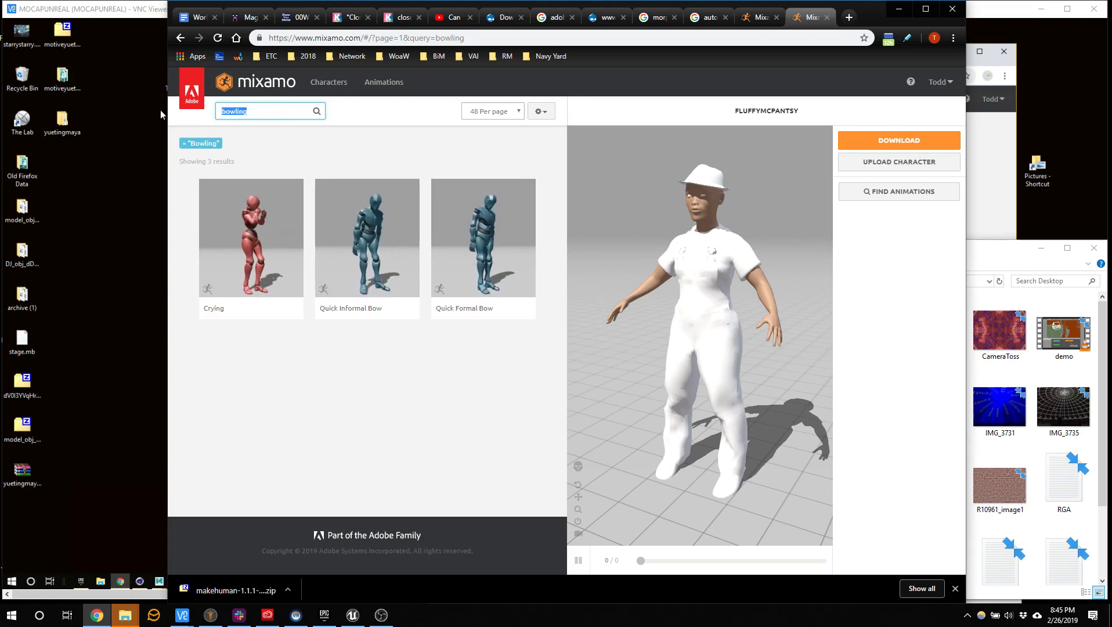
pyautogui.write('carlto')
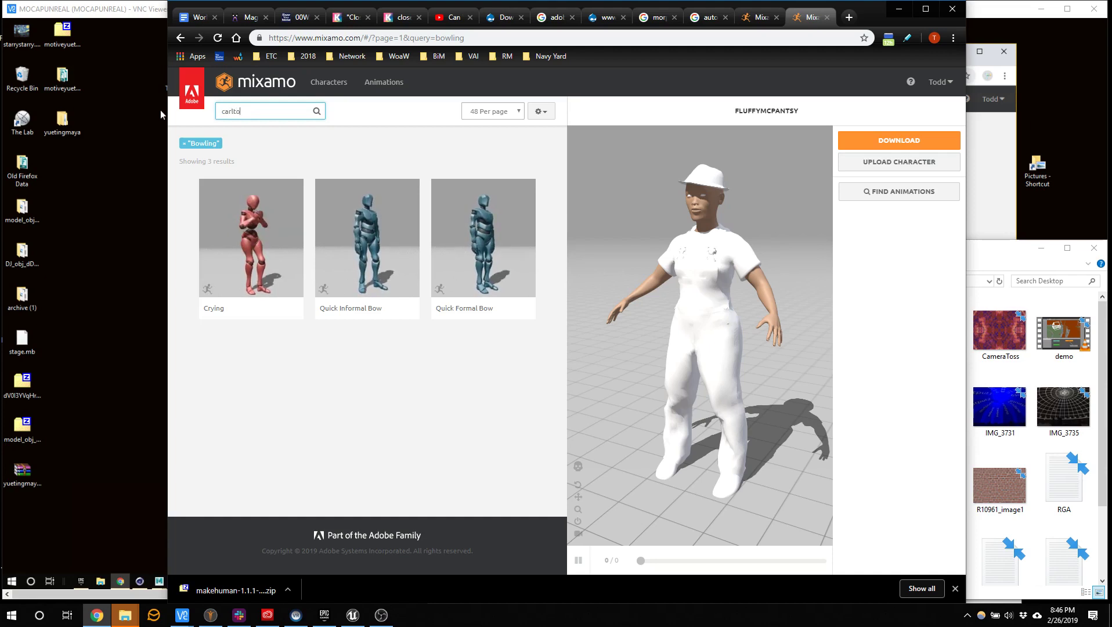
pyautogui.write('n dance')
pyautogui.press('Return')
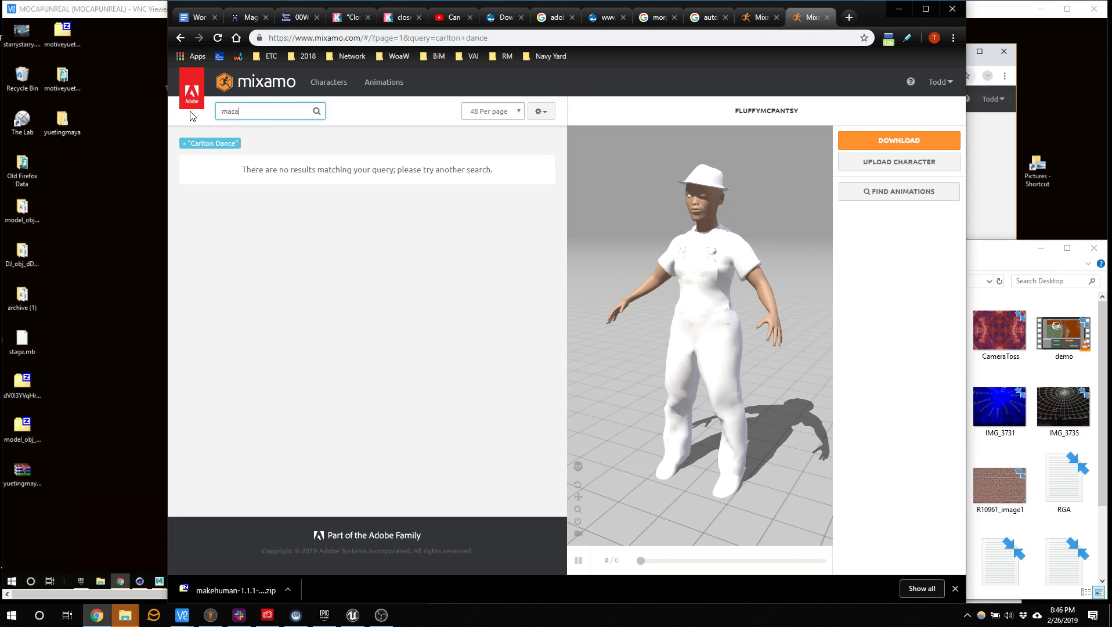
# Step: Search the Mixamo animations for "macarena" and apply Macarena Dance to the FluffyMcPantsy character
pyautogui.write('na')
pyautogui.press('Return')
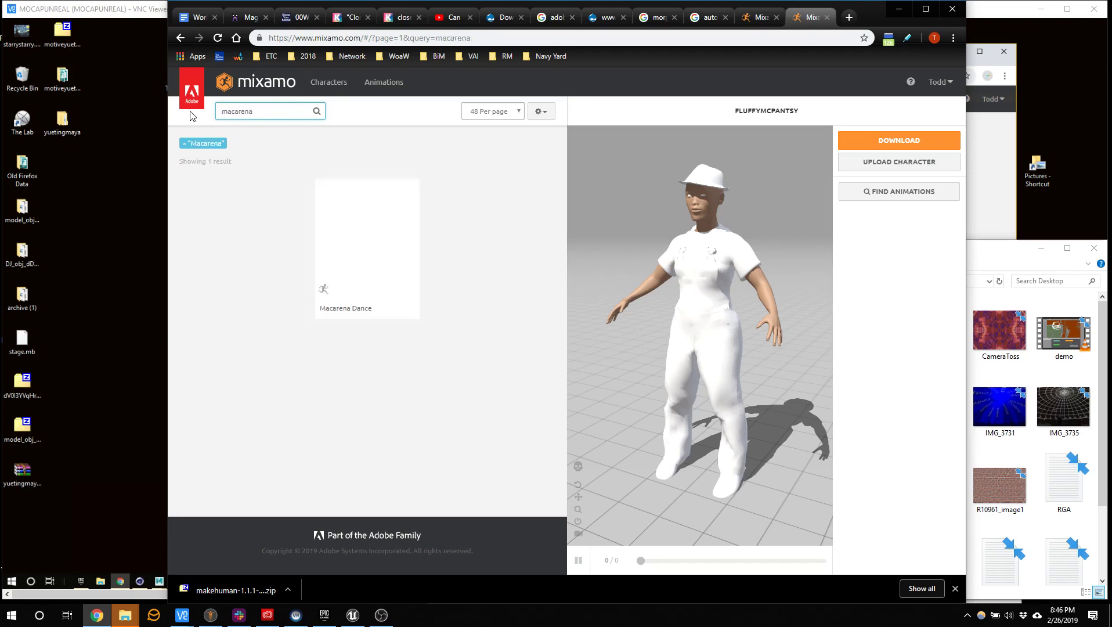
pyautogui.click(380, 240)
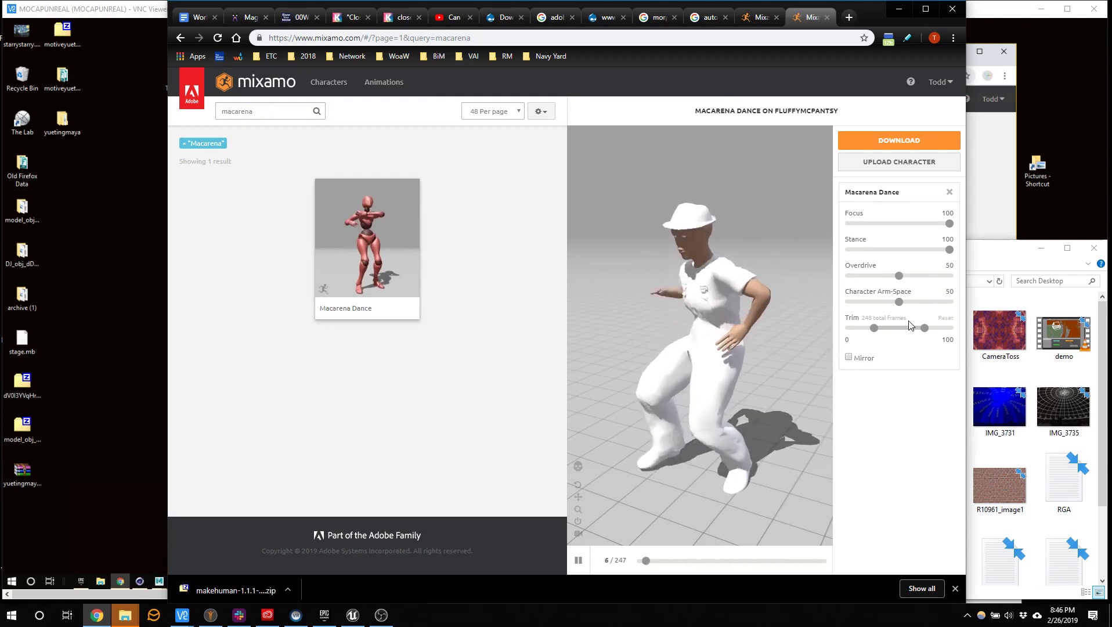
# Step: Set Character Arm-Space to 100 and Stance to 0, and download the macarena animation as FBX with skin at 30 frames per second
pyautogui.moveTo(898, 302); pyautogui.dragTo(961, 303)
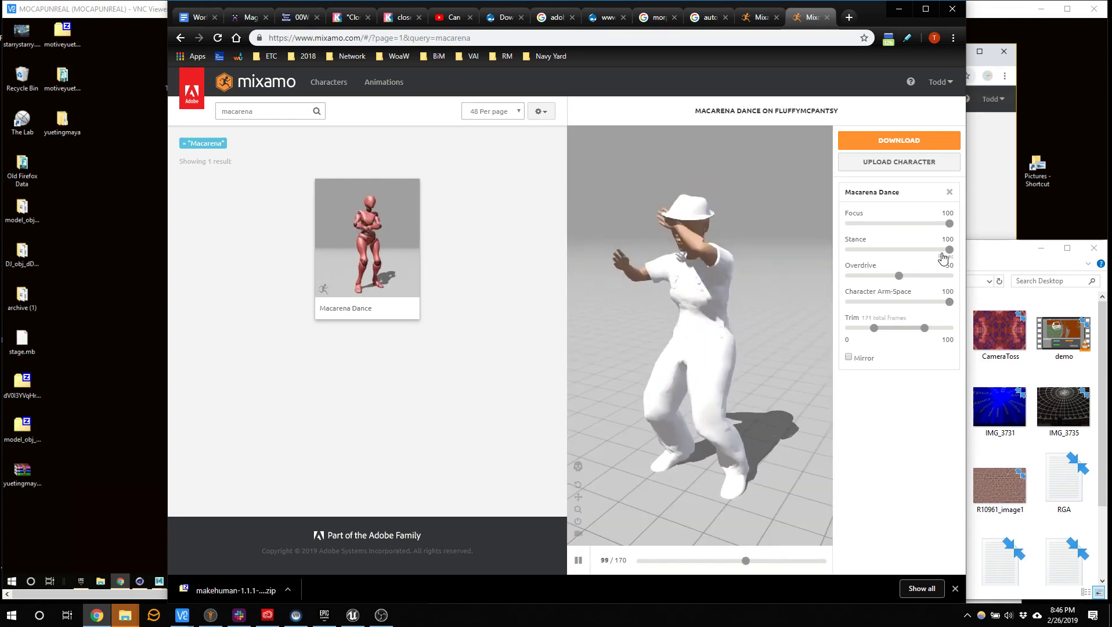
pyautogui.moveTo(949, 250); pyautogui.dragTo(849, 250)
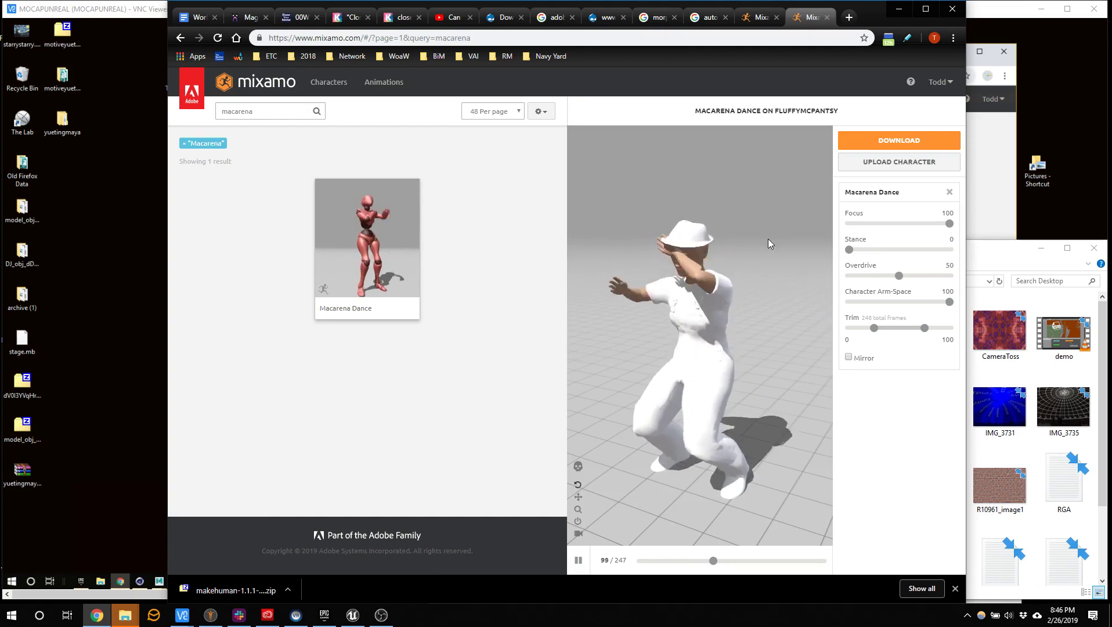
pyautogui.click(895, 141)
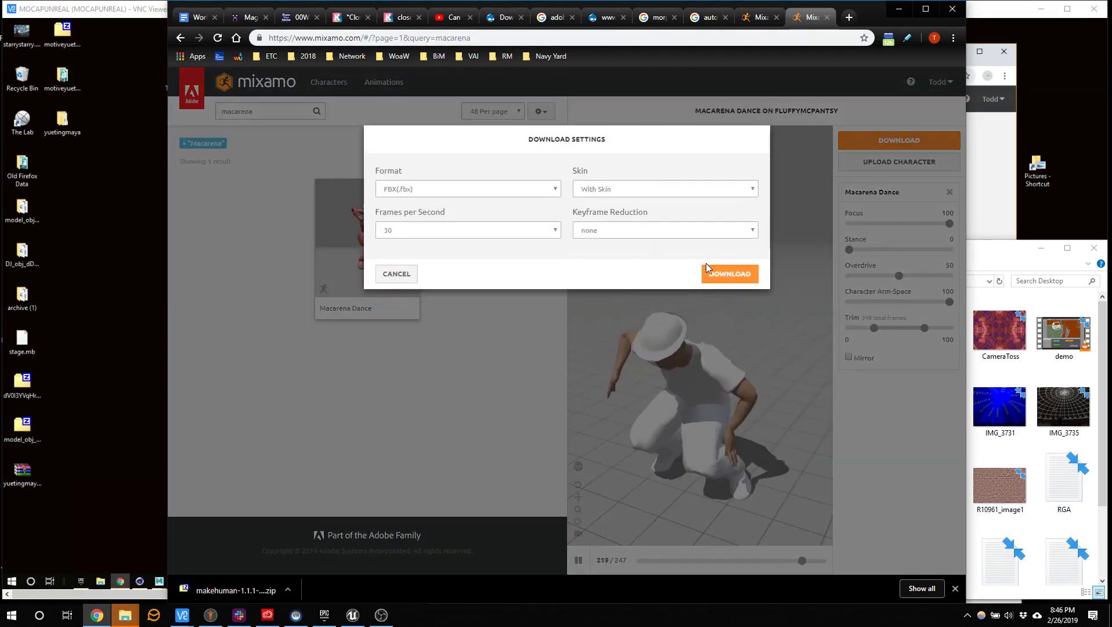
pyautogui.click(732, 274)
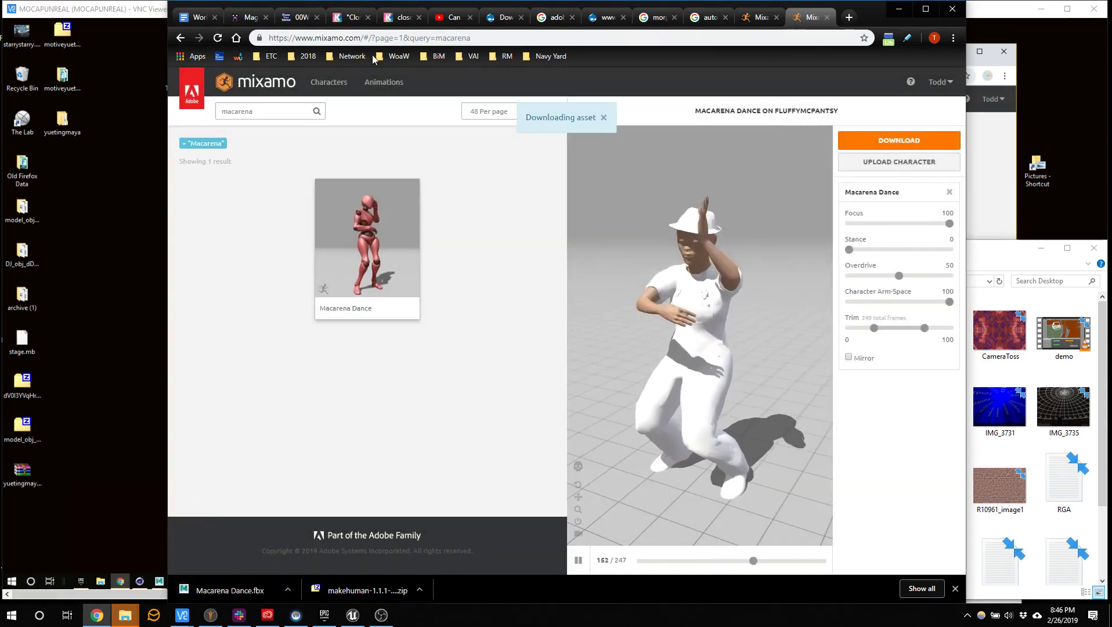
# Step: Find the first "Samba" animation, apply it to the character, and download it as FBX with skin at 30 frames per second
pyautogui.click(273, 107)
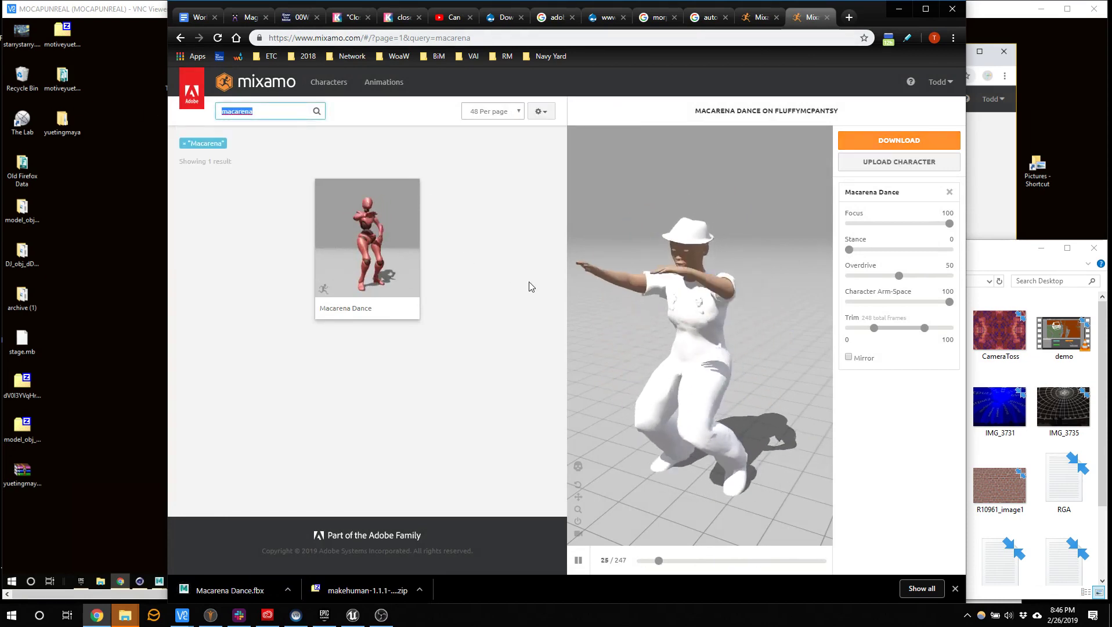
pyautogui.write('Samba')
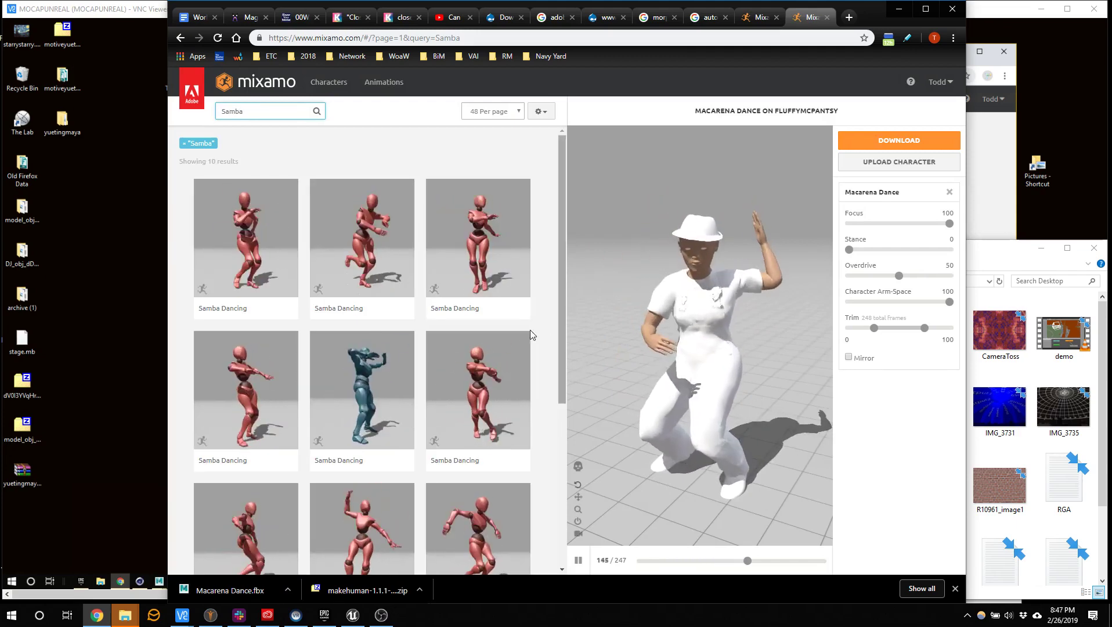
pyautogui.click(241, 255)
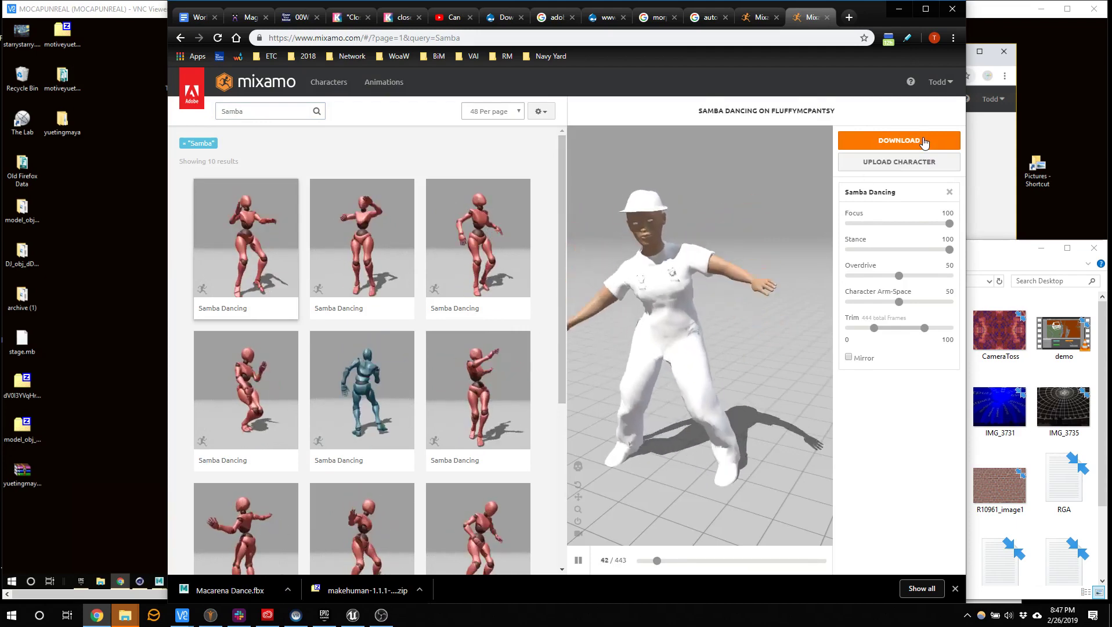
pyautogui.click(923, 141)
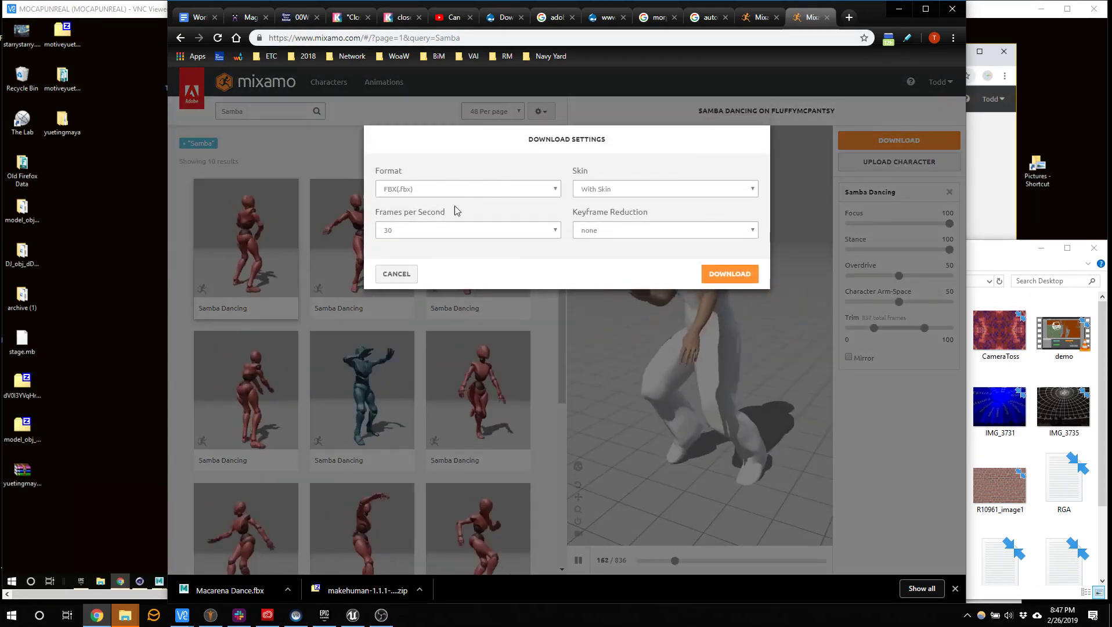
pyautogui.click(713, 270)
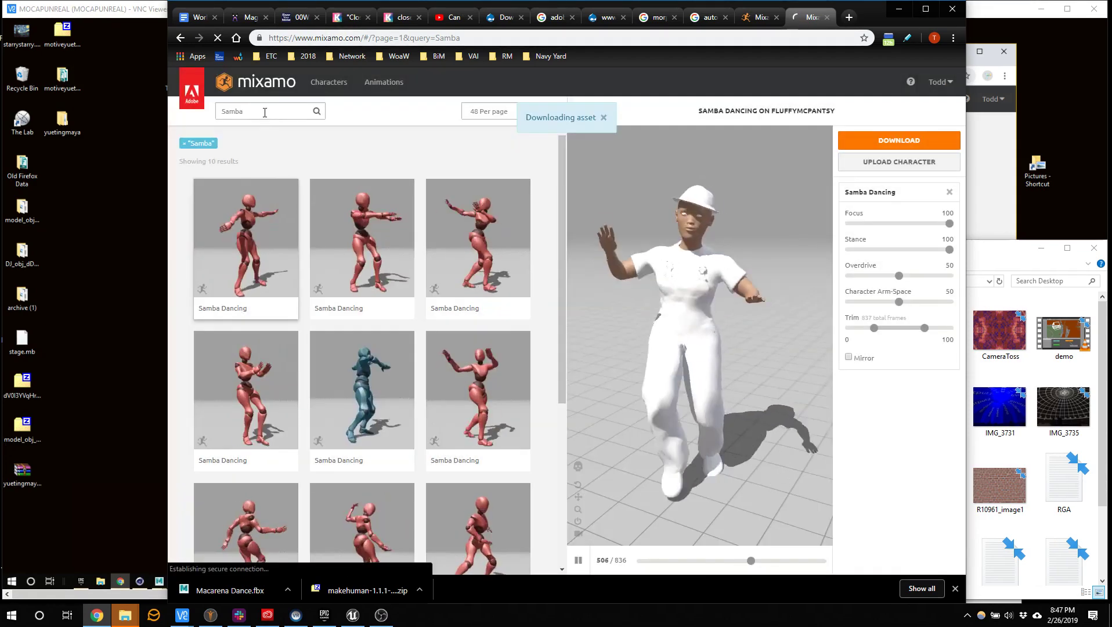
# Step: Search the animations for "idle" and apply the third Idle result, shown on the red figure, to the character
pyautogui.click(265, 112)
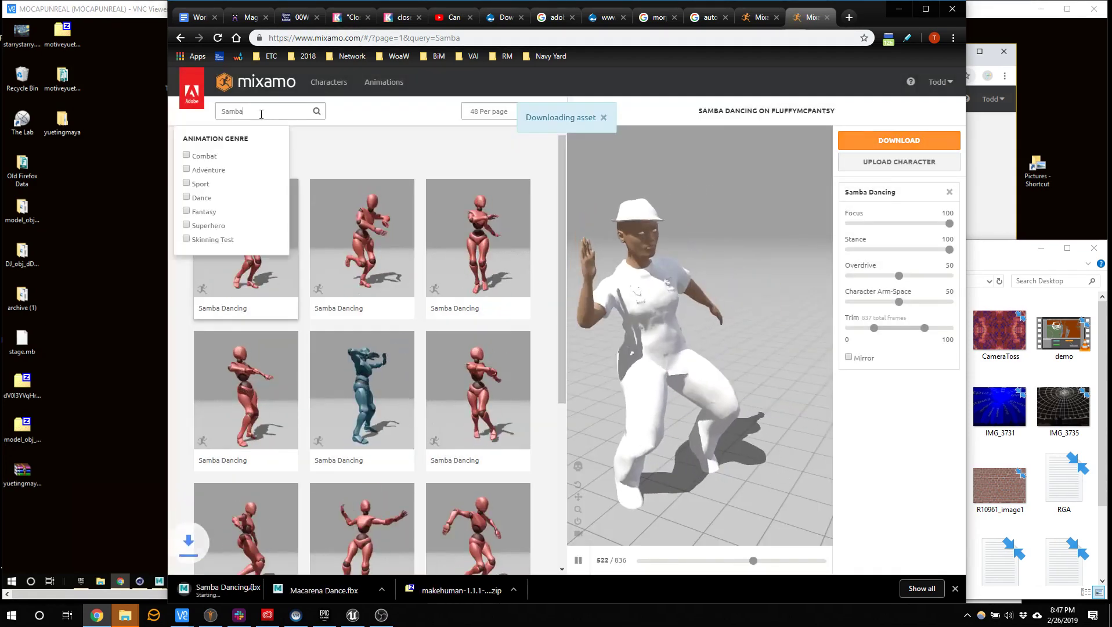
pyautogui.write('idle')
pyautogui.press('Return')
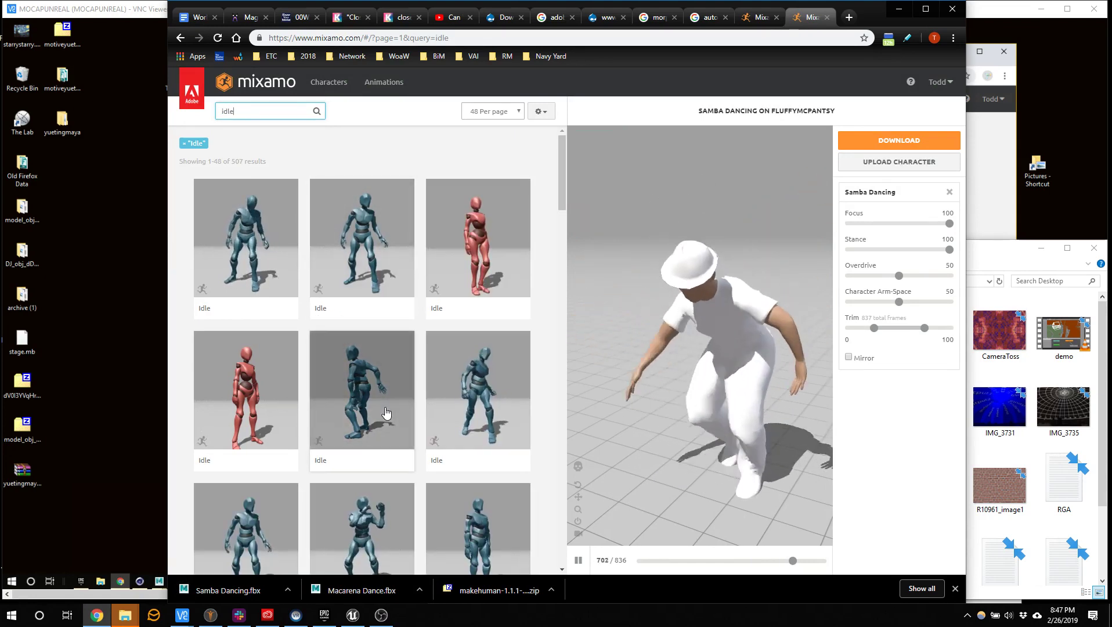
pyautogui.click(479, 252)
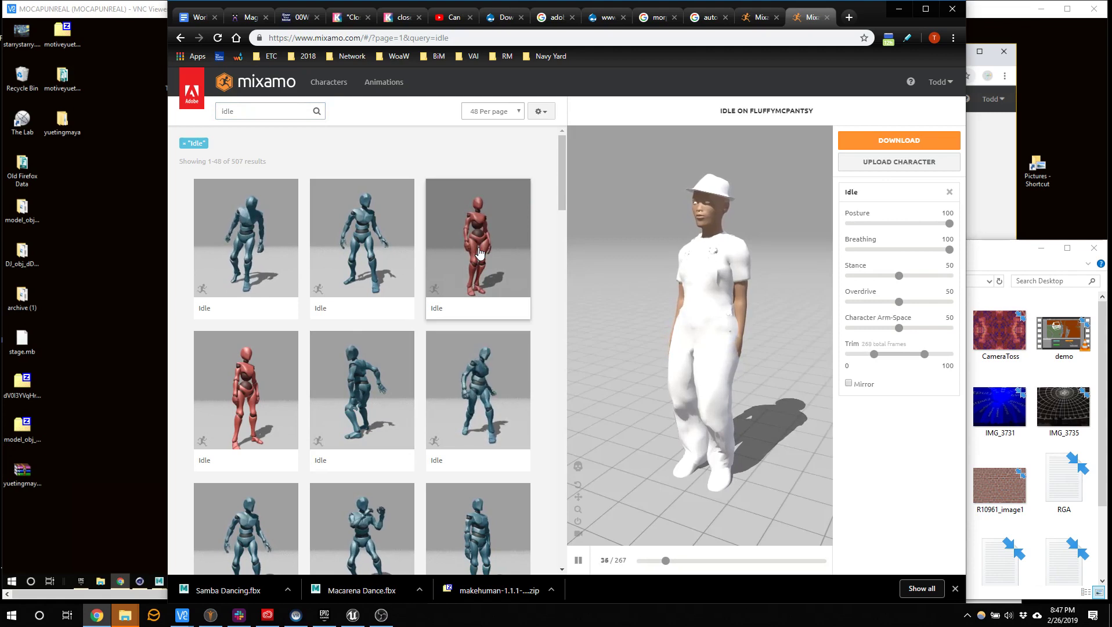
pyautogui.click(480, 253)
# Step: Set the idle's Character Arm-Space to 68, Stance to 100 and Posture to 0, and download it as FBX with skin
pyautogui.moveTo(901, 331); pyautogui.dragTo(912, 332)
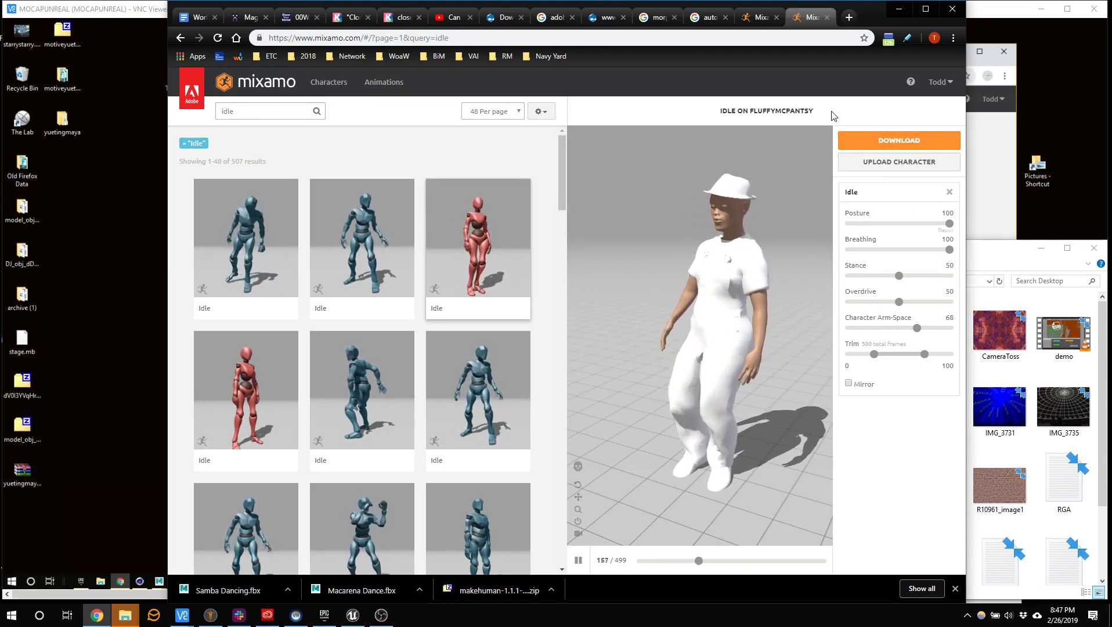
pyautogui.moveTo(899, 276); pyautogui.dragTo(848, 276)
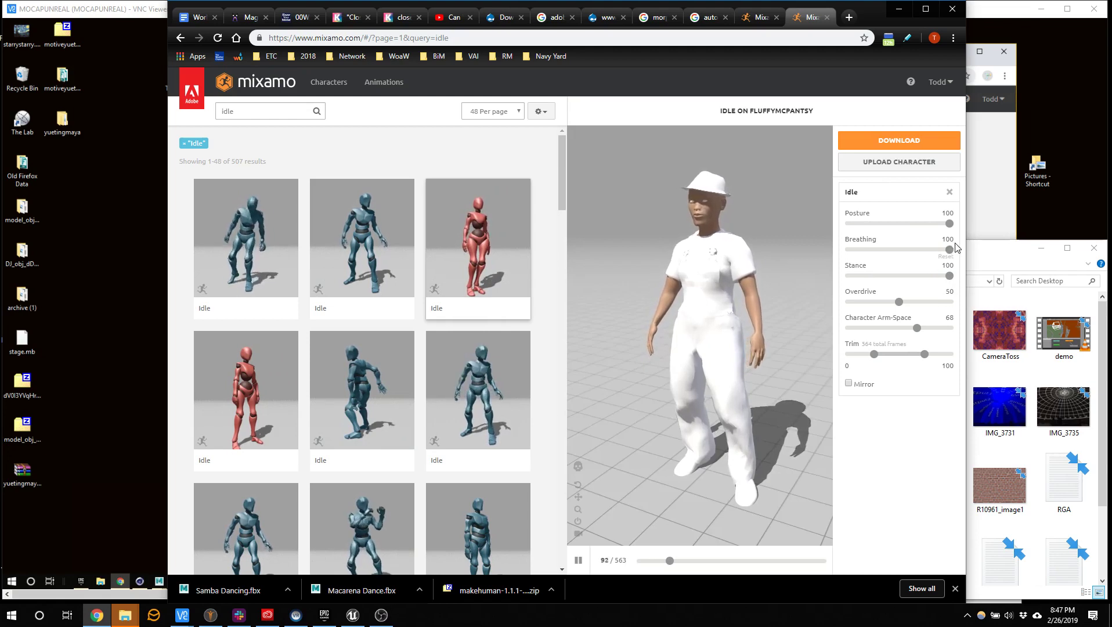
pyautogui.moveTo(949, 224); pyautogui.dragTo(944, 223)
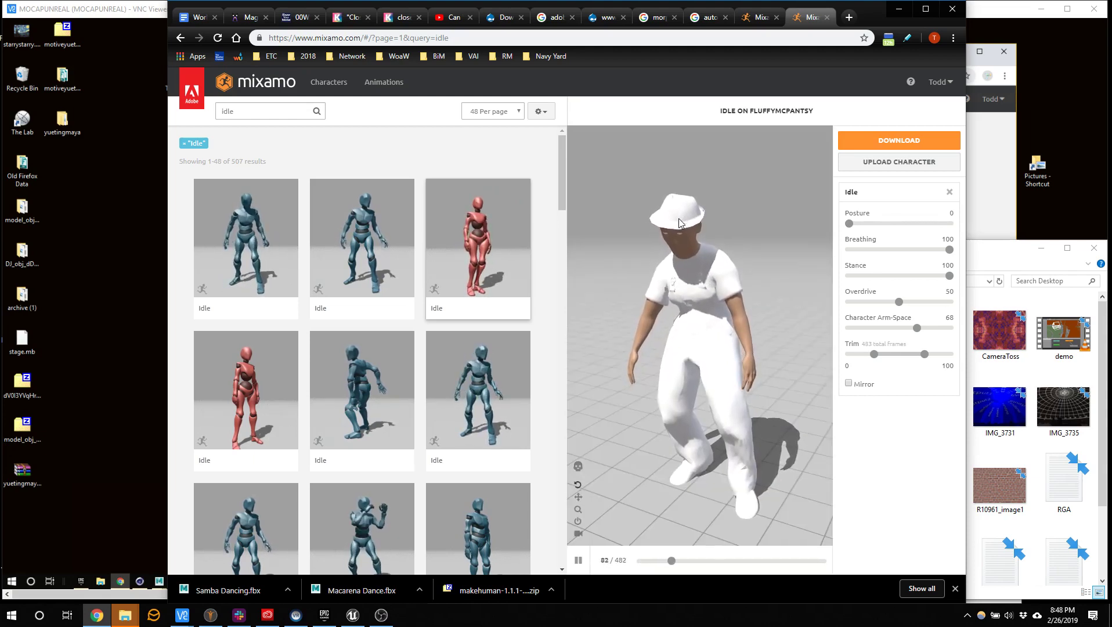
pyautogui.click(905, 140)
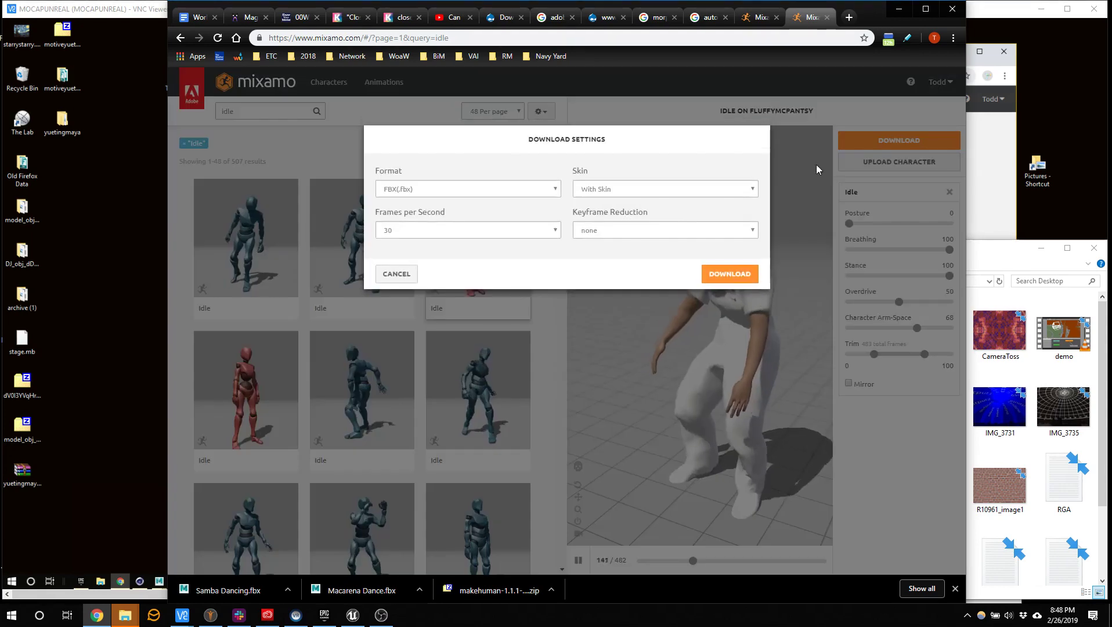
pyautogui.click(729, 276)
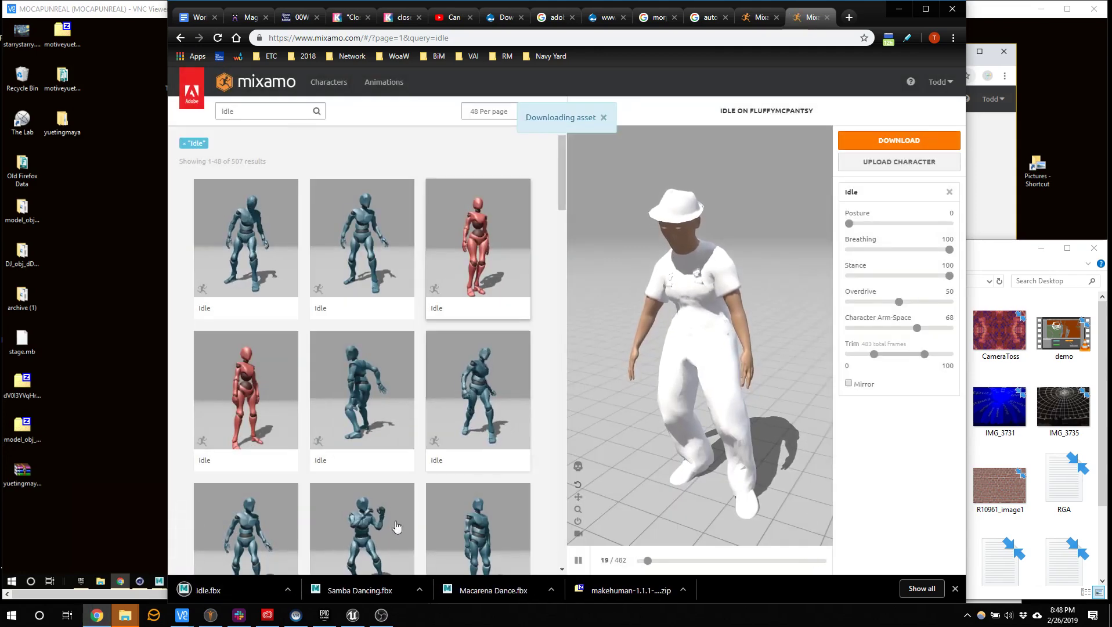
# Step: Switch to Unreal Editor and open the WireWorld level from the Assets/Maps folder
pyautogui.click(352, 614)
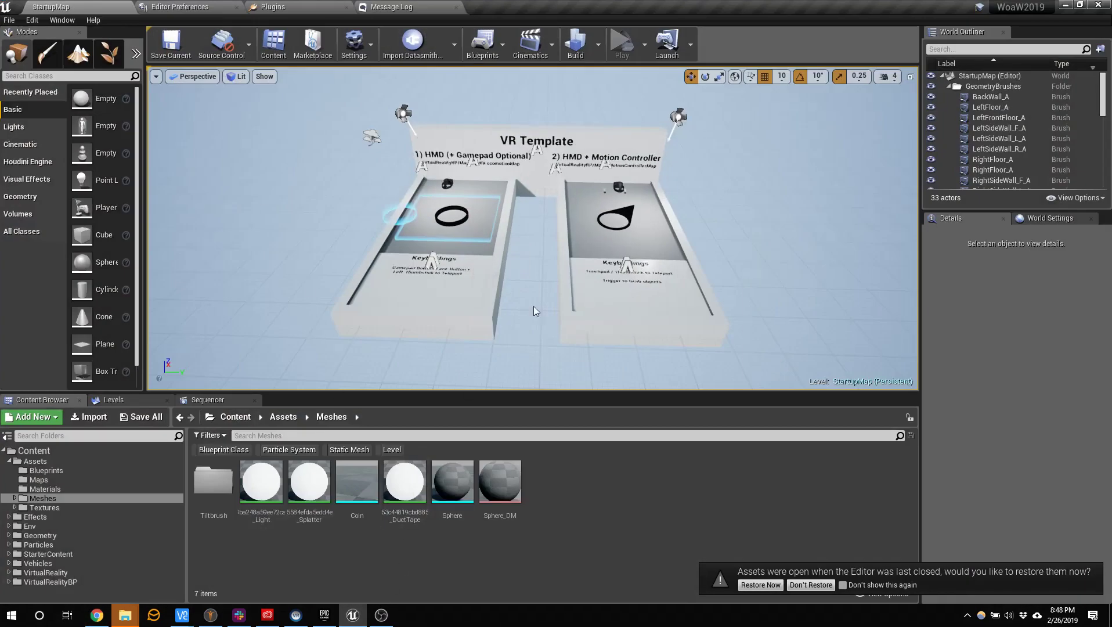
pyautogui.click(84, 481)
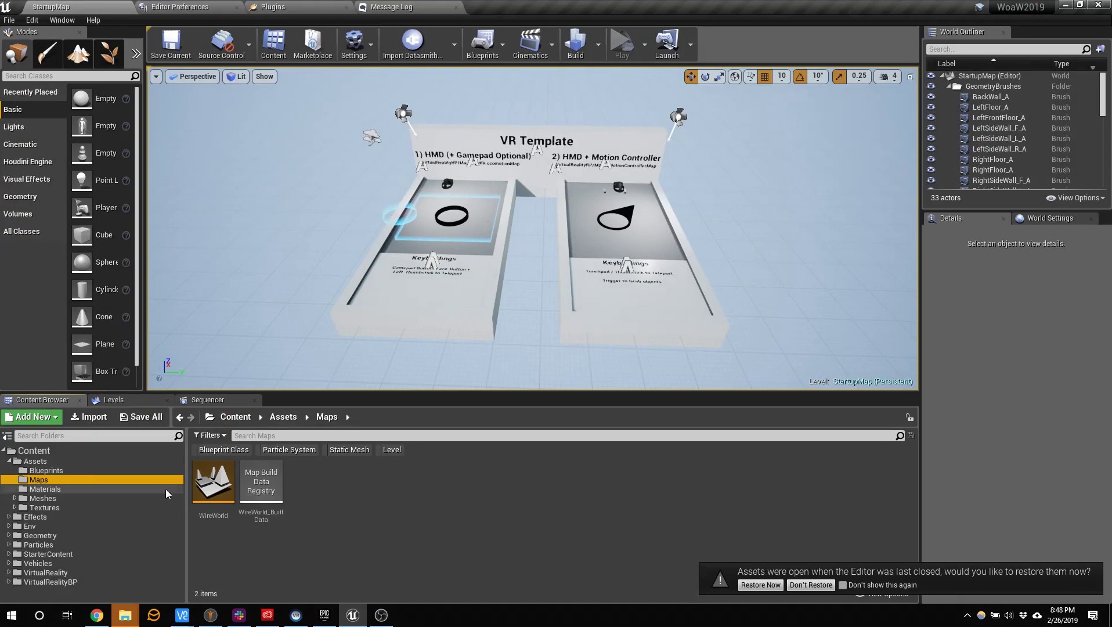
pyautogui.doubleClick(213, 482)
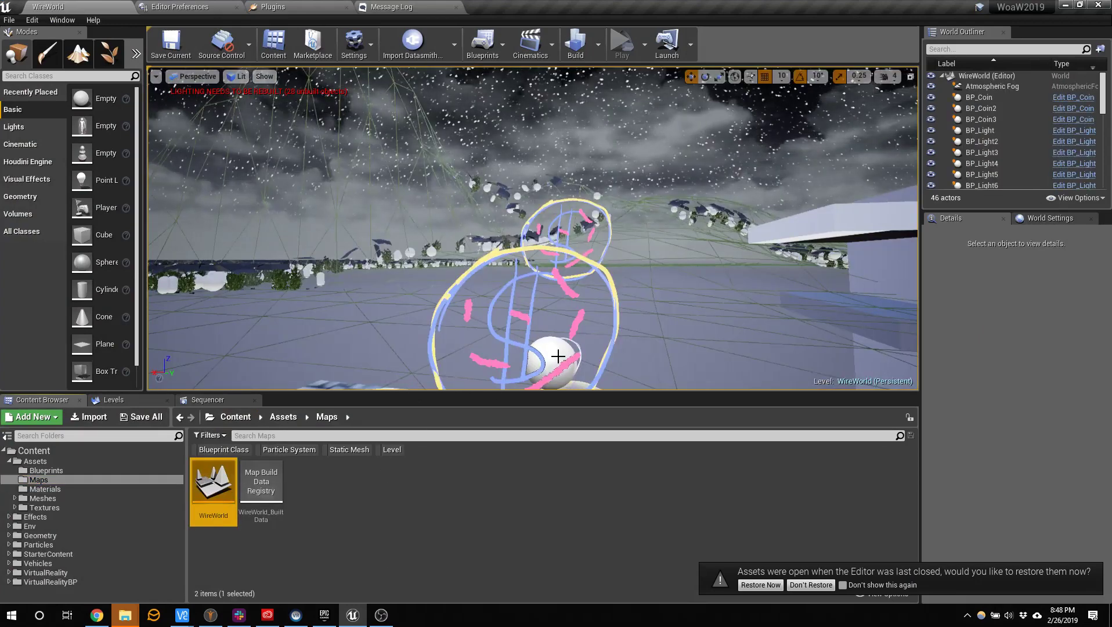
pyautogui.moveTo(558, 354); pyautogui.dragTo(345, 364, button='right')
pyautogui.press('w')
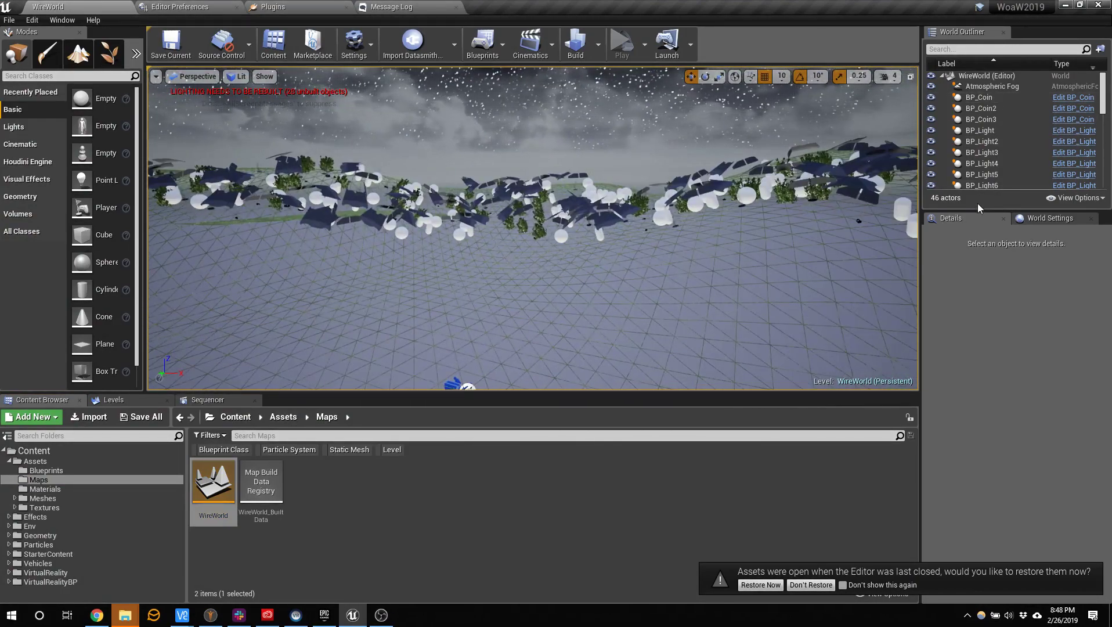
# Step: Select the WoaW_Sequencer actor in the level and turn off its Auto Play option
pyautogui.moveTo(978, 207); pyautogui.dragTo(988, 337)
pyautogui.scroll(-8, 996, 285)
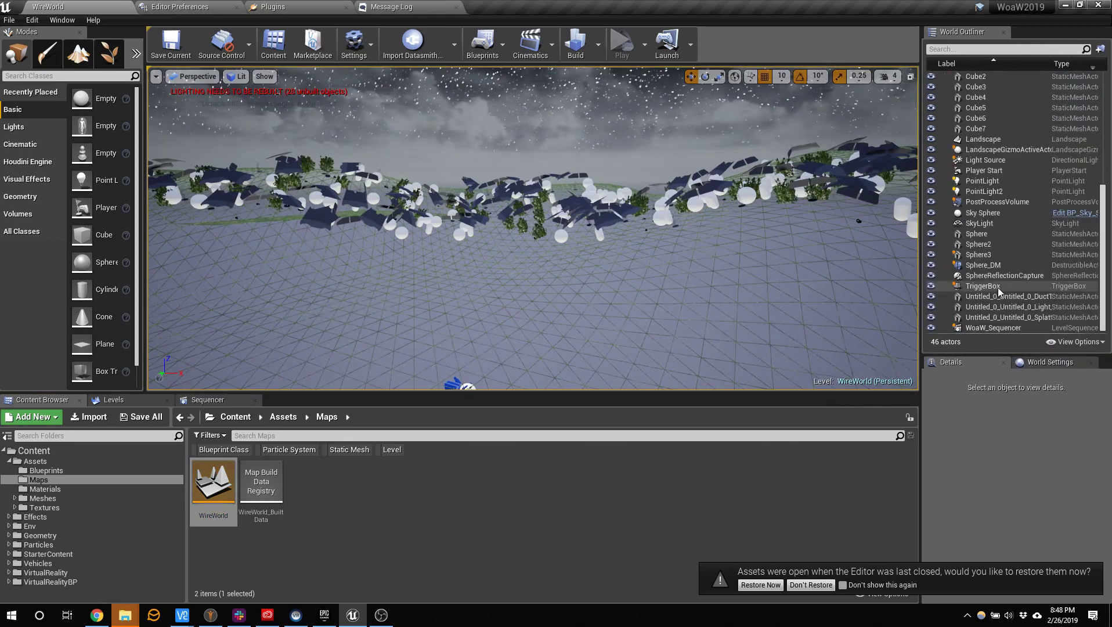
pyautogui.click(1005, 328)
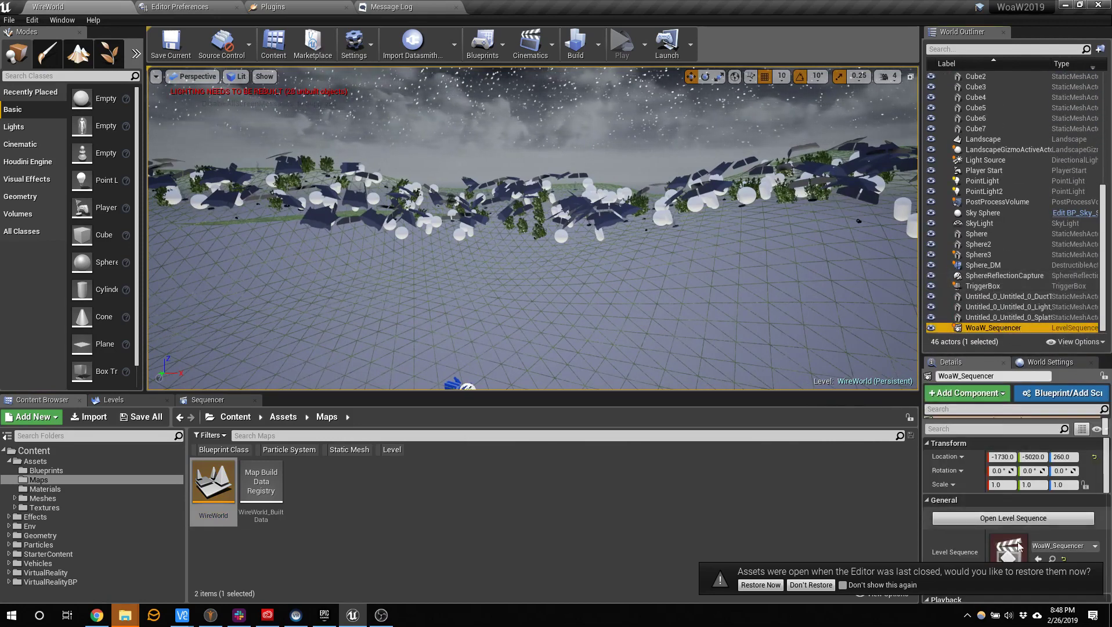
pyautogui.scroll(-3, 1015, 494)
pyautogui.click(992, 541)
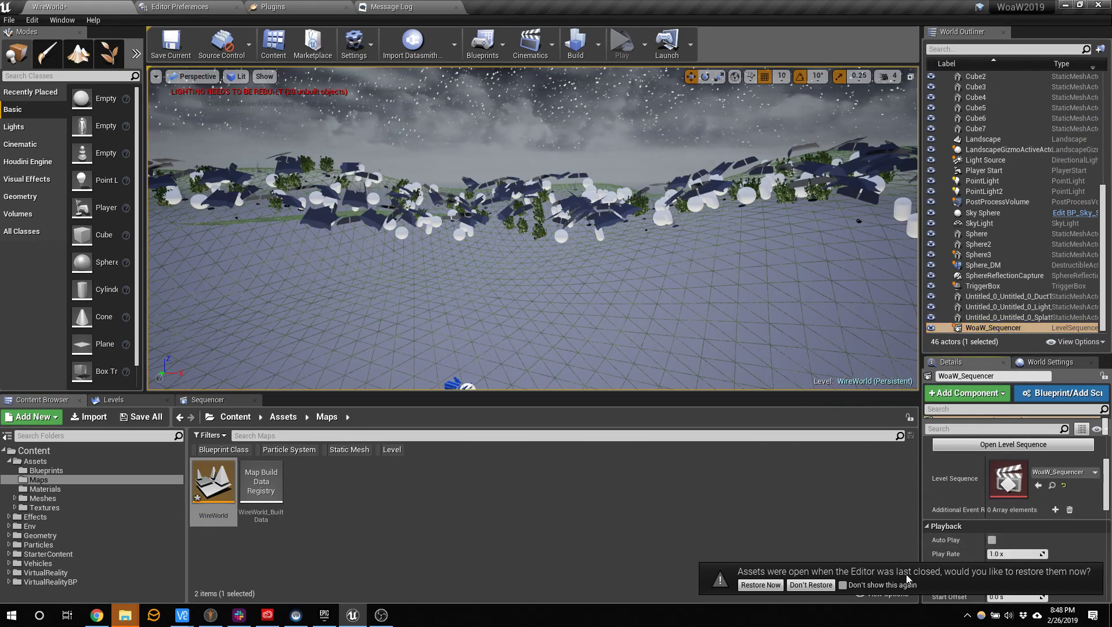
# Step: Decline restoring the previously open assets and open the project's Assets folder
pyautogui.click(810, 584)
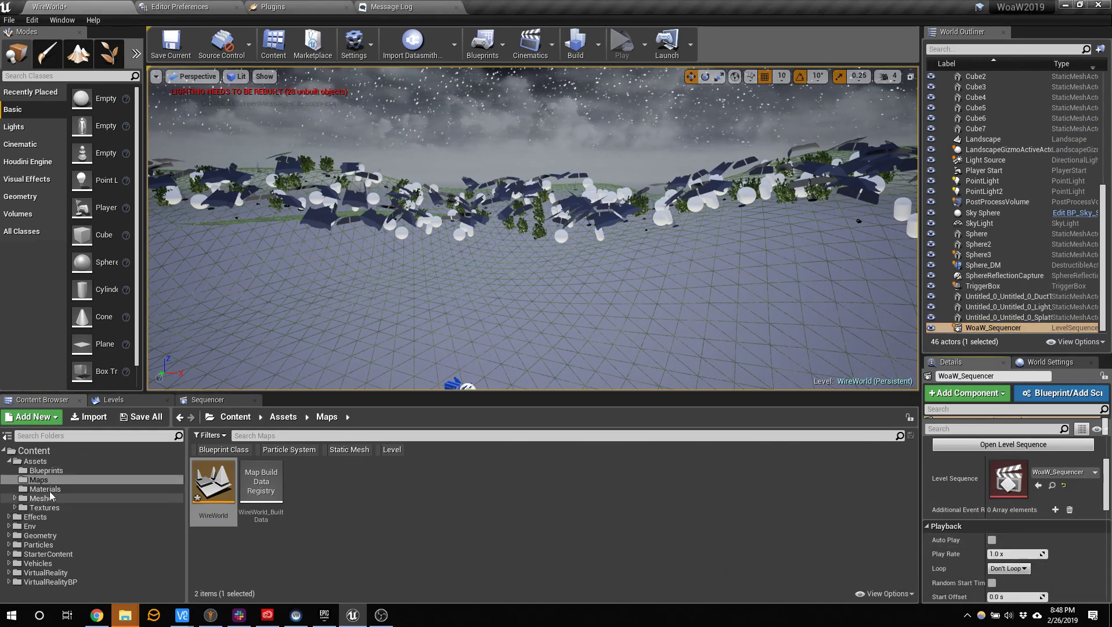
pyautogui.click(35, 461)
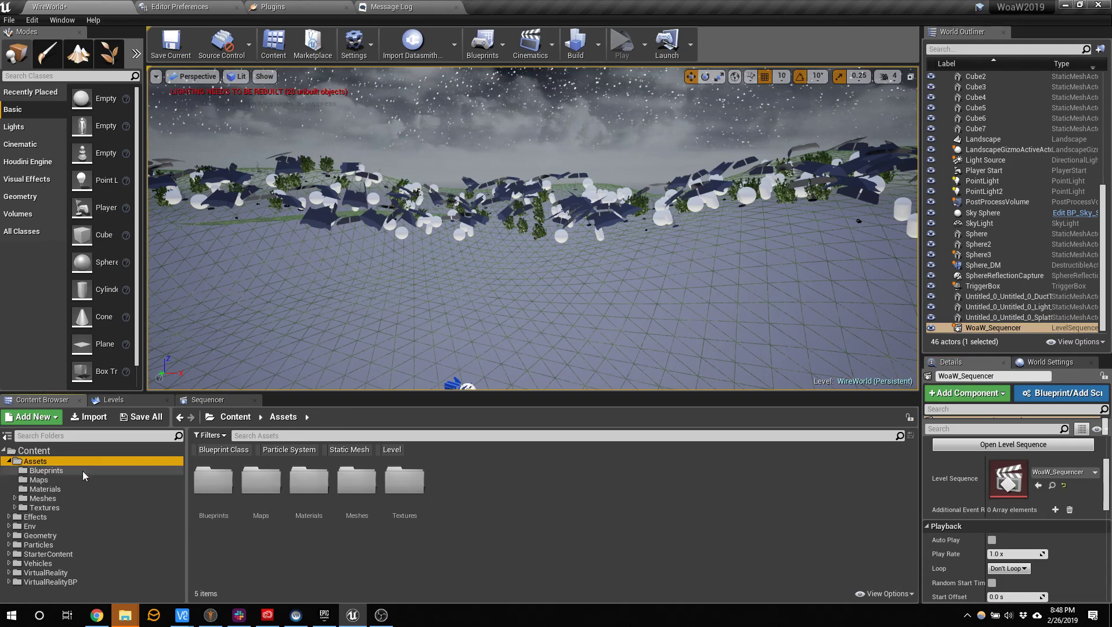
pyautogui.rightClick(497, 494)
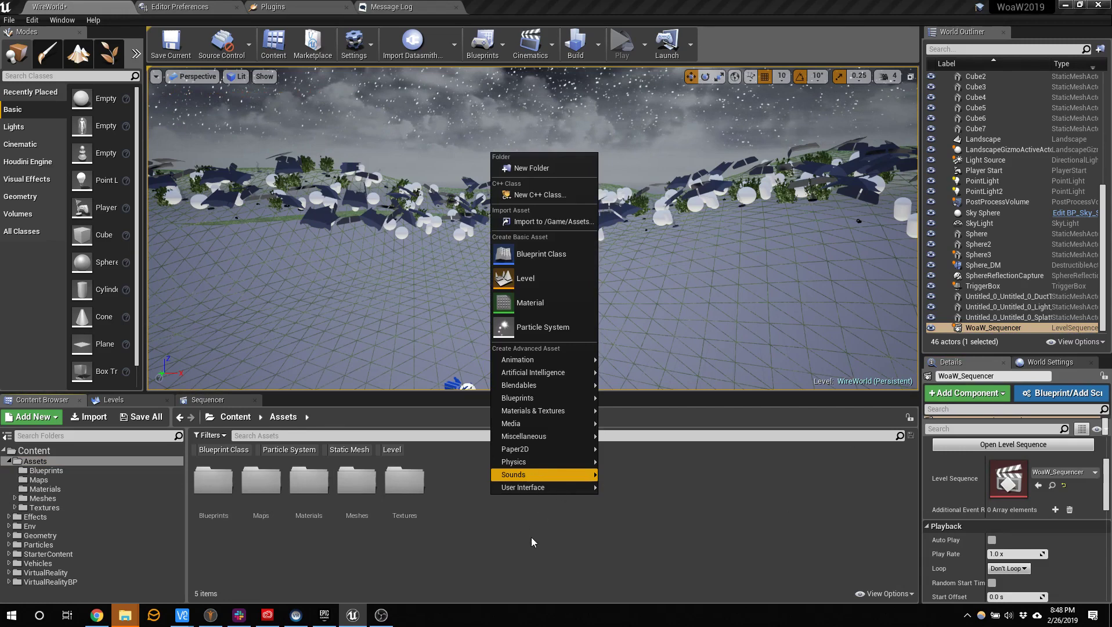
# Step: Bring up the pending Security Alert window and agree to proceed despite the unavailable certificate revocation information
pyautogui.hotkey('alt', 'Tab')
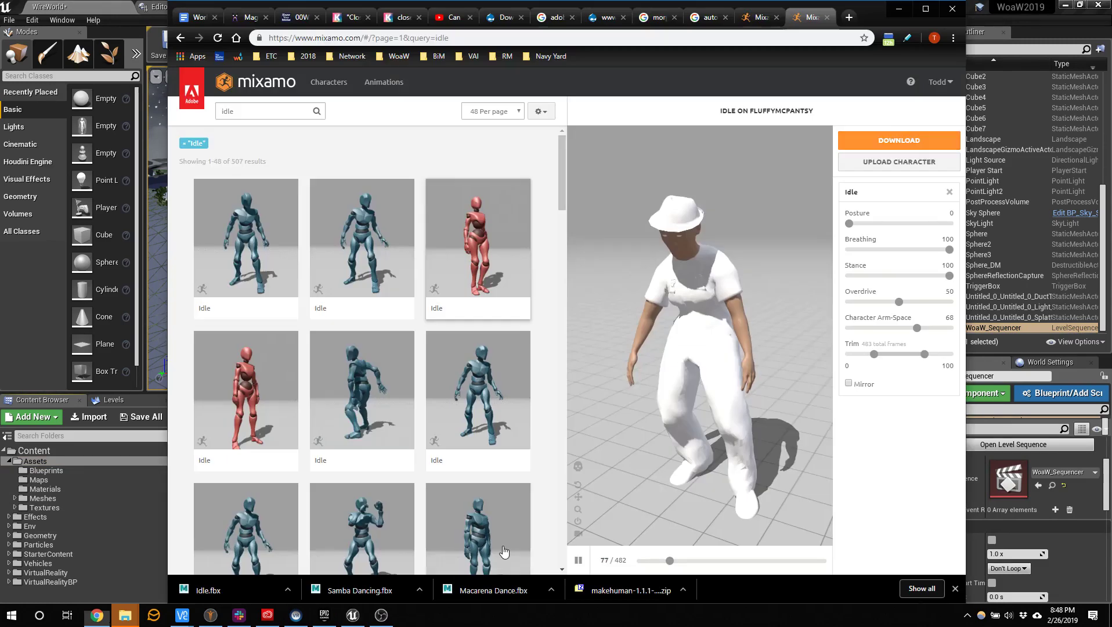
pyautogui.hotkey('alt', 'Tab')
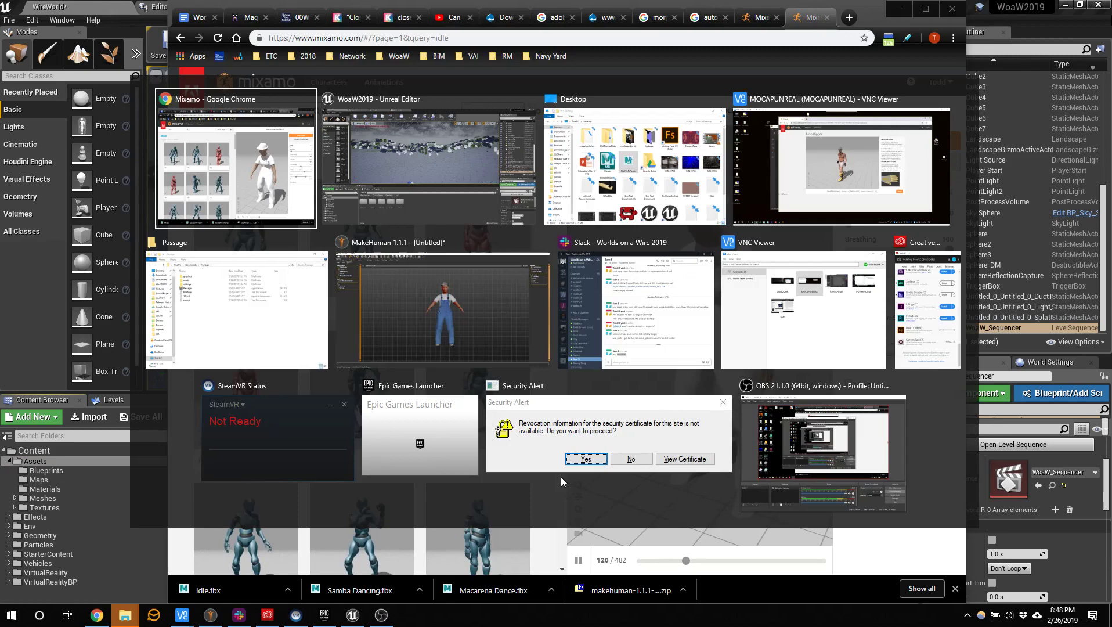
pyautogui.click(520, 428)
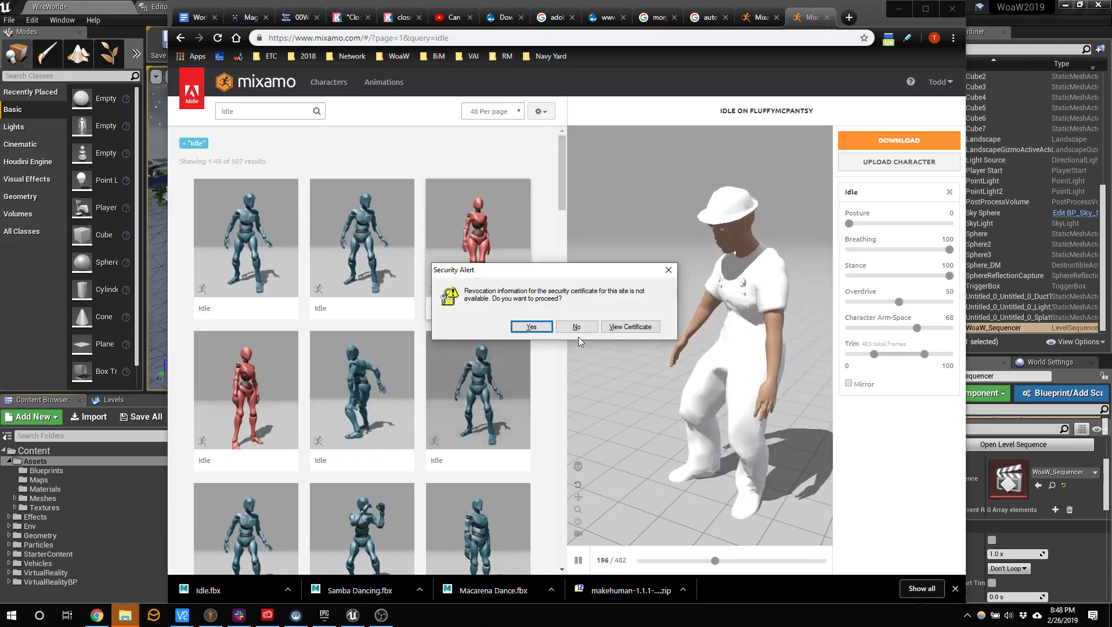
pyautogui.click(540, 327)
pyautogui.hotkey('alt', 'Tab')
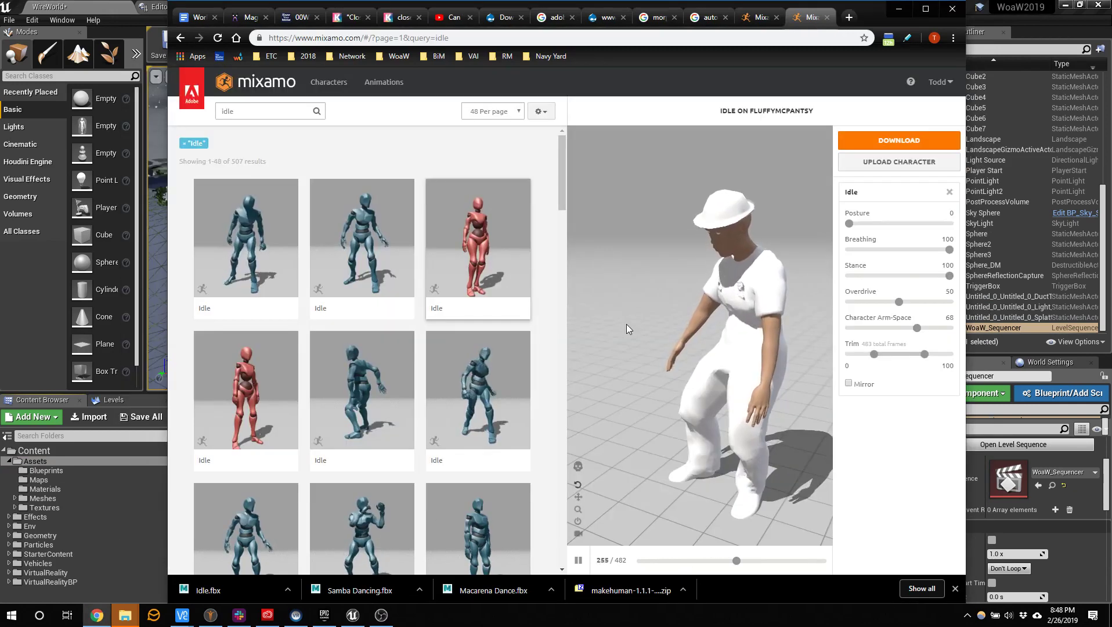
# Step: Switch to Unreal Editor and create a folder named SkeletalMeshes inside the Assets folder
pyautogui.hotkey('alt', 'Tab')
pyautogui.hotkey('alt', 'Tab')
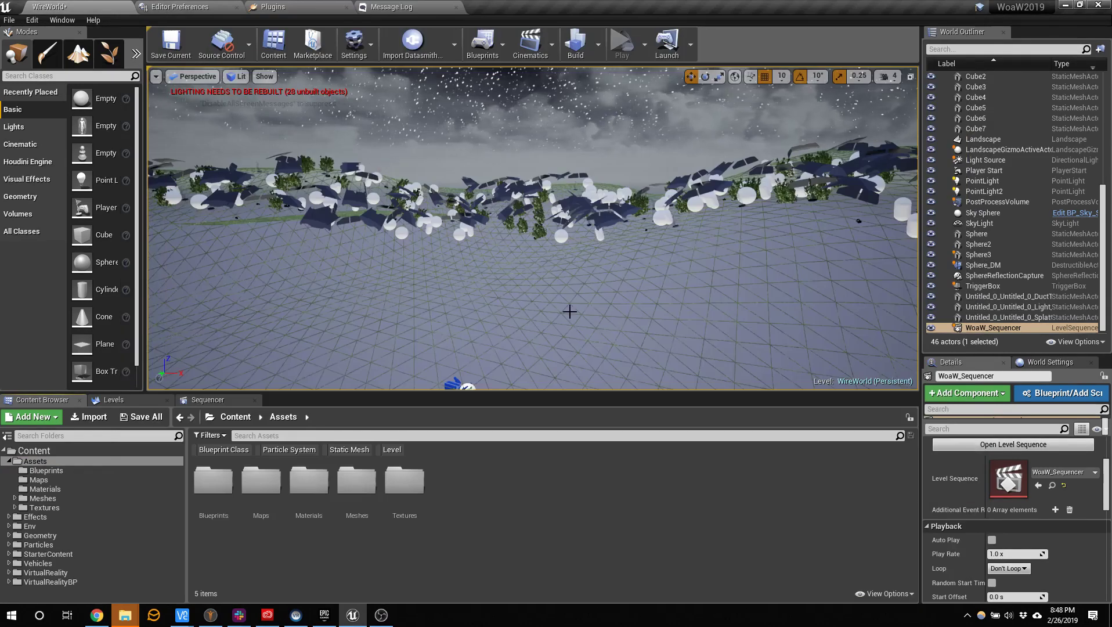
pyautogui.rightClick(462, 488)
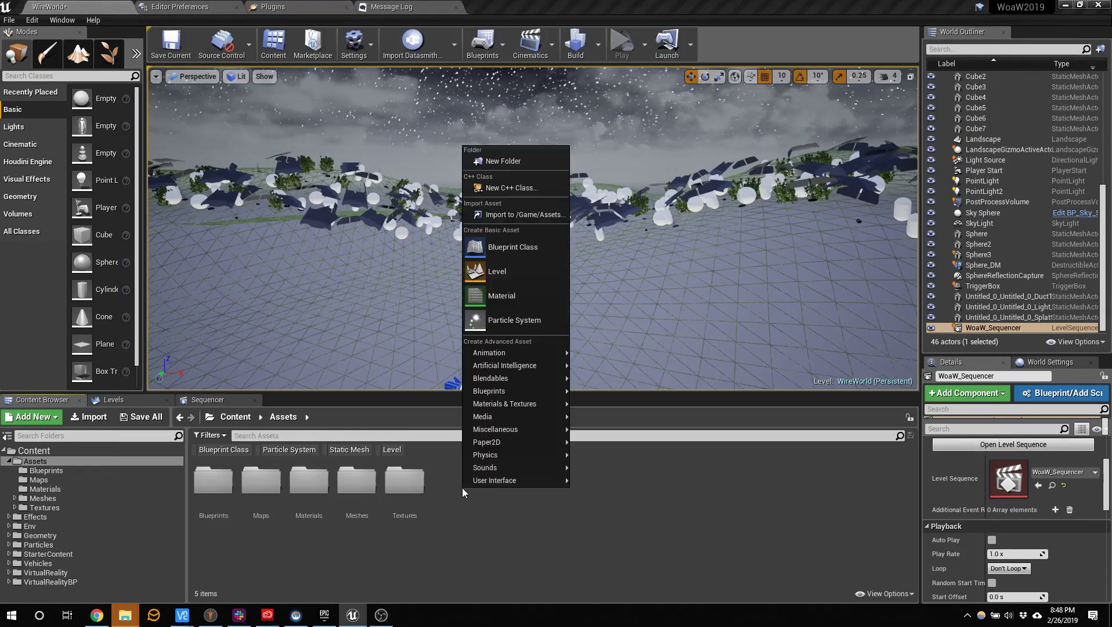
pyautogui.click(507, 161)
pyautogui.write('Skel')
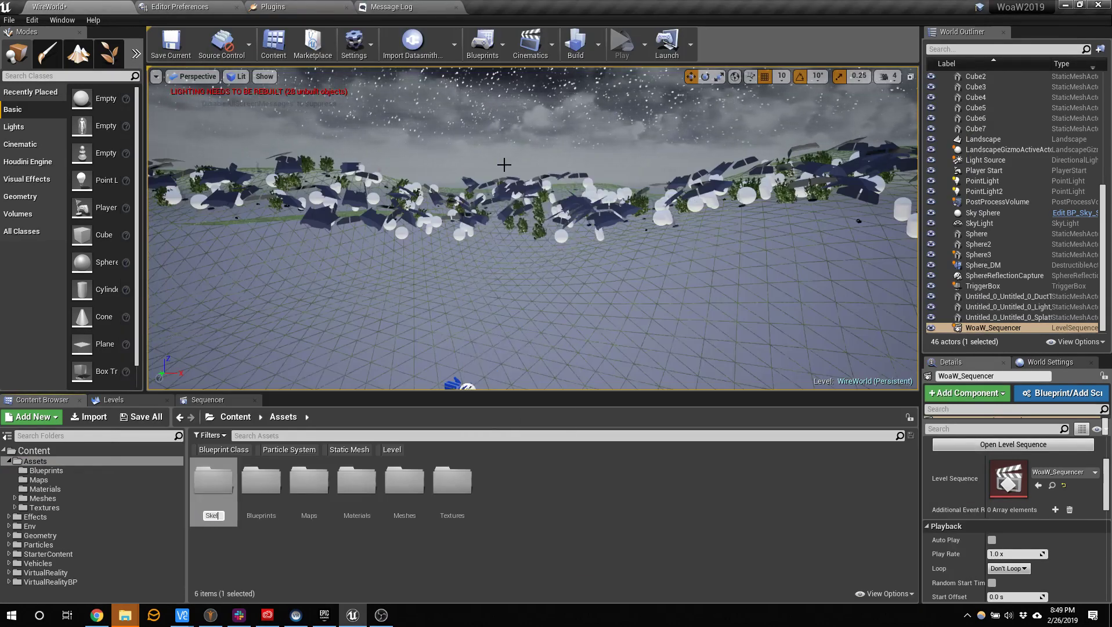
pyautogui.write('etalMes')
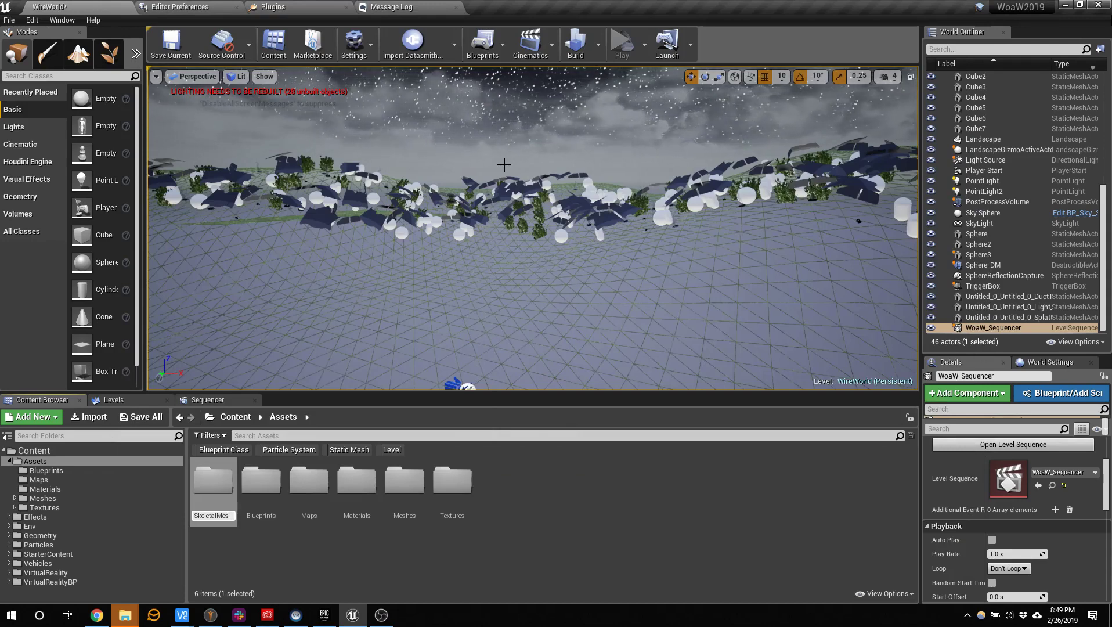
pyautogui.write('hes')
pyautogui.press('Return')
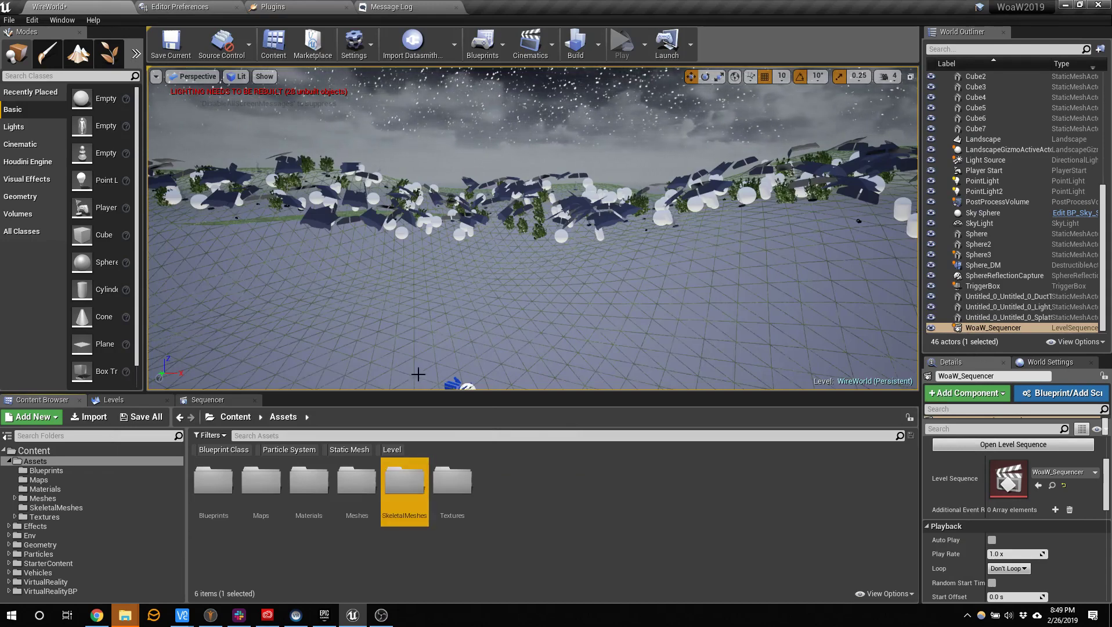
# Step: Open the SkeletalMeshes folder and create two subfolders in it named Club and Fluffy
pyautogui.doubleClick(387, 474)
pyautogui.rightClick(307, 504)
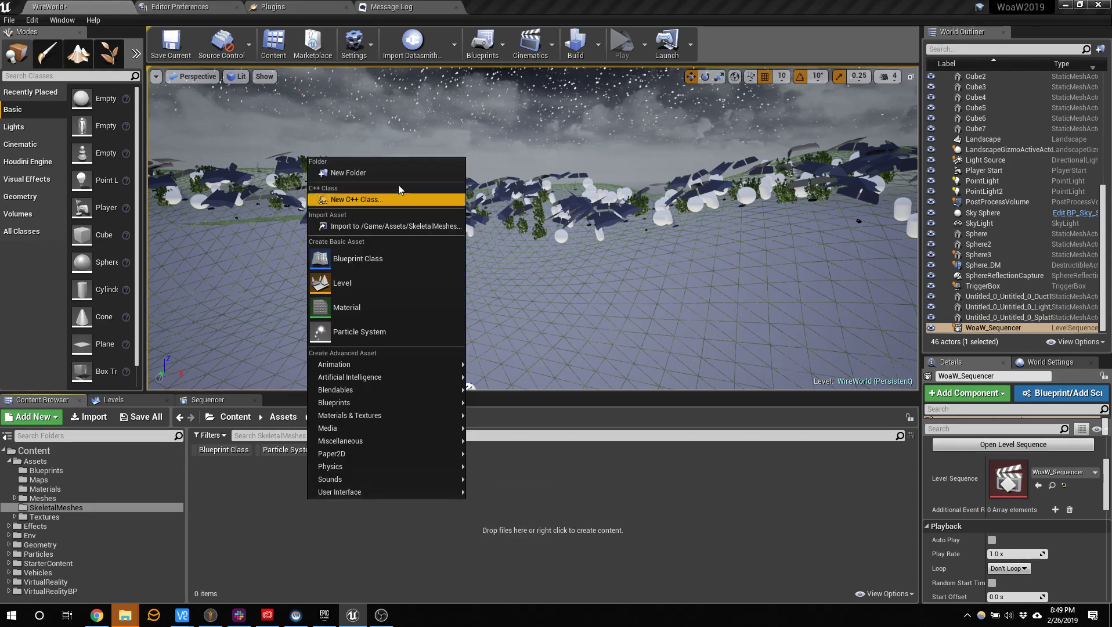
pyautogui.click(398, 177)
pyautogui.write('Club')
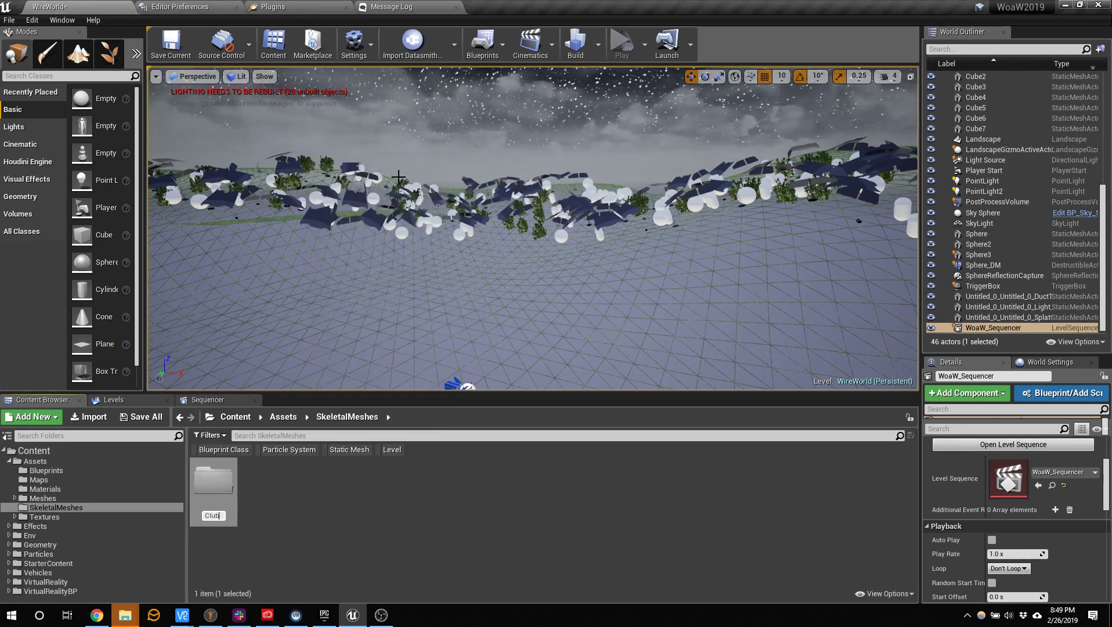
pyautogui.press('Return')
pyautogui.rightClick(304, 487)
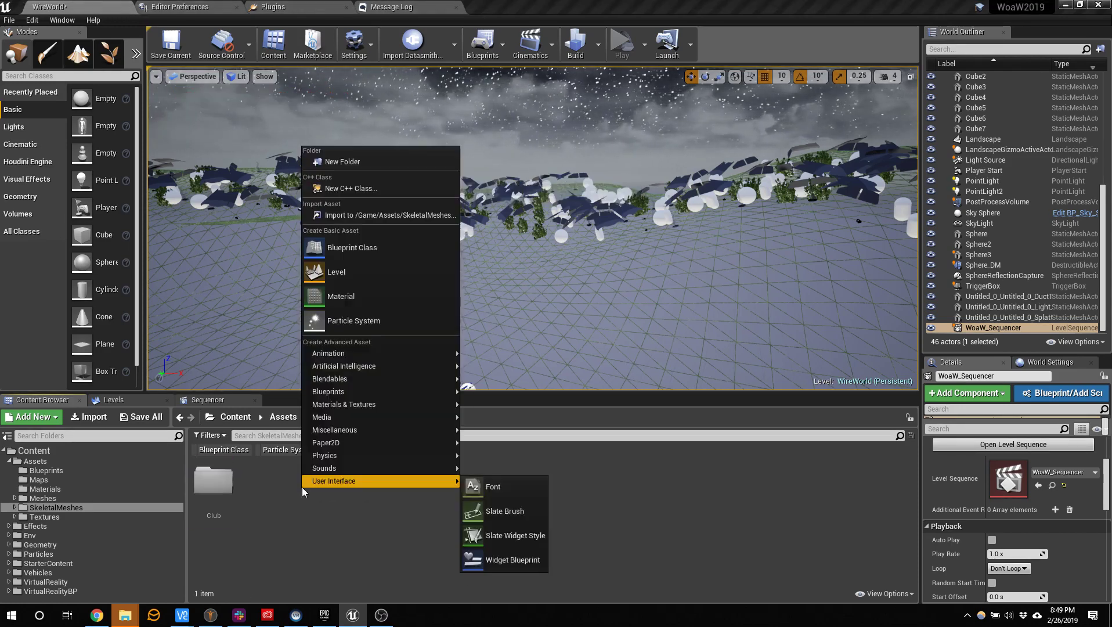
pyautogui.click(348, 162)
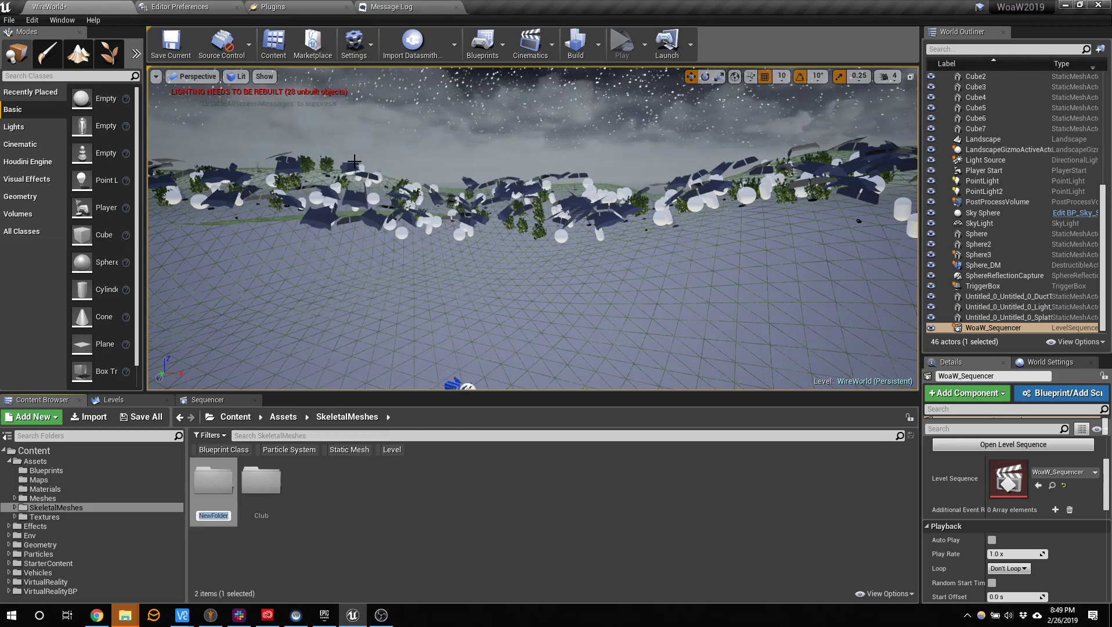
pyautogui.write('Fluffy')
pyautogui.press('Return')
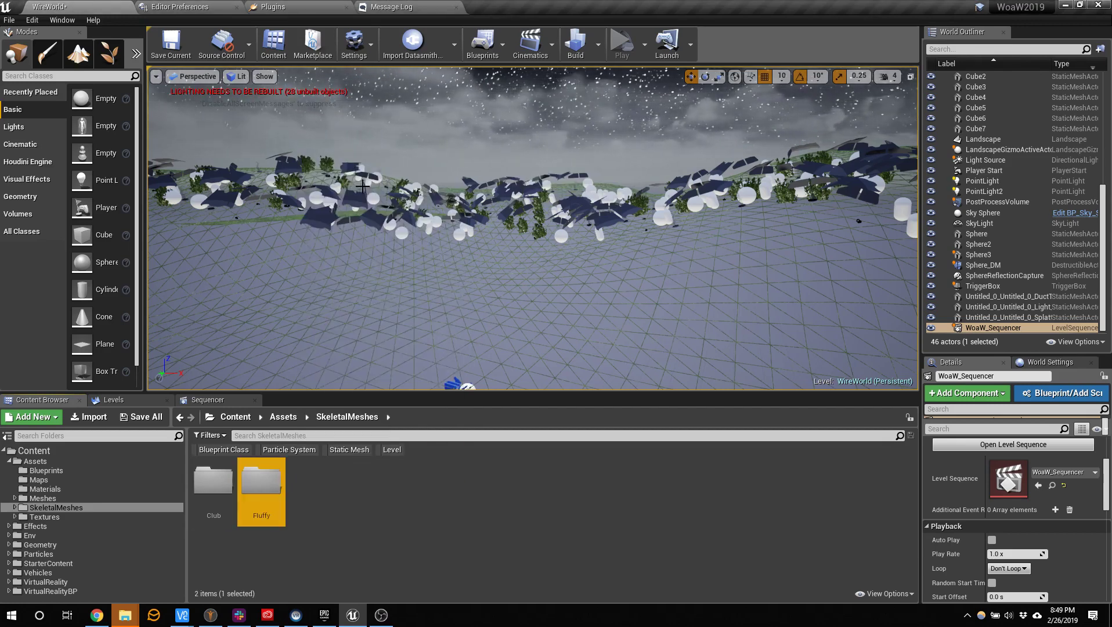
# Step: Open the Fluffy folder, start an asset import and browse to the Downloads folder
pyautogui.doubleClick(265, 481)
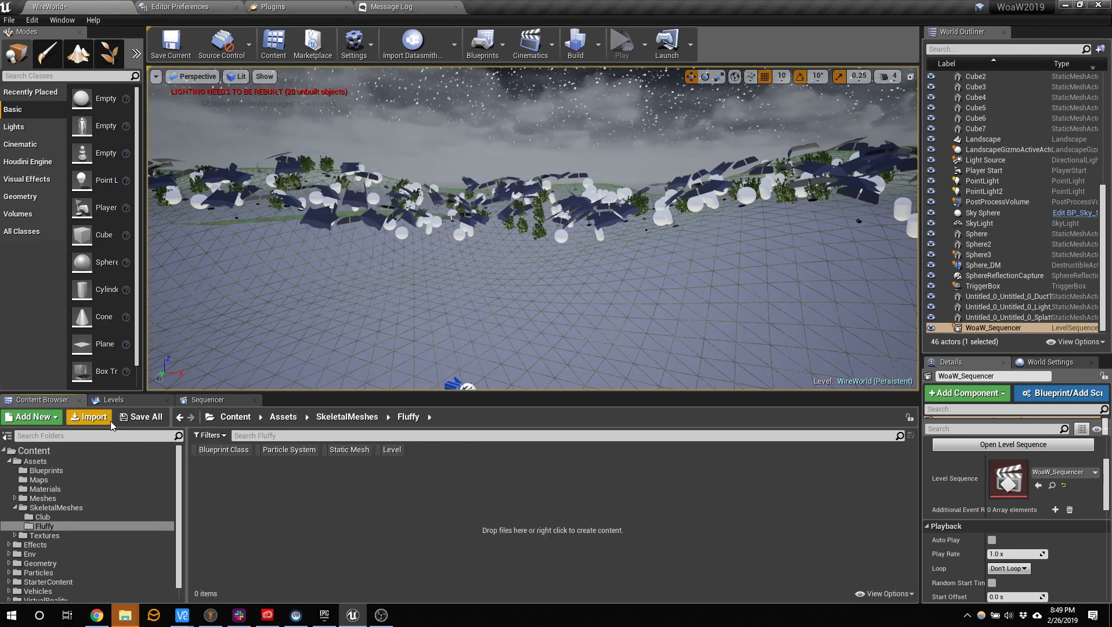
pyautogui.click(89, 416)
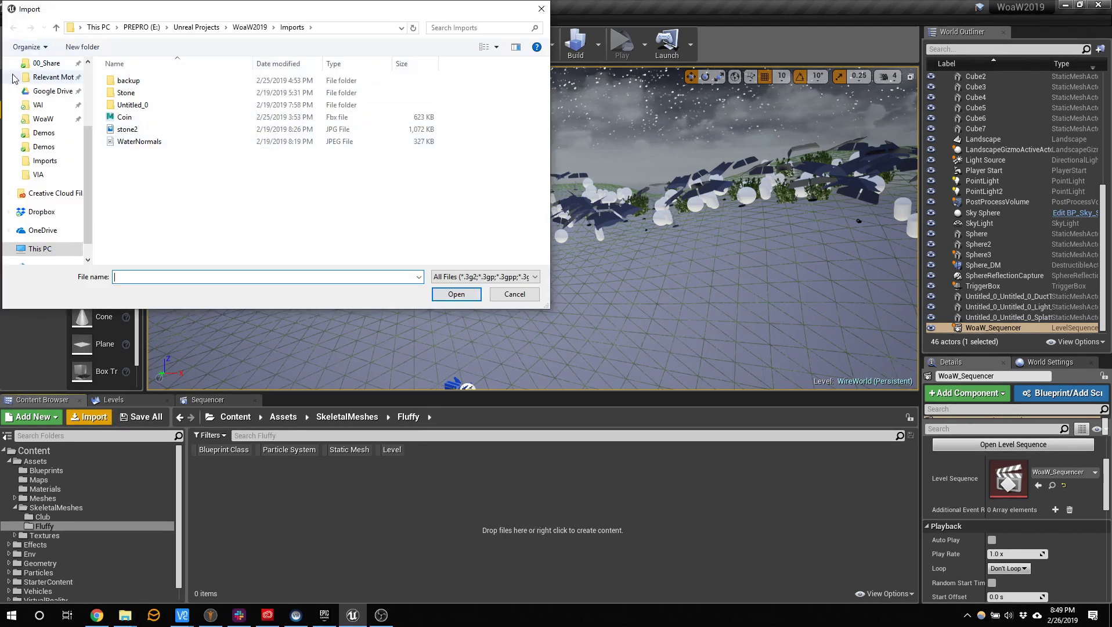
pyautogui.scroll(2, 33, 185)
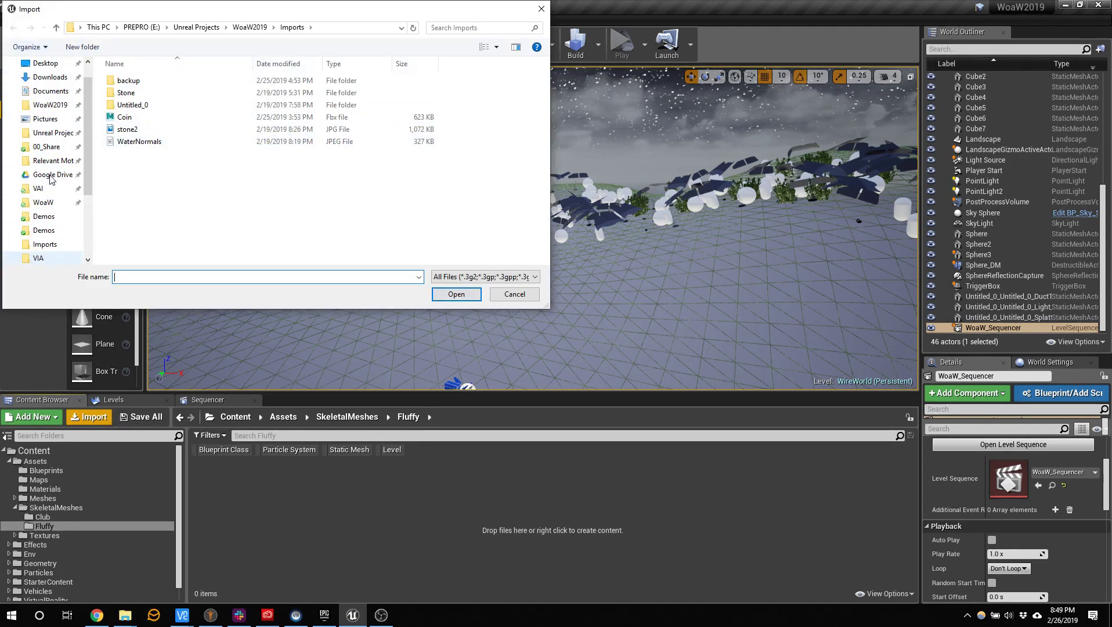
pyautogui.click(49, 76)
pyautogui.scroll(-1, 402, 64)
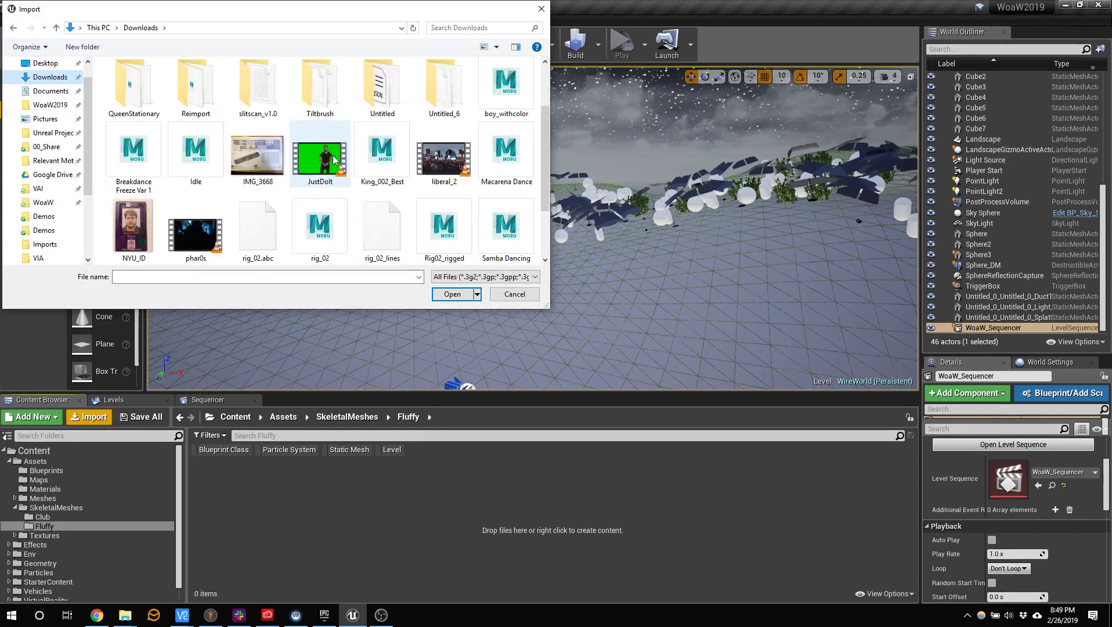
# Step: Show the Downloads files in Details view, sorted by date with the newest first
pyautogui.click(496, 48)
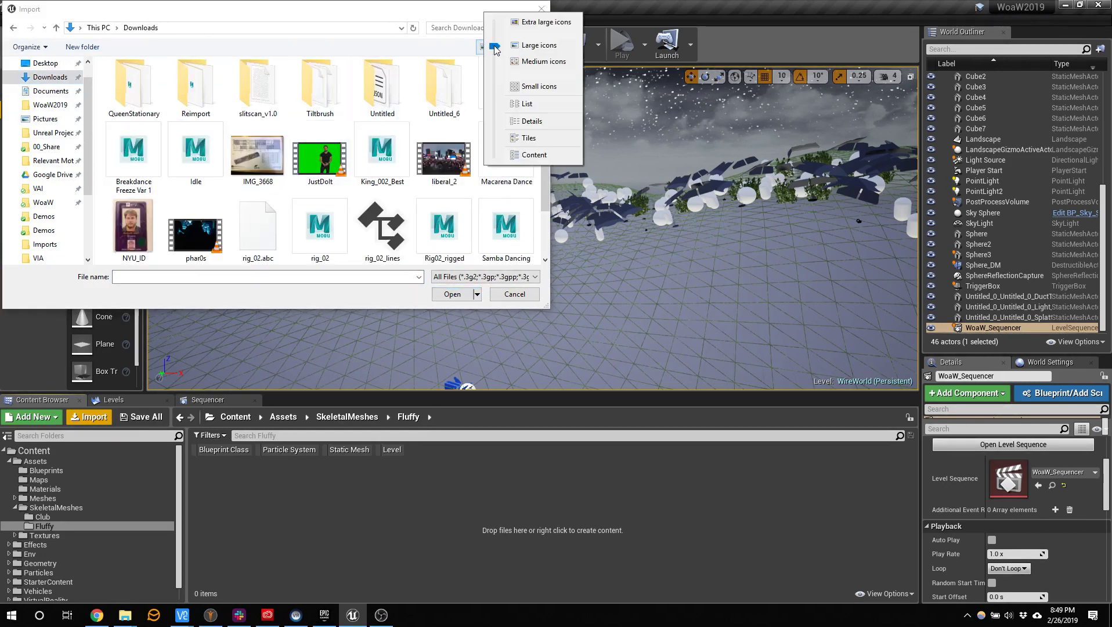
pyautogui.click(533, 122)
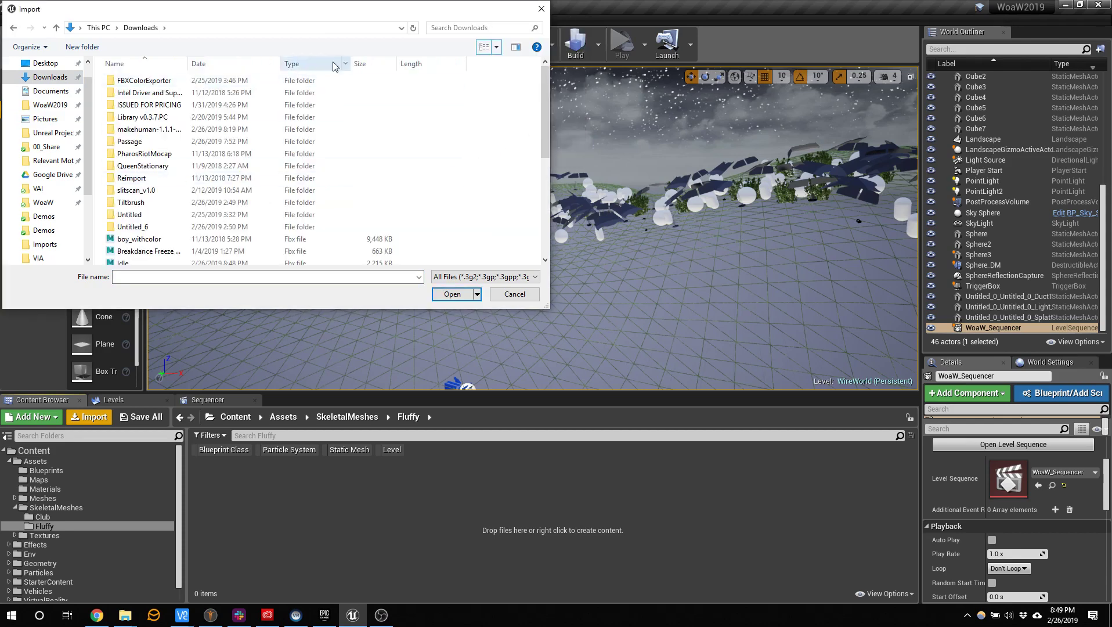
pyautogui.click(225, 65)
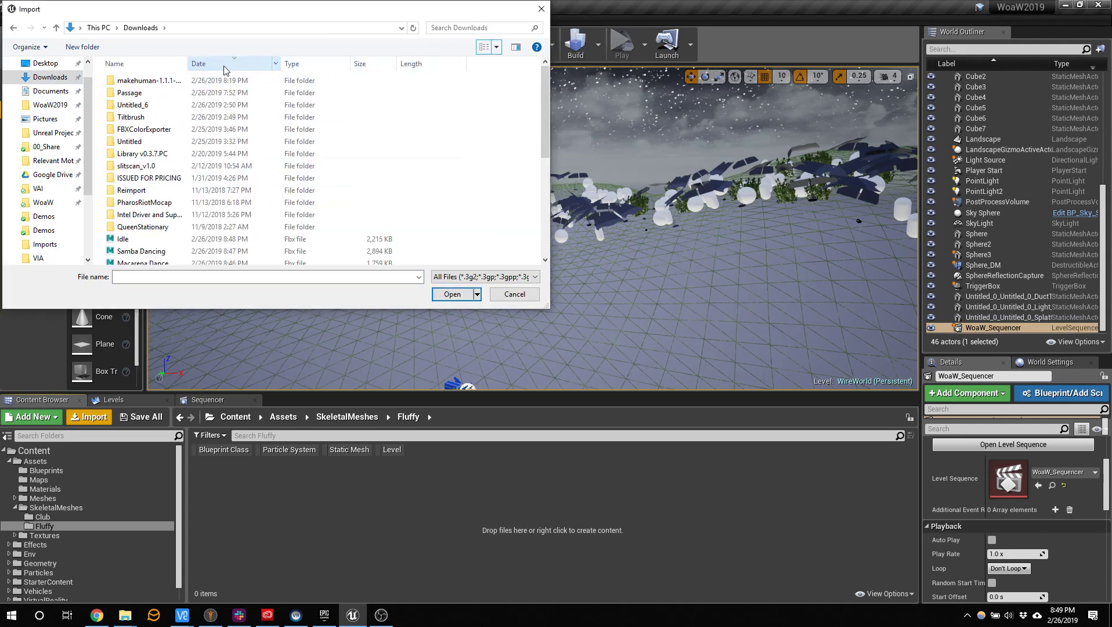
pyautogui.click(223, 68)
pyautogui.click(224, 68)
pyautogui.scroll(-2, 147, 135)
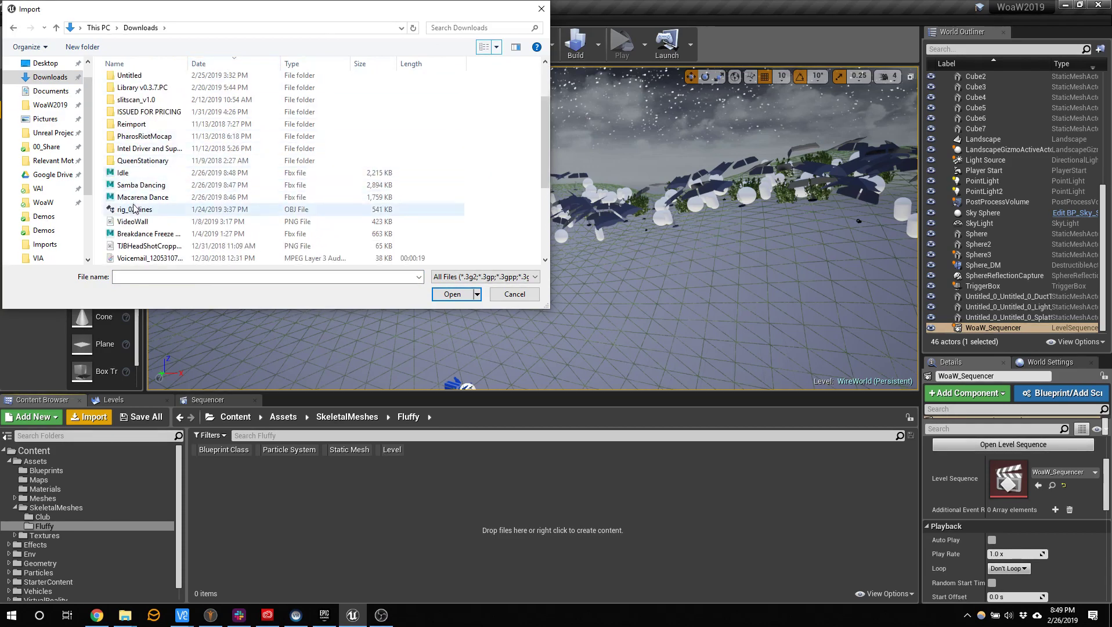
# Step: Import the Idle FBX as a skeletal mesh with Create Physics Asset on and Import Animations off
pyautogui.click(124, 172)
pyautogui.click(453, 294)
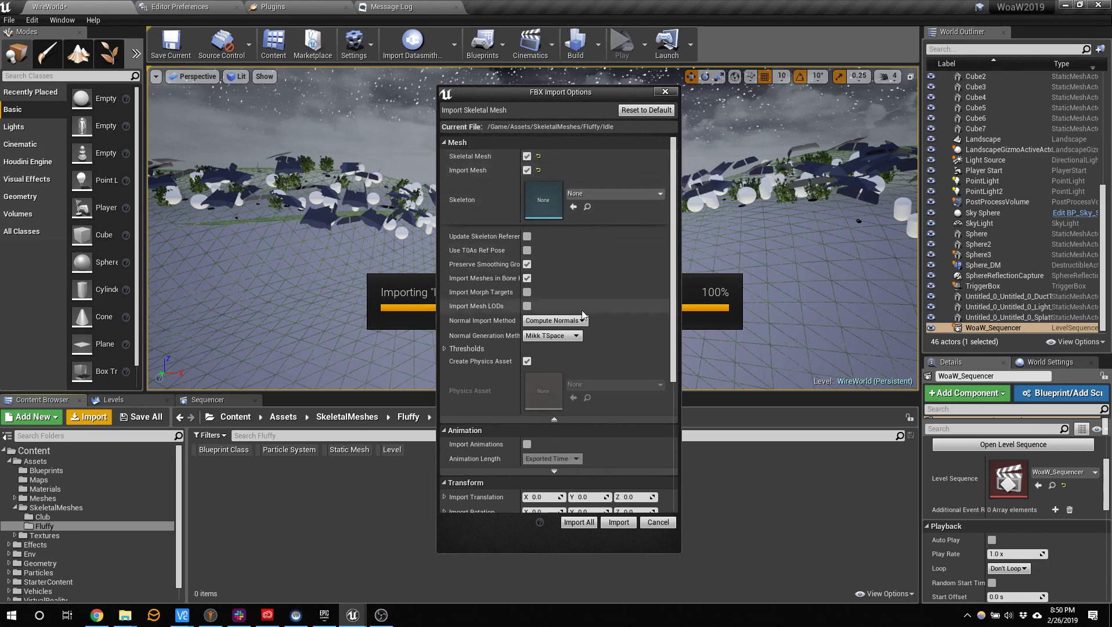
pyautogui.scroll(-3, 592, 389)
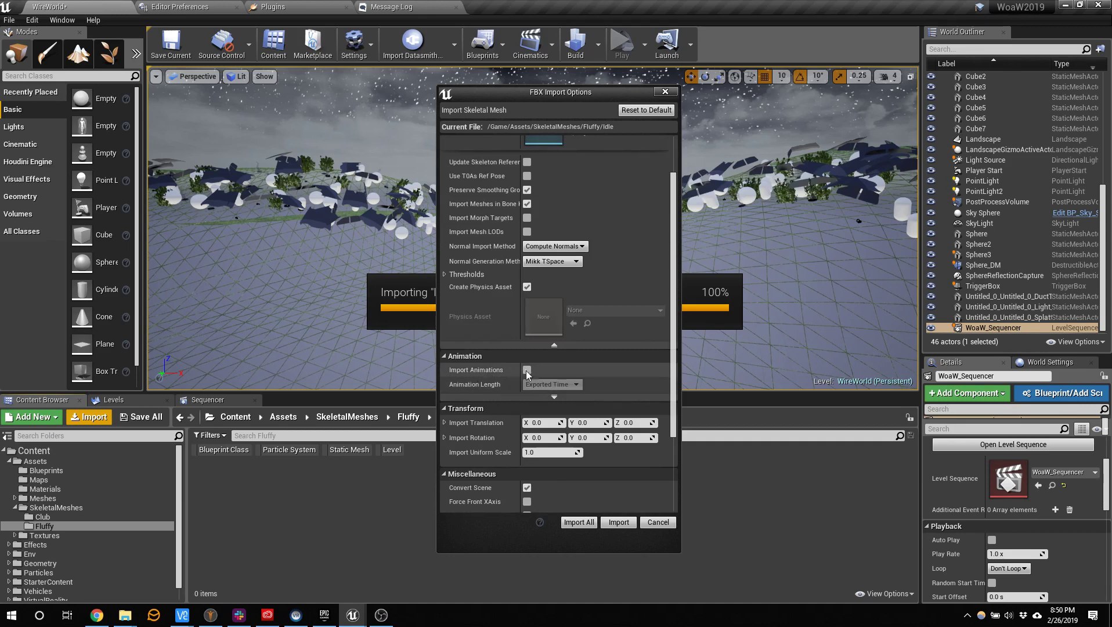
pyautogui.click(577, 521)
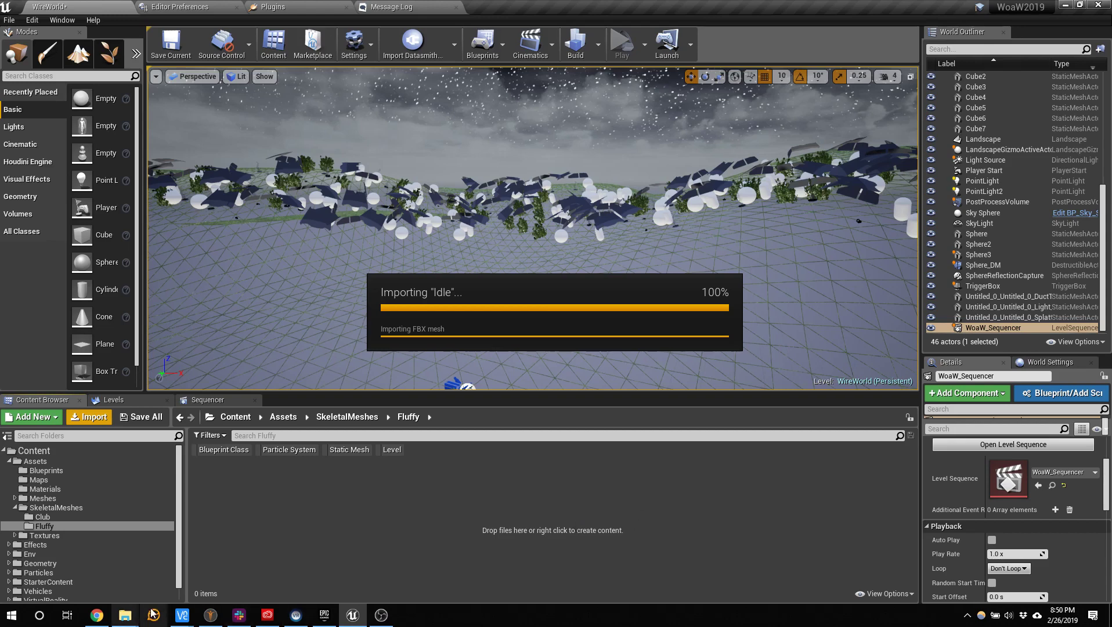
# Step: Close the Creative Cloud window and exit MakeHuman, discarding the unsaved changes
pyautogui.click(268, 616)
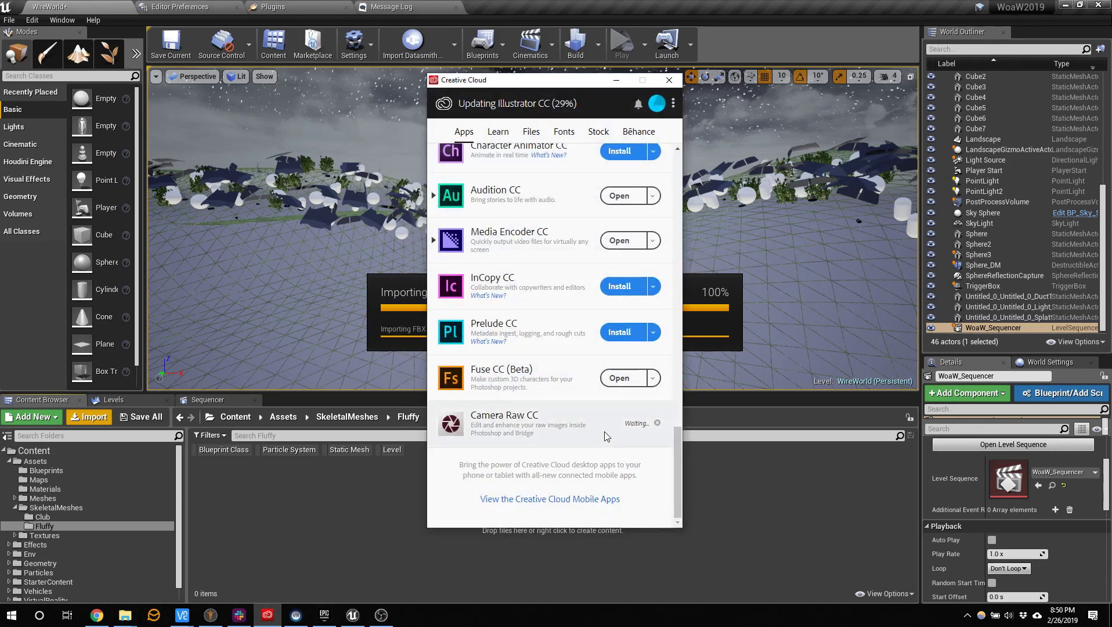
pyautogui.click(669, 81)
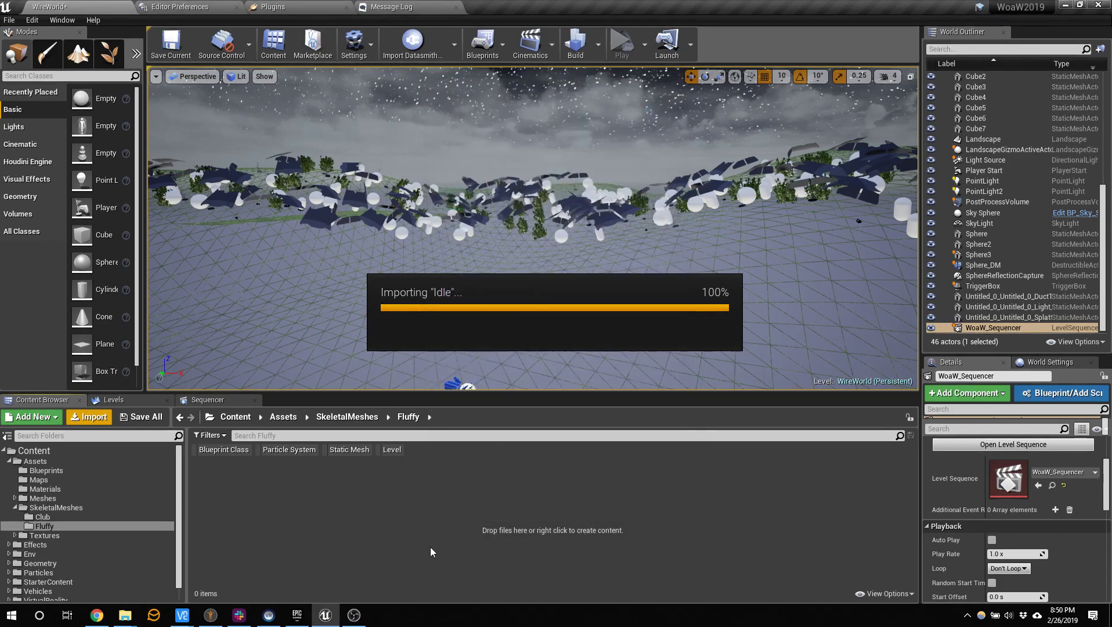
pyautogui.click(211, 616)
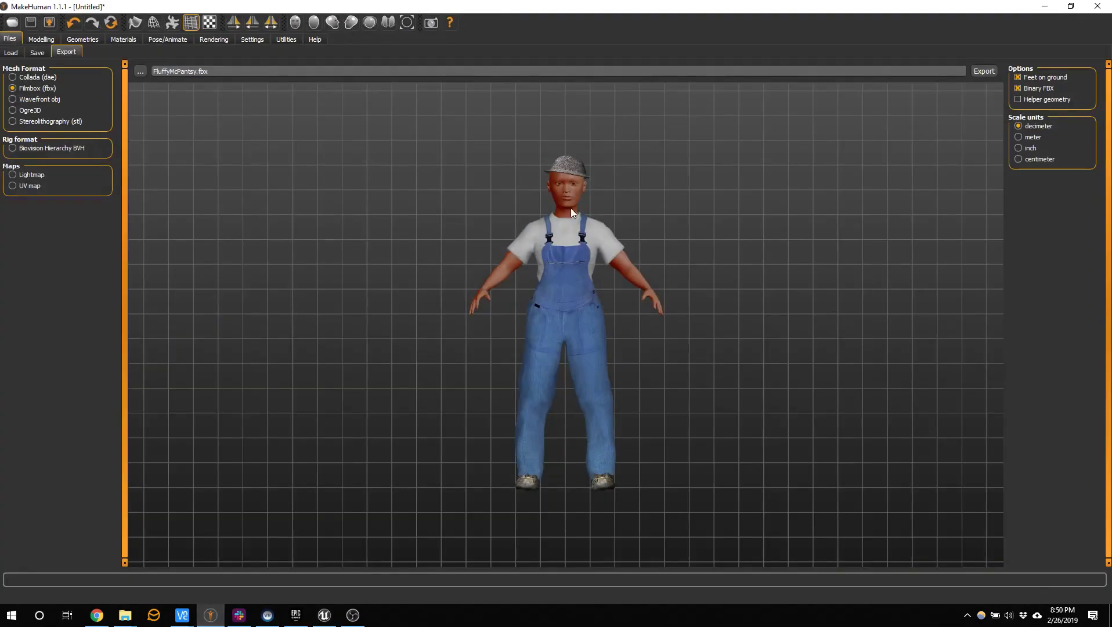
pyautogui.click(1096, 6)
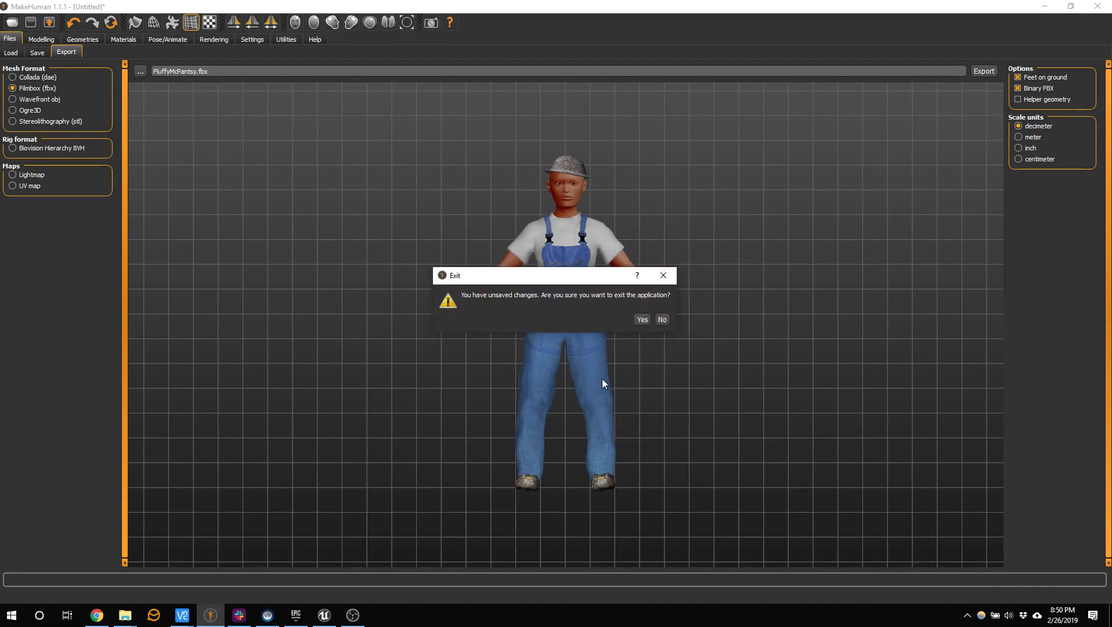
pyautogui.click(641, 319)
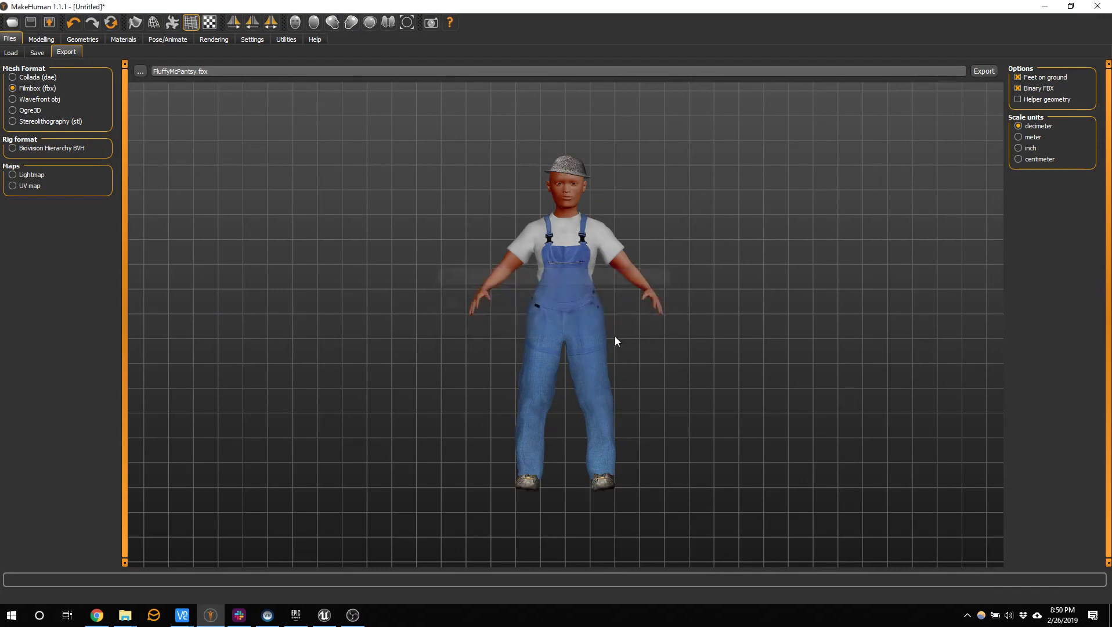
pyautogui.click(122, 5)
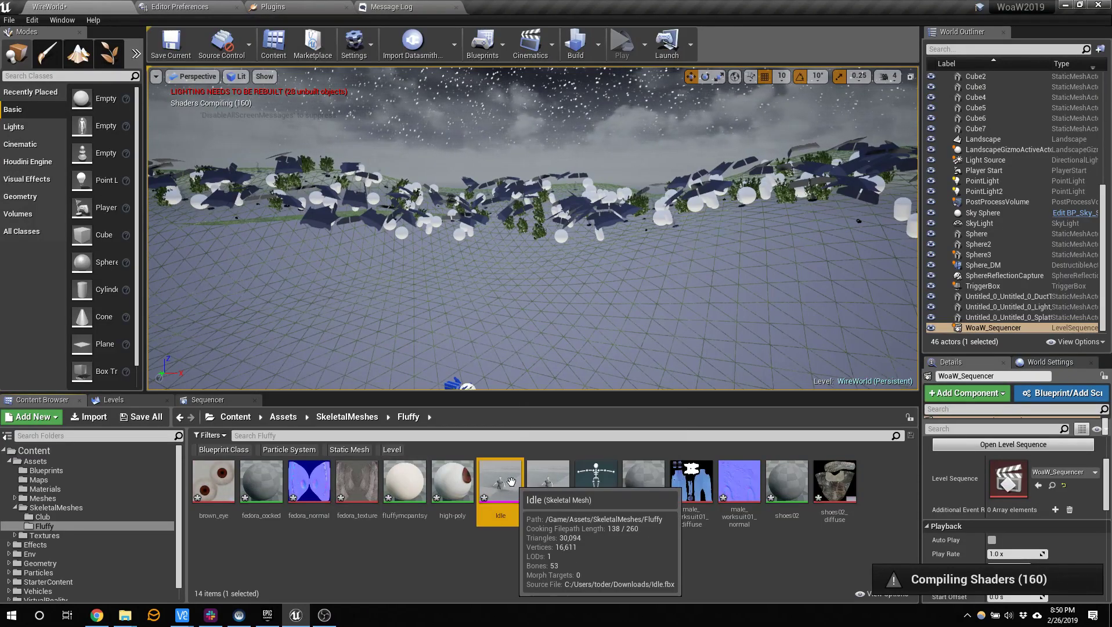
# Step: Open the imported Idle skeletal mesh to inspect the character and its materials, and close its editor
pyautogui.doubleClick(514, 495)
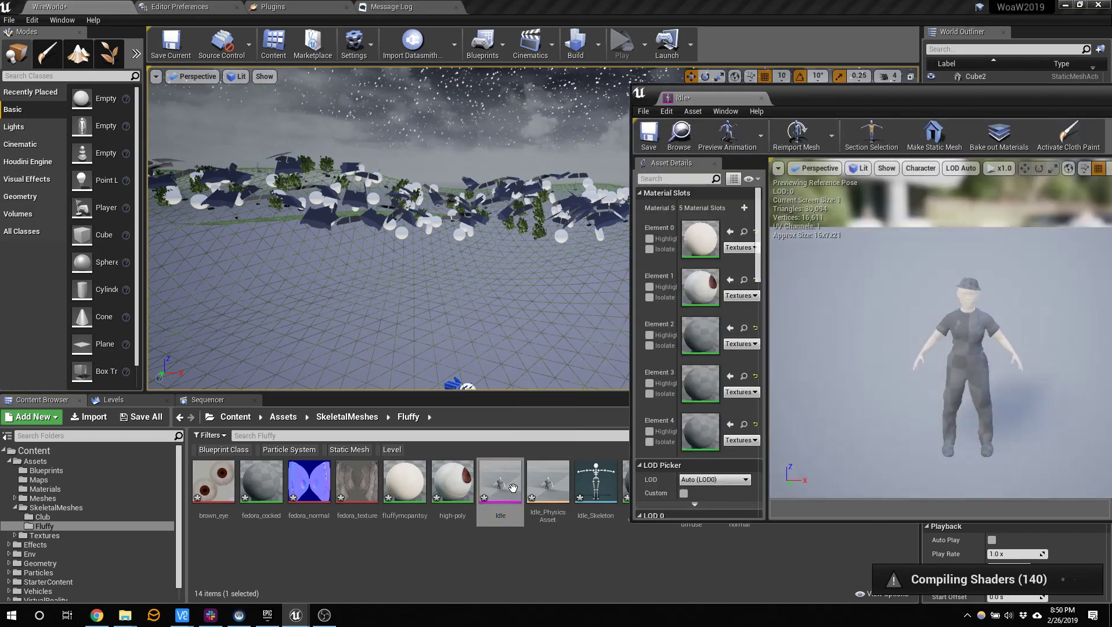
pyautogui.moveTo(938, 100); pyautogui.dragTo(645, 101)
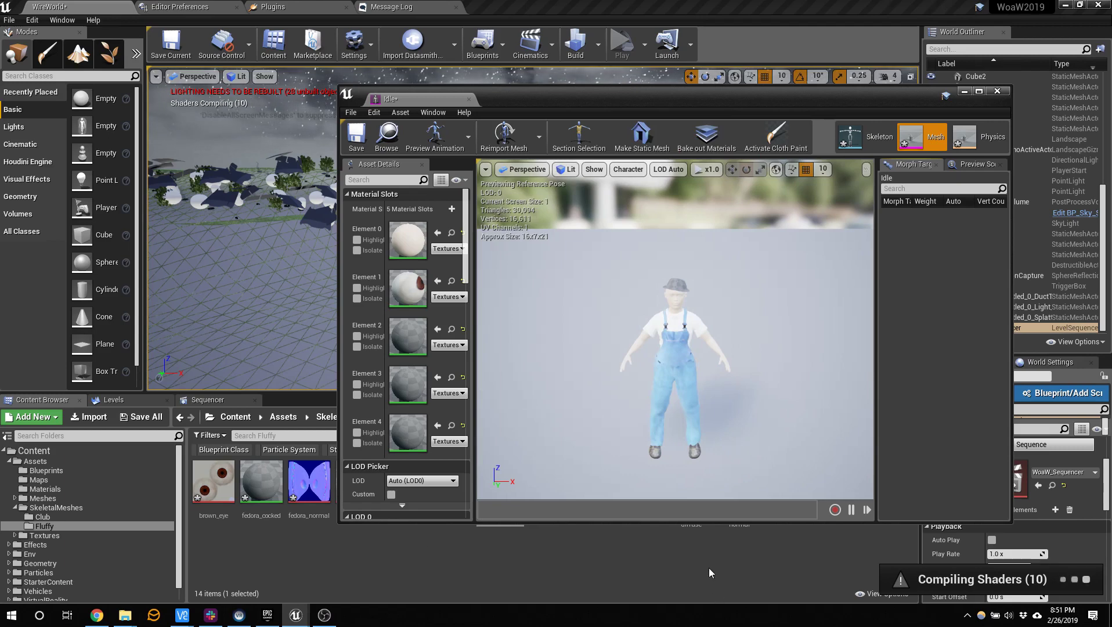
pyautogui.click(468, 99)
# Step: Rename the Idle skeletal mesh in the Fluffy folder as Fluffy
pyautogui.click(500, 514)
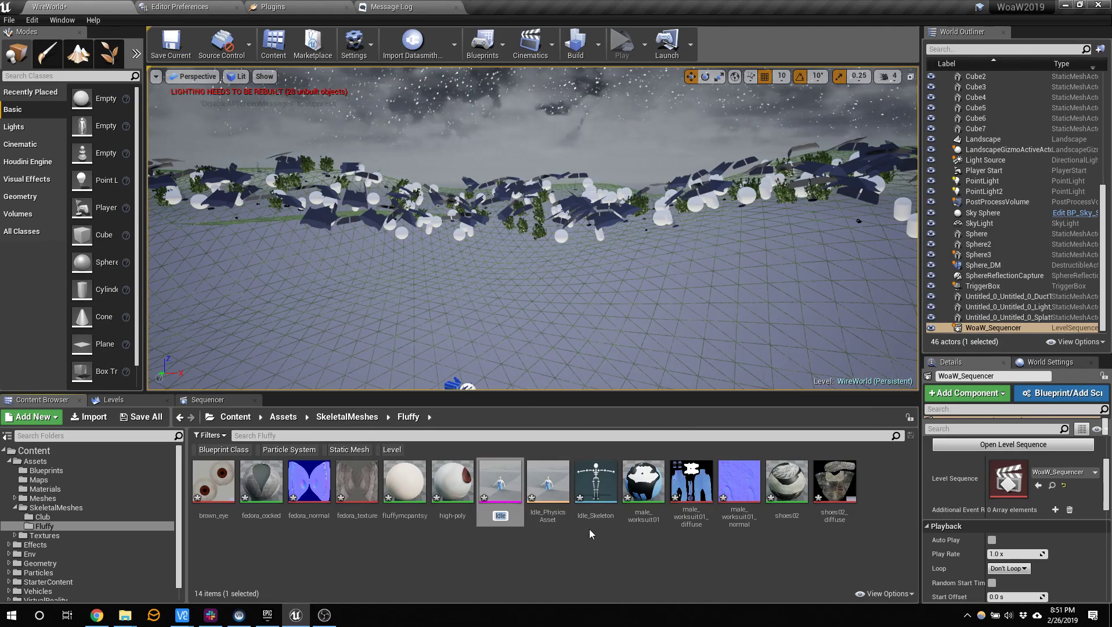
pyautogui.write('Fluffy')
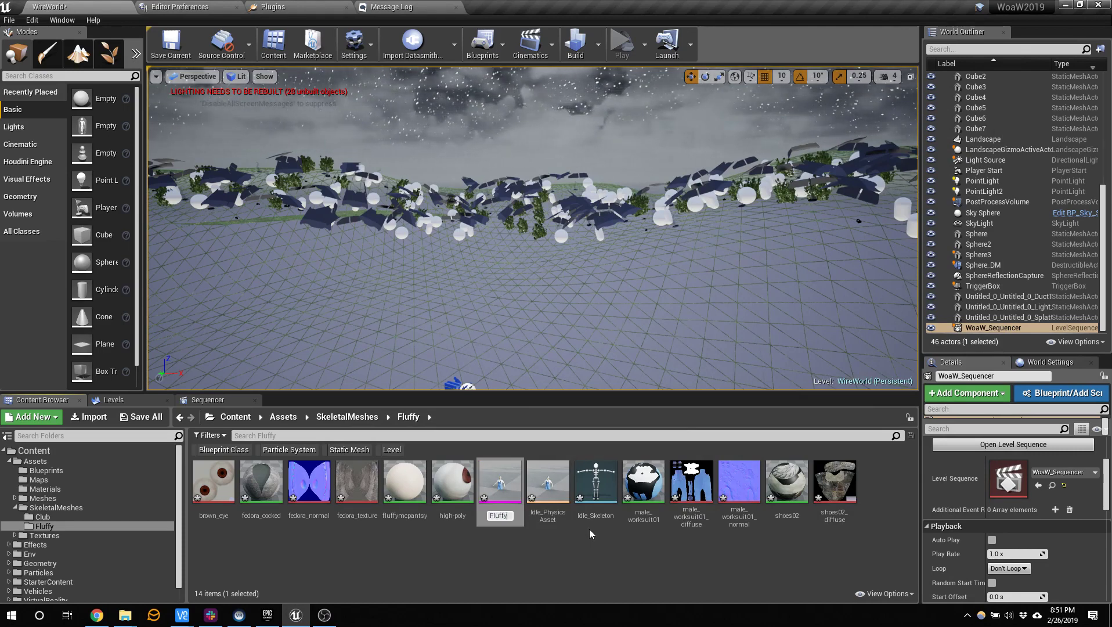
pyautogui.press('Return')
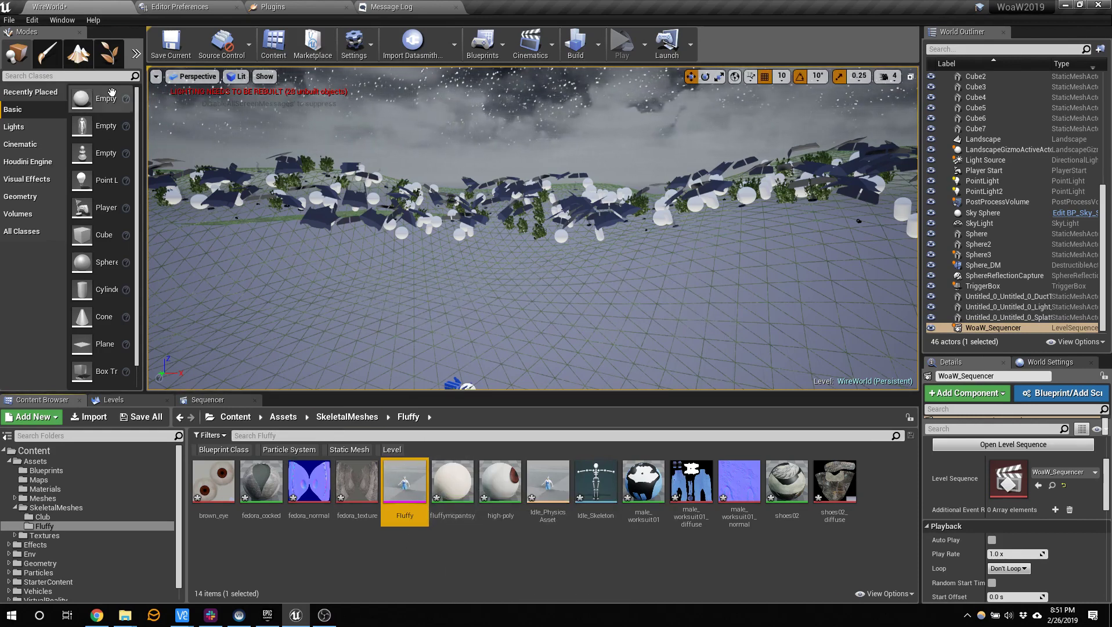
# Step: Import the Idle, Samba Dancing and Macarena Dance FBX files into the Fluffy folder as animations on Idle_Skeleton, with Import Mesh off
pyautogui.click(89, 416)
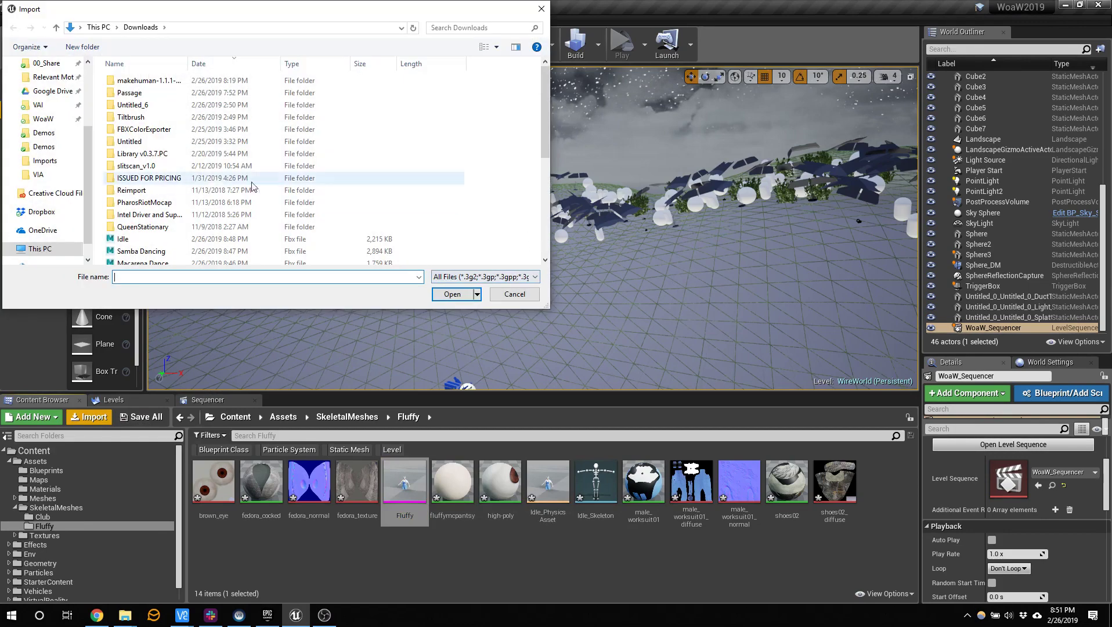
pyautogui.click(158, 253)
pyautogui.scroll(-2, 157, 249)
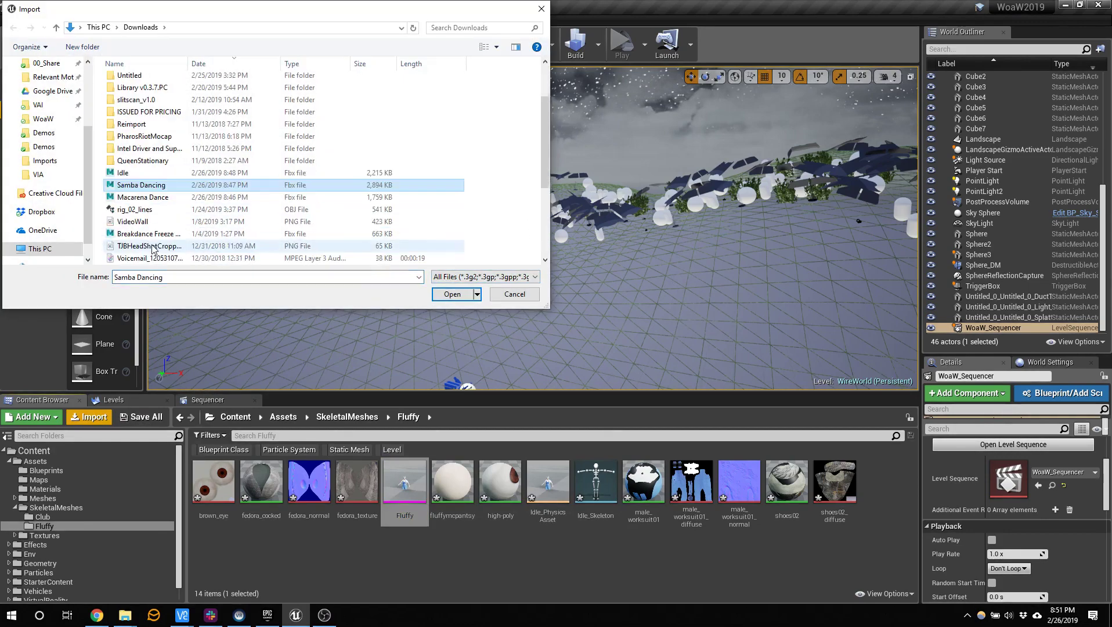
pyautogui.keyDown('ctrl'); pyautogui.click(142, 173); pyautogui.keyUp('ctrl')
pyautogui.keyDown('ctrl'); pyautogui.click(142, 197); pyautogui.keyUp('ctrl')
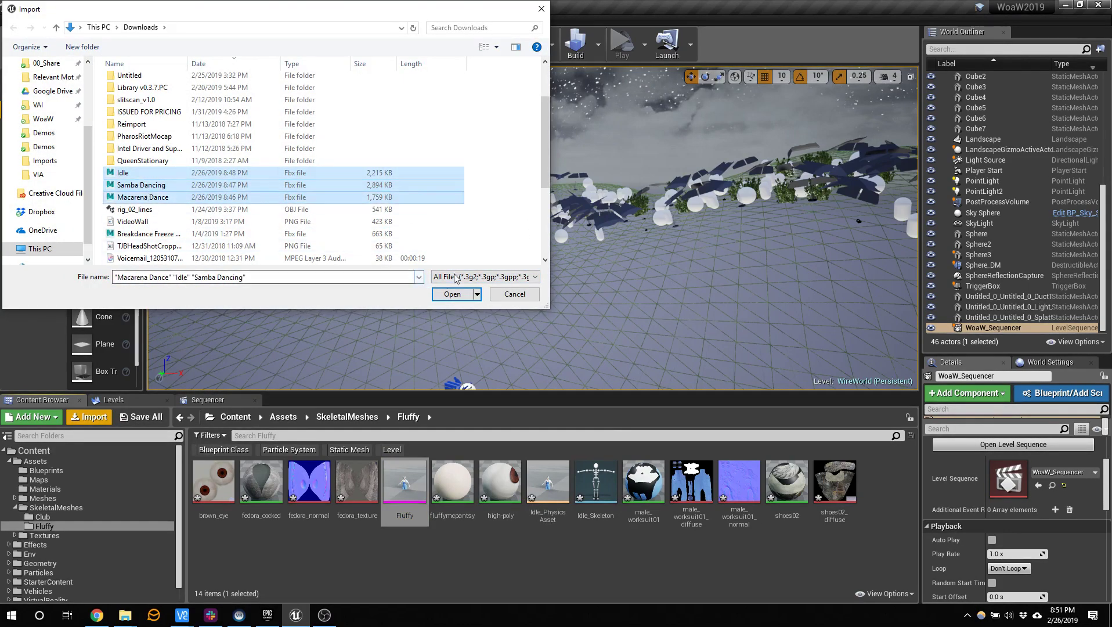
pyautogui.click(452, 295)
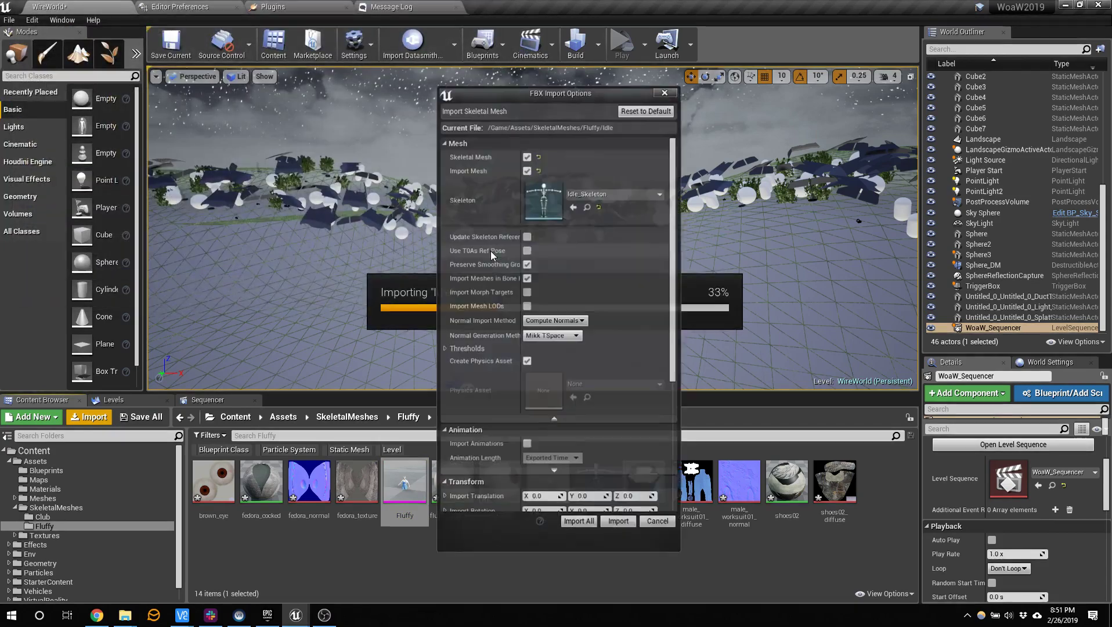
pyautogui.click(527, 170)
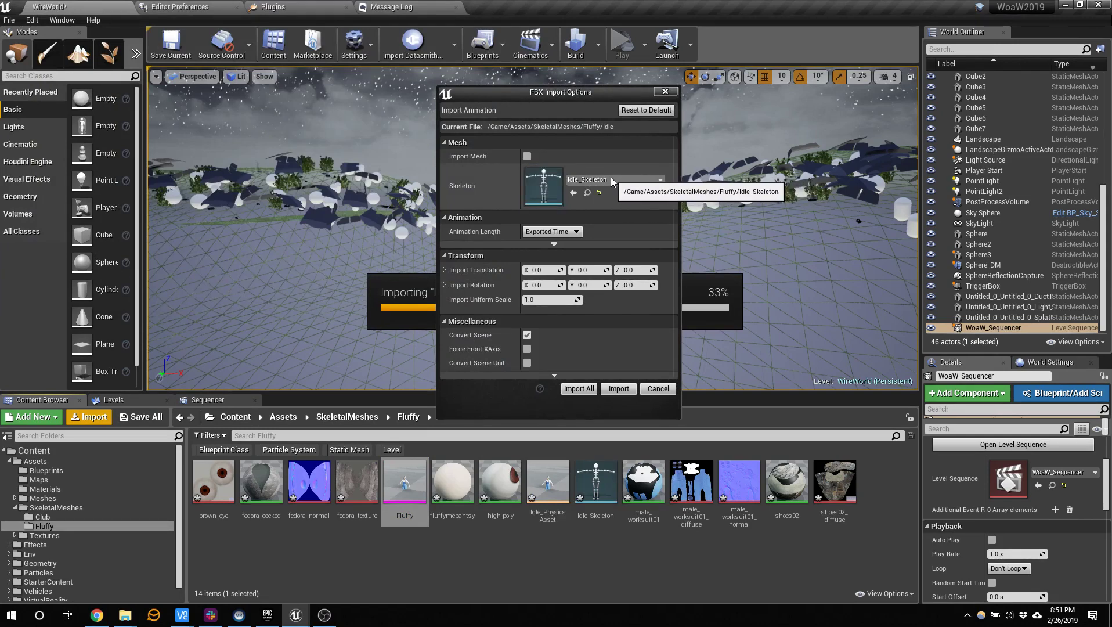
pyautogui.click(579, 389)
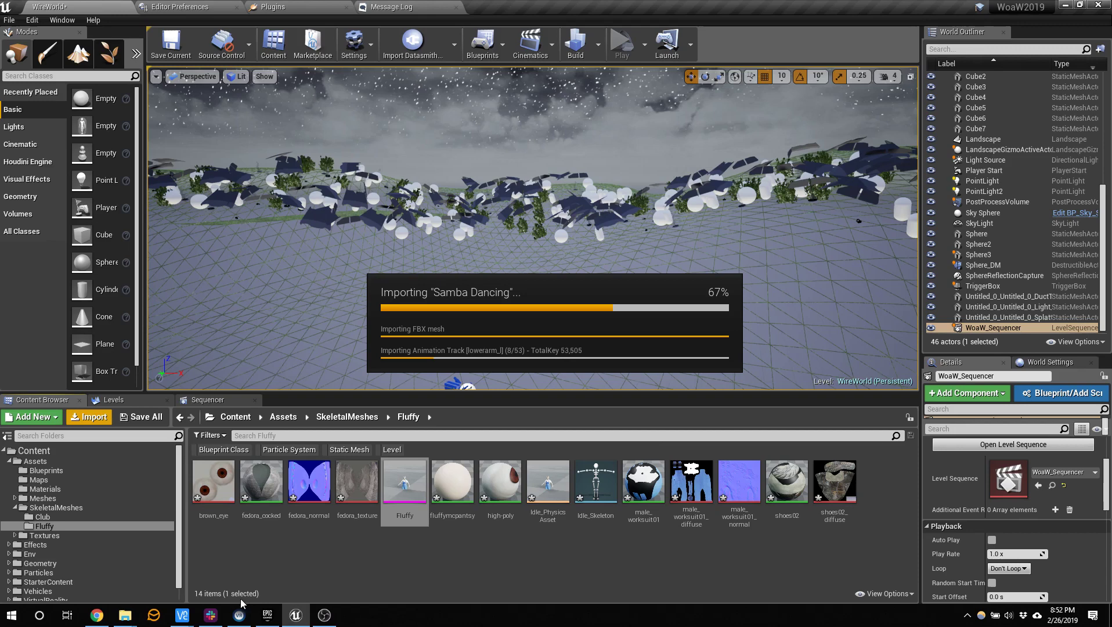
# Step: Switch to Mixamo in Chrome, search for "tpose", apply the T-Pose animation to the character and download it
pyautogui.click(96, 615)
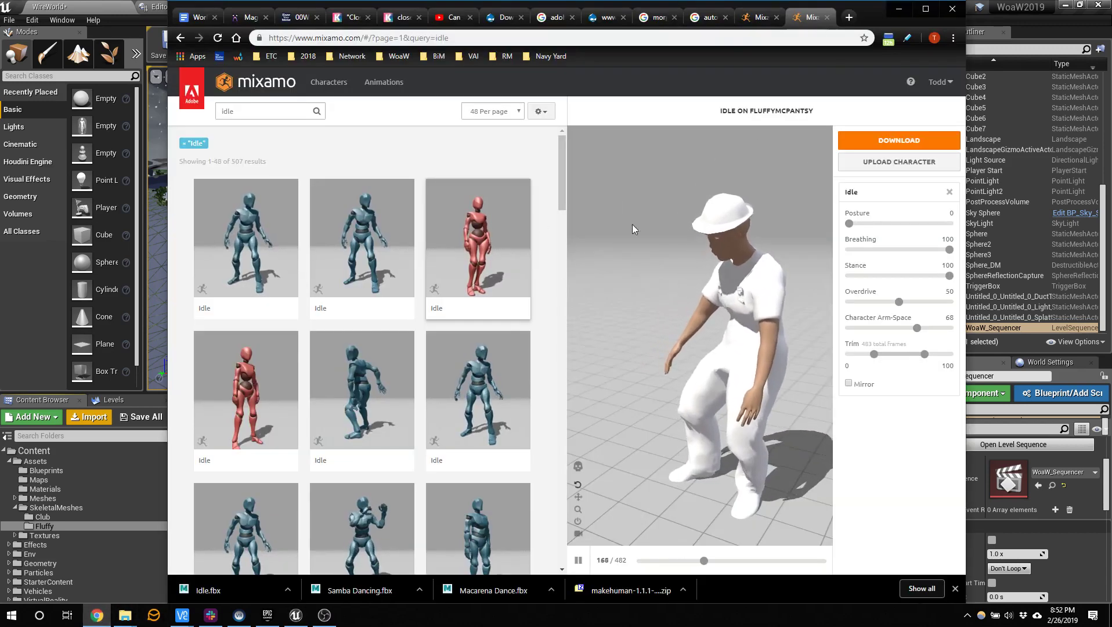
pyautogui.click(261, 111)
pyautogui.write('tpose')
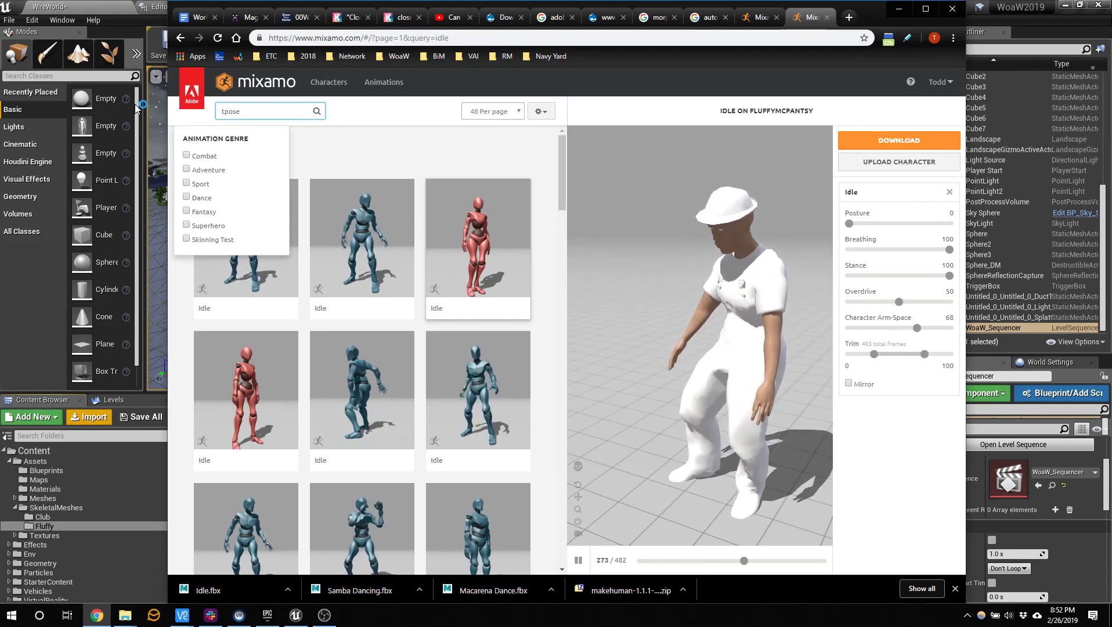
pyautogui.press('Return')
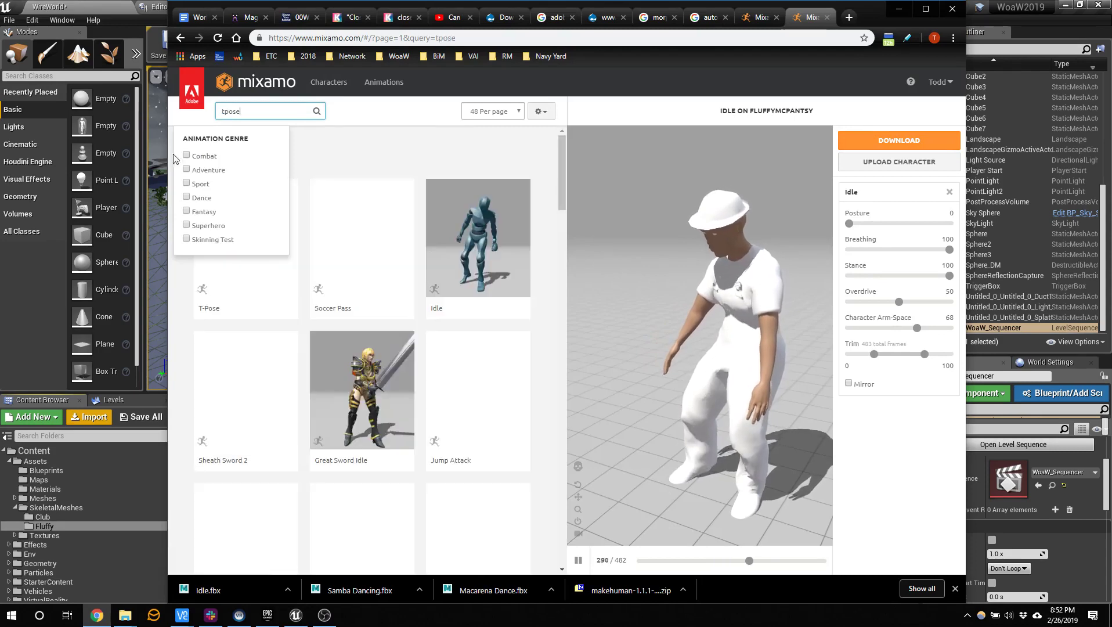
pyautogui.click(264, 233)
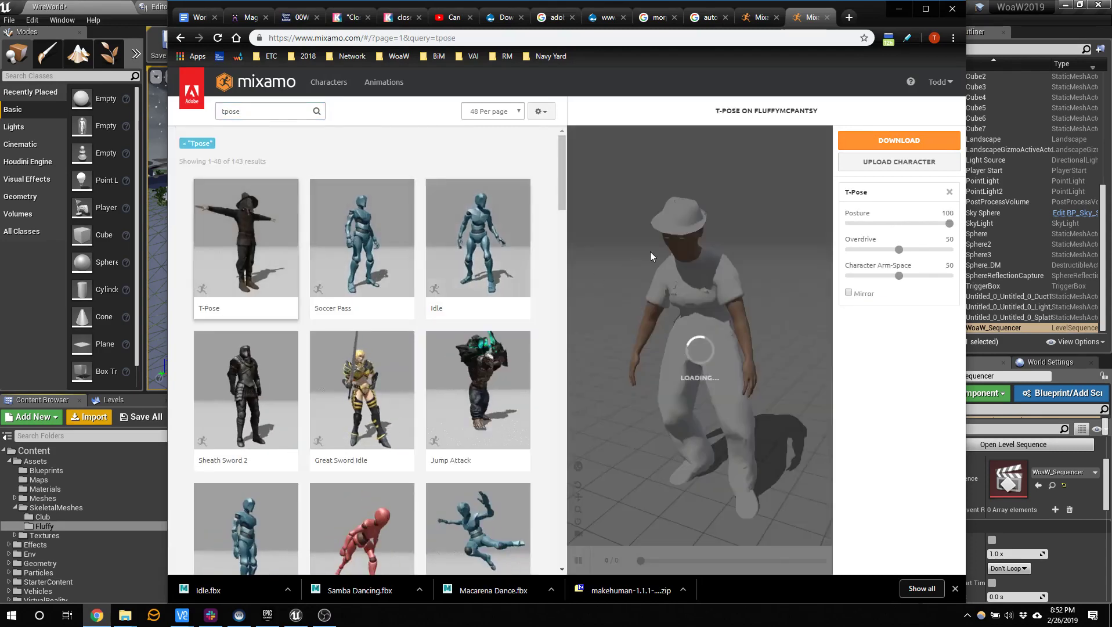
pyautogui.click(908, 143)
pyautogui.click(726, 273)
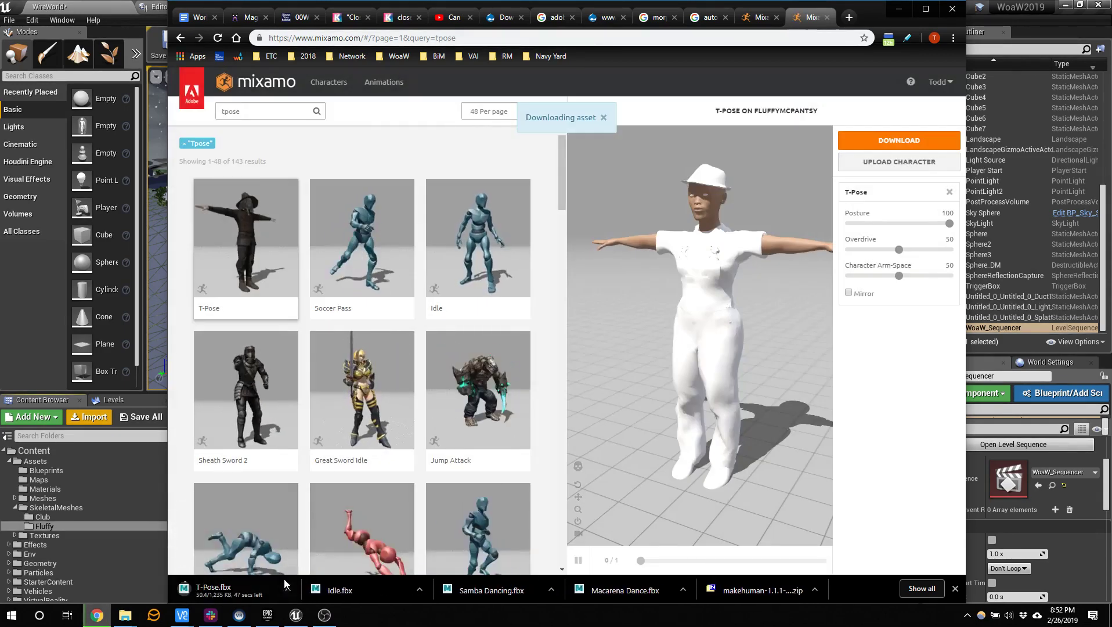
# Step: Show the downloading T-Pose file in the Downloads folder, and minimize the folder and browser windows
pyautogui.click(287, 589)
pyautogui.click(342, 551)
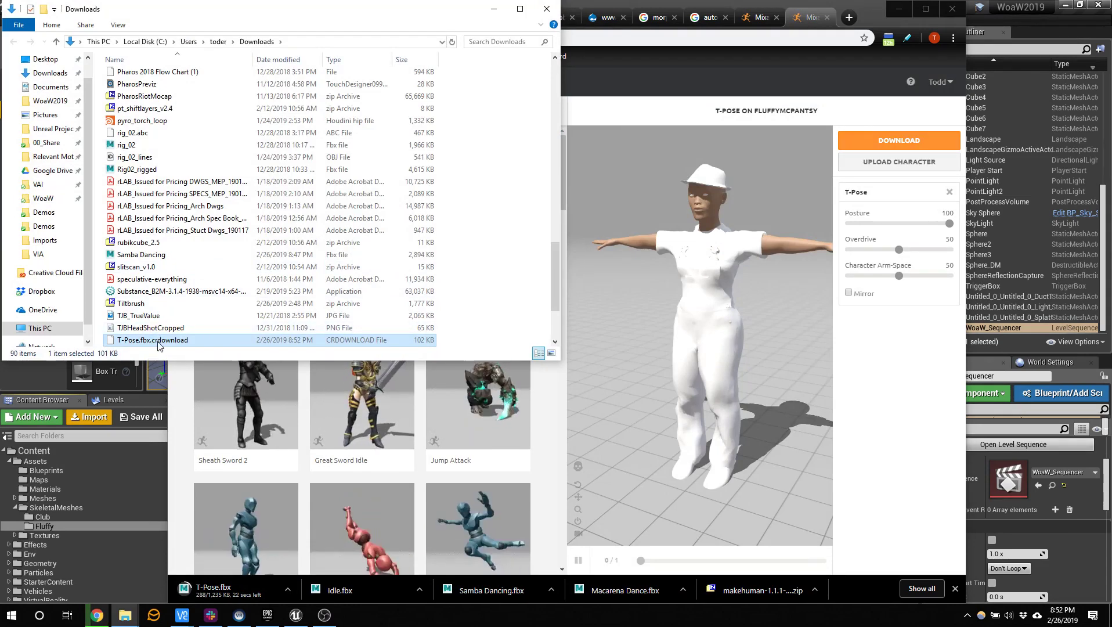
pyautogui.click(108, 527)
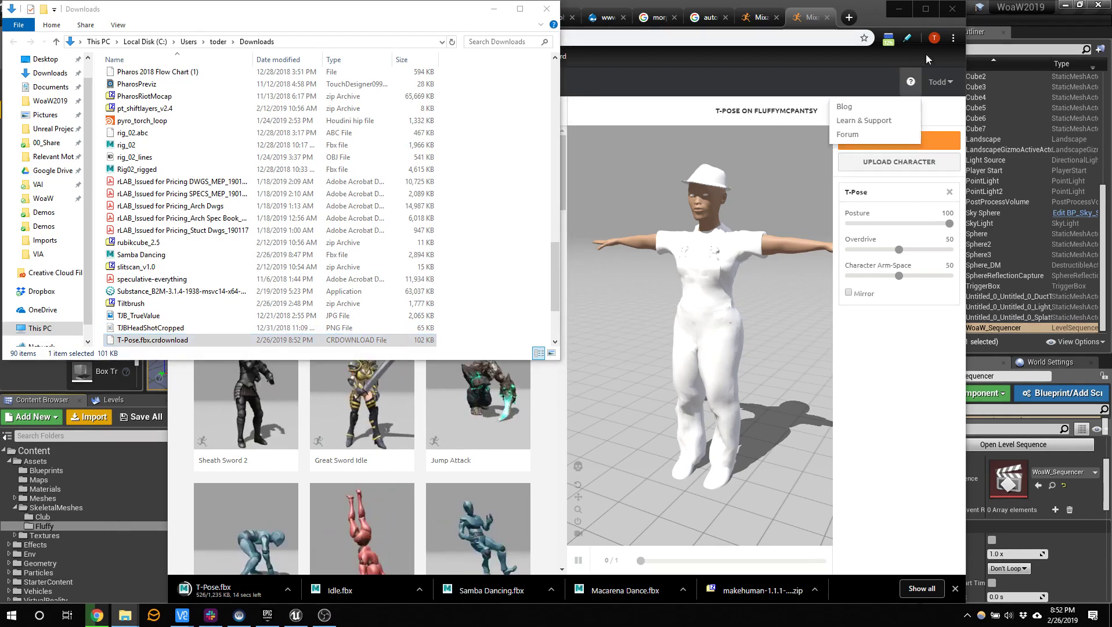
pyautogui.click(493, 9)
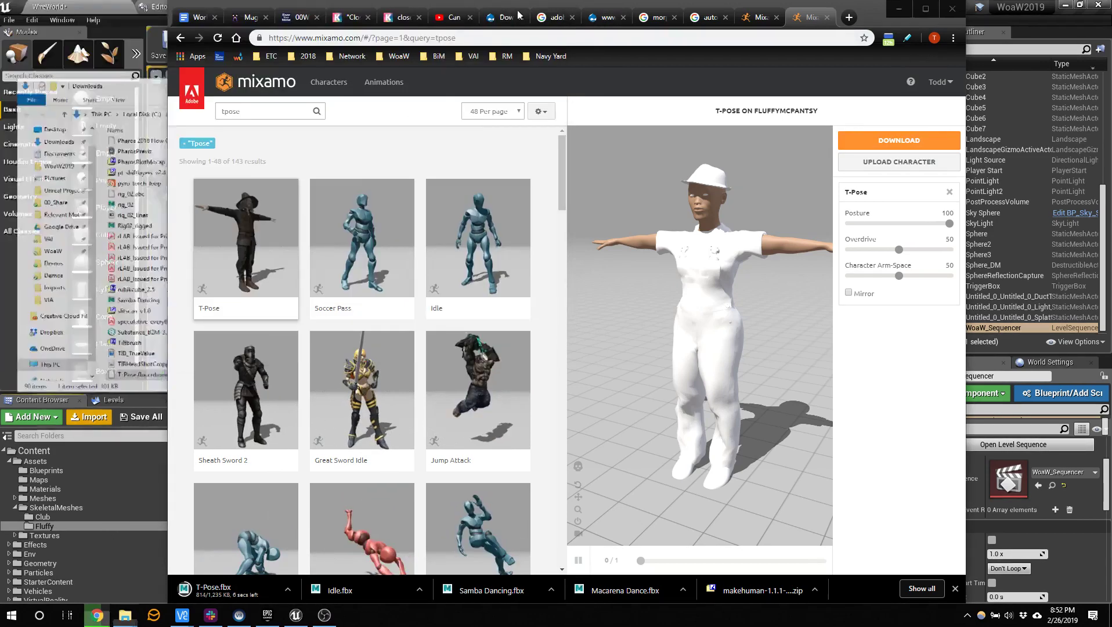
pyautogui.click(897, 9)
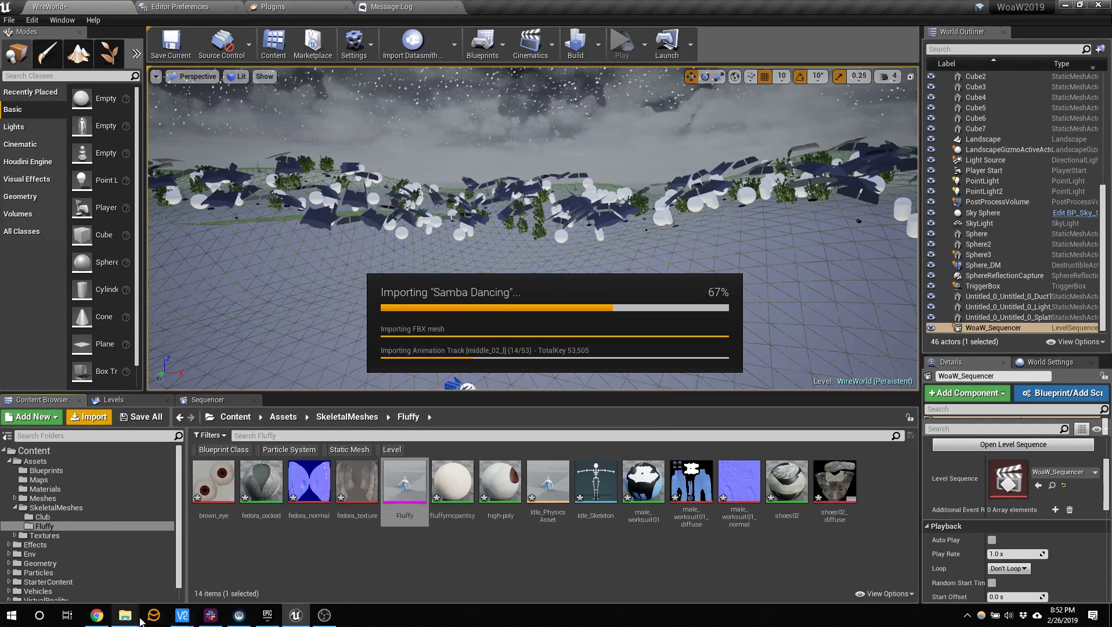
# Step: Switch to the MOCAPUNREAL session in VNC Viewer, finish Mixamo's auto-rigging of the character and proceed to animating it
pyautogui.click(221, 582)
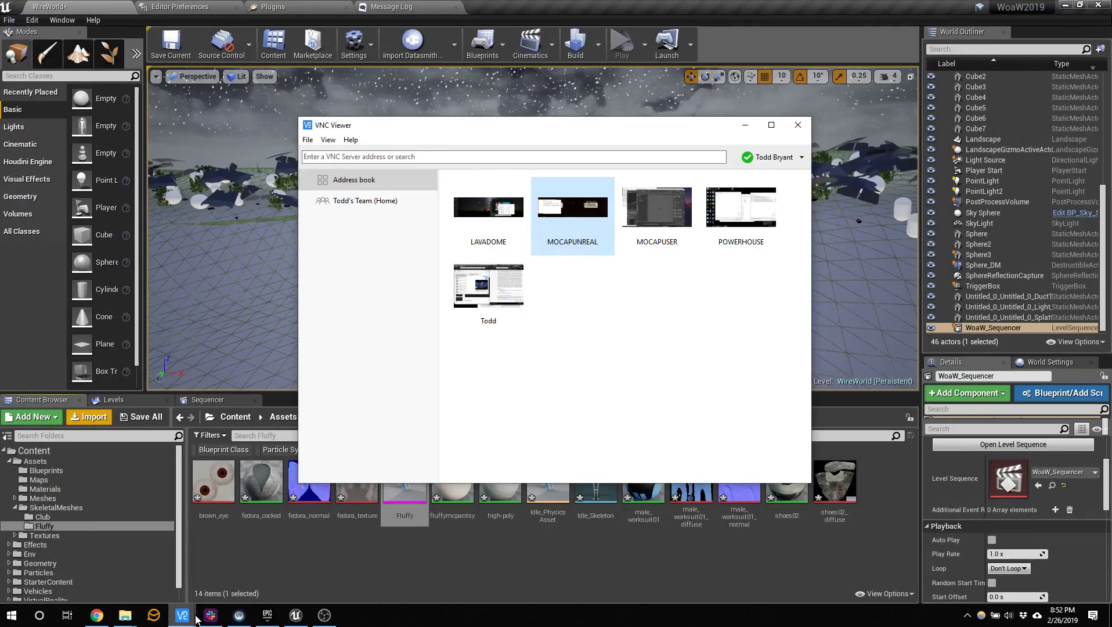
pyautogui.click(169, 565)
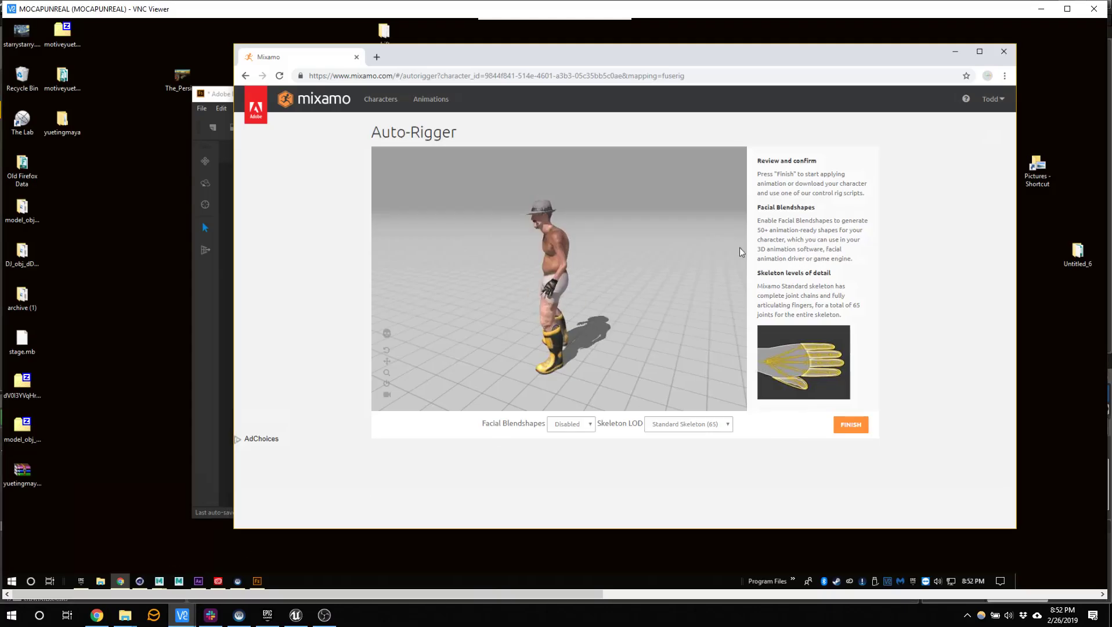
pyautogui.click(851, 424)
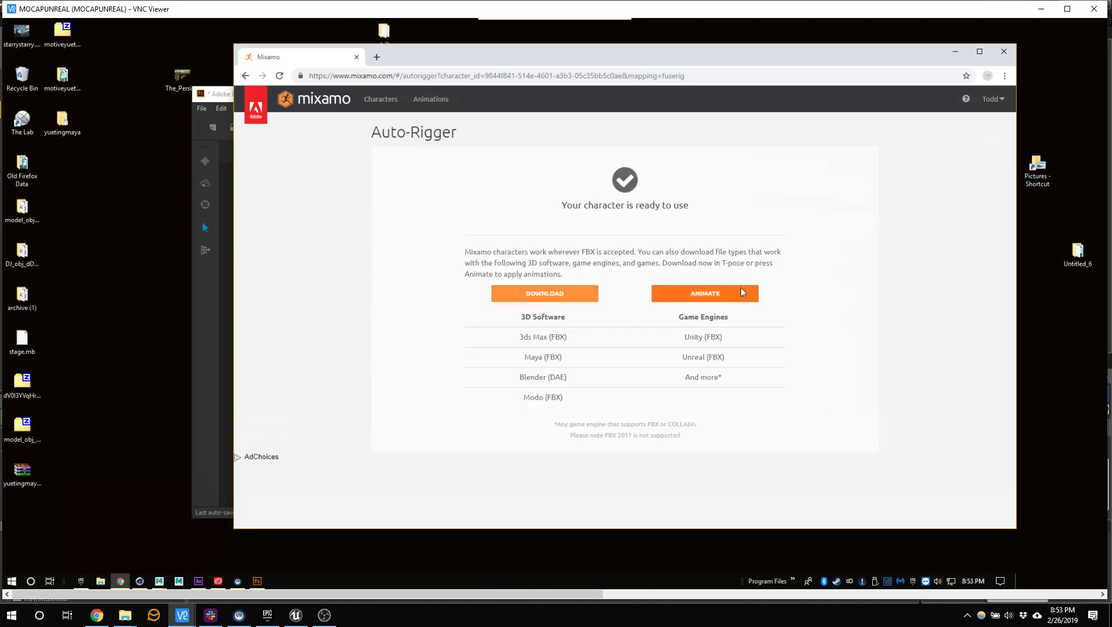
pyautogui.click(737, 290)
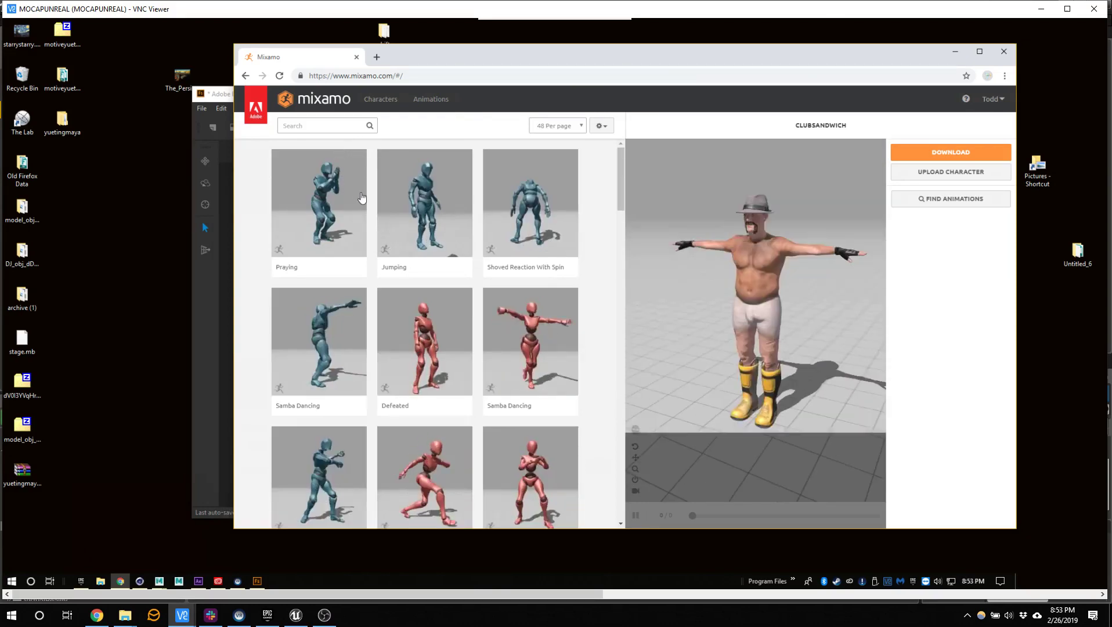
# Step: Search Mixamo for "boxing" and apply the second Boxing animation in the first row to the Clubsandwich character
pyautogui.click(333, 125)
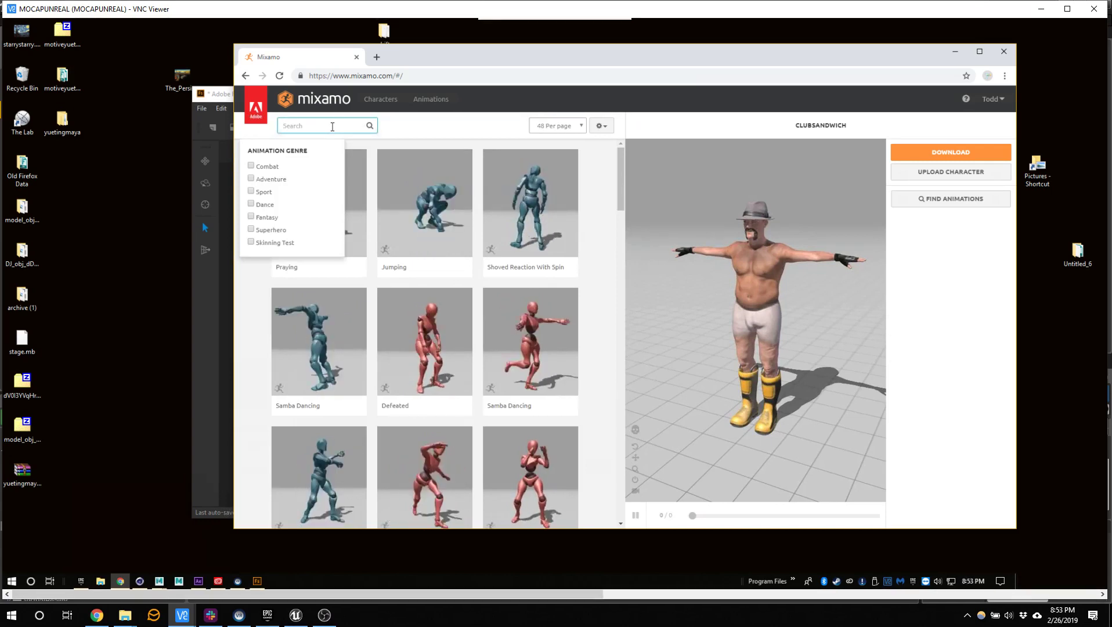
pyautogui.write('boxing')
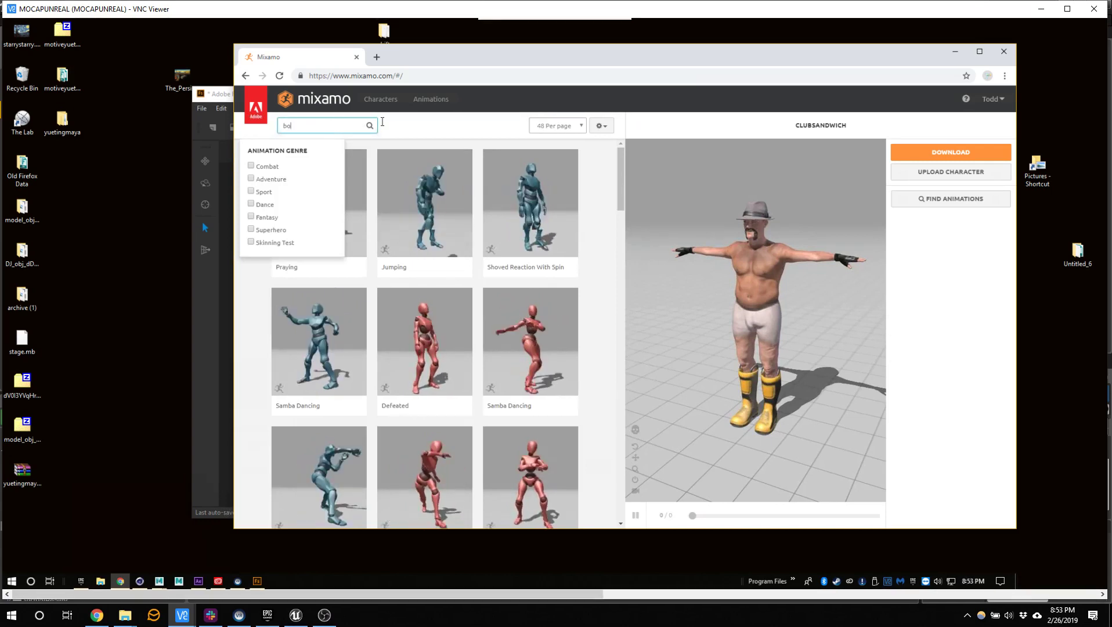
pyautogui.press('Return')
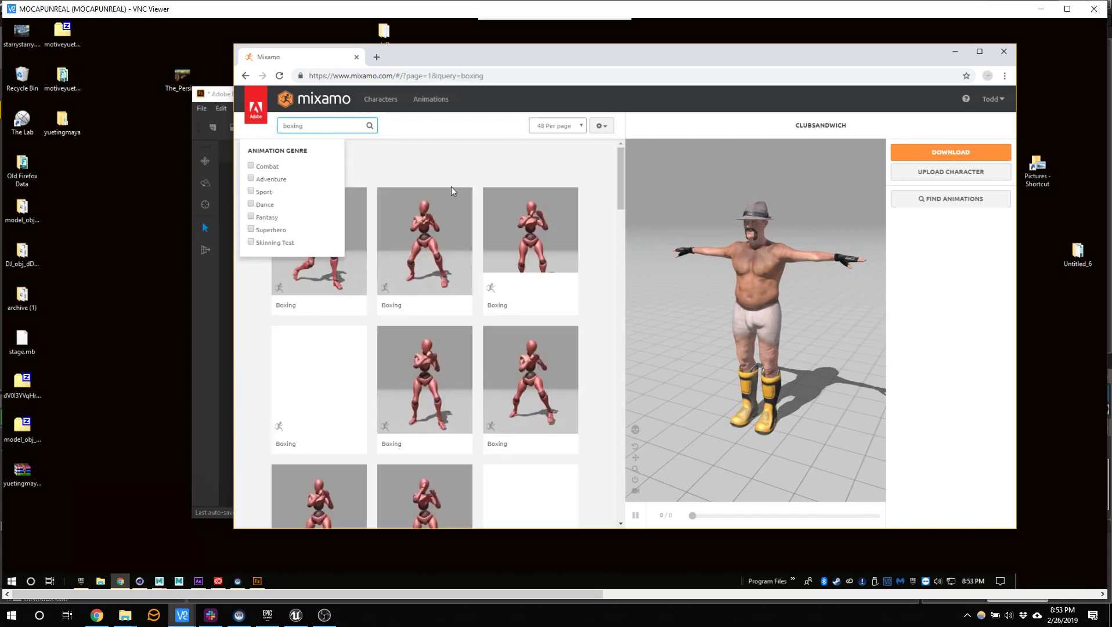
pyautogui.click(434, 229)
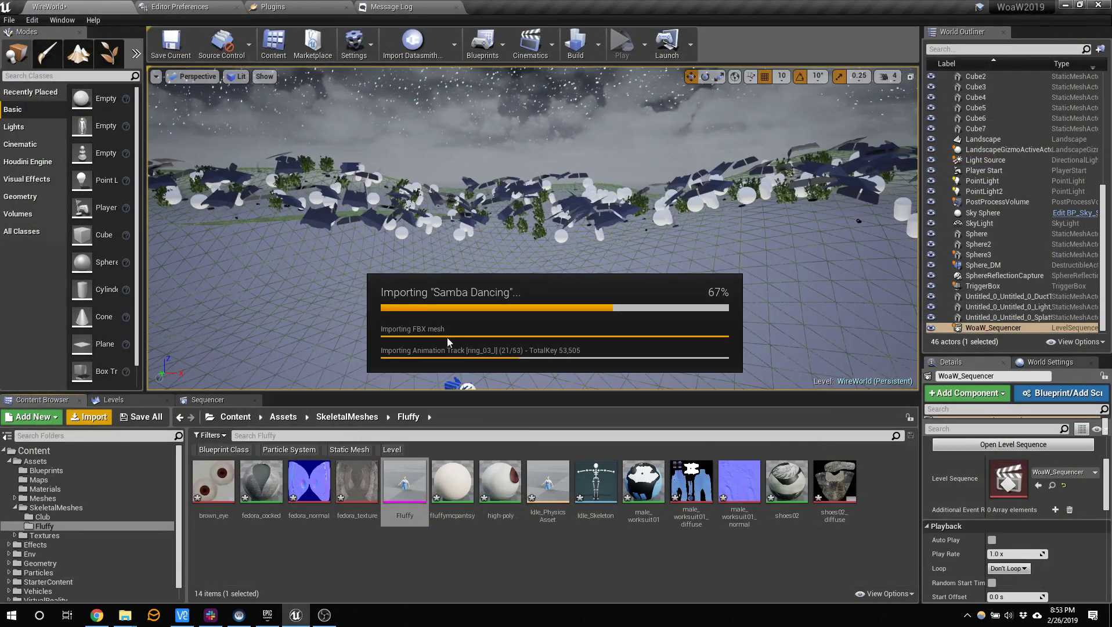
# Step: Close the Epic Games Launcher, VNC Viewer and Slack windows while the animation import runs
pyautogui.click(267, 614)
pyautogui.click(1093, 130)
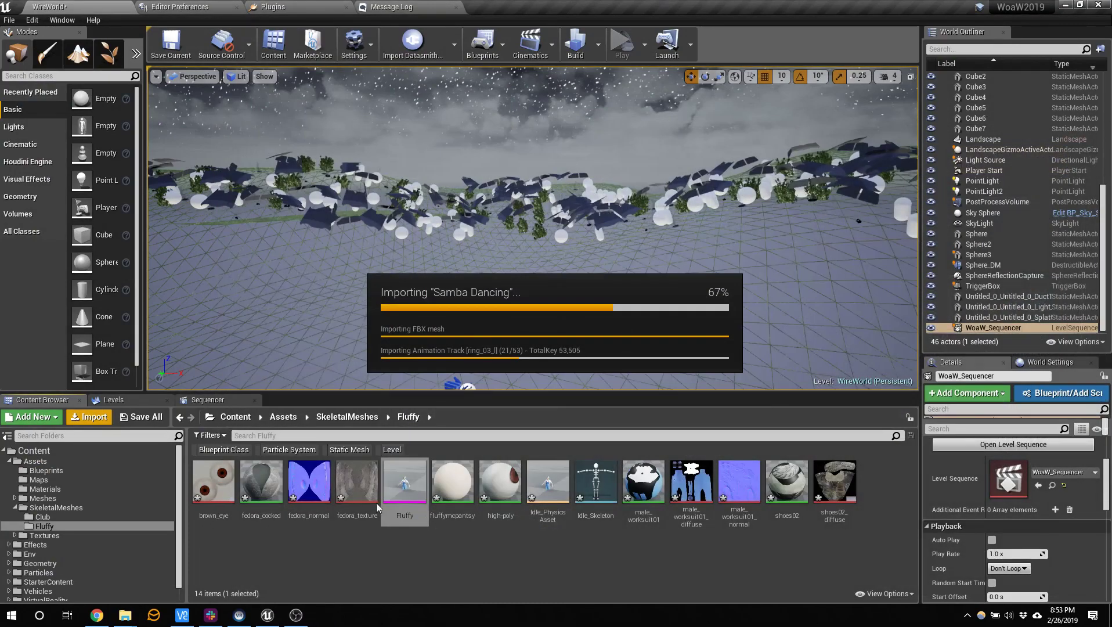
pyautogui.click(188, 612)
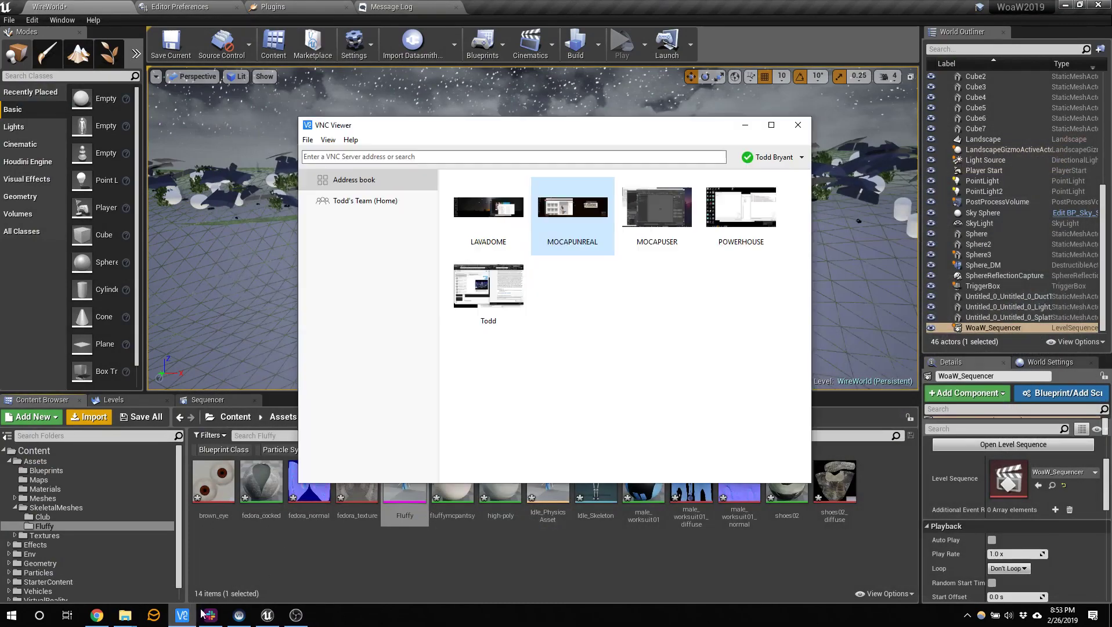
pyautogui.click(799, 125)
pyautogui.click(180, 620)
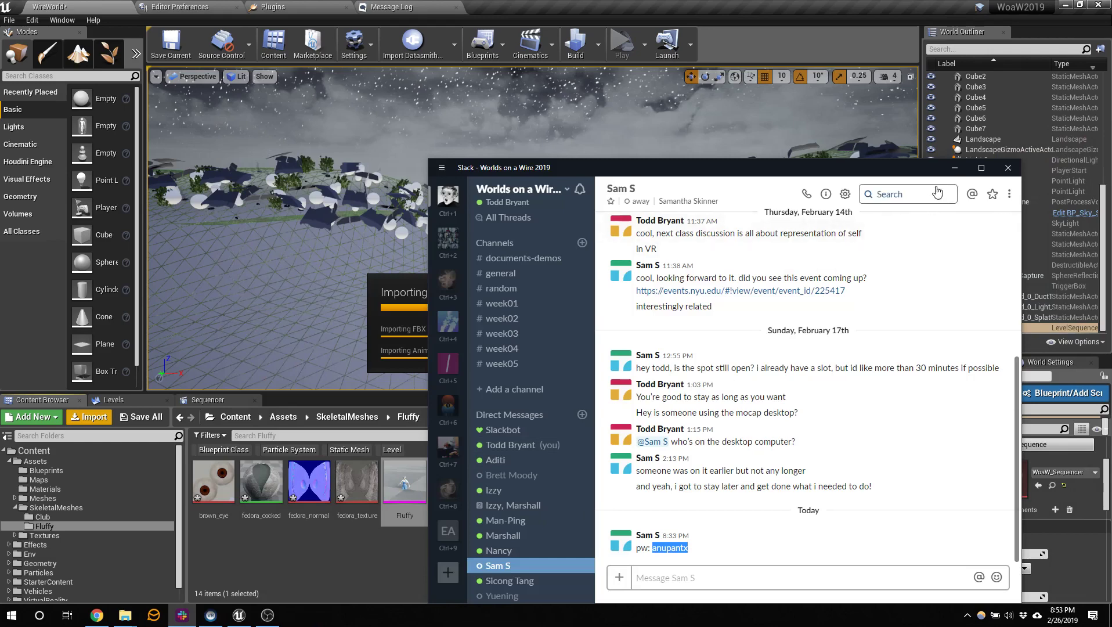
pyautogui.click(1016, 168)
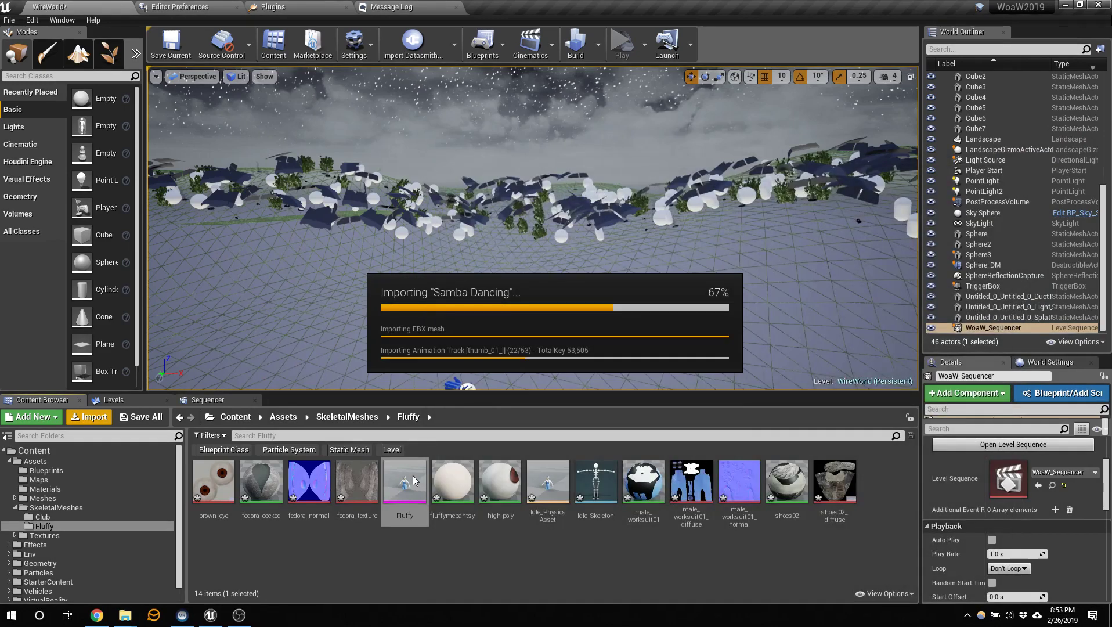
# Step: Close the remaining background program and the Chrome window containing Mixamo
pyautogui.click(182, 615)
pyautogui.click(1003, 428)
pyautogui.moveTo(100, 620)
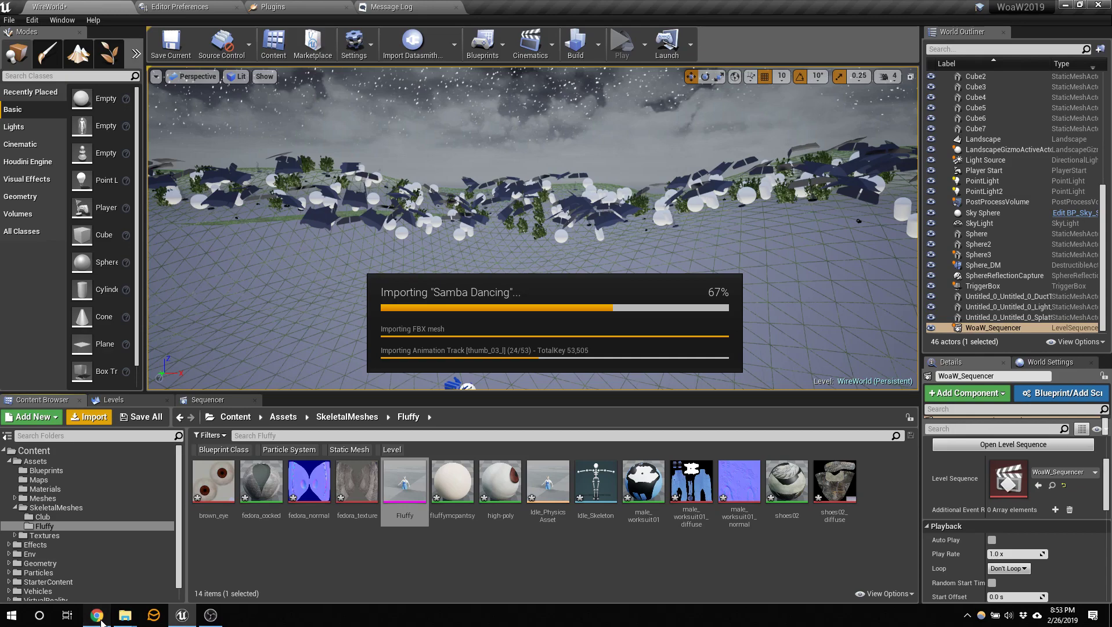
pyautogui.click(100, 619)
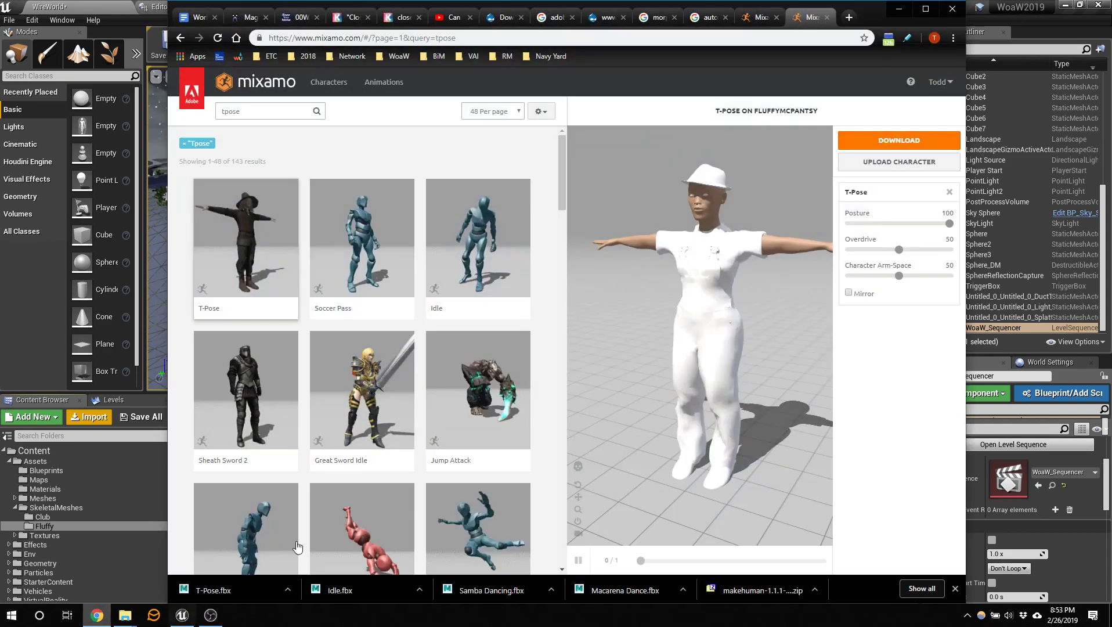
pyautogui.click(951, 8)
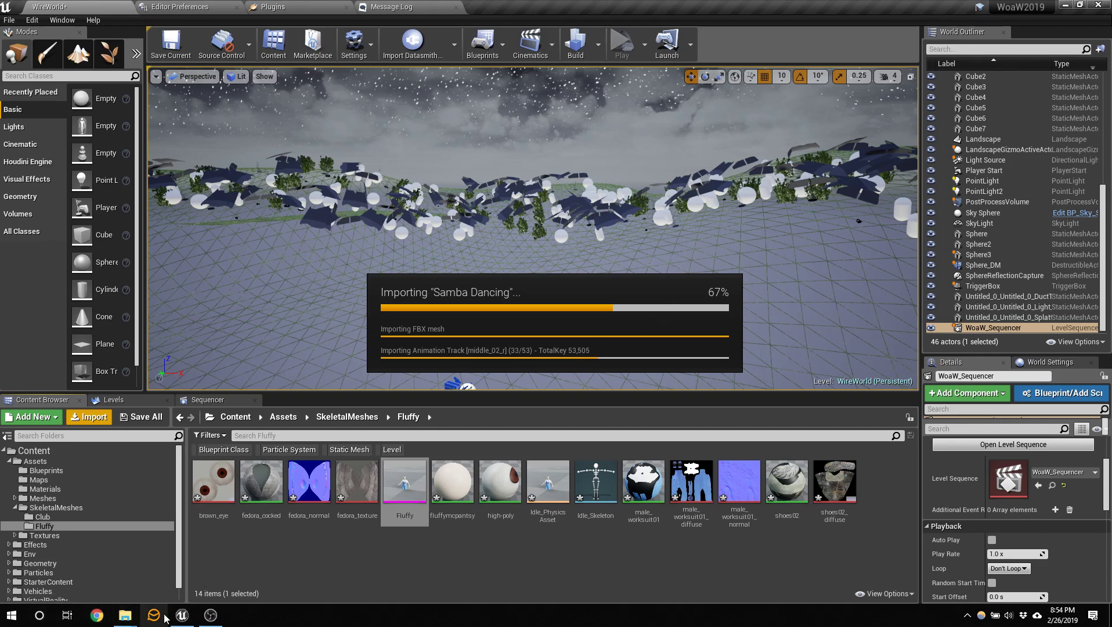
# Step: Launch VNC Viewer again and reconnect to the MOCAPUNREAL computer
pyautogui.click(47, 618)
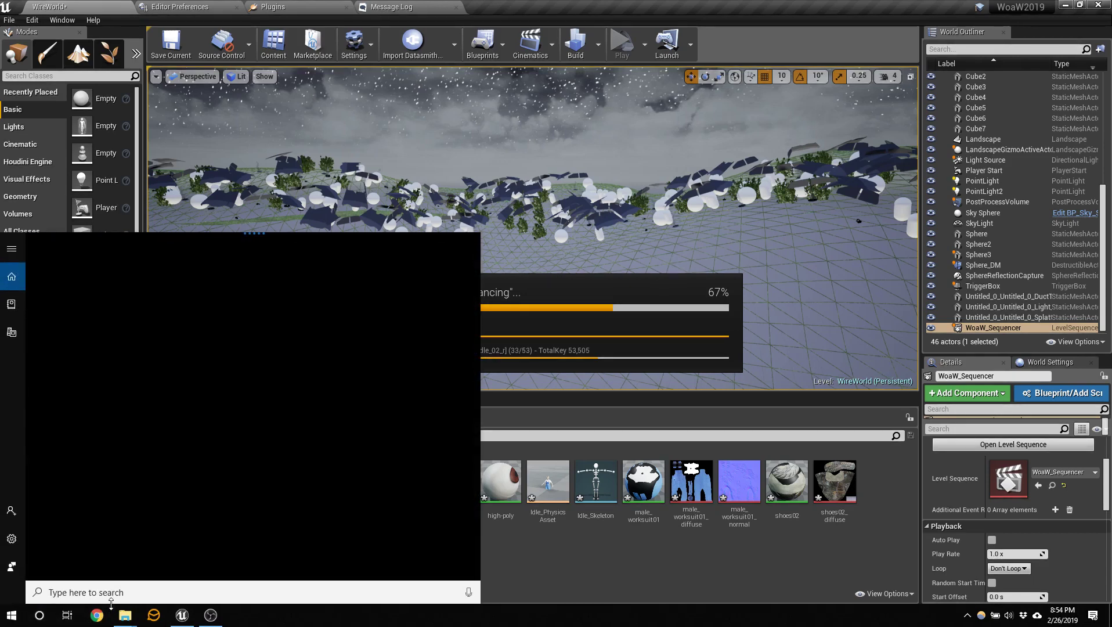
pyautogui.write('vnc')
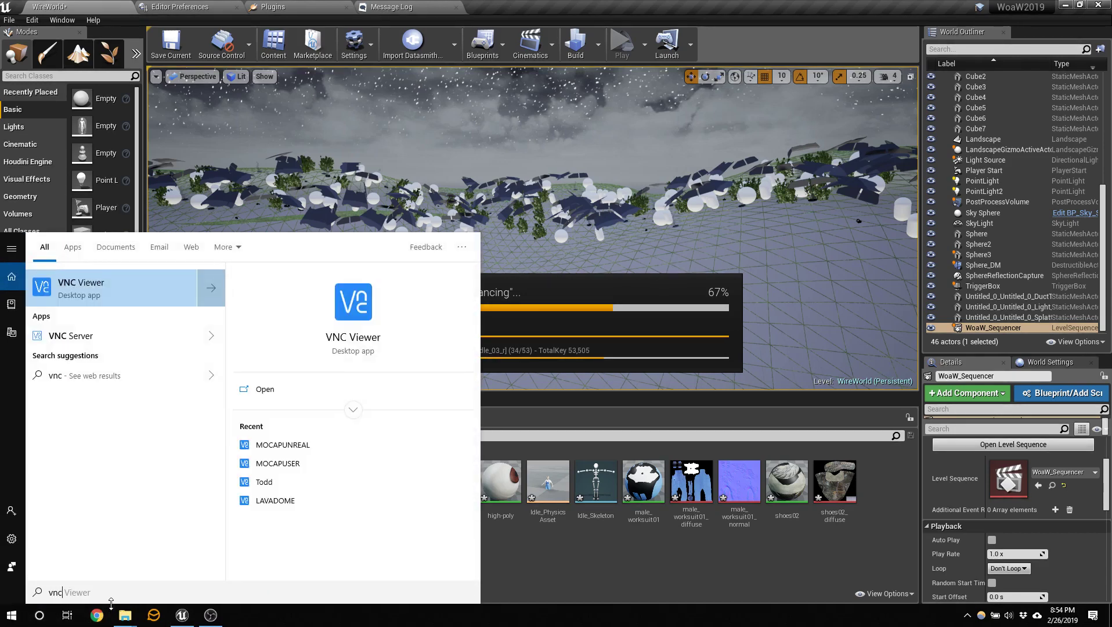
pyautogui.press('Return')
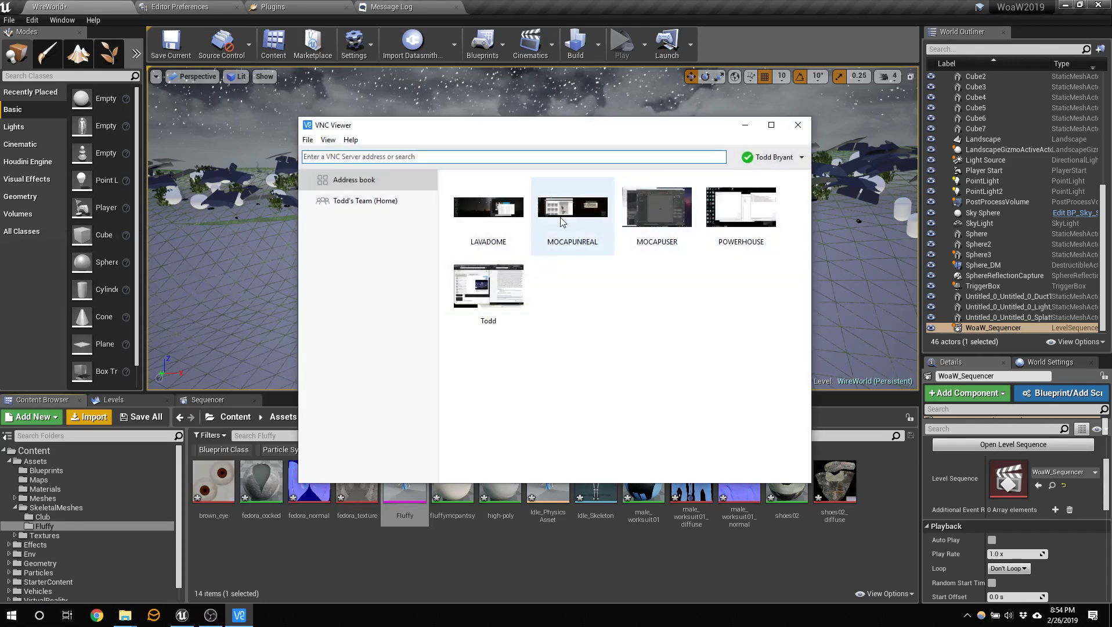
pyautogui.doubleClick(561, 221)
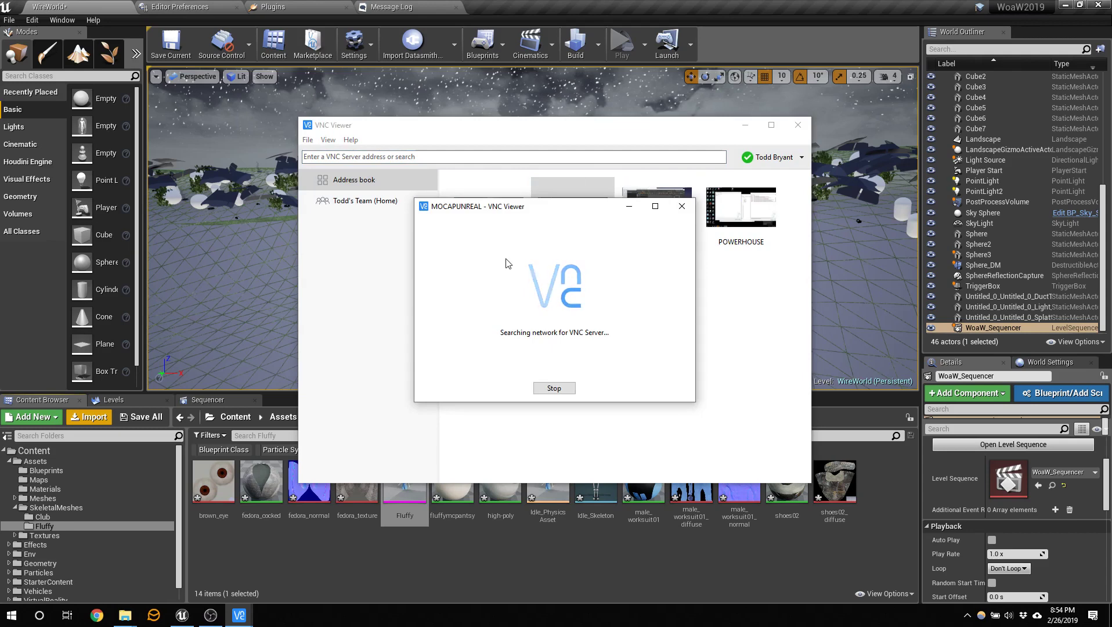
pyautogui.click(496, 557)
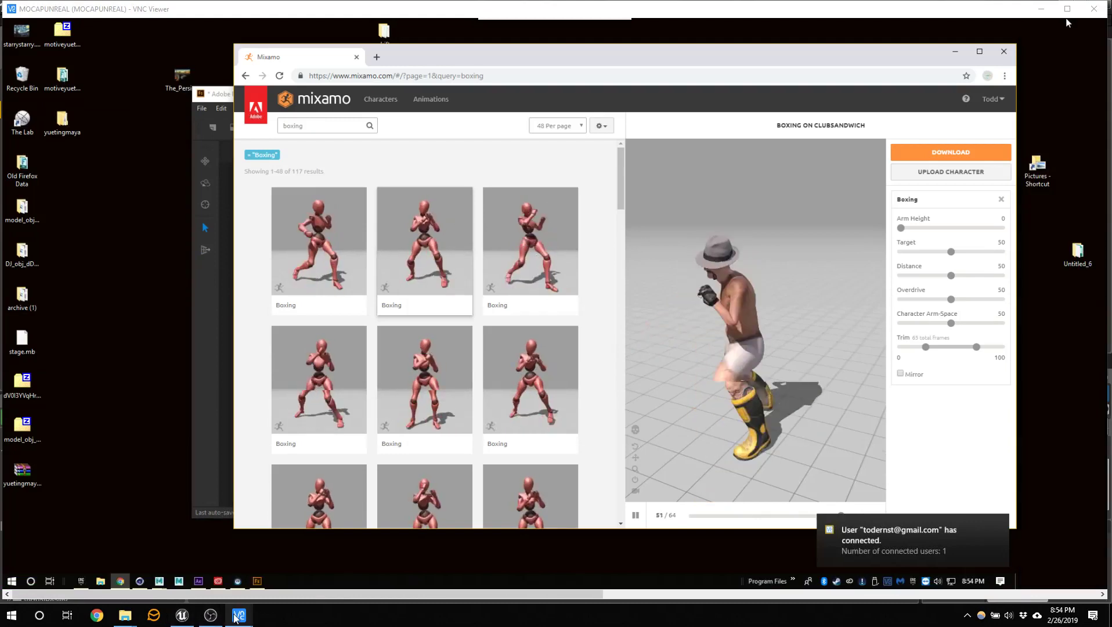
# Step: Minimize the remote session to check the Samba Dancing import progress in the local Unreal Editor
pyautogui.moveTo(235, 617)
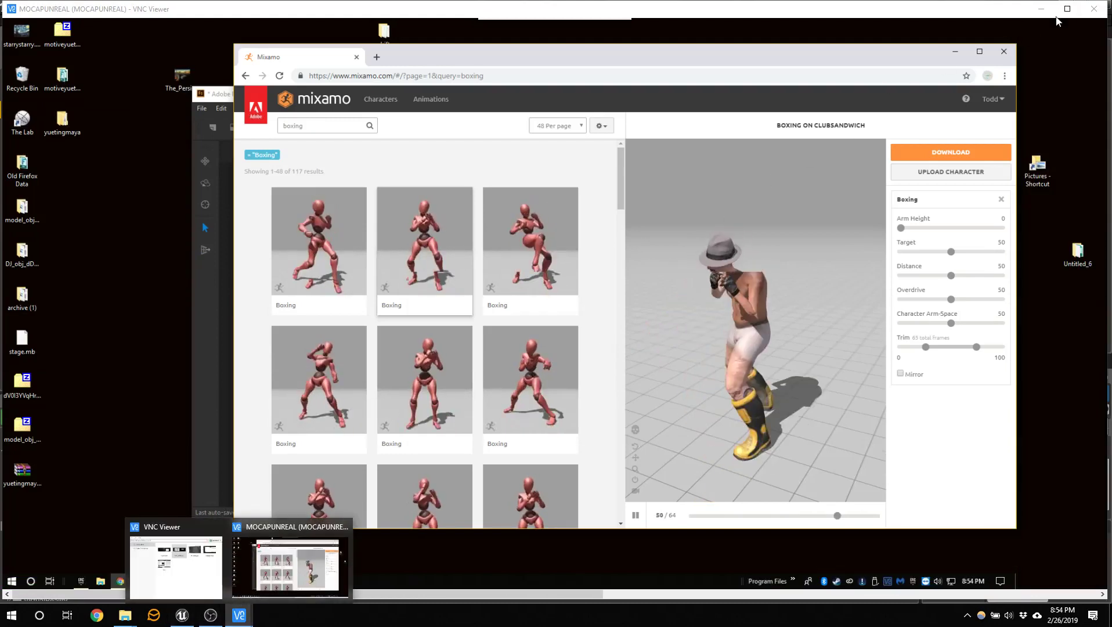
pyautogui.click(1040, 8)
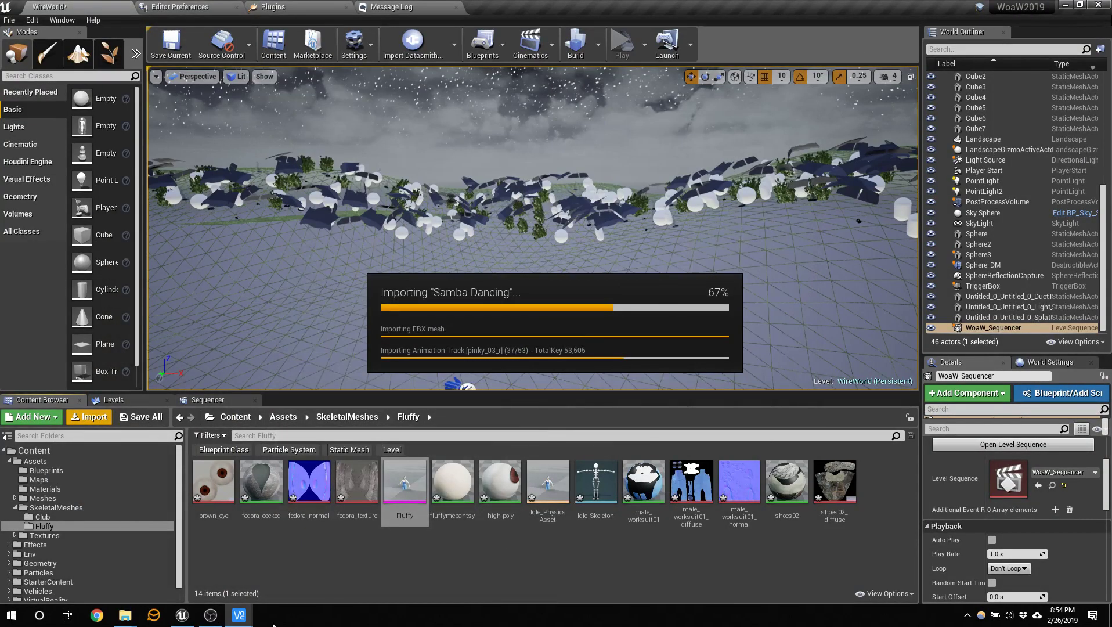
# Step: Return to Mixamo in the MOCAPUNREAL session and download the Clubsandwich Boxing animation as FBX with skin at 30 frames per second
pyautogui.moveTo(239, 616)
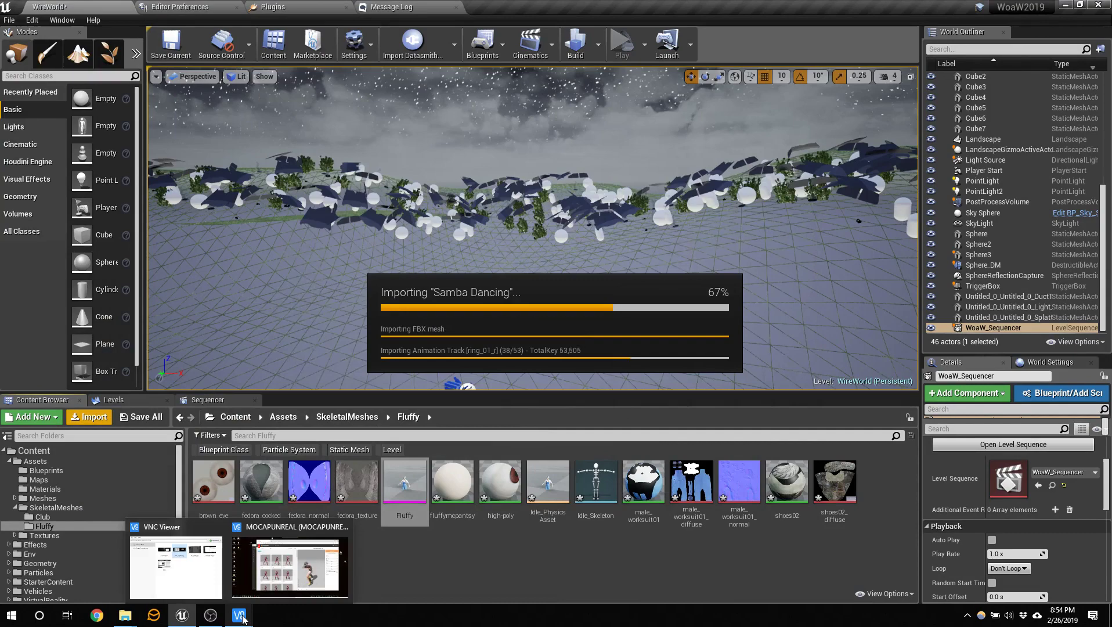
pyautogui.click(273, 585)
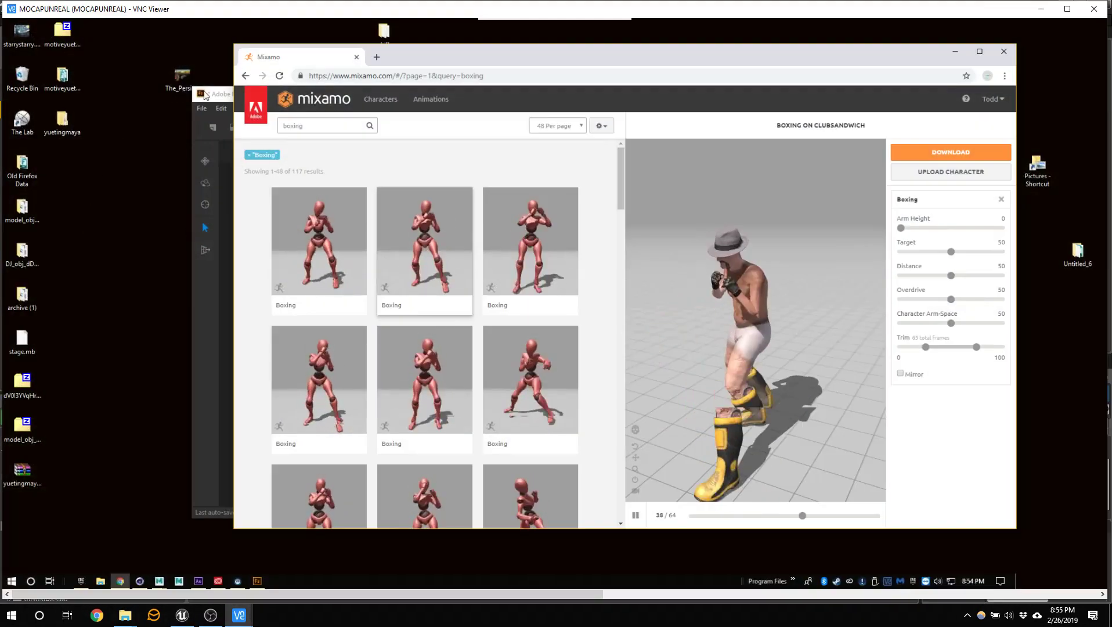
pyautogui.click(961, 153)
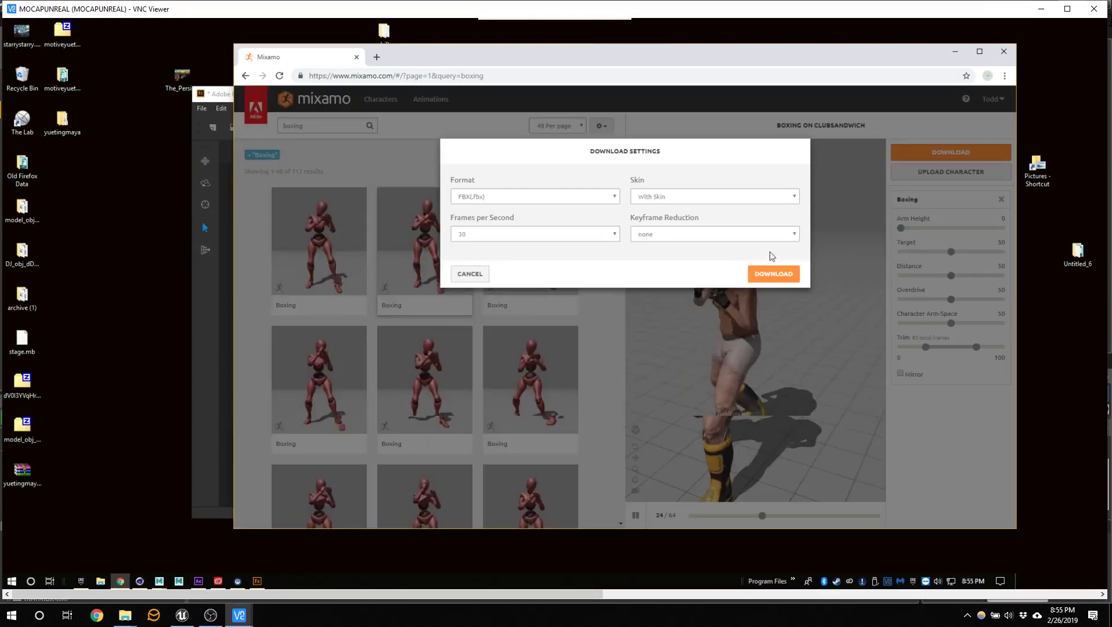
pyautogui.click(774, 273)
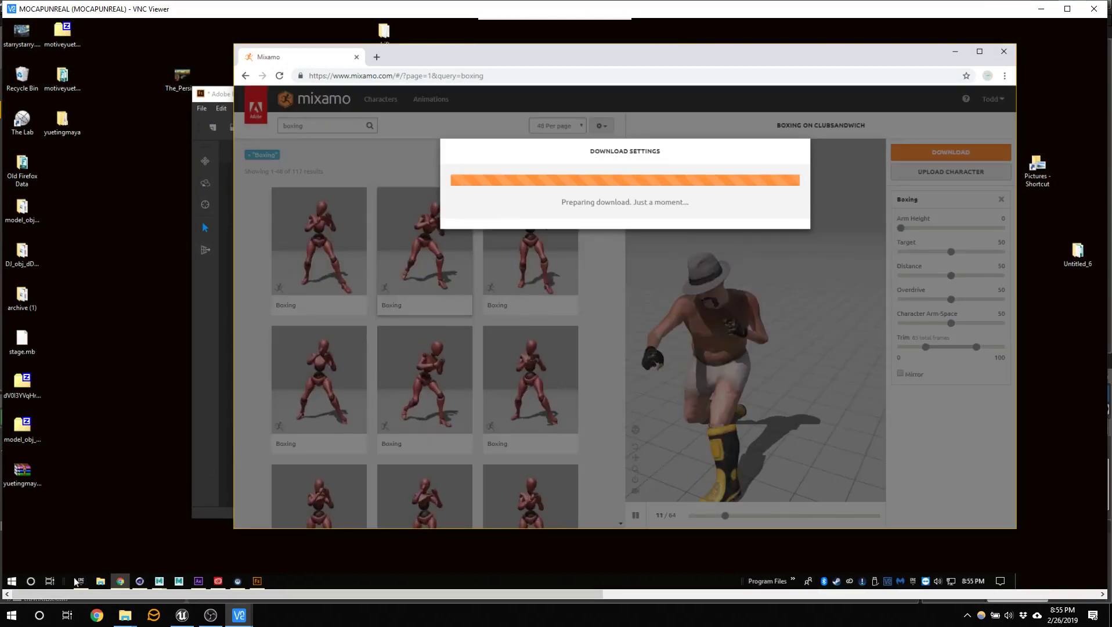
# Step: Switch to the Epic Games Launcher on the remote computer and launch Unreal Engine 4.20.3
pyautogui.click(81, 580)
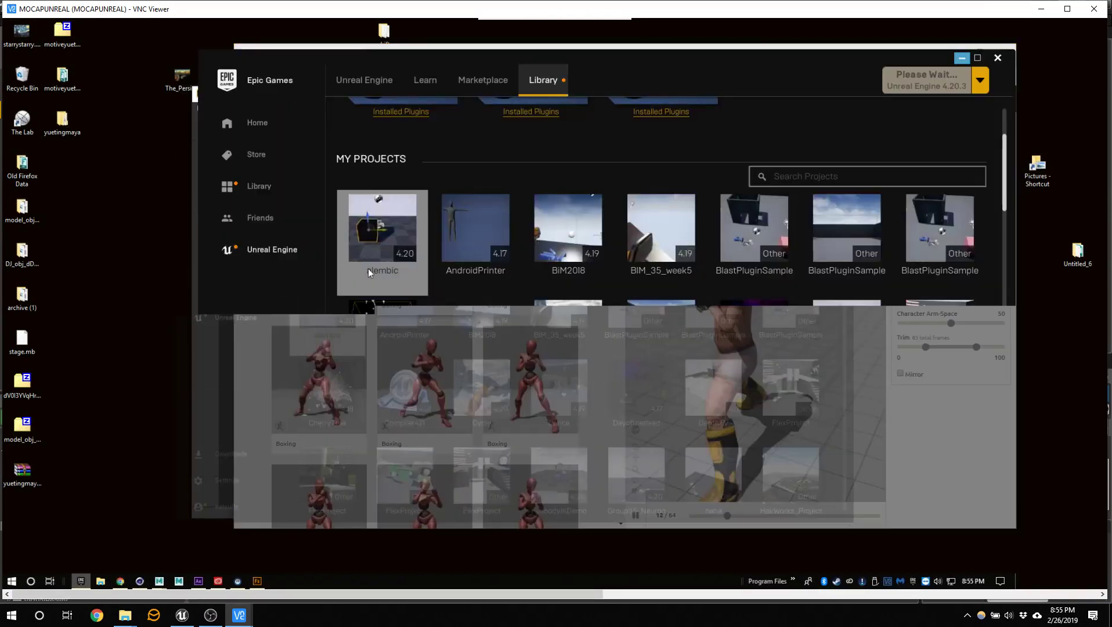
pyautogui.scroll(1, 838, 154)
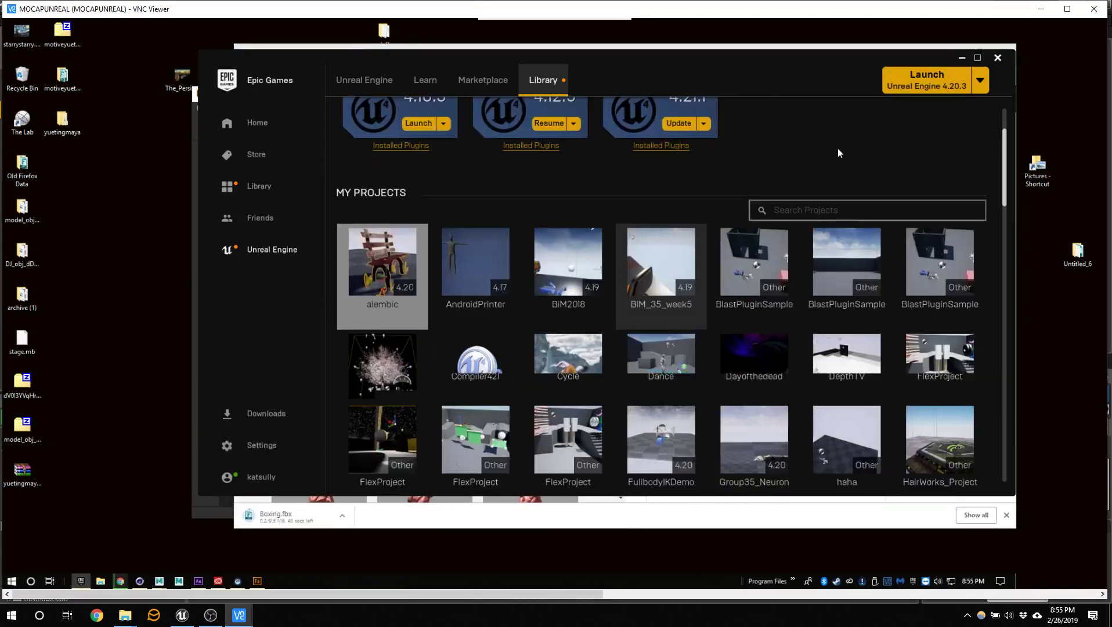
pyautogui.scroll(3, 818, 186)
pyautogui.click(928, 74)
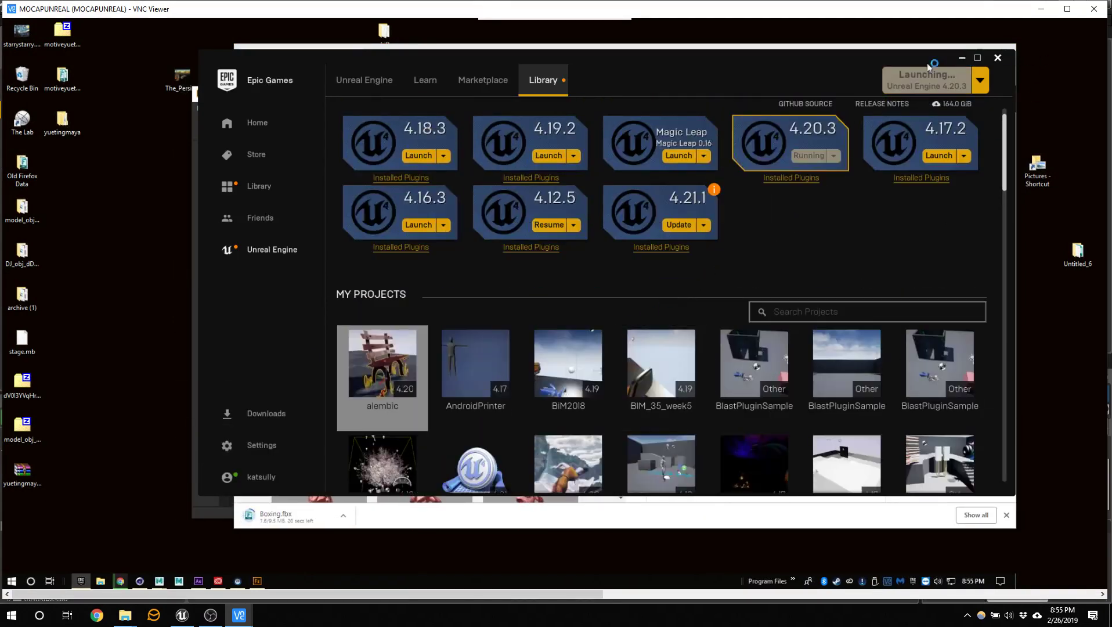
# Step: Switch to the local WoaW2019 Unreal Editor to check the animation import again
pyautogui.moveTo(191, 622)
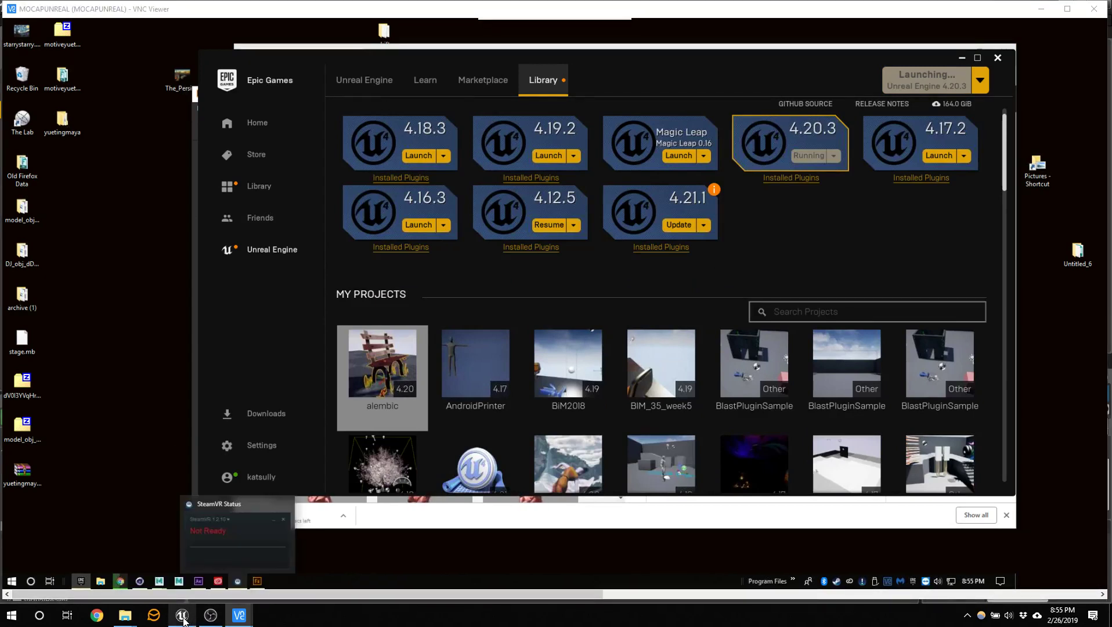
pyautogui.click(182, 616)
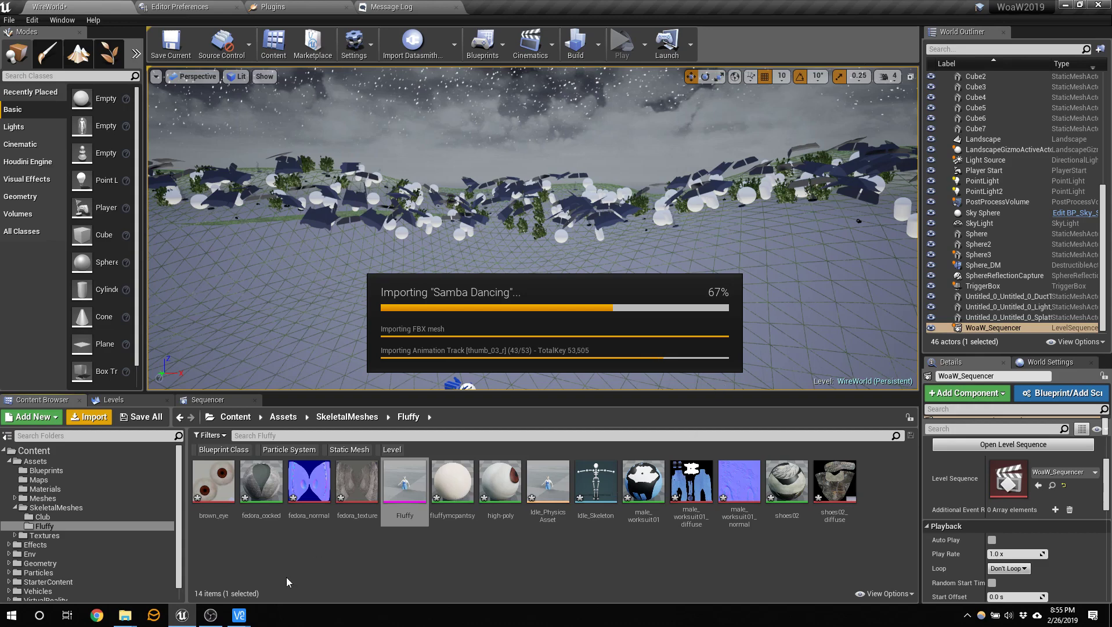
# Step: Return to the MOCAPUNREAL session and minimize the Epic Games Launcher, Mixamo browser, Adobe Fuse and Creative Cloud windows
pyautogui.moveTo(213, 615)
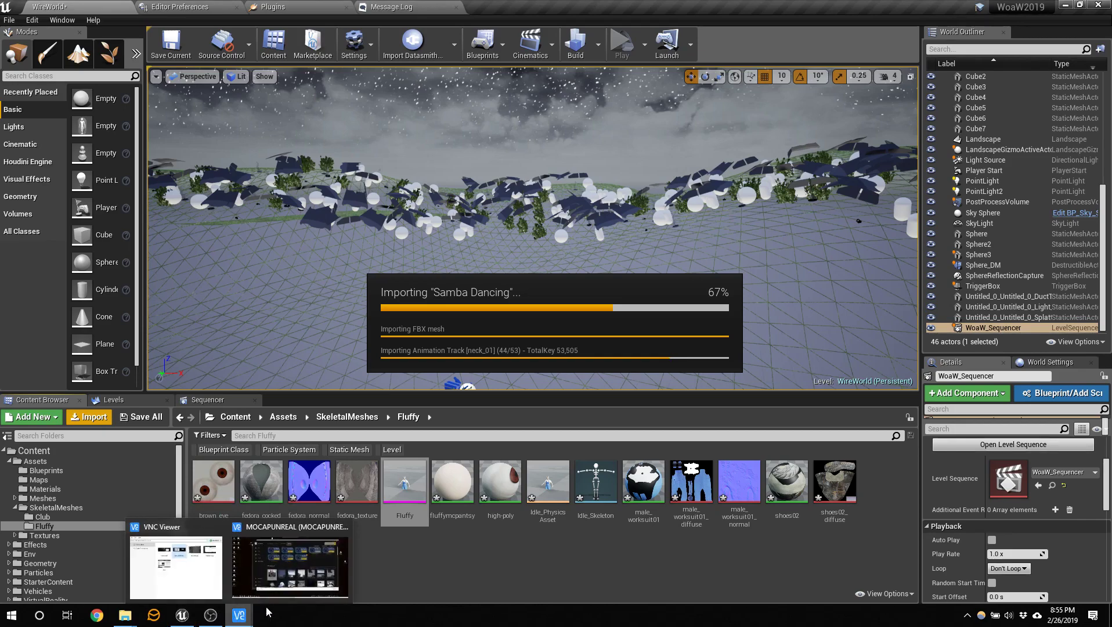
pyautogui.click(296, 581)
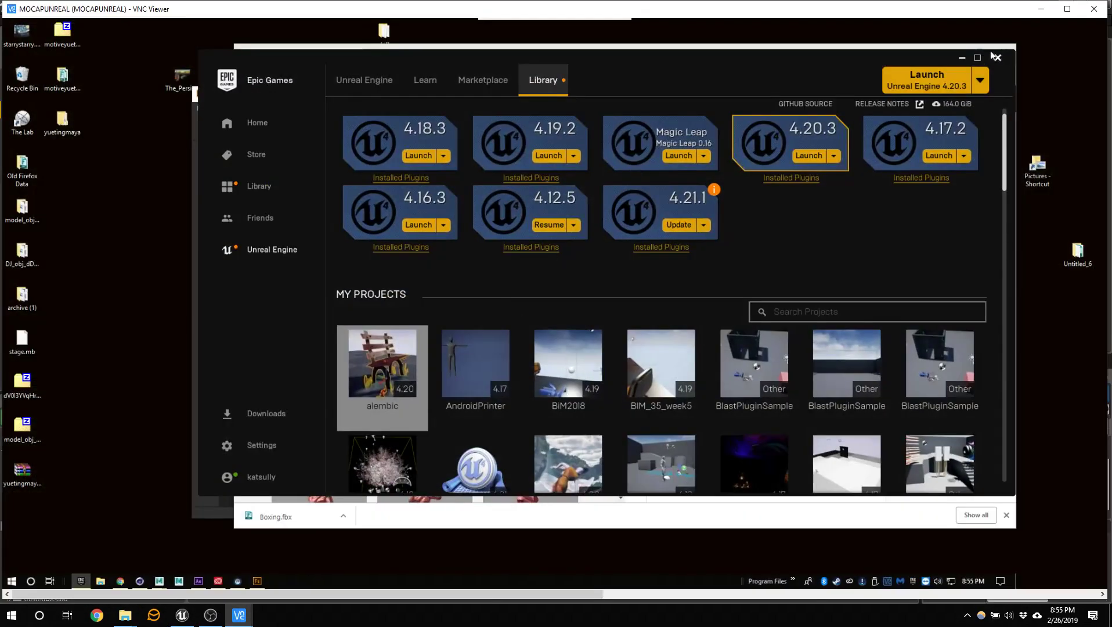
pyautogui.click(962, 58)
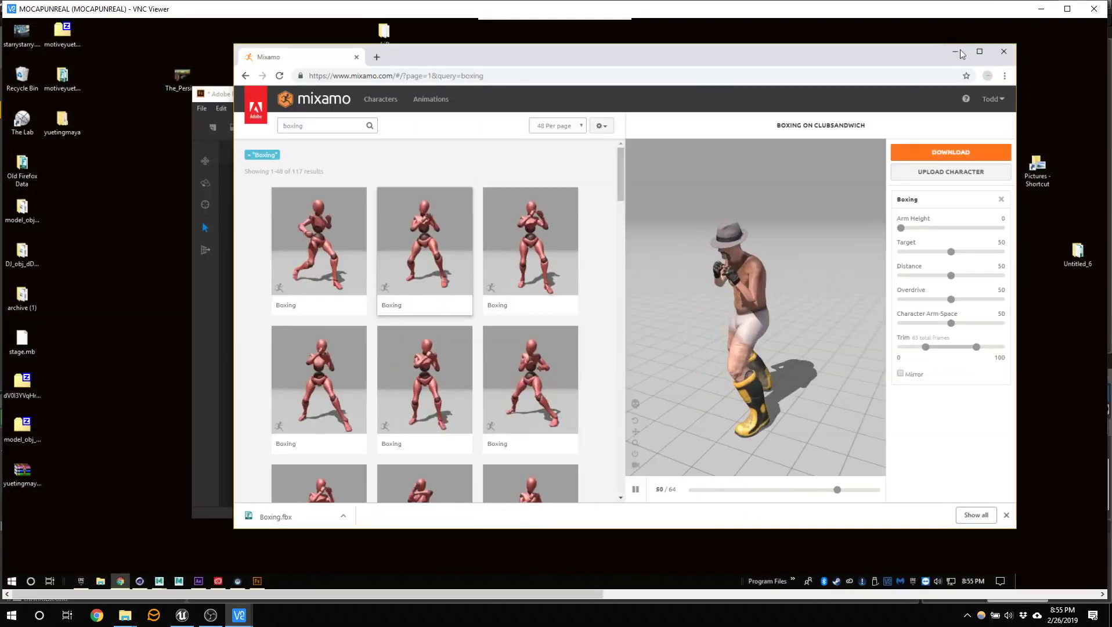
pyautogui.click(955, 51)
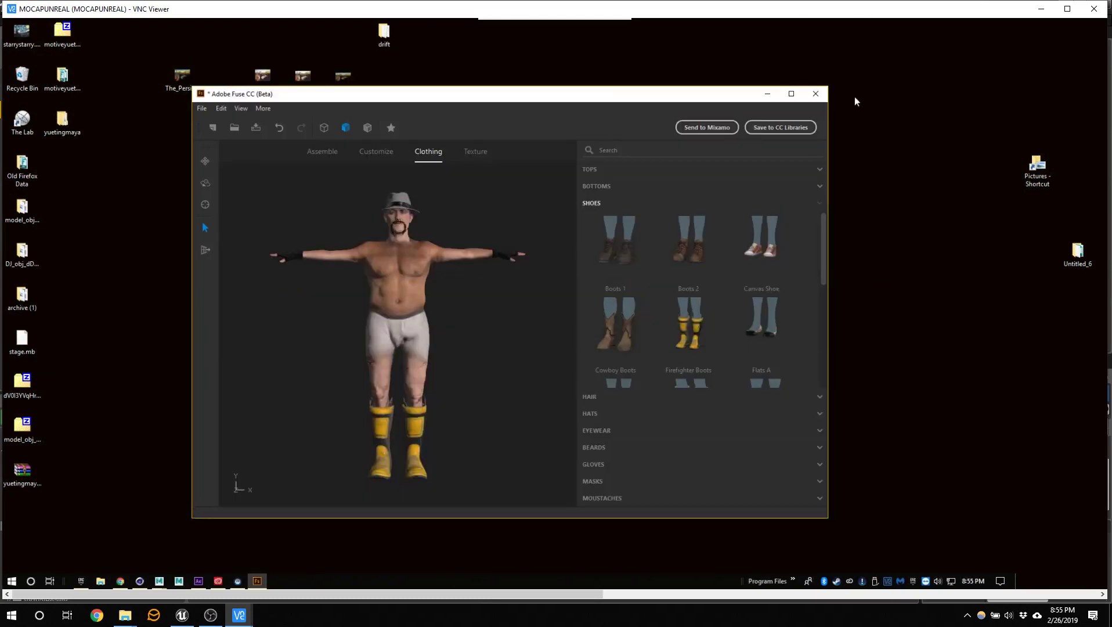
pyautogui.click(767, 94)
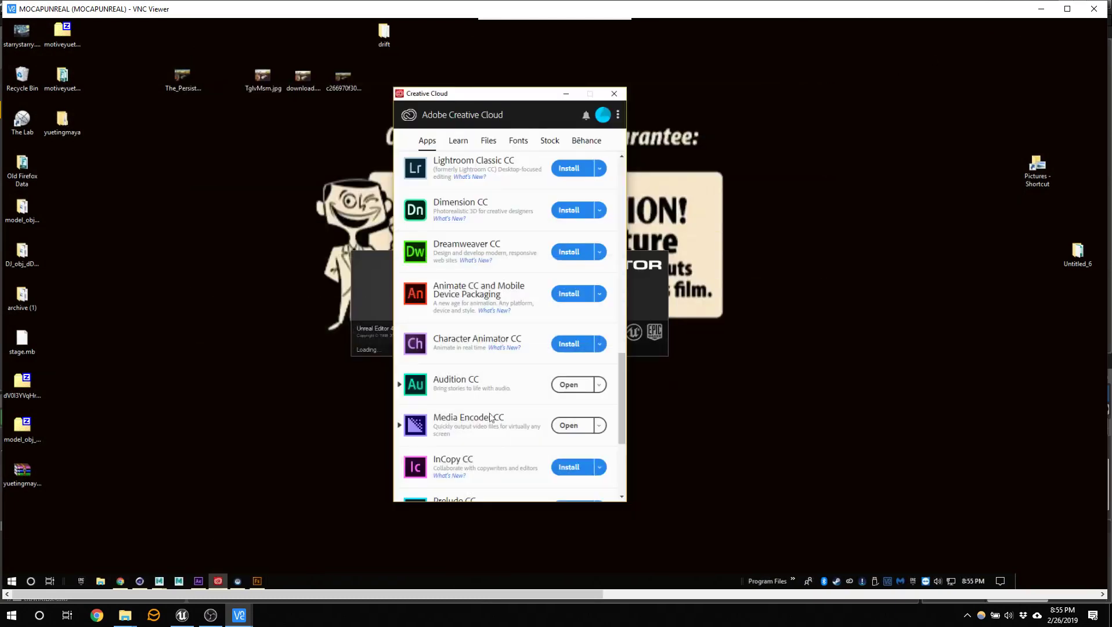
pyautogui.click(567, 94)
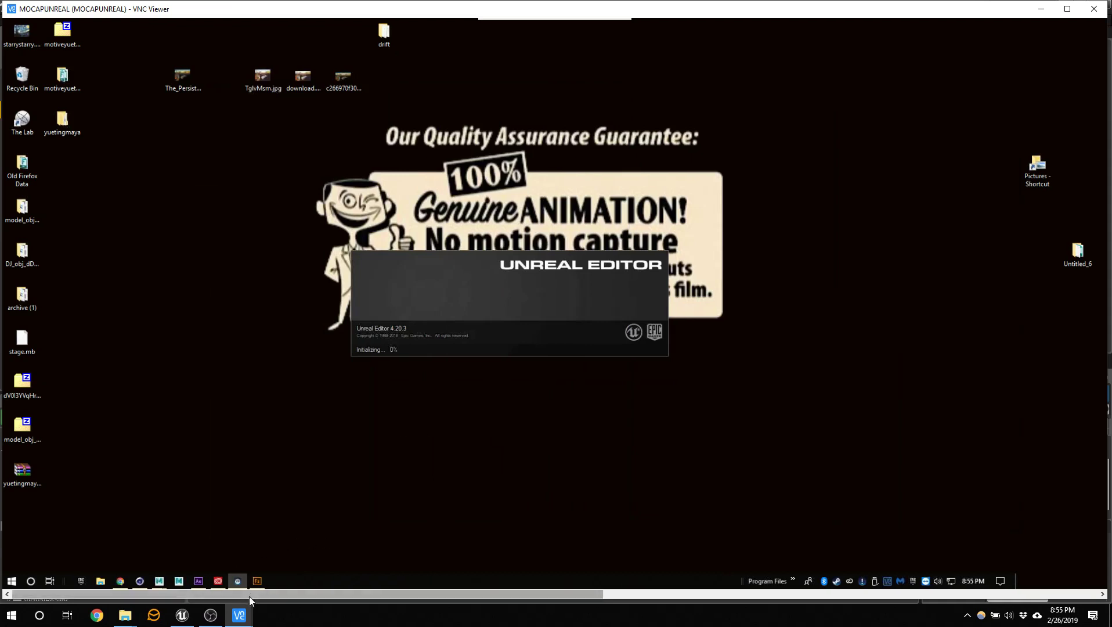
# Step: Go back to the local Unreal Editor and check the Samba Dancing animation tracks being imported
pyautogui.moveTo(178, 617)
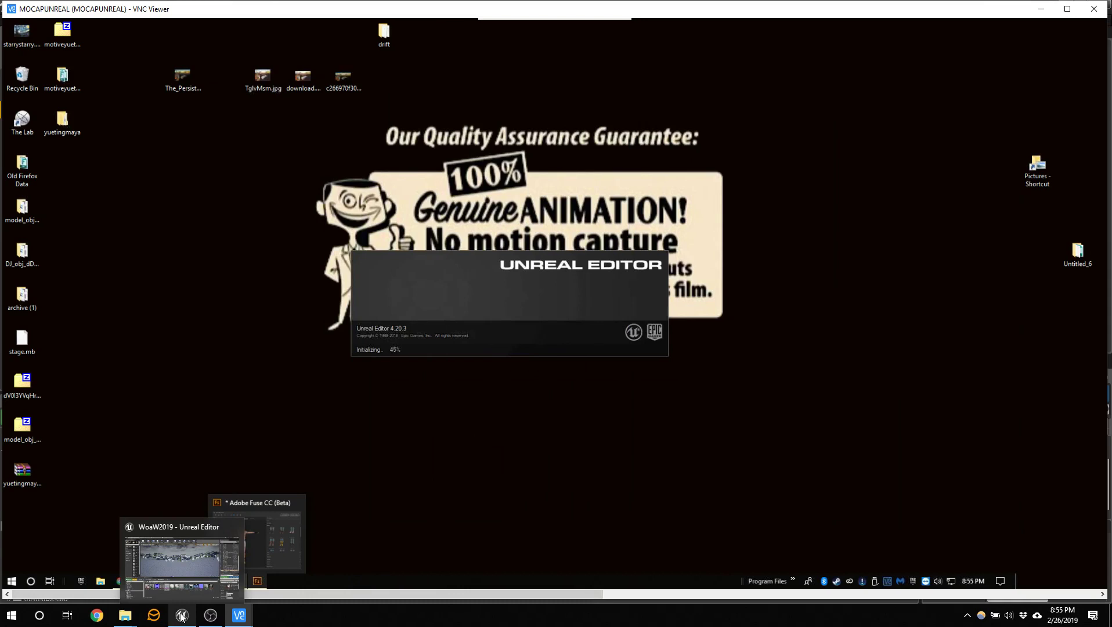
pyautogui.click(181, 617)
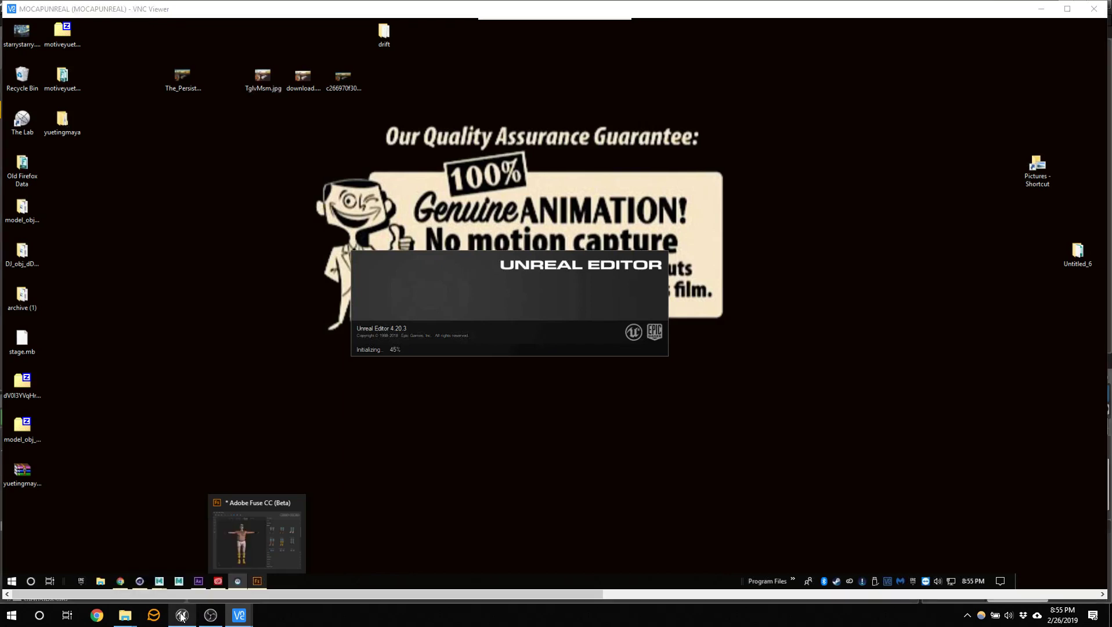
pyautogui.click(1041, 10)
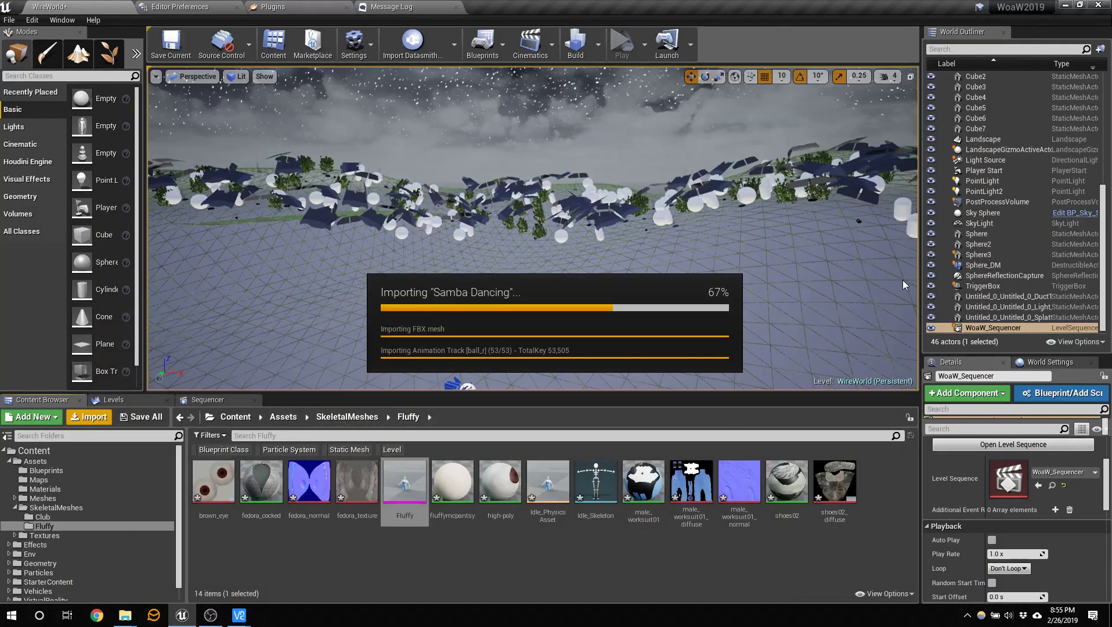
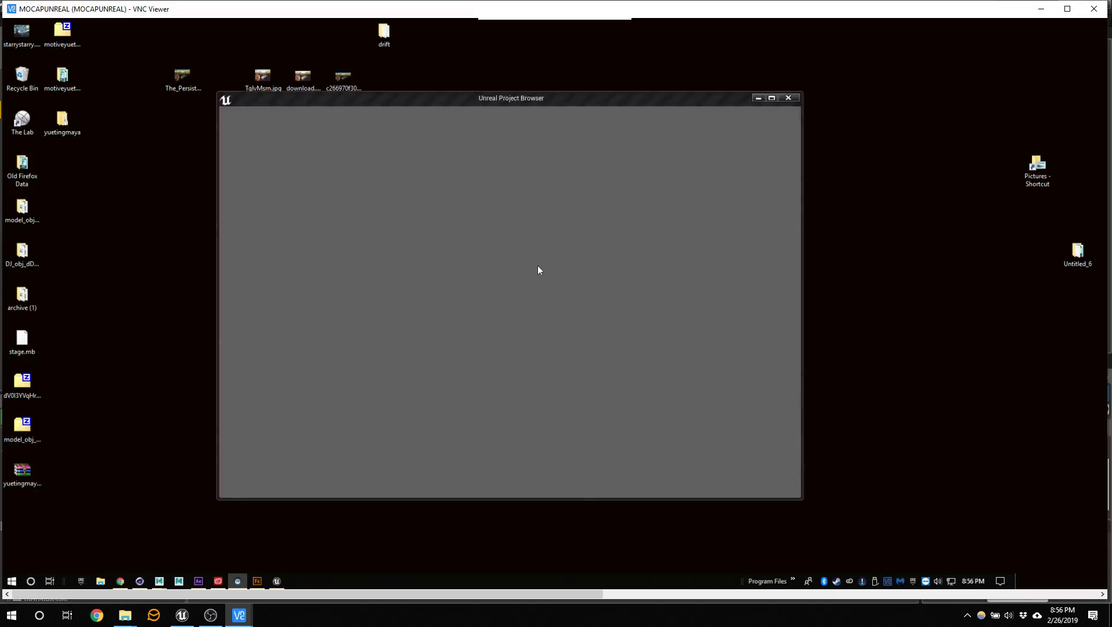
# Step: Create a new Blank Blueprint project named Mixamo in the E:\Unreal Projects folder on the remote computer
pyautogui.click(392, 128)
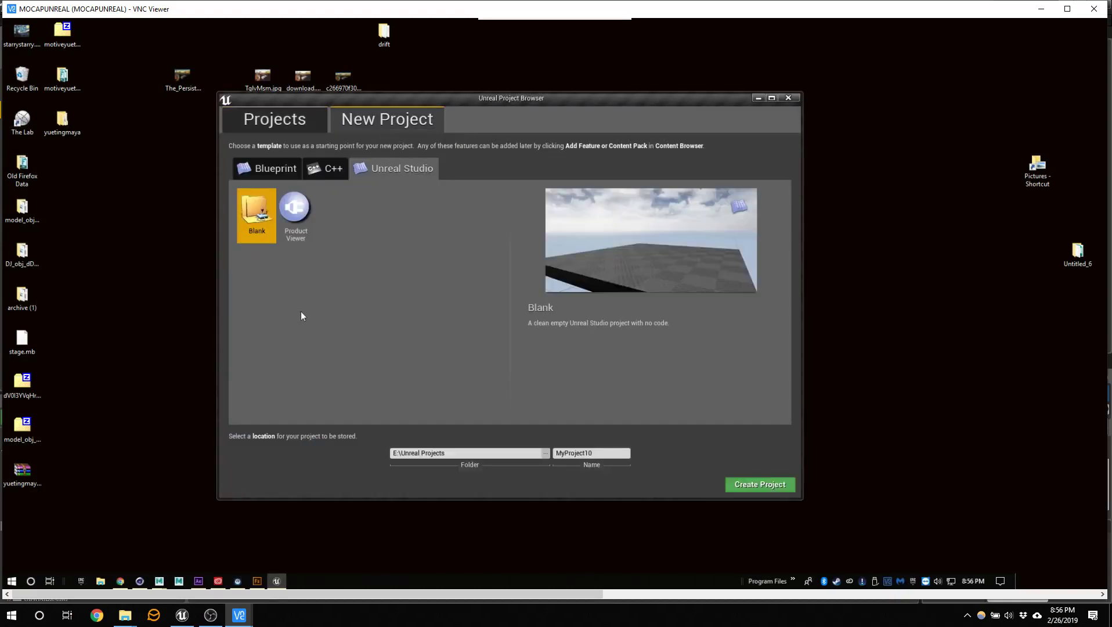
pyautogui.click(279, 169)
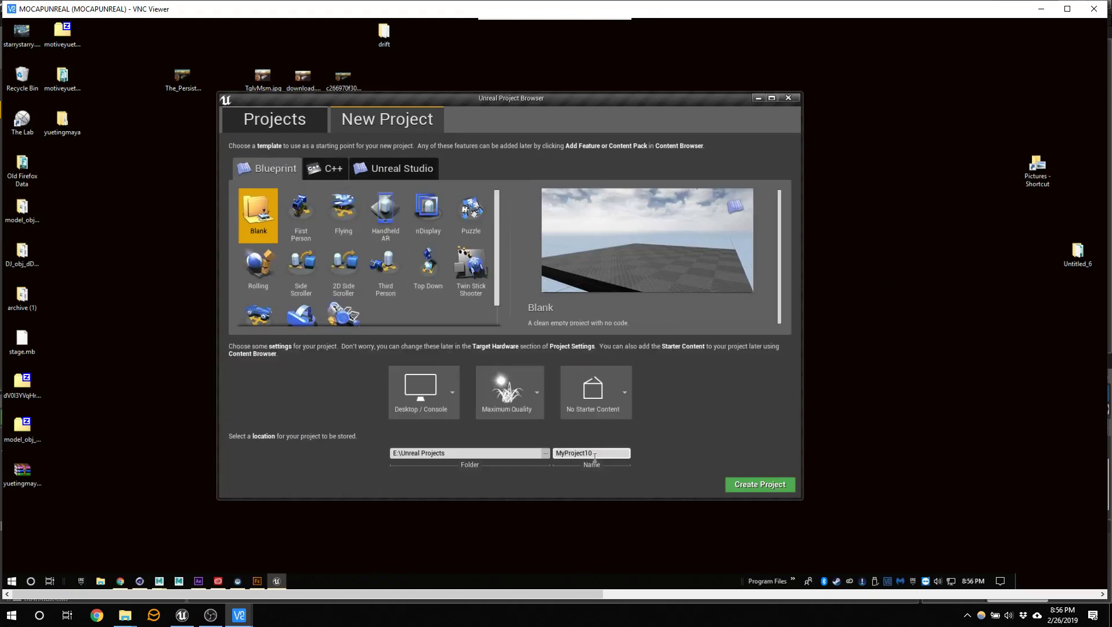
pyautogui.moveTo(594, 458); pyautogui.dragTo(529, 452)
pyautogui.write('Mixamo')
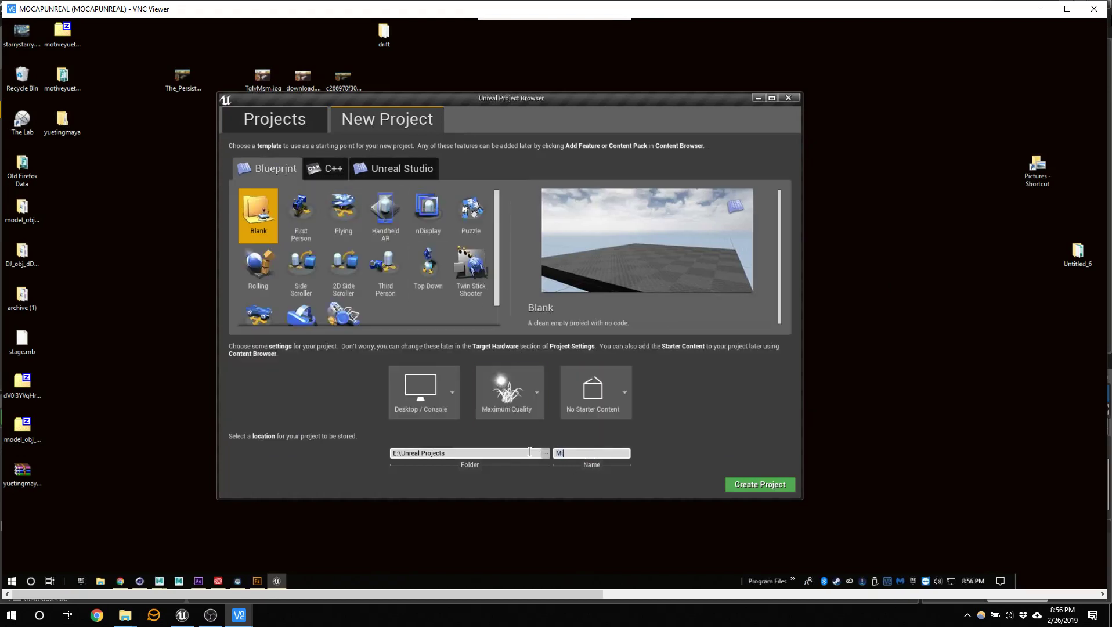
pyautogui.click(781, 486)
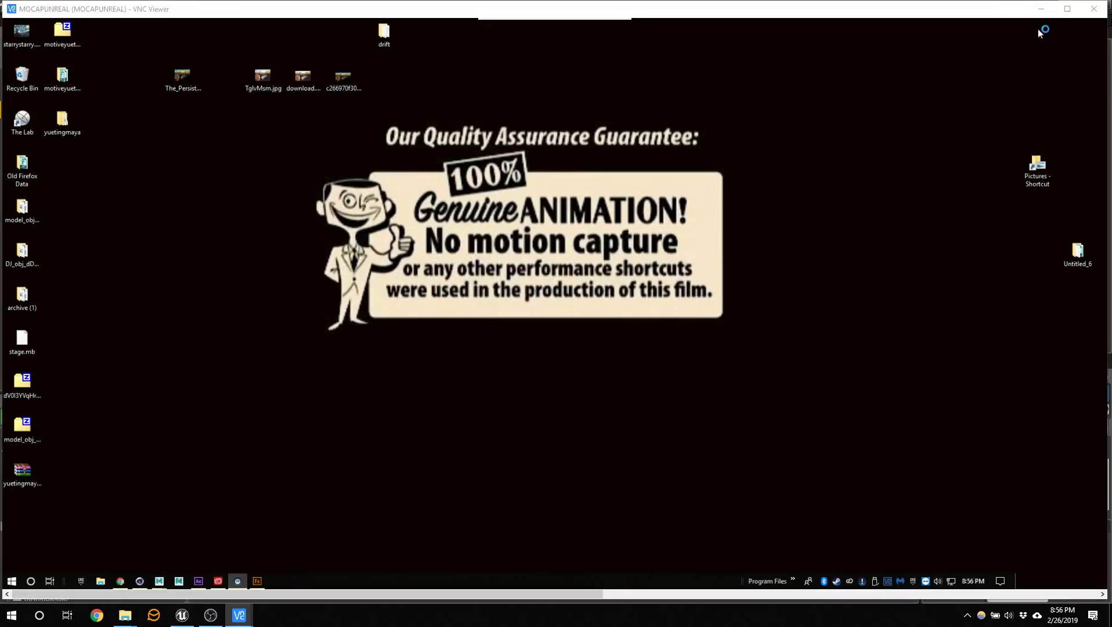
# Step: Alternate between the local Samba Dancing import and the remote Mixamo project startup to check the progress of both
pyautogui.click(1040, 9)
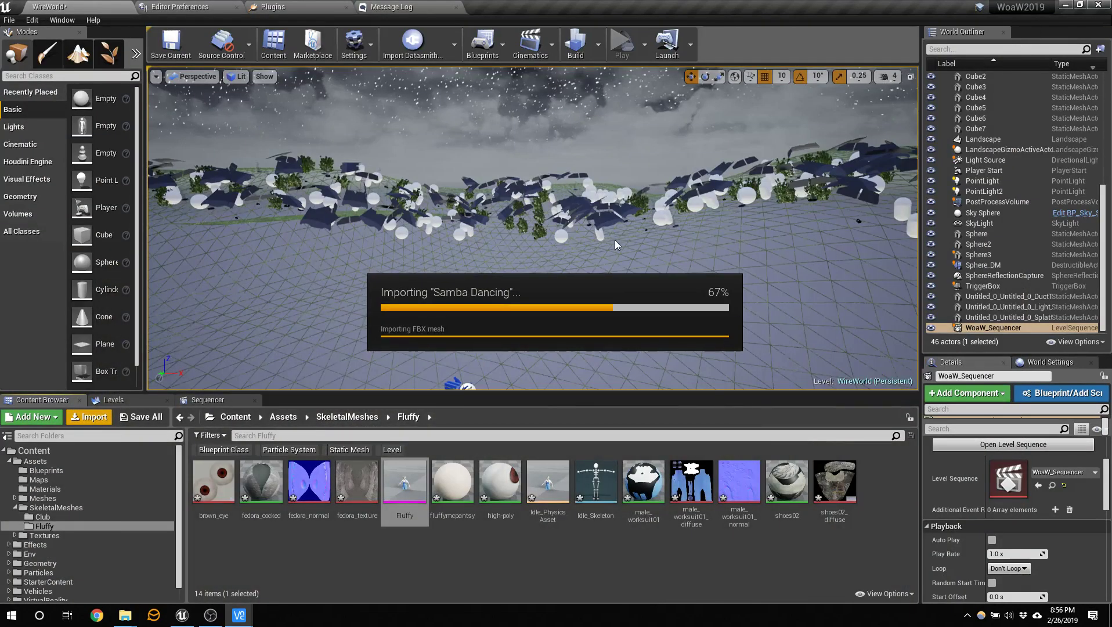
pyautogui.moveTo(241, 620)
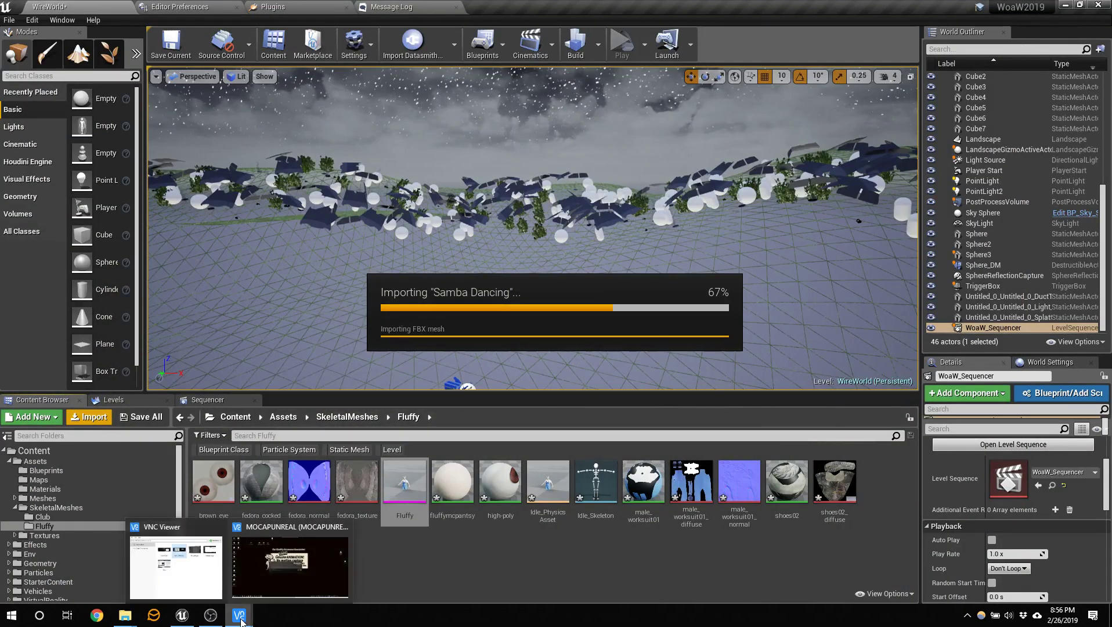
pyautogui.click(284, 574)
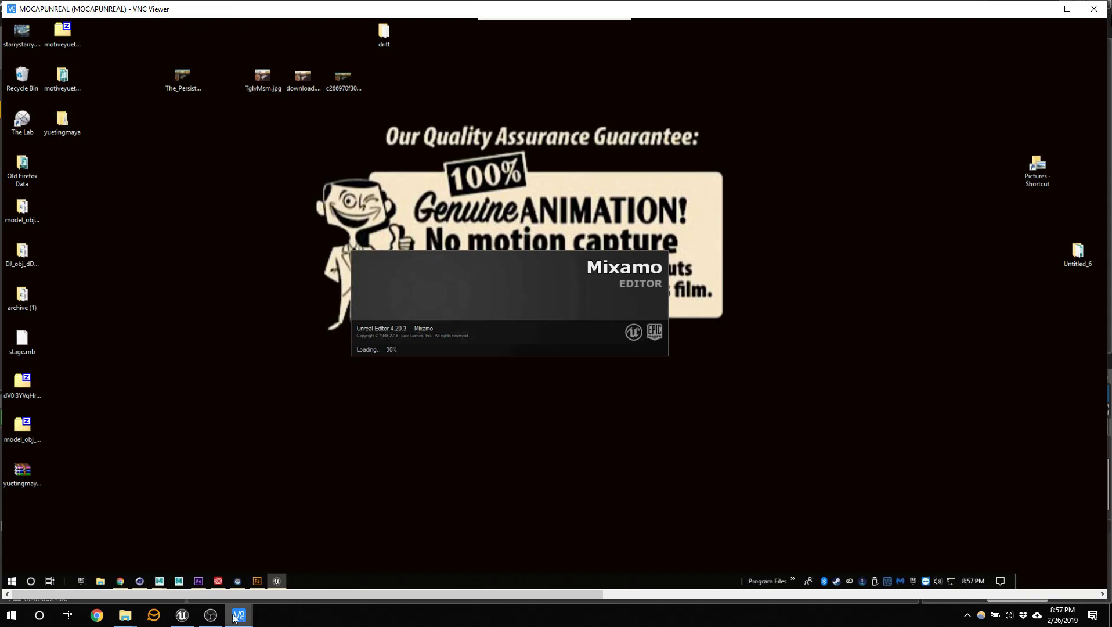
pyautogui.moveTo(190, 613)
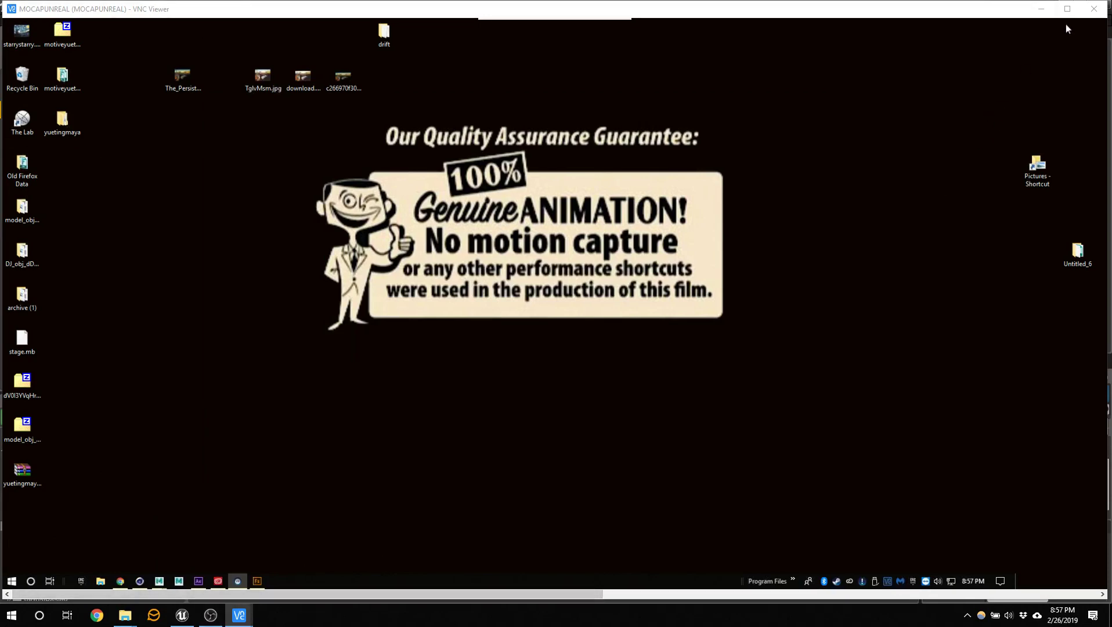
pyautogui.click(1040, 9)
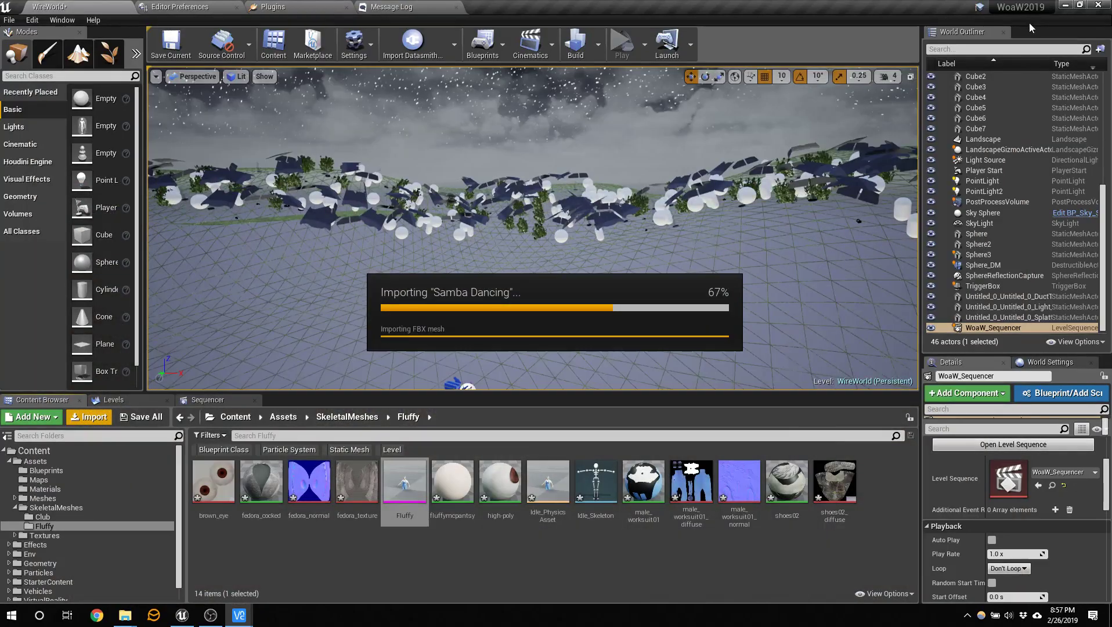
pyautogui.moveTo(239, 614)
pyautogui.click(285, 582)
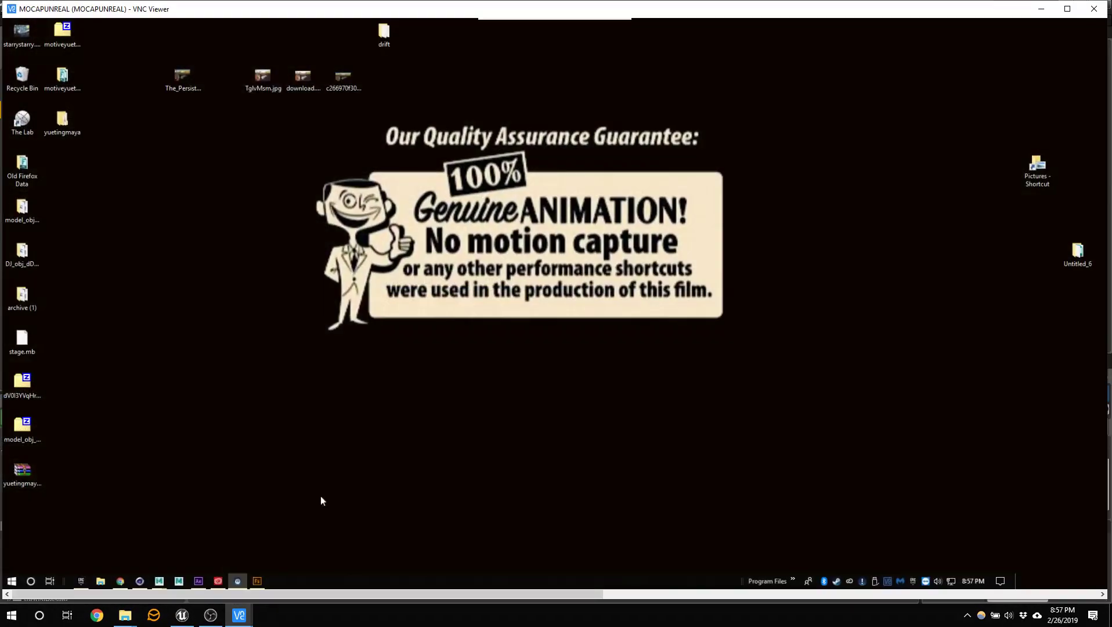
# Step: Import Boxing.fbx from the Downloads folder into the remote Mixamo project as a skeletal mesh with Import Animations enabled
pyautogui.moveTo(257, 583)
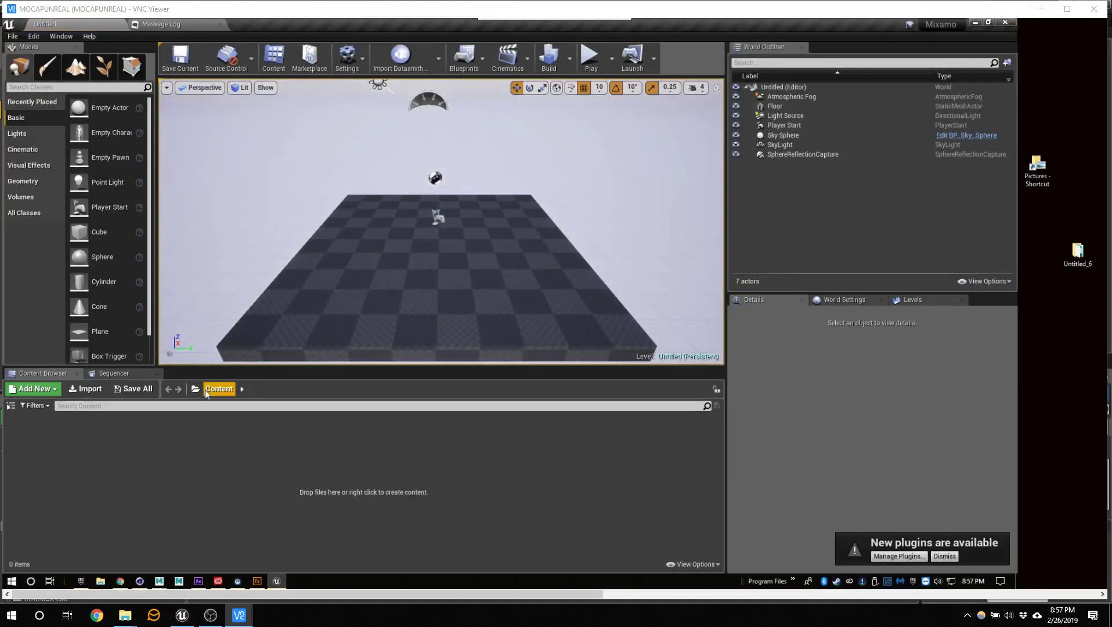
pyautogui.click(96, 390)
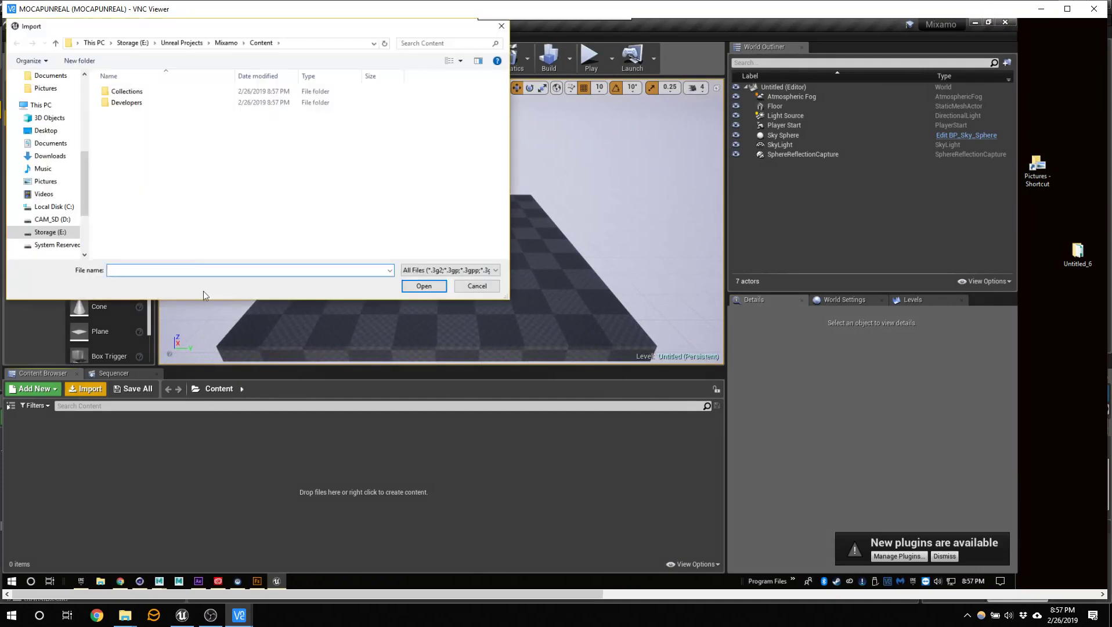
pyautogui.click(46, 155)
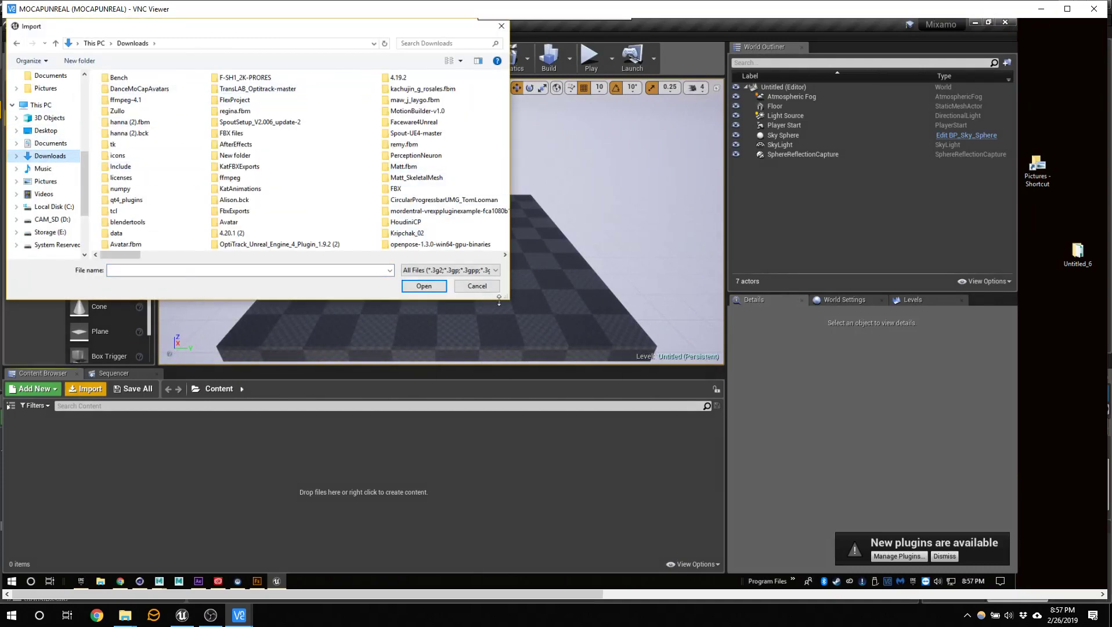
pyautogui.moveTo(506, 296); pyautogui.dragTo(913, 480)
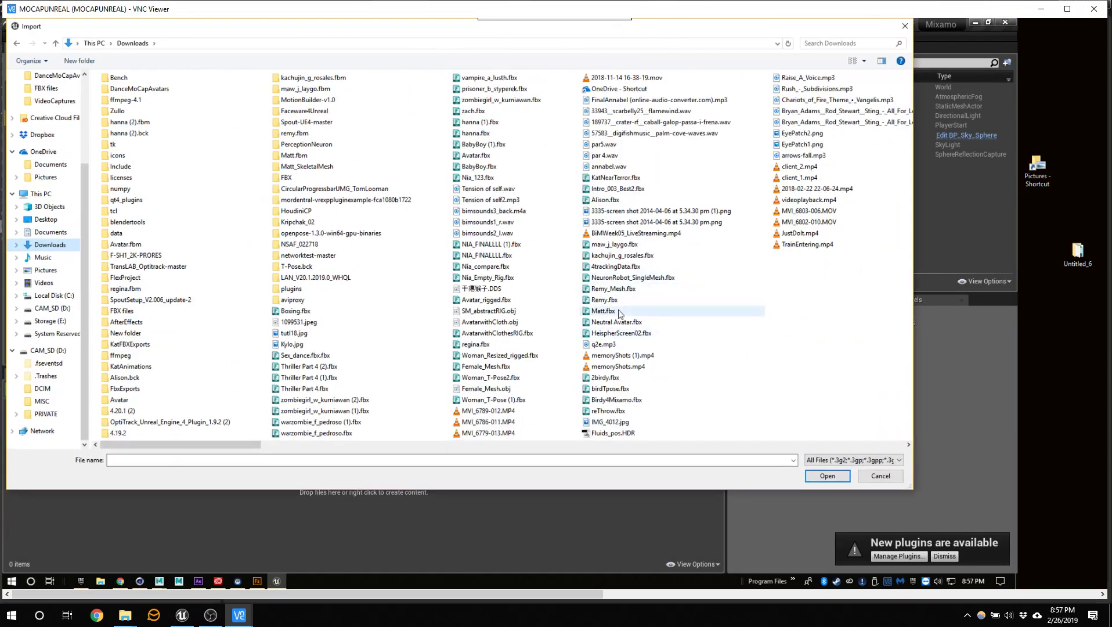
pyautogui.click(339, 314)
pyautogui.click(827, 476)
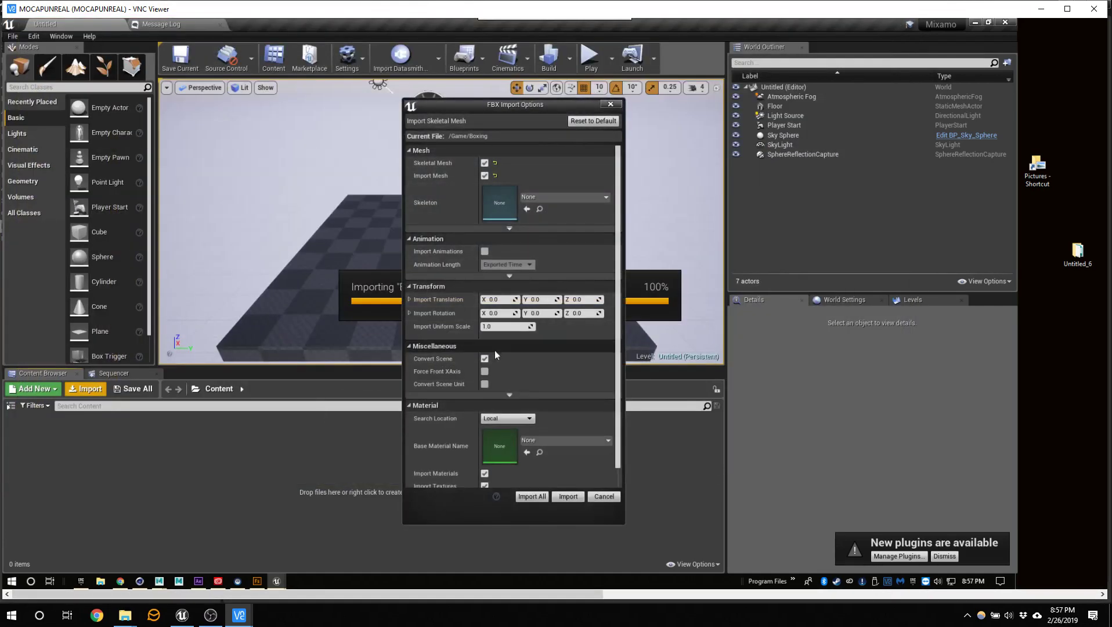
pyautogui.click(483, 252)
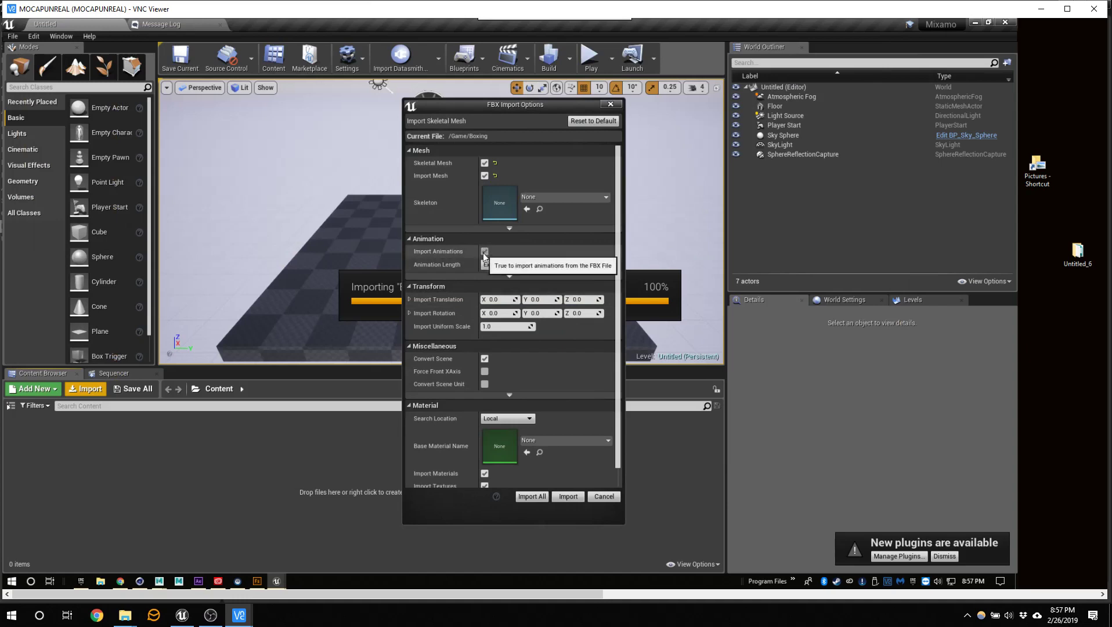
pyautogui.click(532, 497)
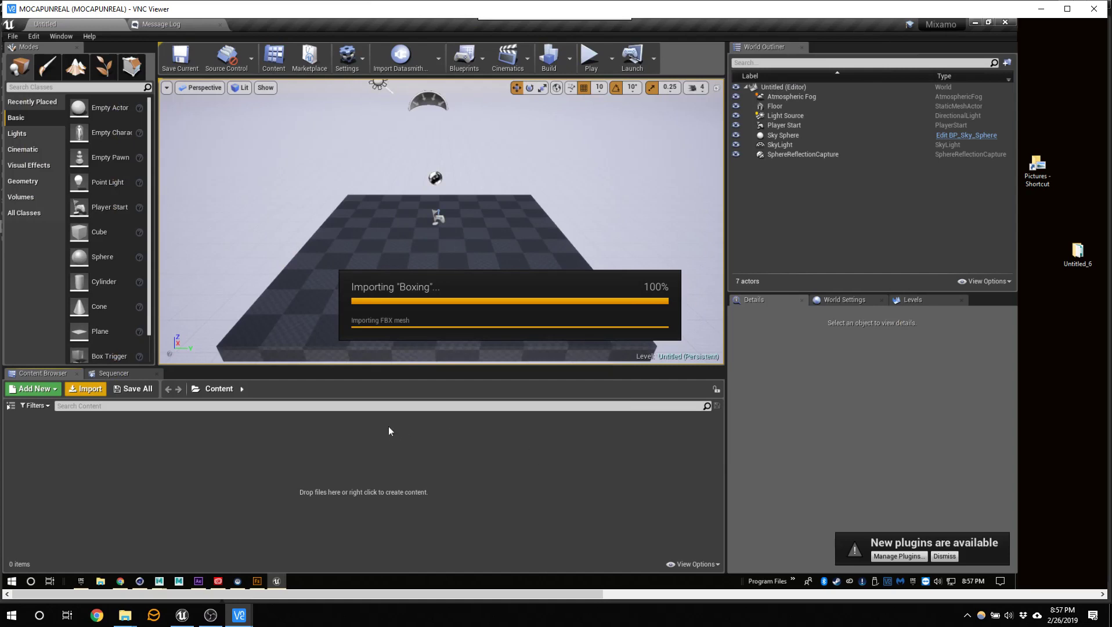
# Step: Switch to the WireWorld level in the local Unreal Editor and open the Fluffy skeletal mesh, docked in the main window
pyautogui.click(189, 618)
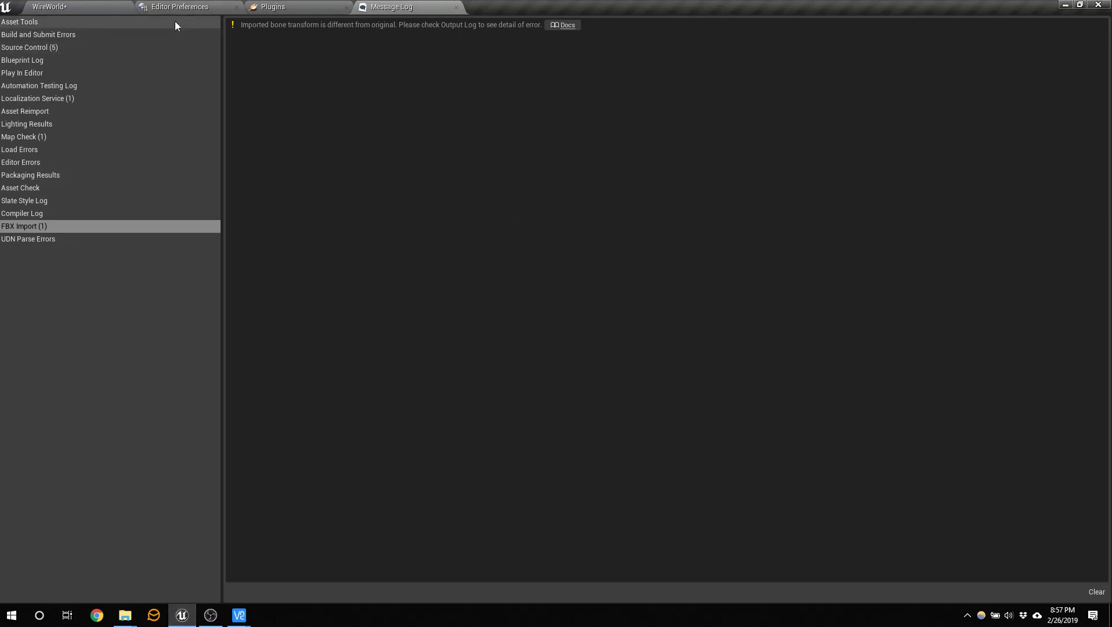
pyautogui.click(99, 7)
pyautogui.click(557, 554)
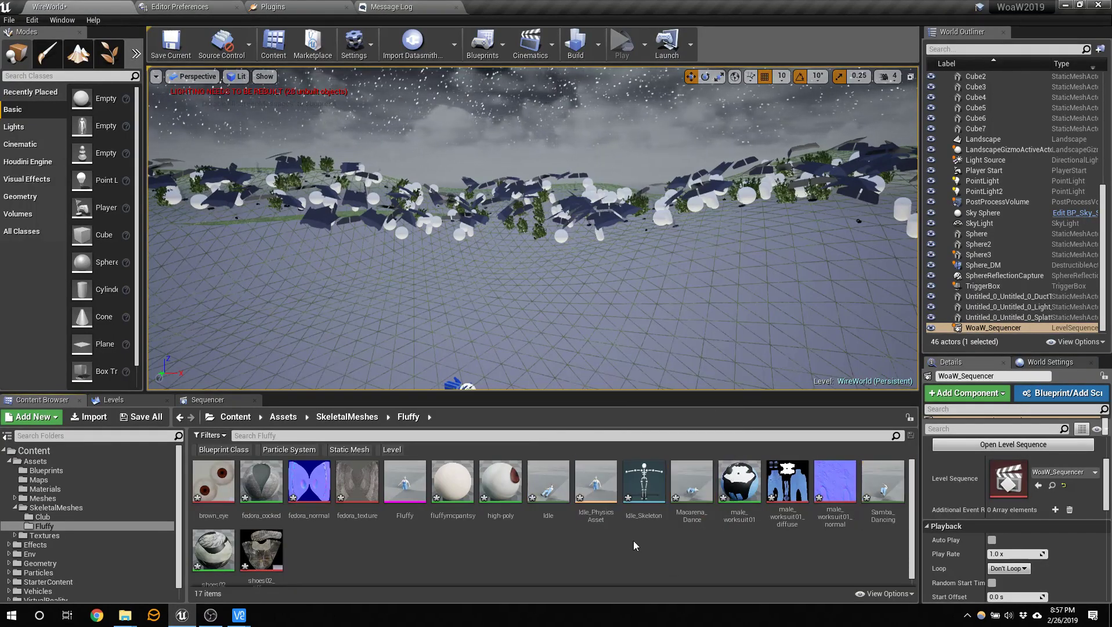
pyautogui.doubleClick(404, 482)
pyautogui.middleClick(413, 98)
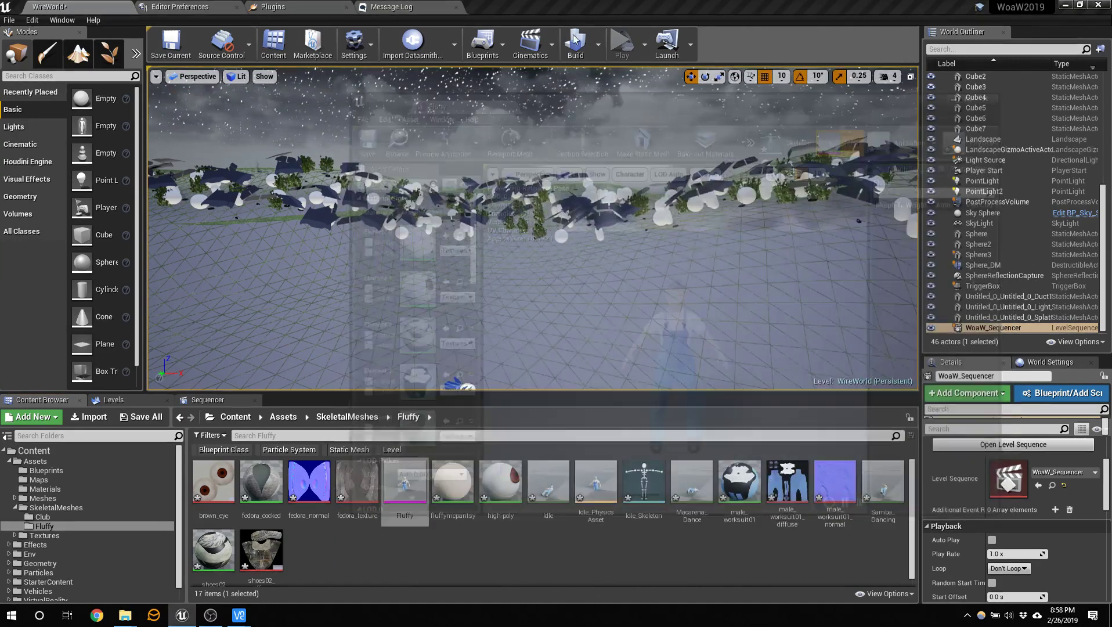
pyautogui.moveTo(492, 9); pyautogui.dragTo(493, 9)
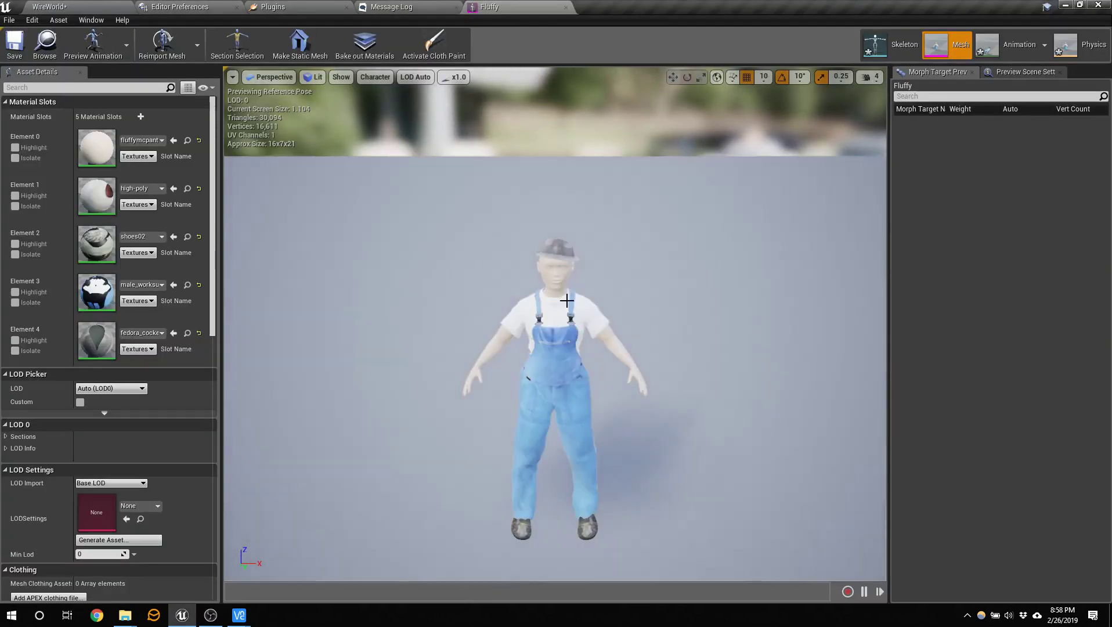
# Step: Set the Fluffy preview's camera speed to 1 and examine the character's hat, face and overalls up close
pyautogui.moveTo(564, 300); pyautogui.dragTo(586, 232, button='right')
pyautogui.moveTo(812, 203); pyautogui.dragTo(734, 145, button='right')
pyautogui.click(870, 76)
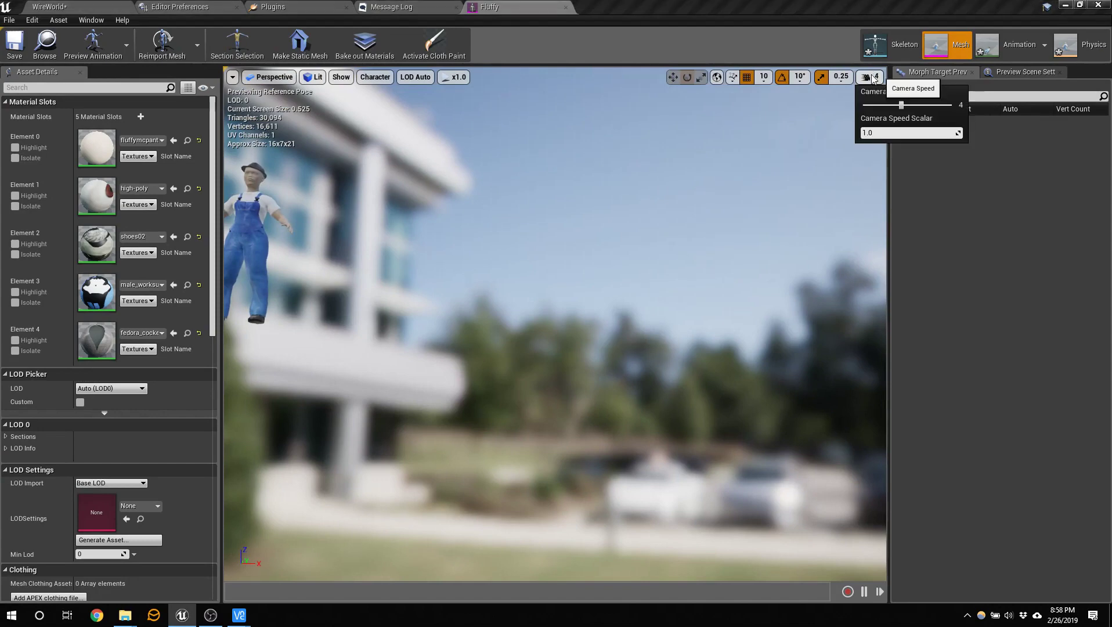
pyautogui.moveTo(699, 254); pyautogui.dragTo(713, 316, button='right')
pyautogui.press('a')
pyautogui.press('d')
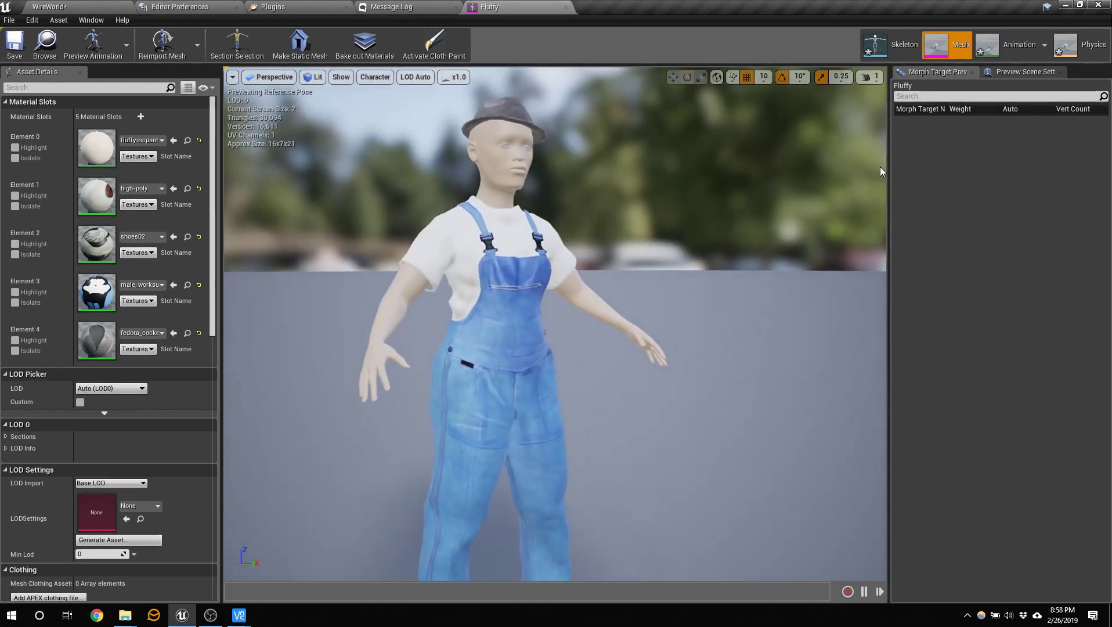
# Step: Return to the remote Mixamo project and open the Boxing skeletal mesh, docking its editor in the main window
pyautogui.click(1065, 10)
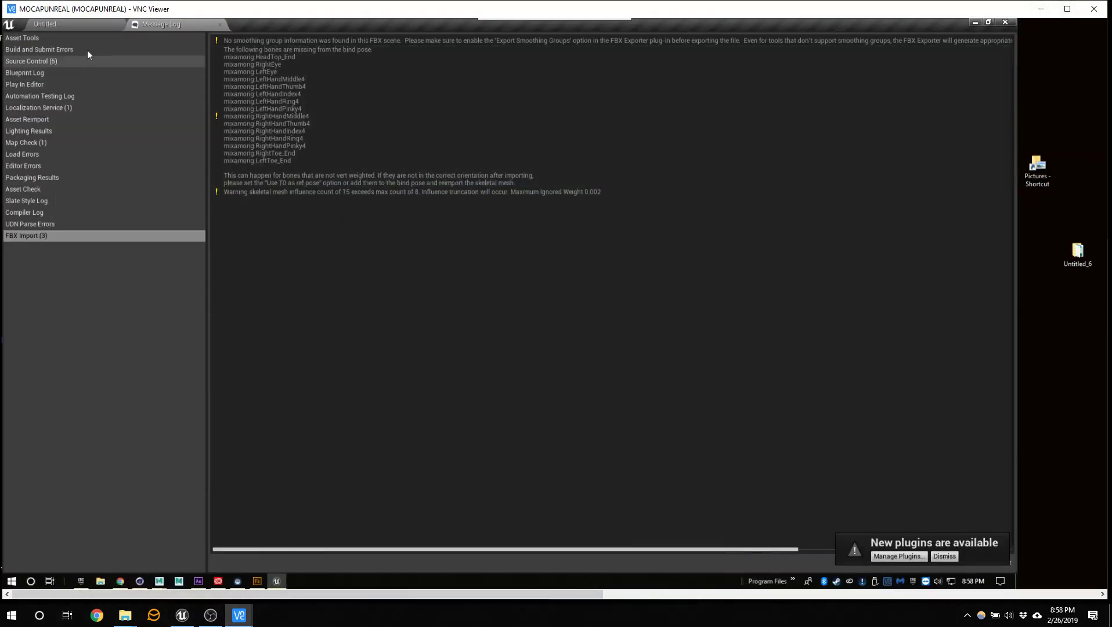
pyautogui.click(58, 27)
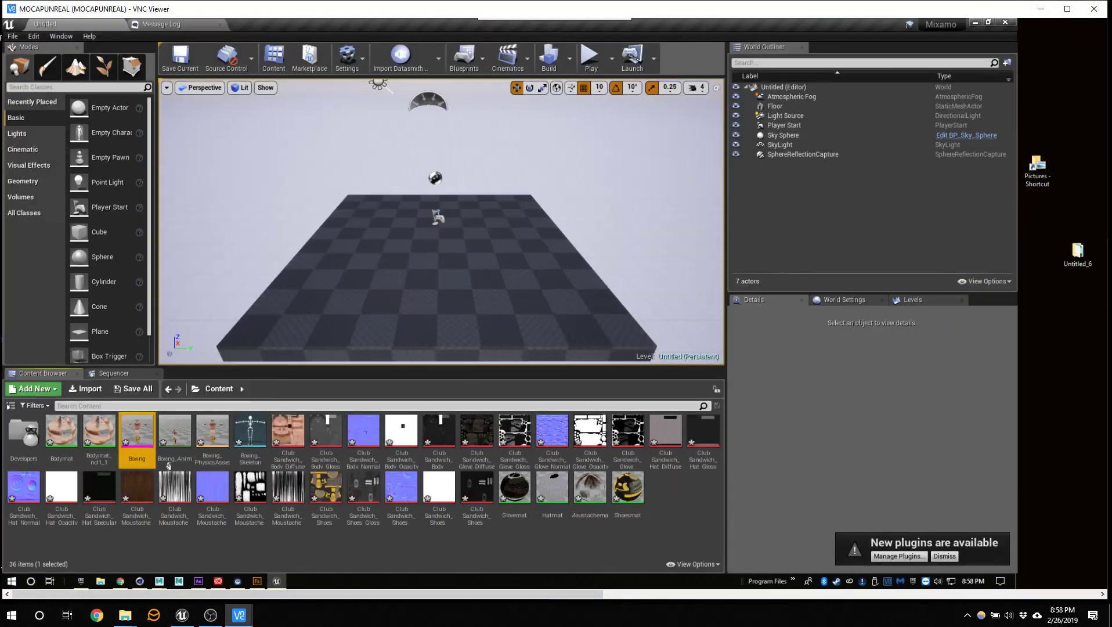
pyautogui.doubleClick(140, 433)
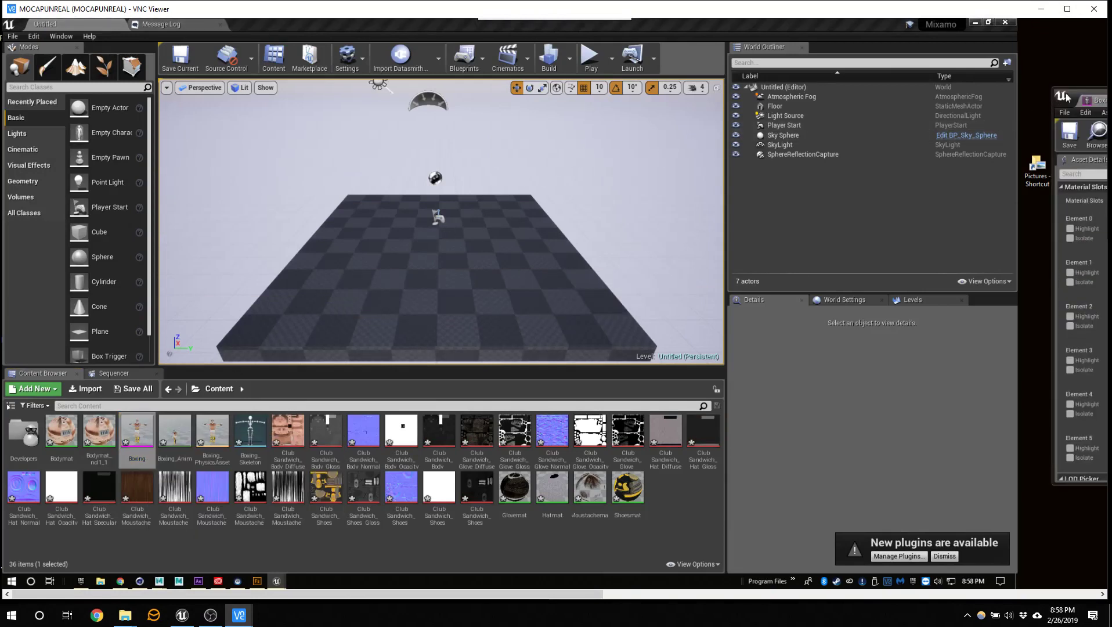
pyautogui.moveTo(1065, 97); pyautogui.dragTo(844, 98)
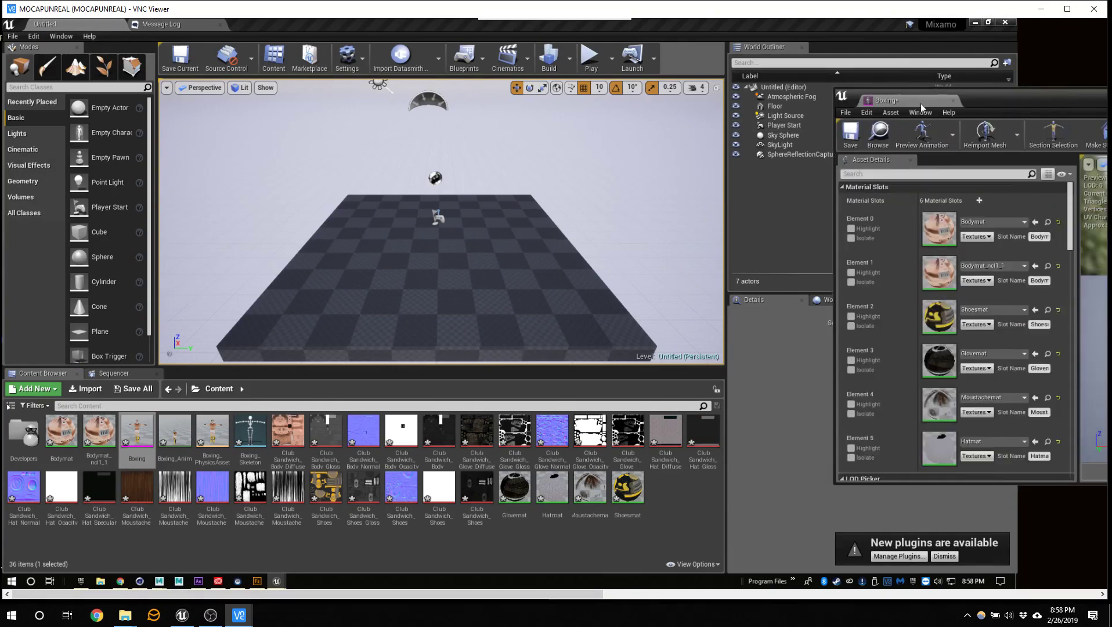
pyautogui.moveTo(921, 103); pyautogui.dragTo(412, 107)
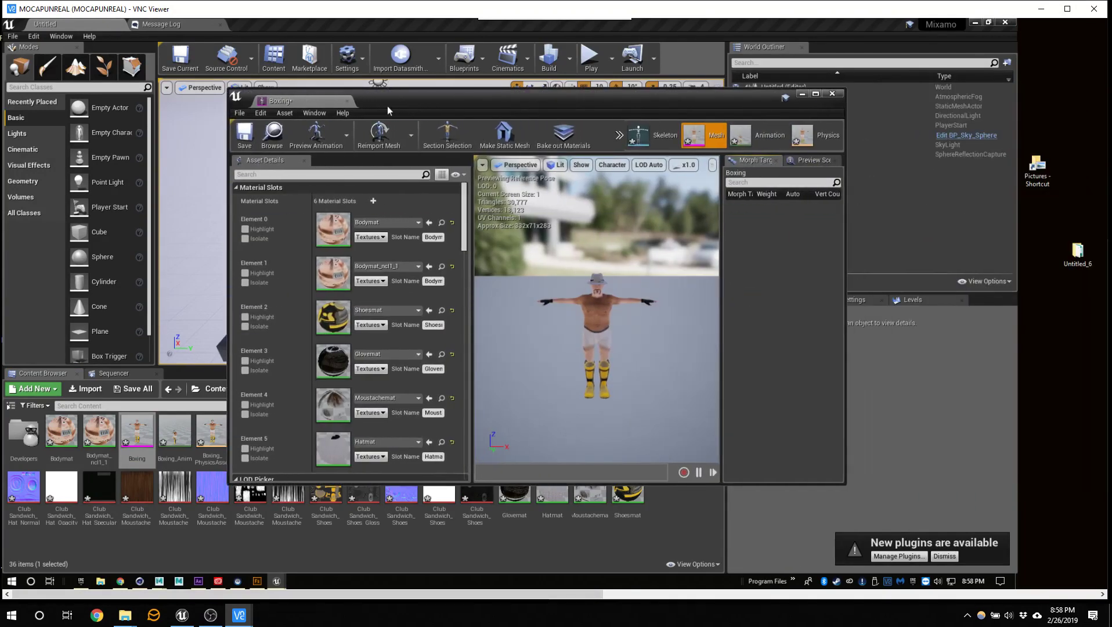
pyautogui.moveTo(313, 103); pyautogui.dragTo(291, 21)
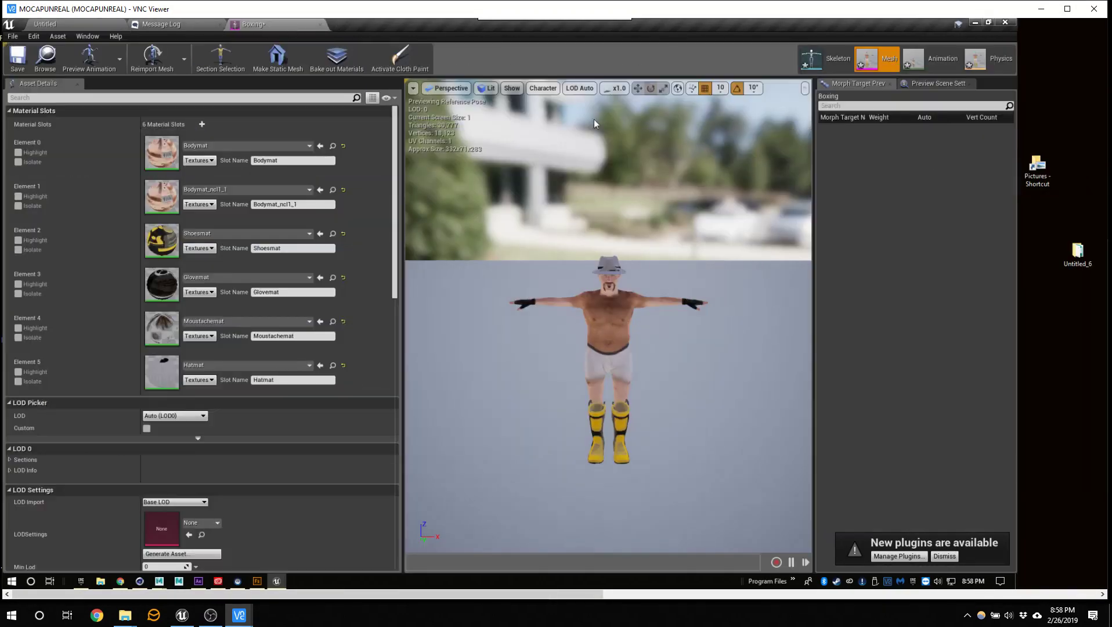
# Step: Widen the Boxing mesh preview and examine the character's head and body from near and far
pyautogui.scroll(10, 698, 215)
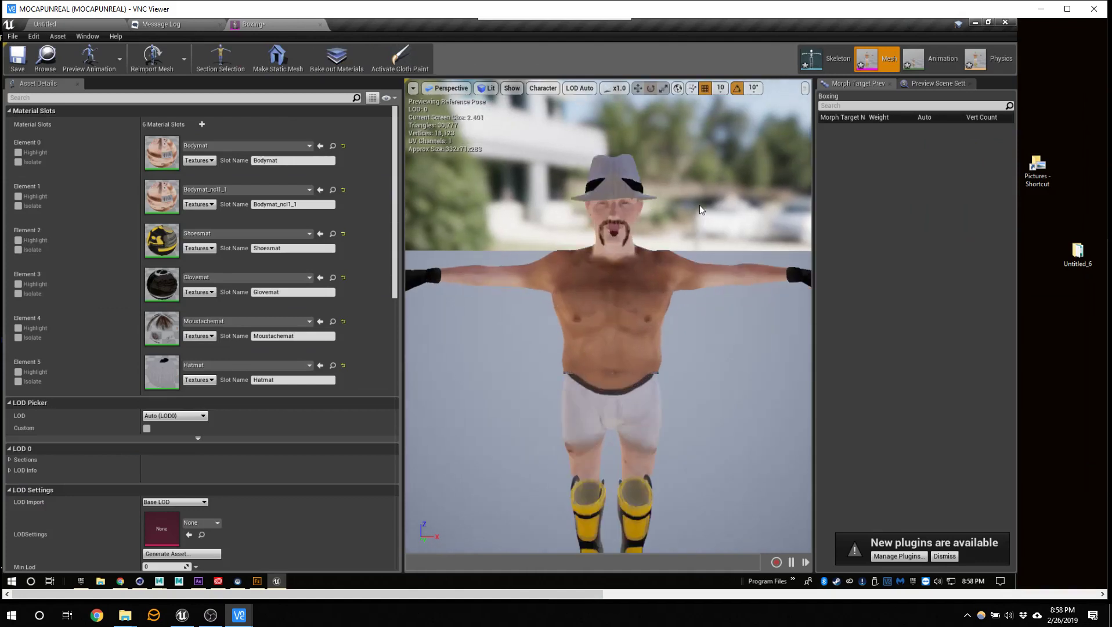
pyautogui.scroll(-10, 703, 165)
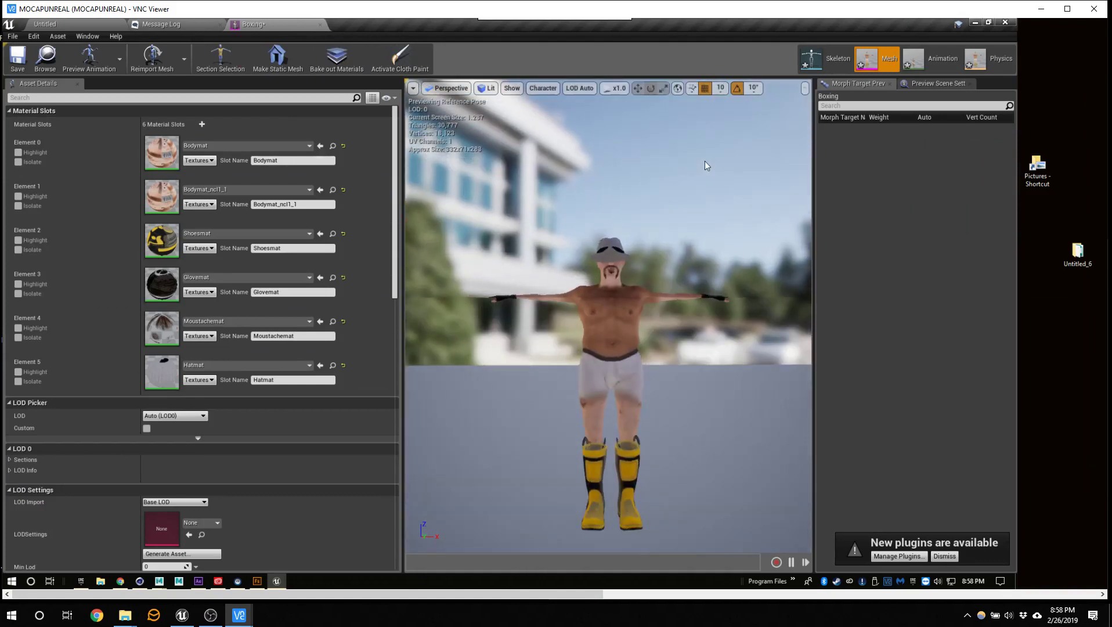
pyautogui.scroll(4, 704, 160)
pyautogui.moveTo(706, 150); pyautogui.dragTo(706, 140, button='right')
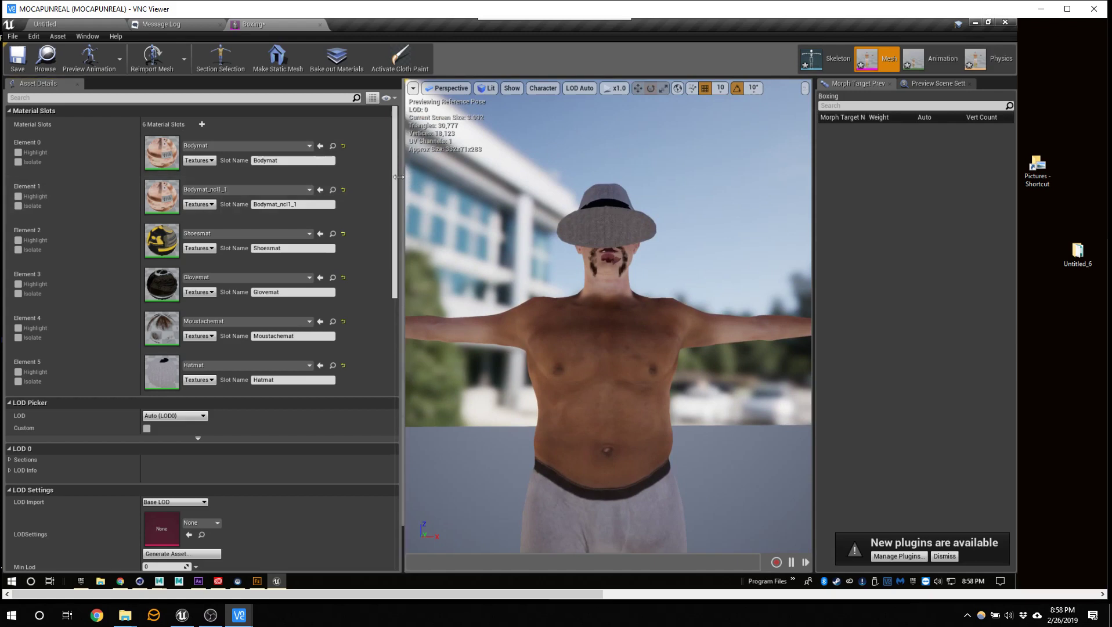
pyautogui.moveTo(405, 177); pyautogui.dragTo(215, 192)
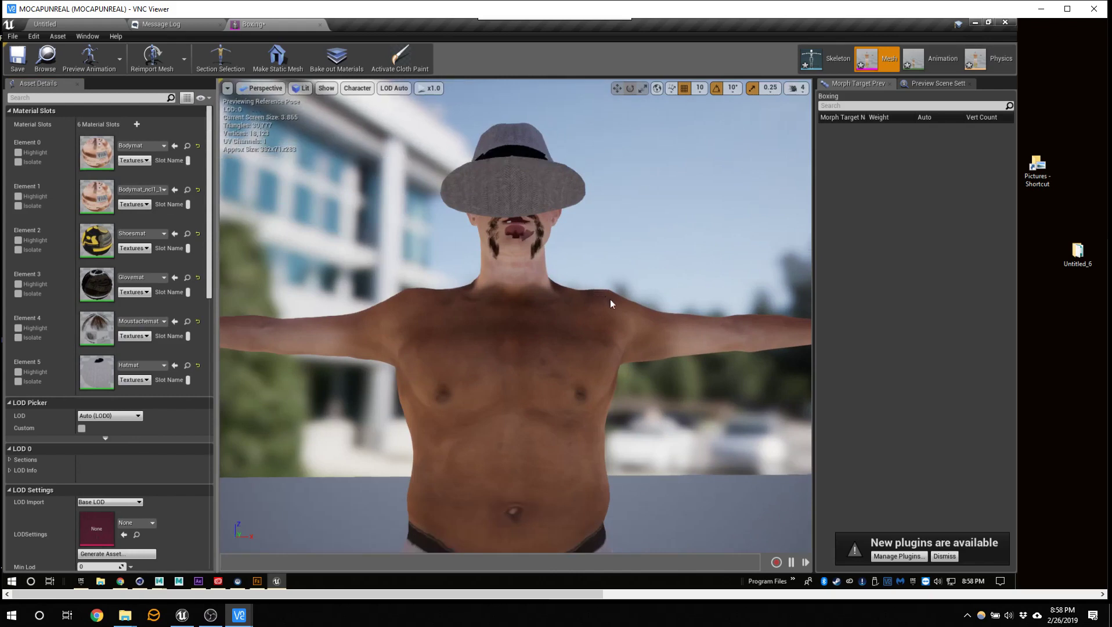
pyautogui.moveTo(610, 299); pyautogui.dragTo(632, 320, button='right')
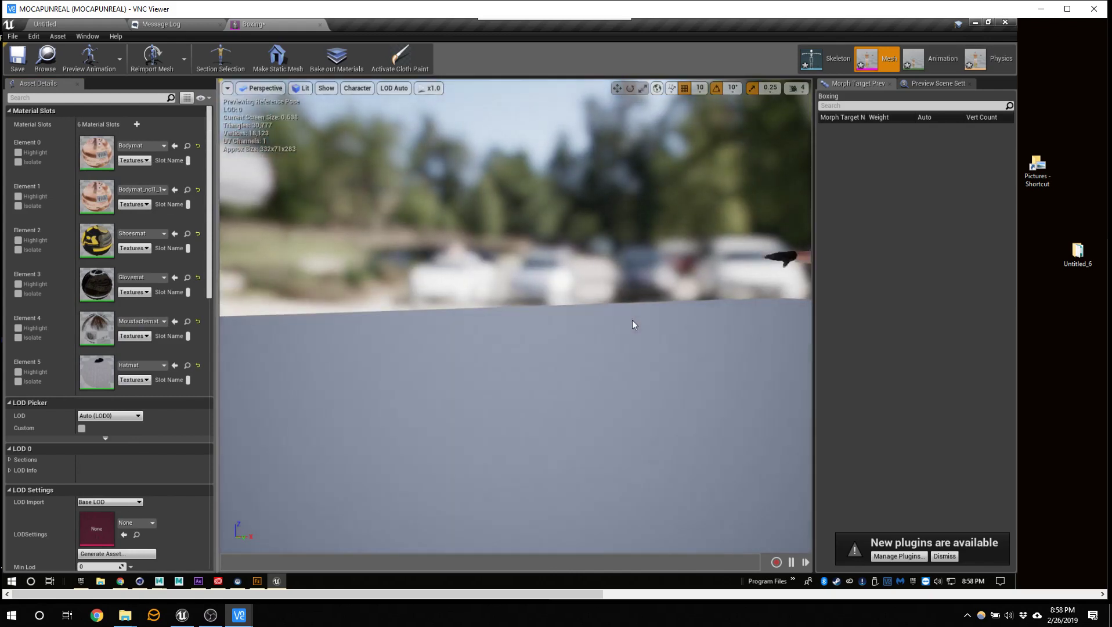
pyautogui.press('f')
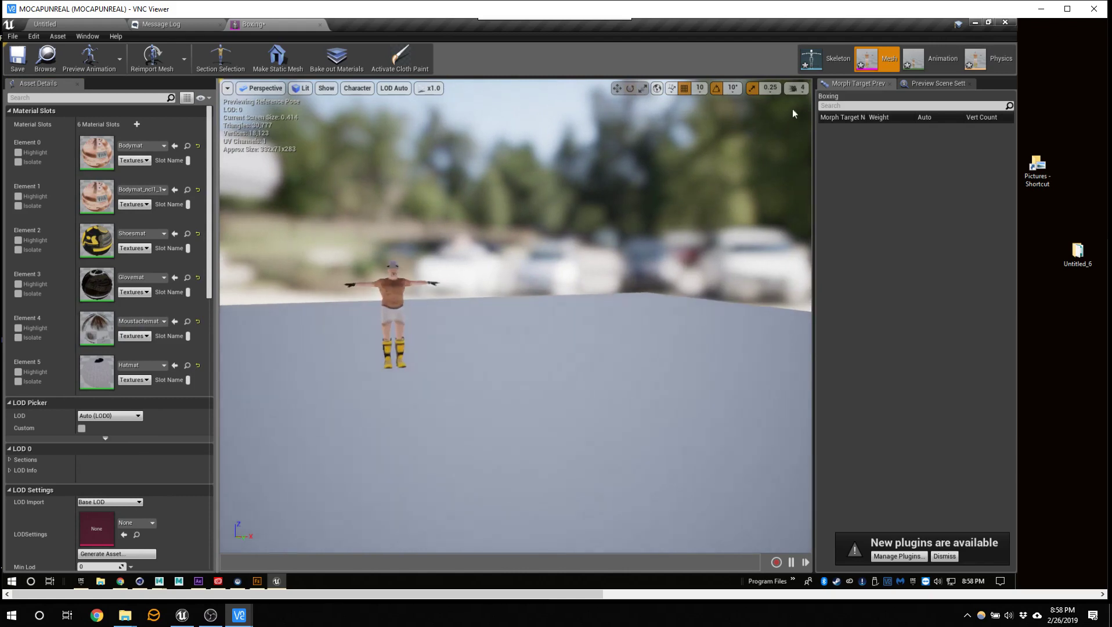
# Step: Set the Boxing preview's camera speed to 1 and examine the character's face, hat and moustache up close
pyautogui.click(795, 87)
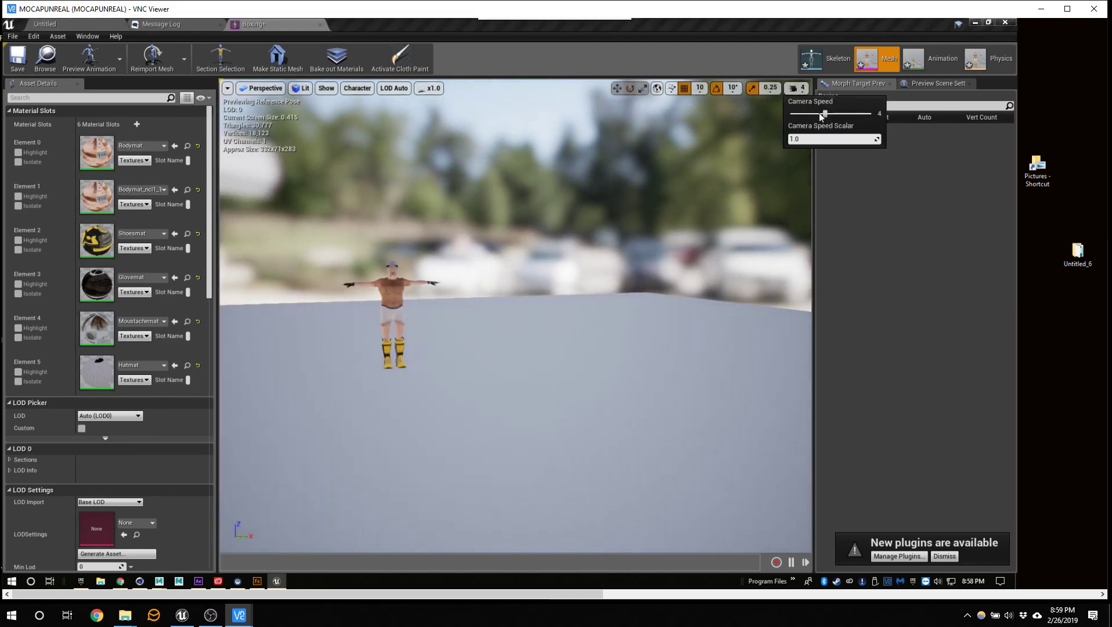
pyautogui.moveTo(825, 114); pyautogui.dragTo(785, 114)
pyautogui.moveTo(626, 269); pyautogui.dragTo(558, 276)
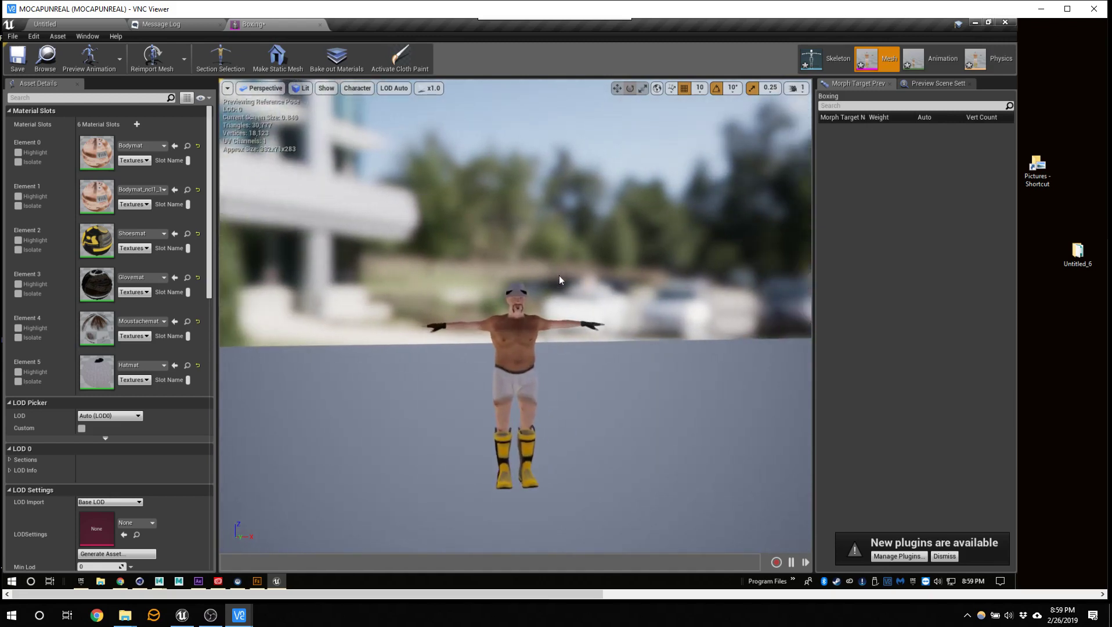
pyautogui.scroll(7, 559, 276)
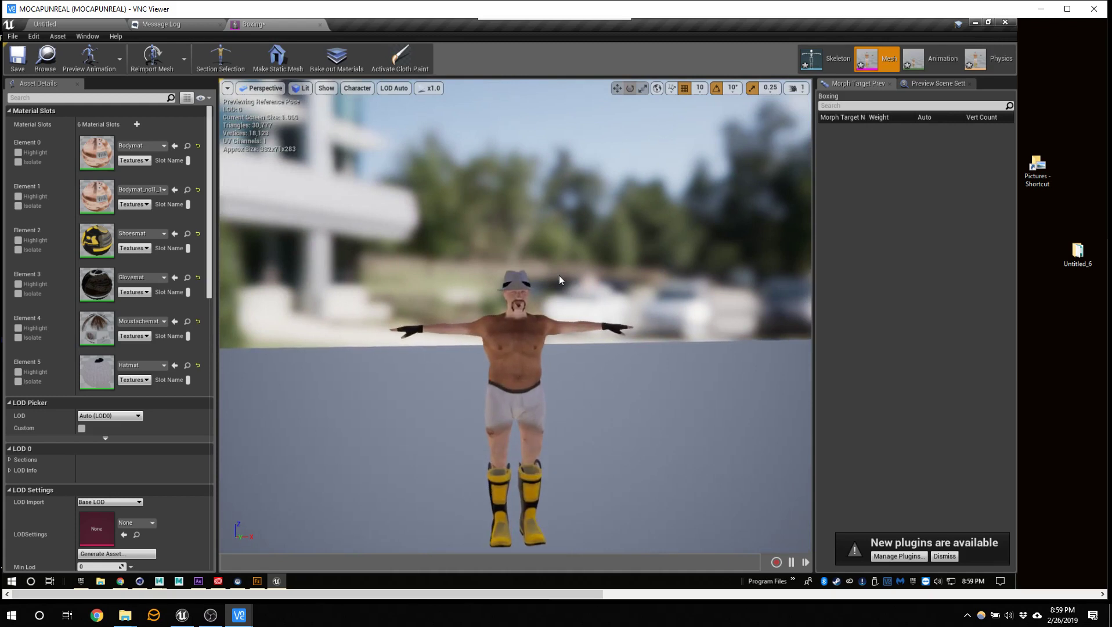
pyautogui.scroll(8, 560, 280)
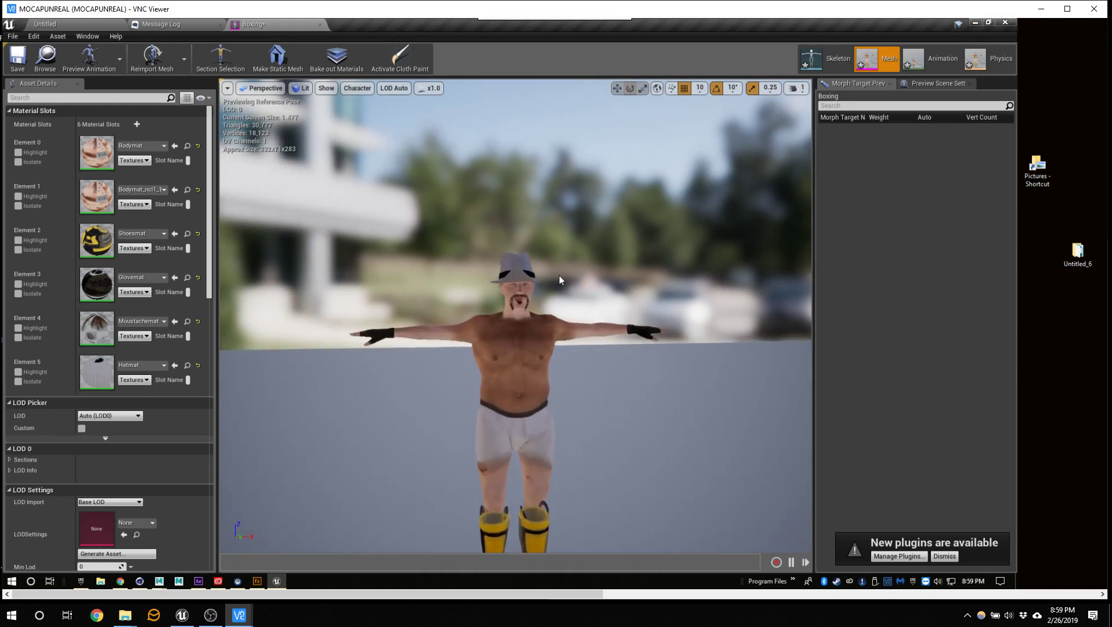
pyautogui.scroll(8, 560, 280)
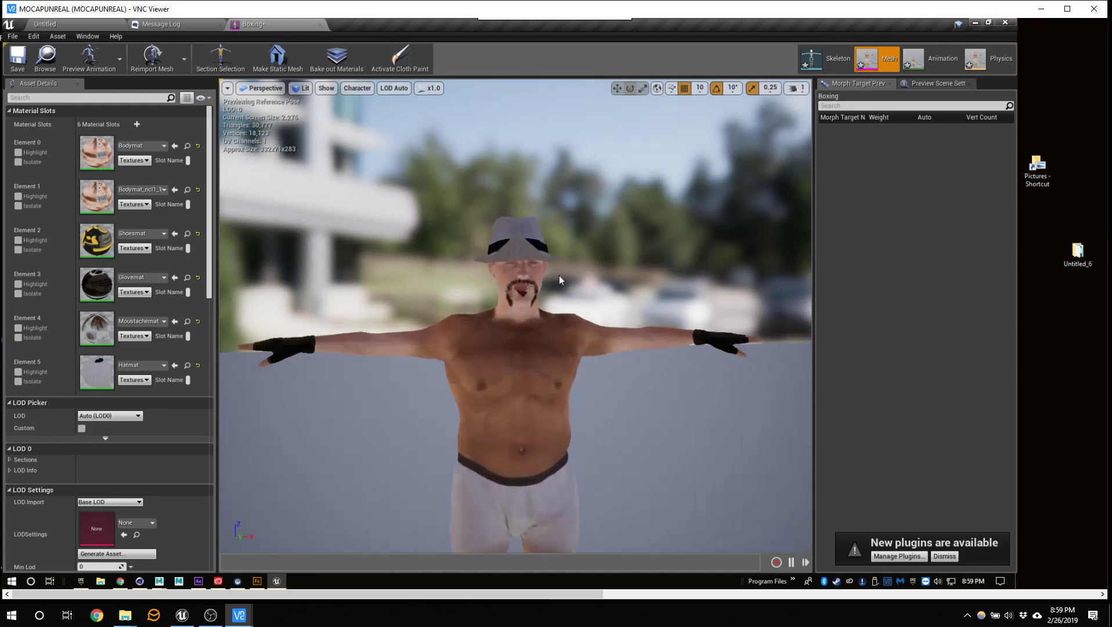
pyautogui.scroll(4, 559, 278)
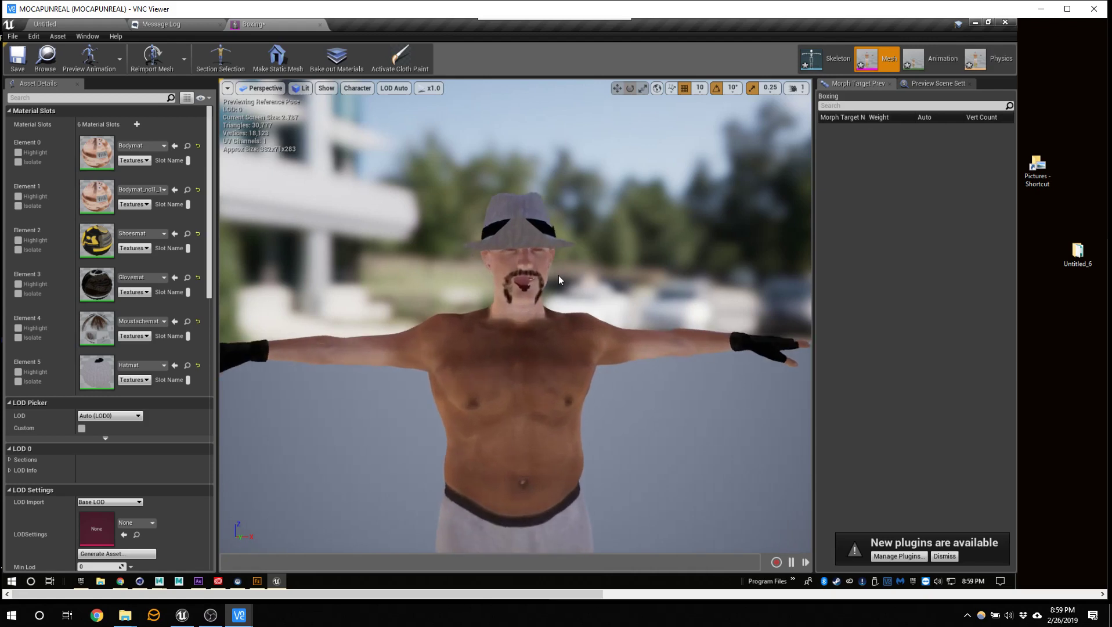
pyautogui.scroll(5, 558, 276)
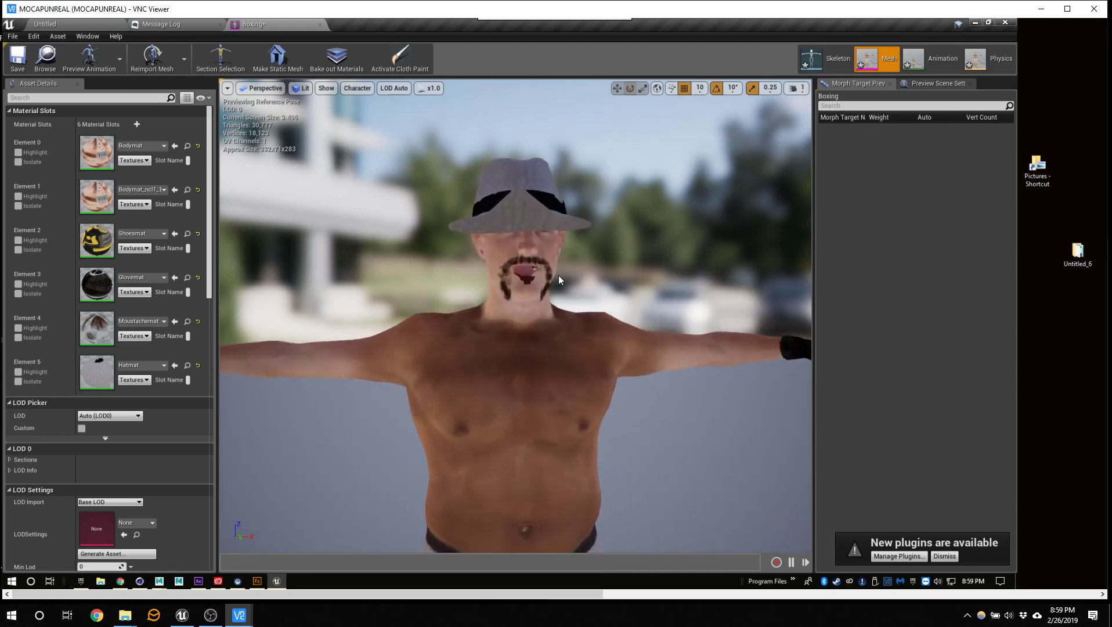
pyautogui.scroll(5, 558, 275)
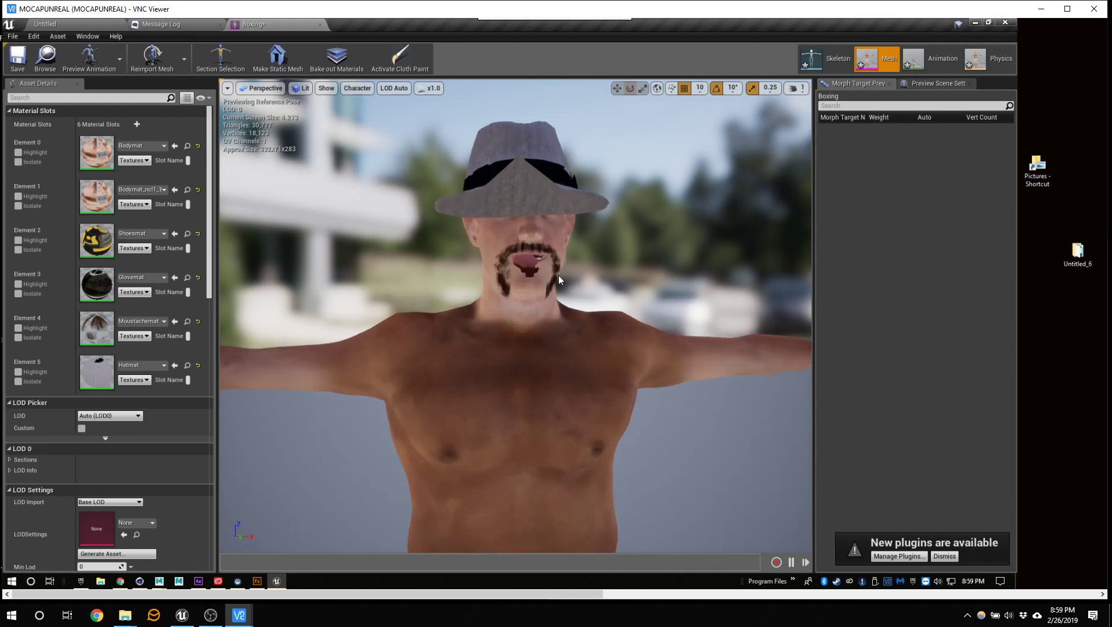
pyautogui.scroll(8, 559, 268)
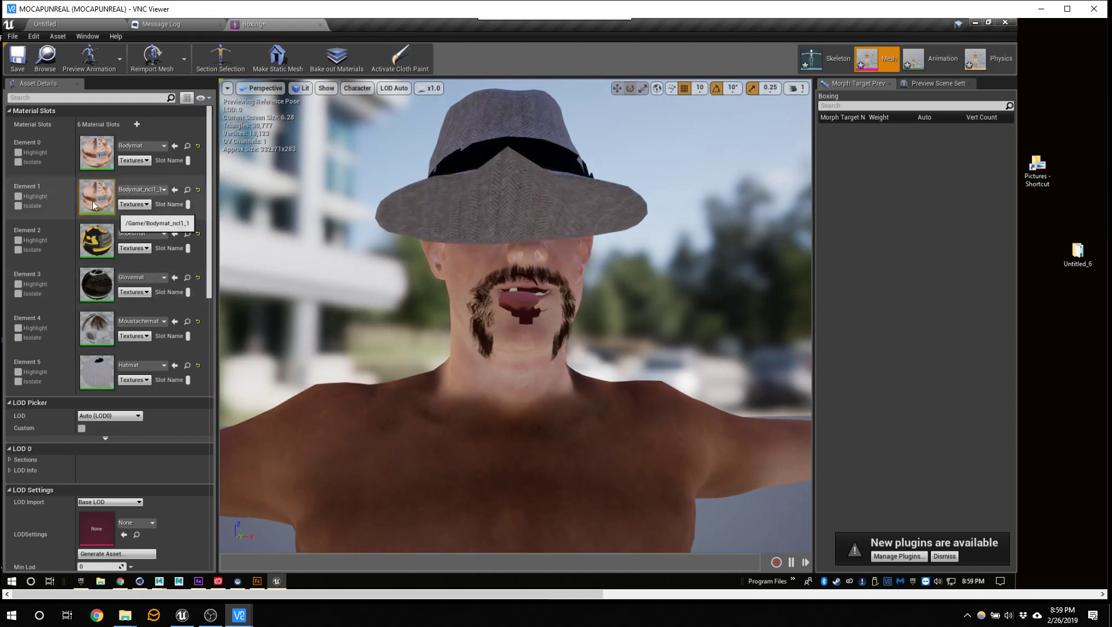
# Step: Open the Bodymat material from the Boxing mesh's first material slot for editing
pyautogui.doubleClick(100, 148)
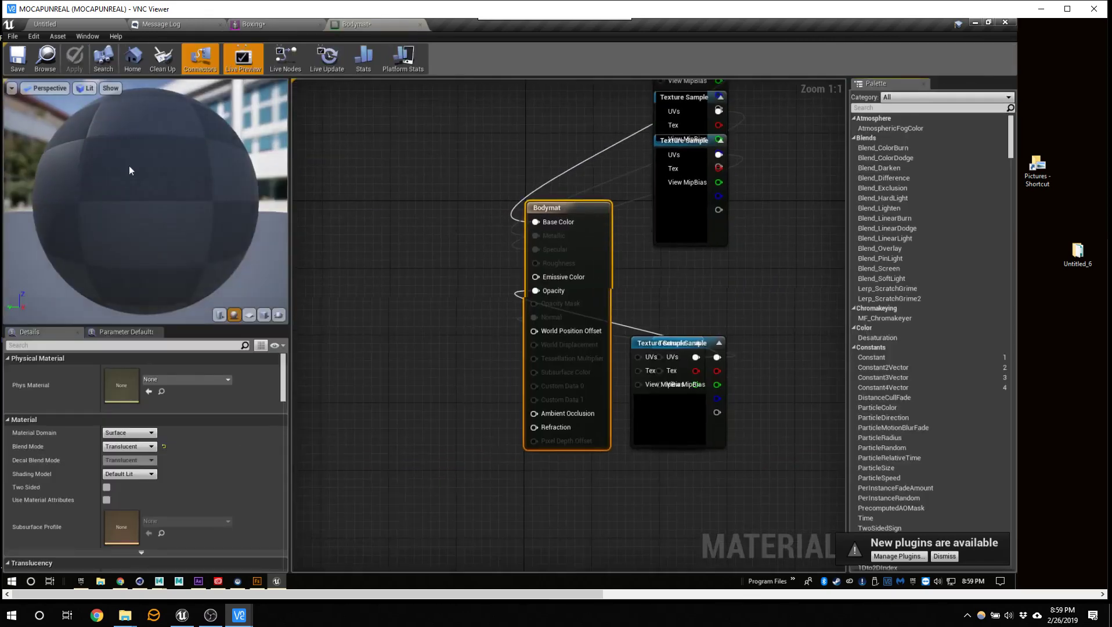
# Step: Set Bodymat's blend mode to Masked, connect its separated opacity Texture Sample to Opacity Mask, and save the material
pyautogui.moveTo(672, 349); pyautogui.dragTo(402, 297)
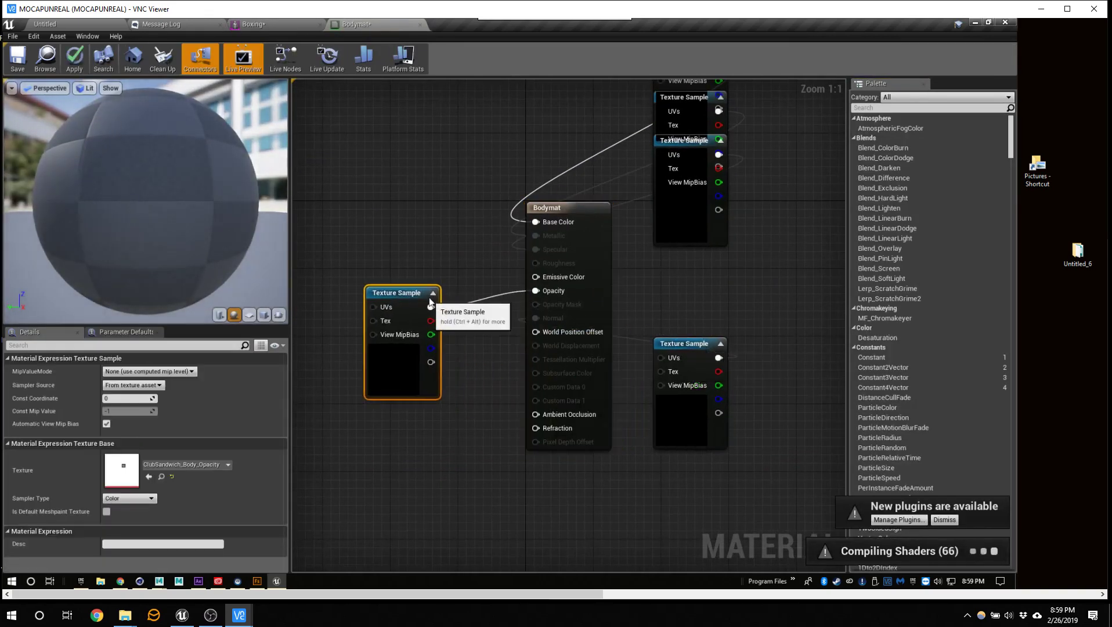
pyautogui.click(594, 225)
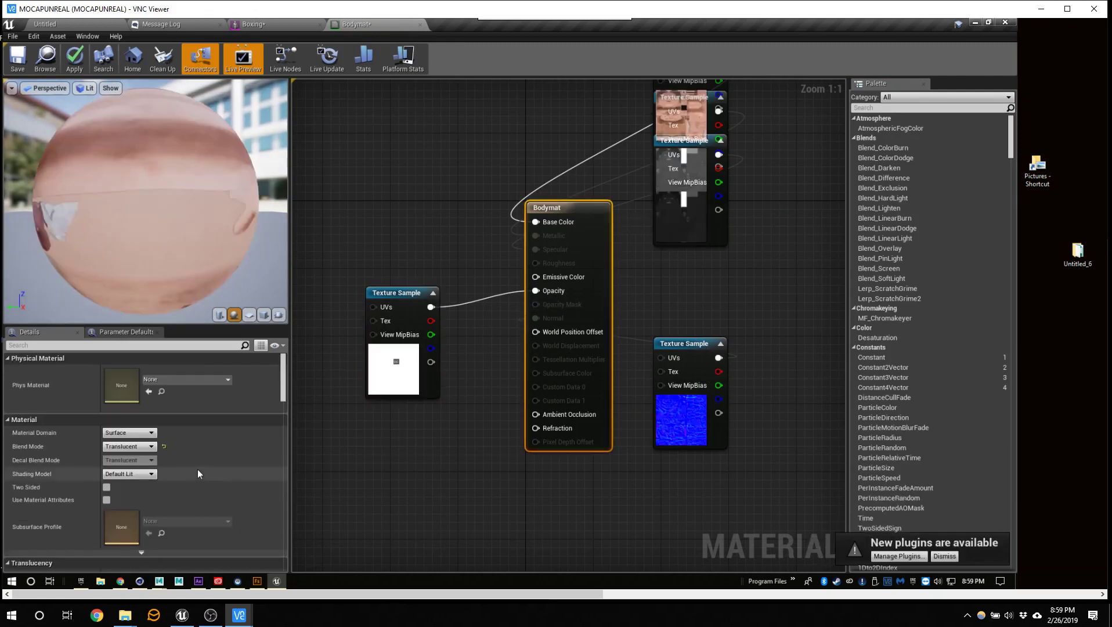
pyautogui.click(139, 447)
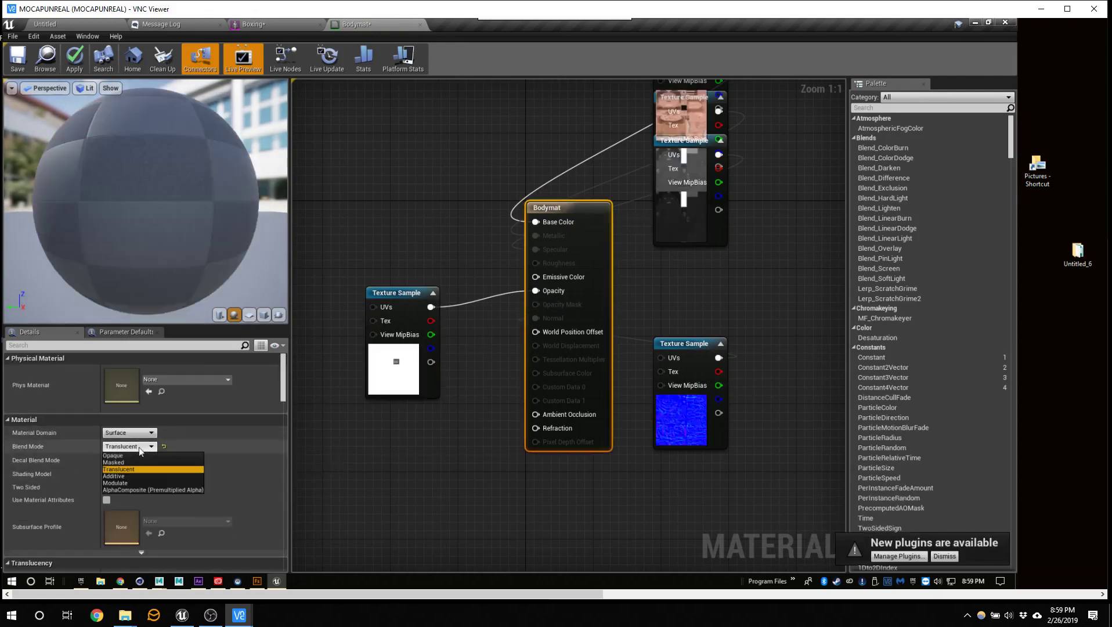
pyautogui.click(129, 462)
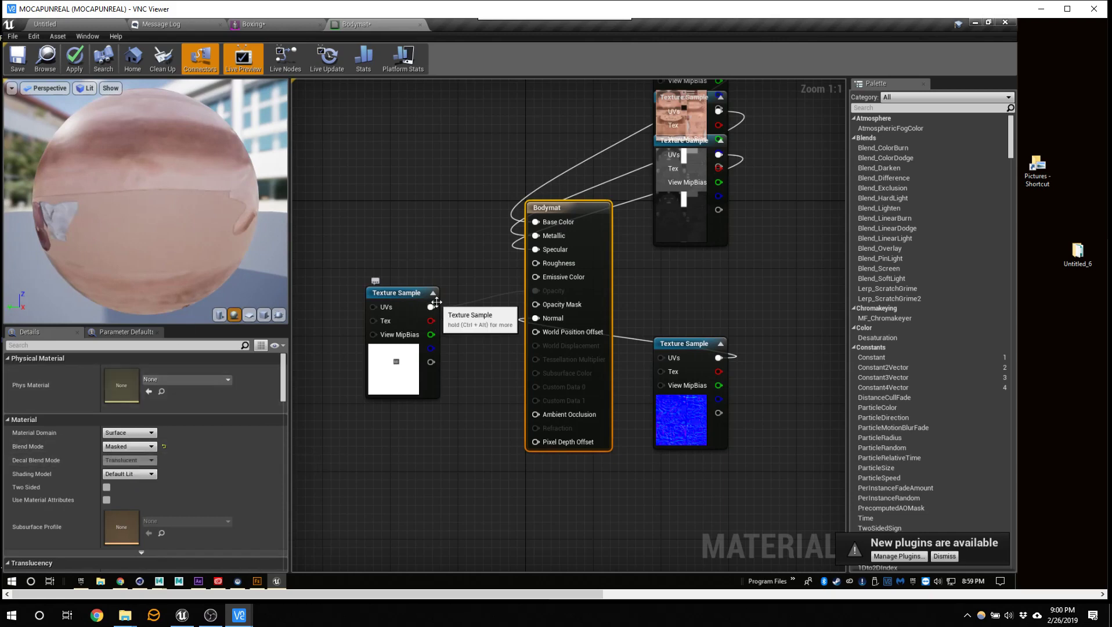
pyautogui.moveTo(432, 307); pyautogui.dragTo(560, 312)
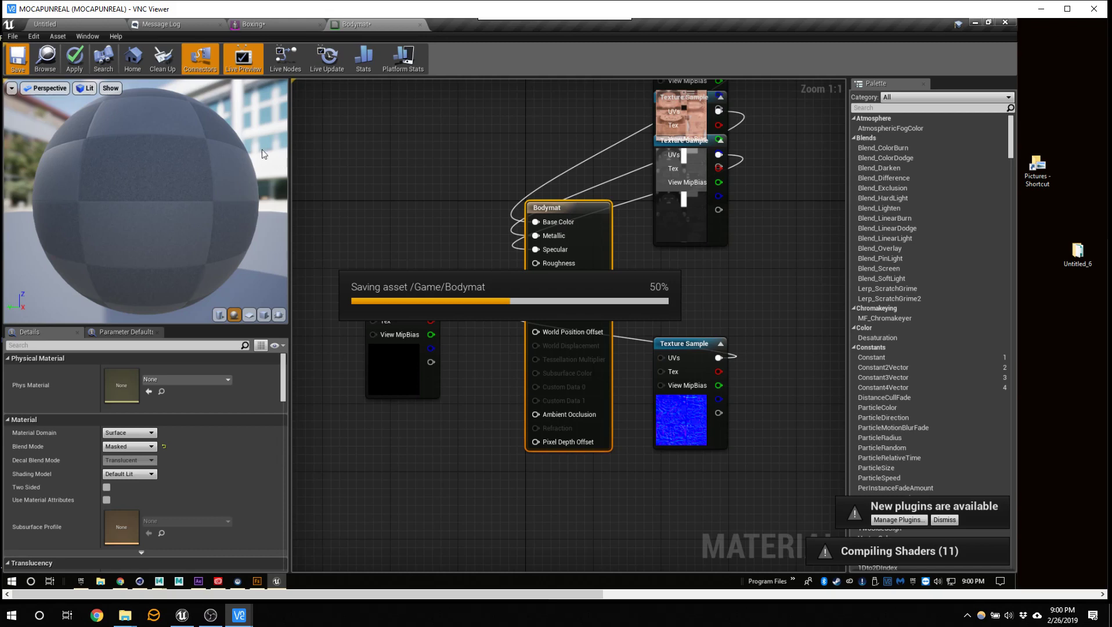
# Step: Return to the Boxing mesh preview and check the character's face with the saved body material
pyautogui.click(78, 26)
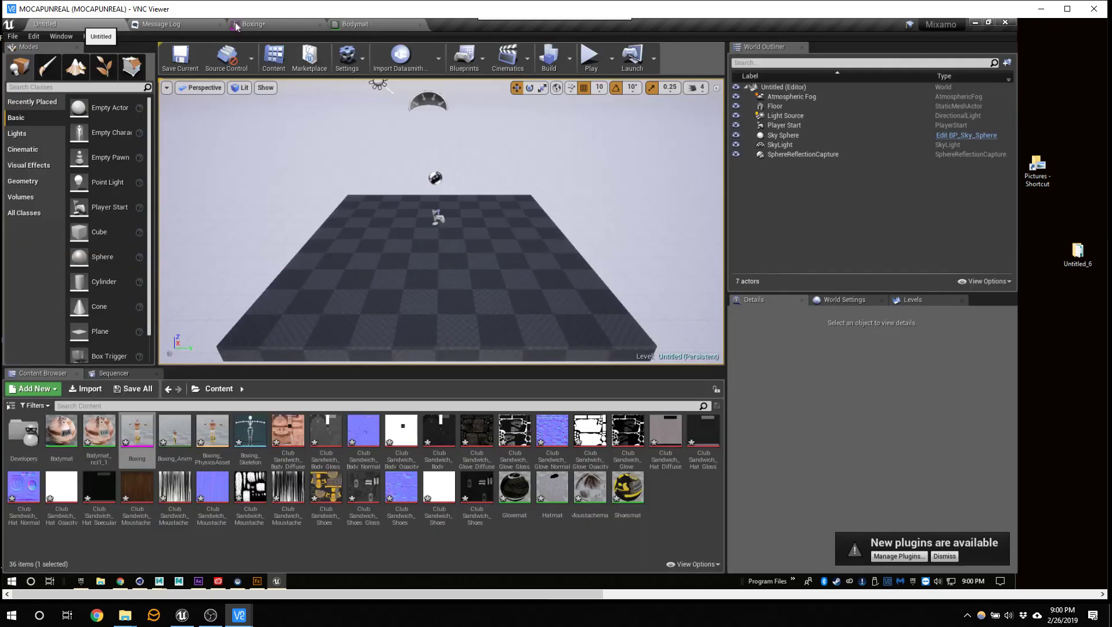
pyautogui.click(272, 26)
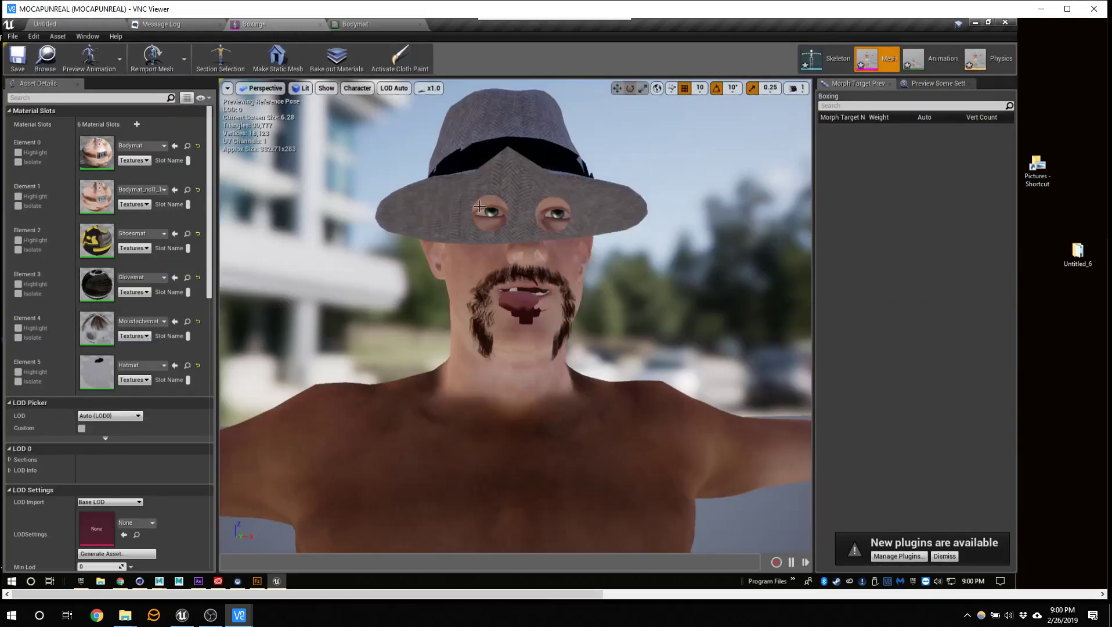
pyautogui.click(377, 25)
pyautogui.click(74, 25)
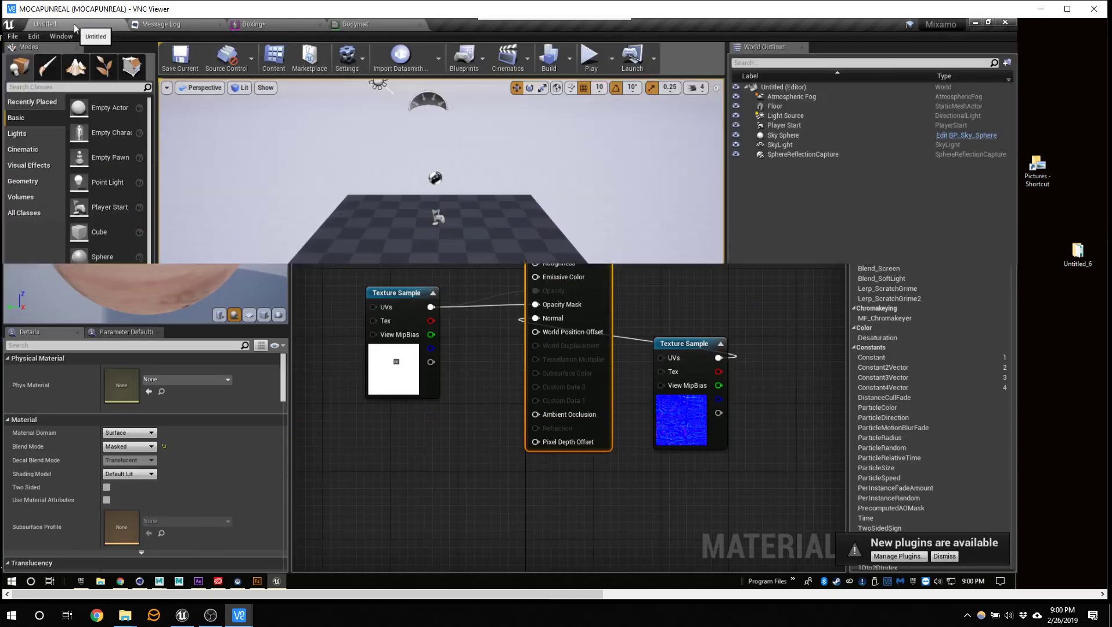
pyautogui.click(255, 25)
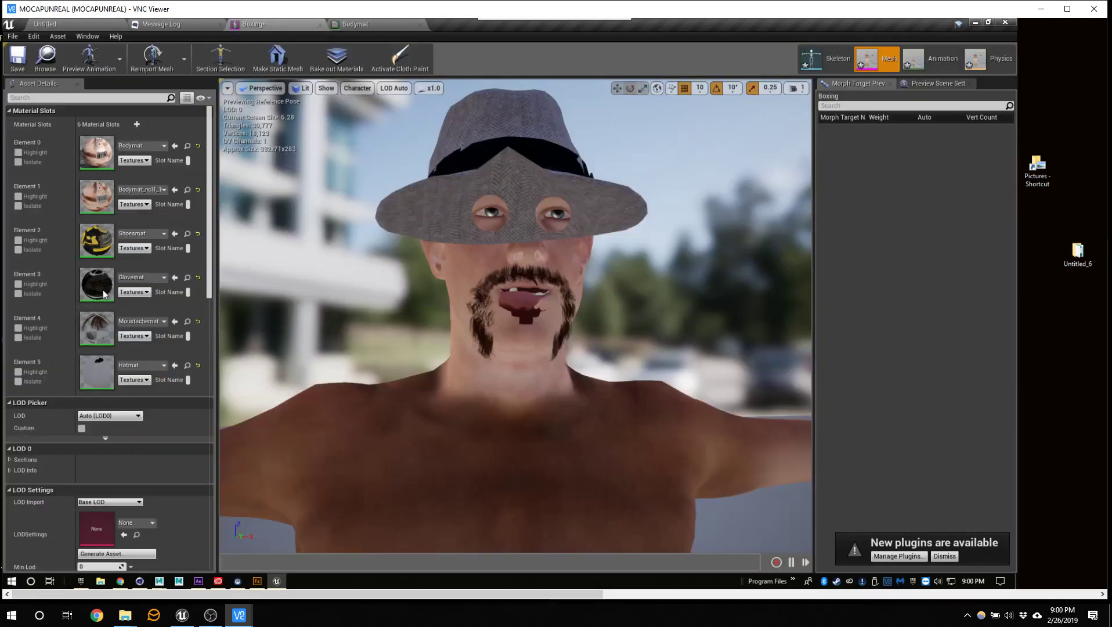
# Step: Open the Hatmat material, set its blend mode to Masked, connect the hat opacity texture to Opacity Mask, and save
pyautogui.doubleClick(98, 375)
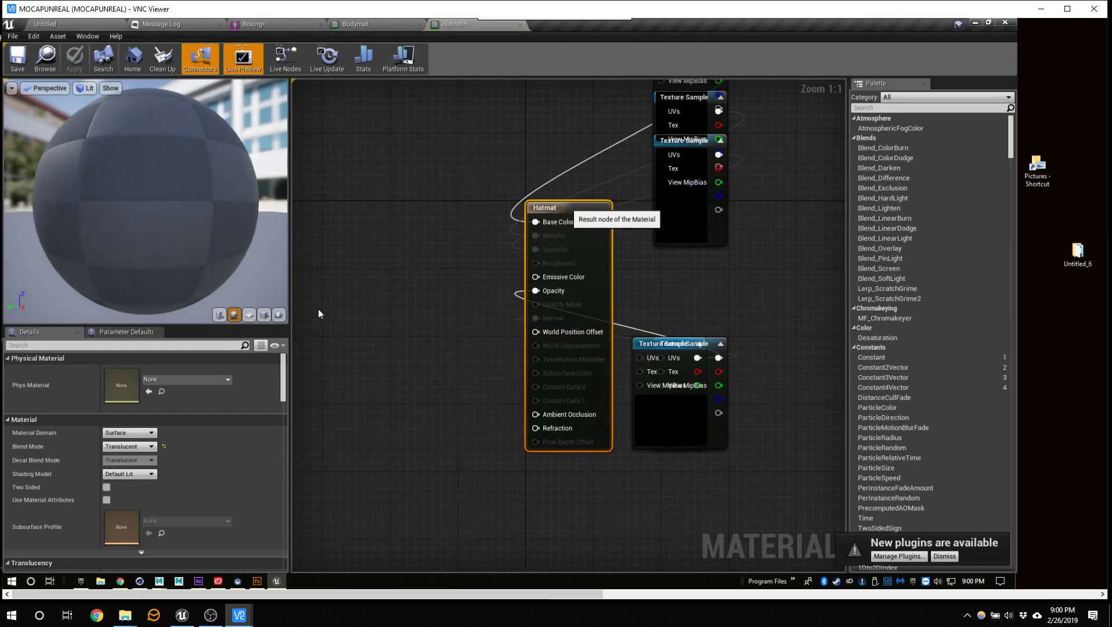
pyautogui.click(129, 446)
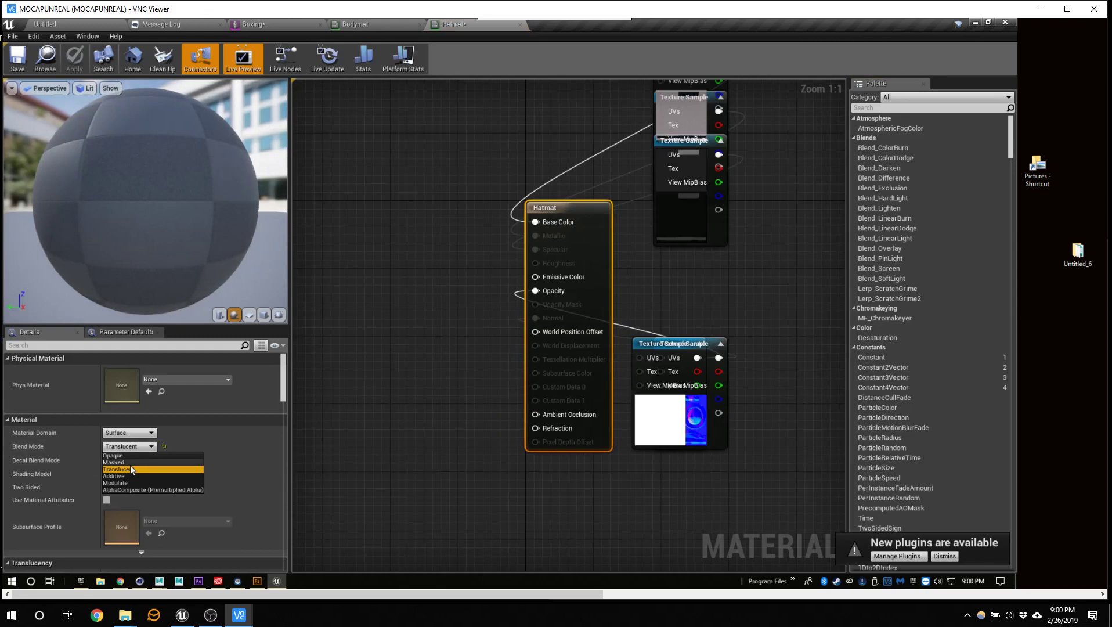
pyautogui.click(134, 462)
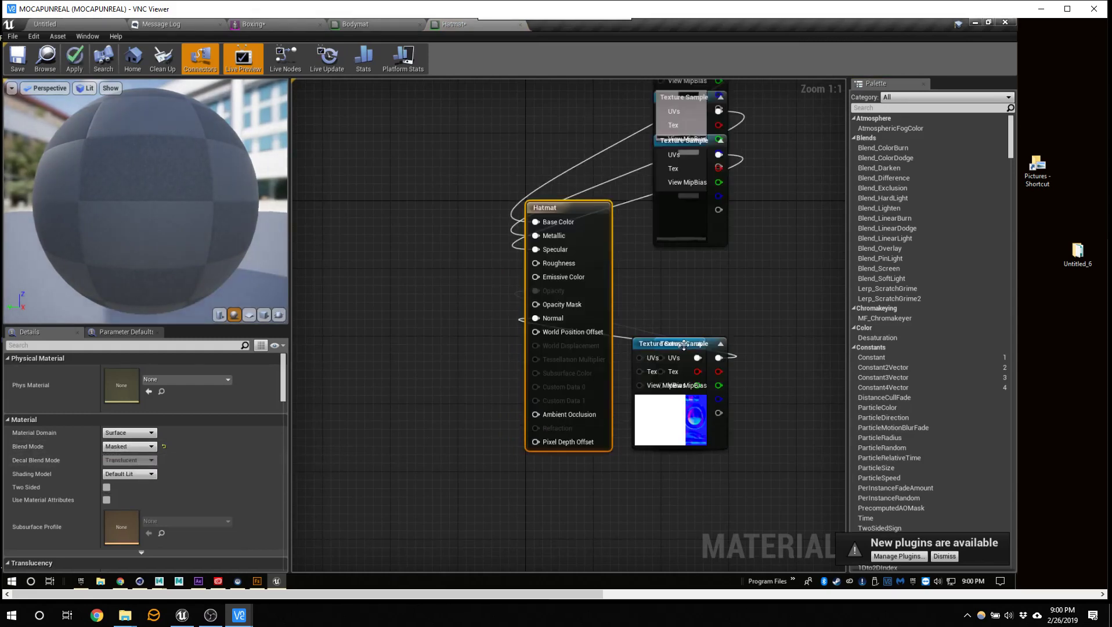
pyautogui.moveTo(684, 344); pyautogui.dragTo(556, 309)
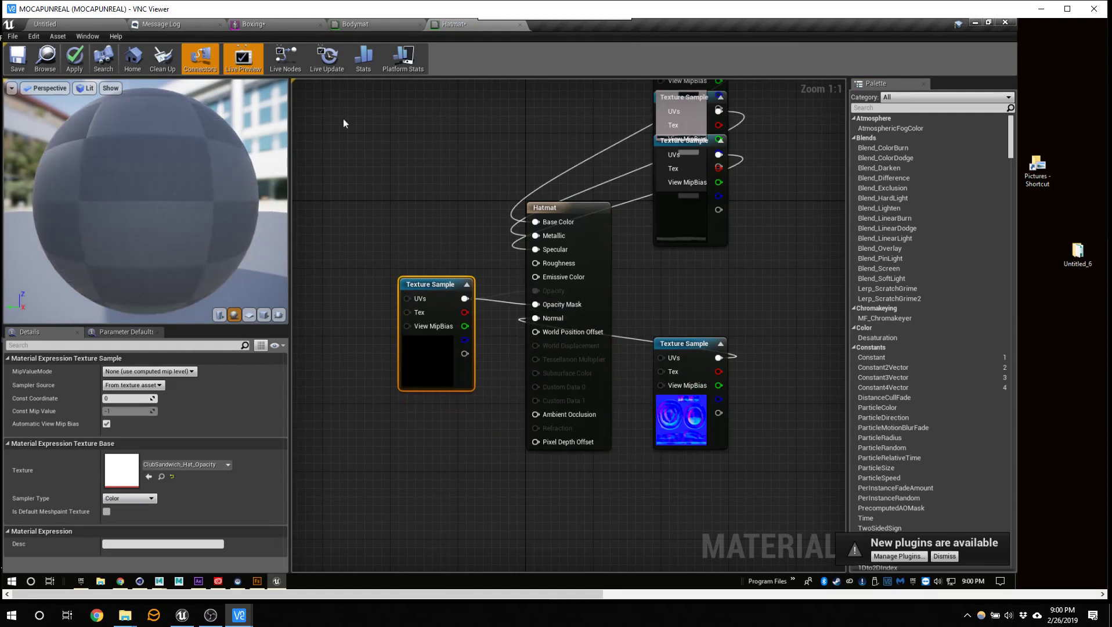
pyautogui.click(18, 58)
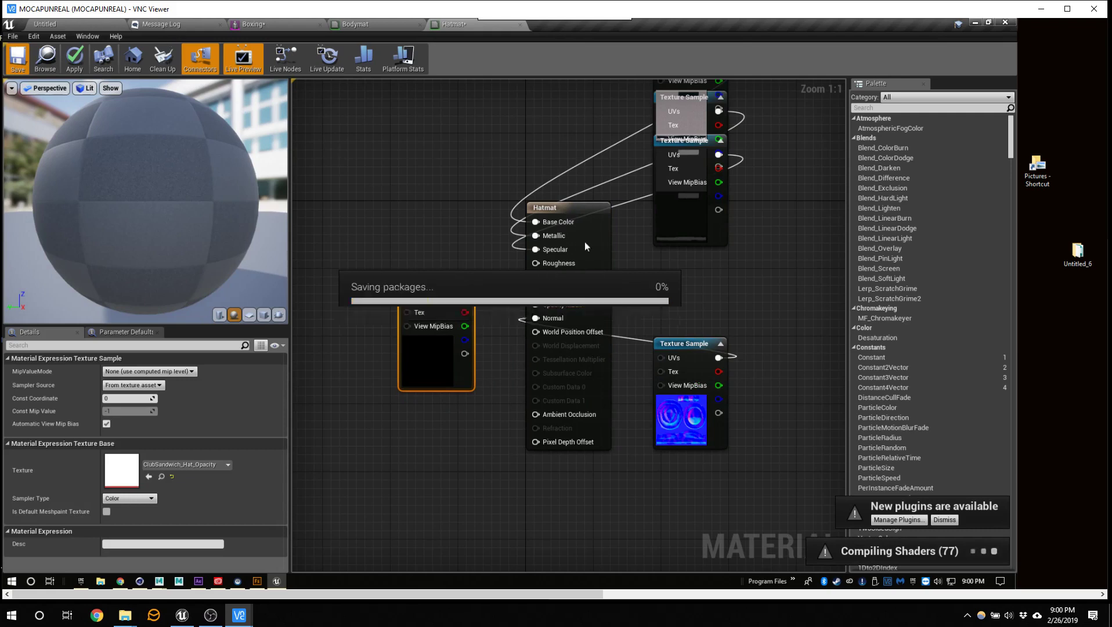
# Step: Check the hat on the Boxing mesh preview with the saved Hatmat material, then return to the level
pyautogui.click(71, 23)
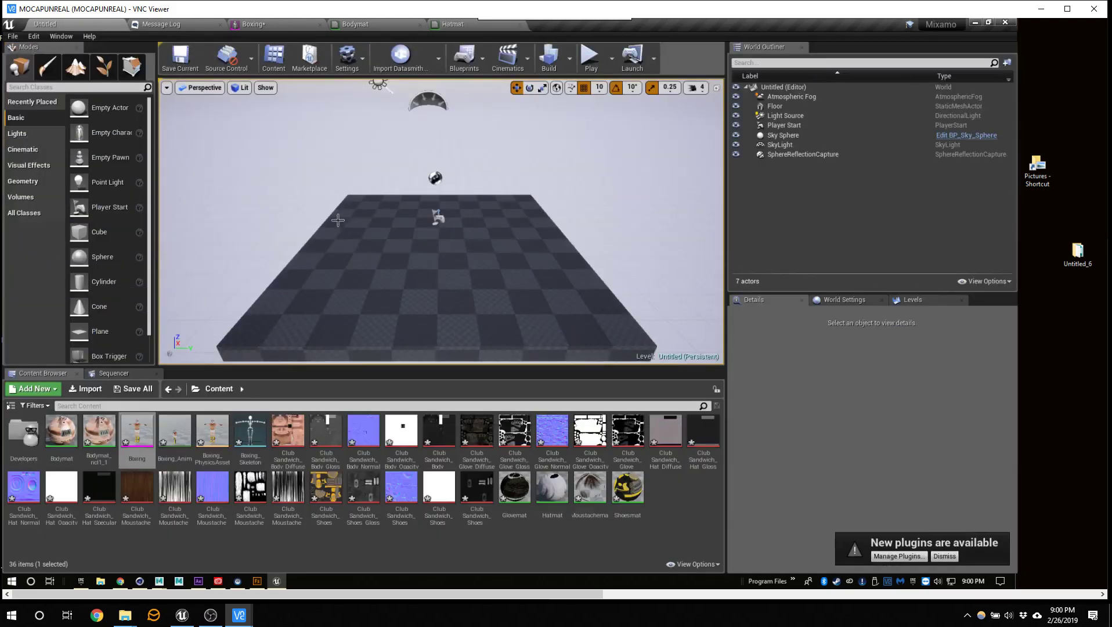
pyautogui.click(254, 25)
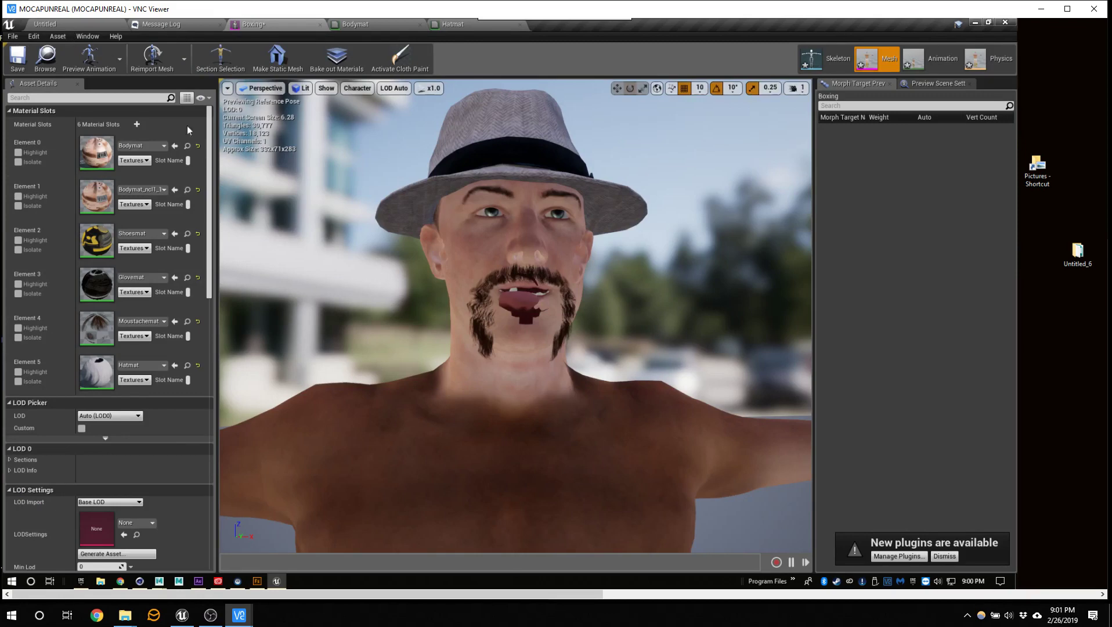
pyautogui.click(75, 25)
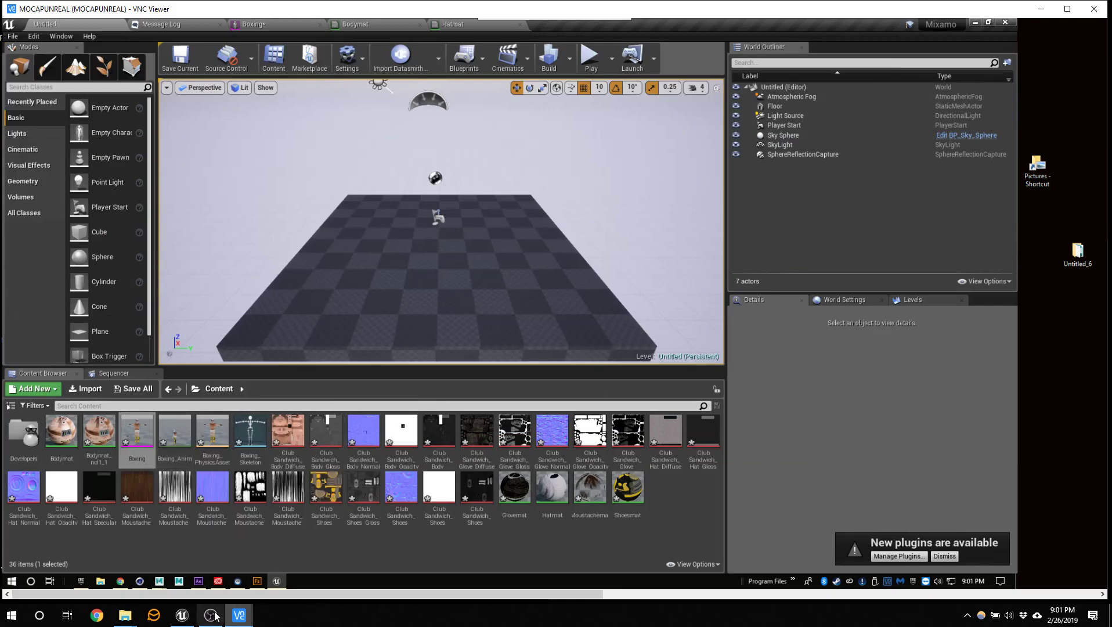
# Step: Switch to the local Unreal project and view the Fluffy character's skeleton, mesh and animation editors
pyautogui.click(183, 616)
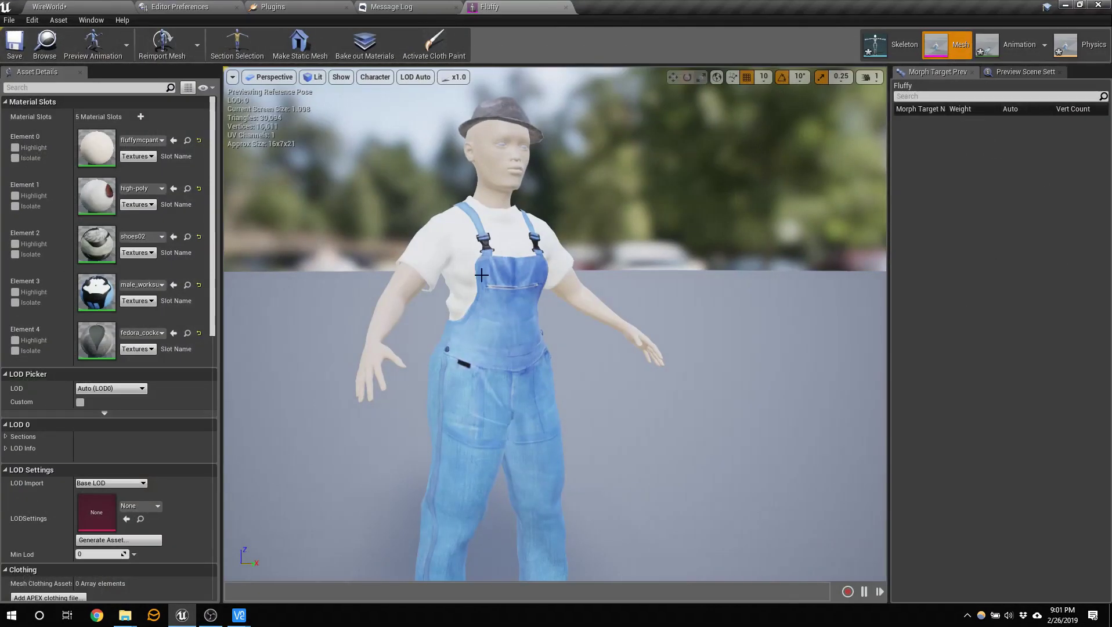
pyautogui.click(895, 44)
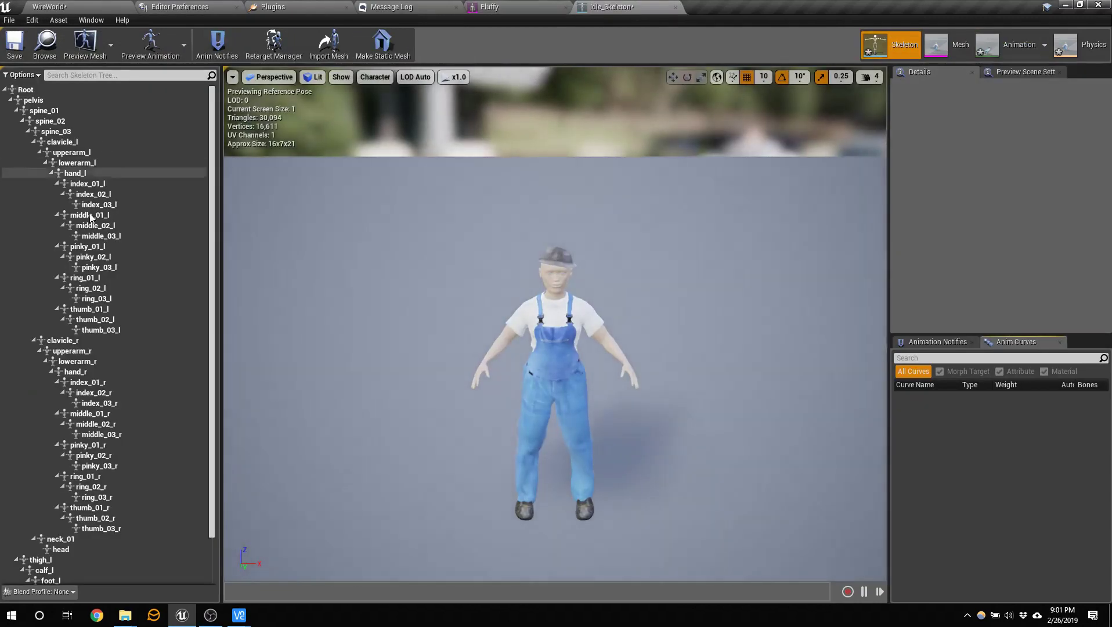
pyautogui.click(947, 50)
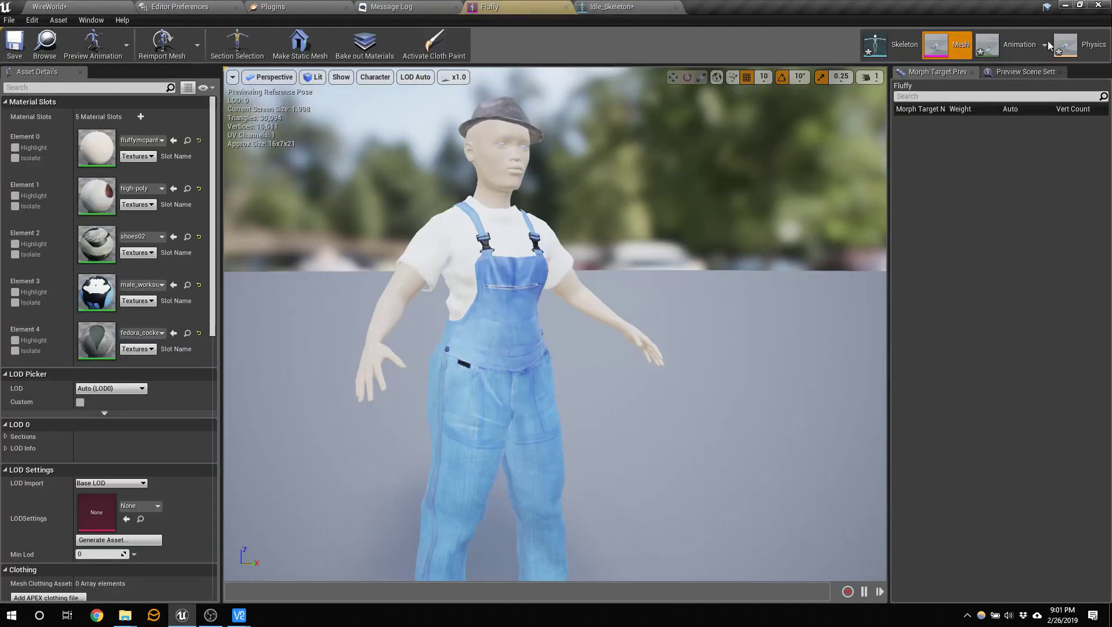
pyautogui.click(1023, 48)
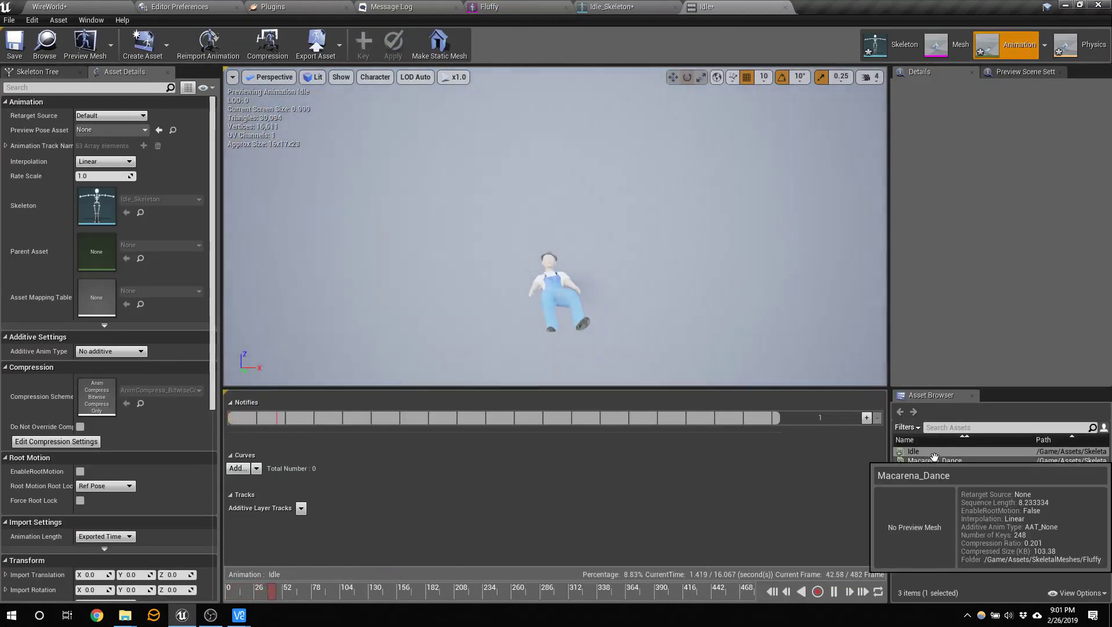
# Step: Preview Fluffy's Macarena_Dance, Samba_Dancing and Idle animations in turn
pyautogui.click(930, 460)
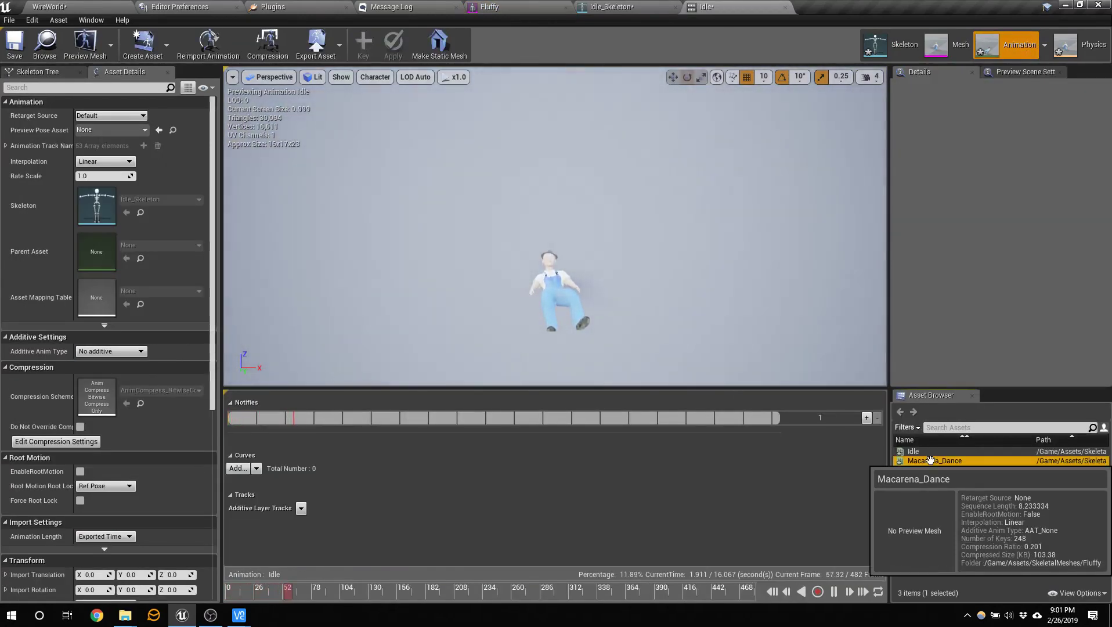
pyautogui.doubleClick(930, 460)
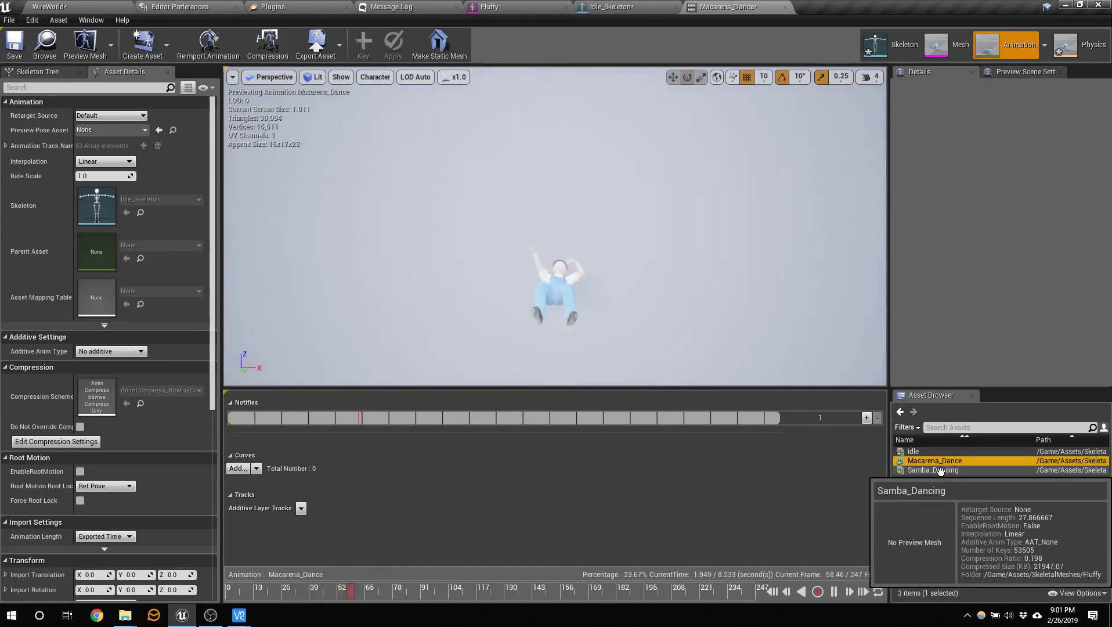
pyautogui.doubleClick(932, 469)
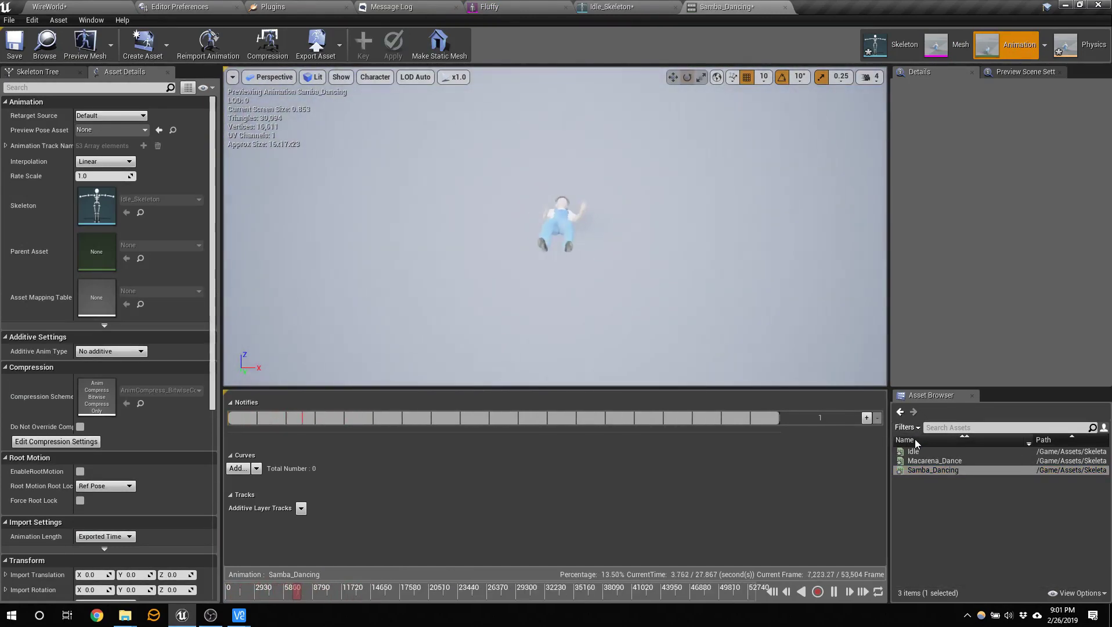
pyautogui.doubleClick(928, 451)
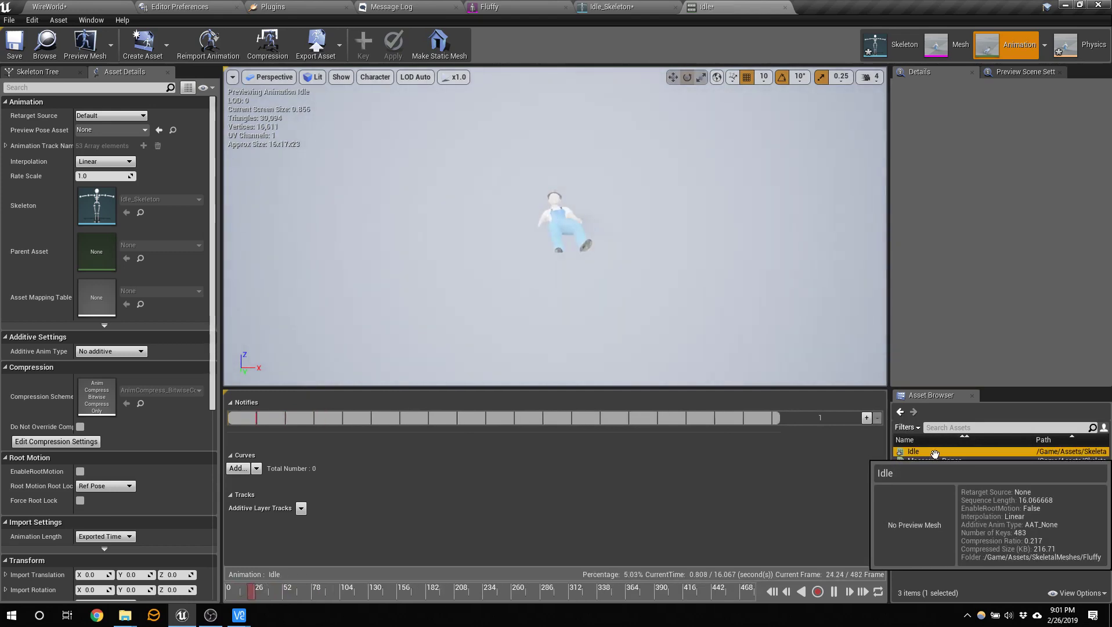
# Step: Locate the Idle animation in the project's Fluffy folder and place it in the WireWorld level
pyautogui.rightClick(934, 452)
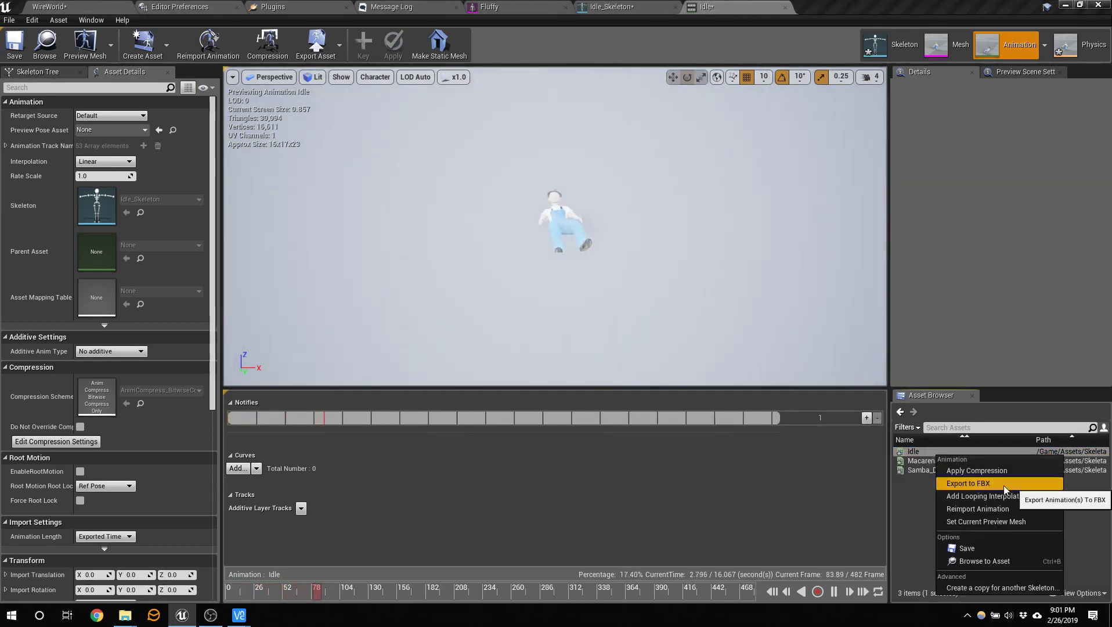
pyautogui.click(986, 561)
pyautogui.moveTo(595, 292); pyautogui.dragTo(596, 292, button='right')
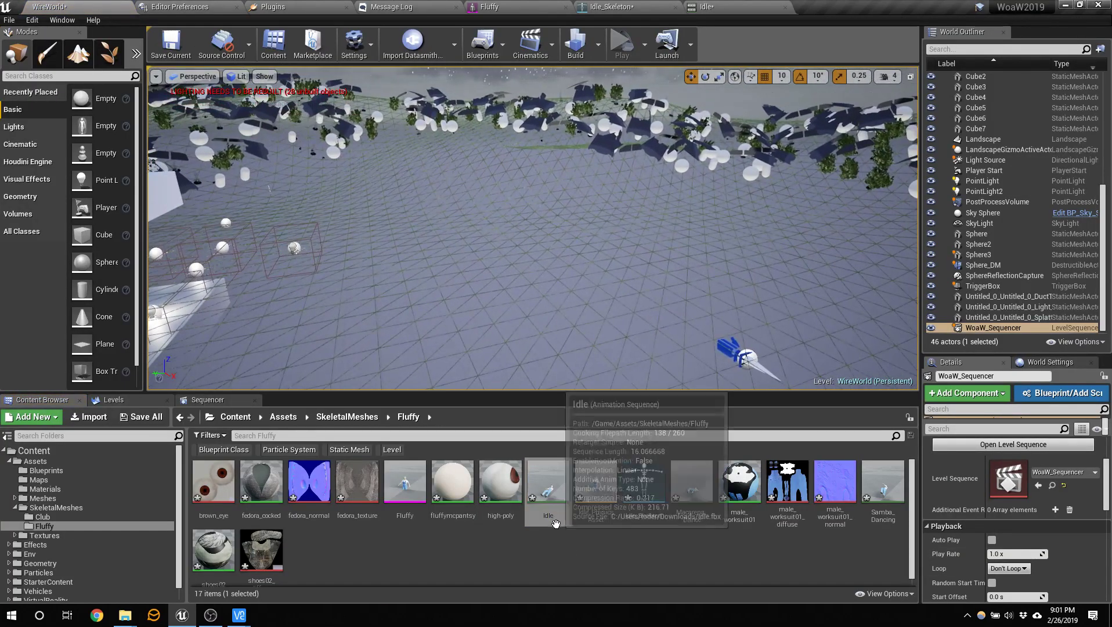
pyautogui.click(567, 478)
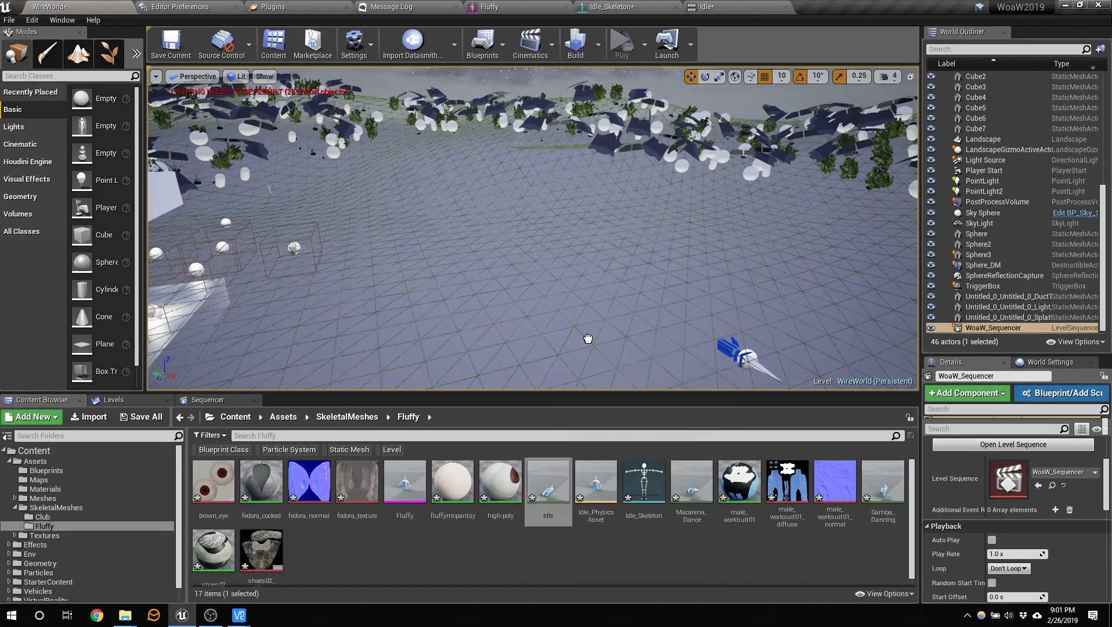
pyautogui.moveTo(585, 340); pyautogui.dragTo(588, 340)
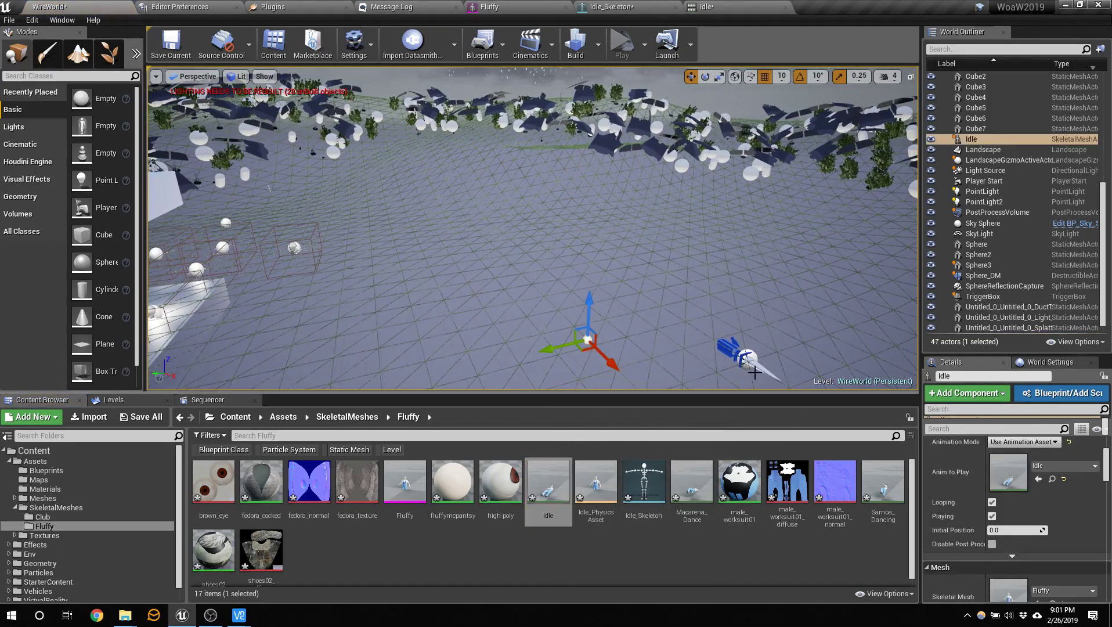
# Step: Set the Idle character's scale to 100 on all three axes and rotate it about X to stand upright
pyautogui.scroll(3, 1080, 457)
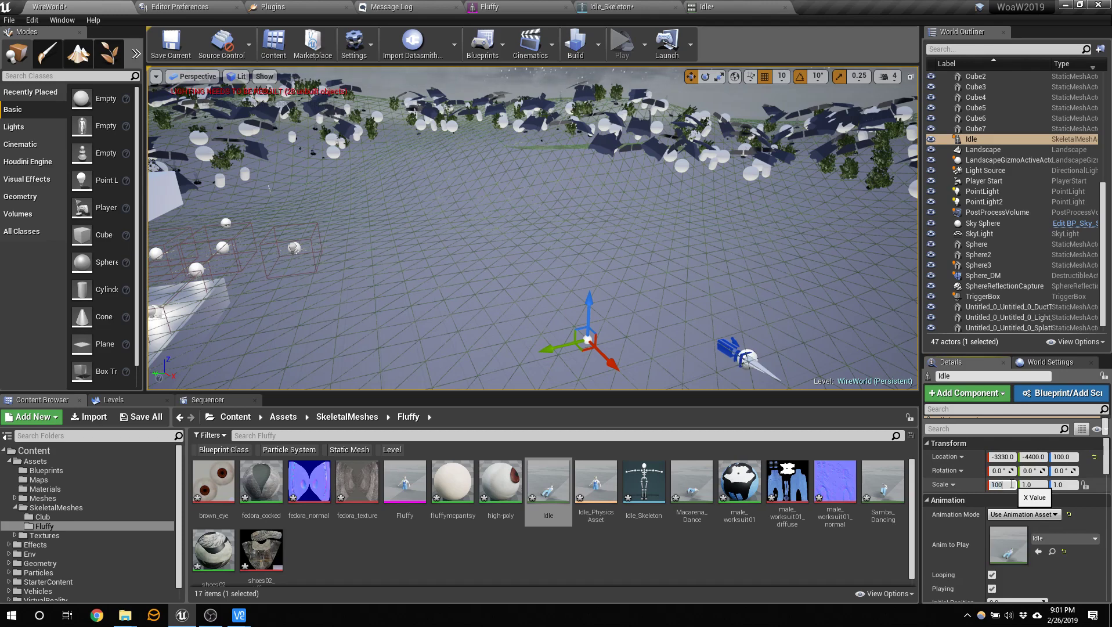
pyautogui.write('0')
pyautogui.press('Tab')
pyautogui.write('100')
pyautogui.press('Return')
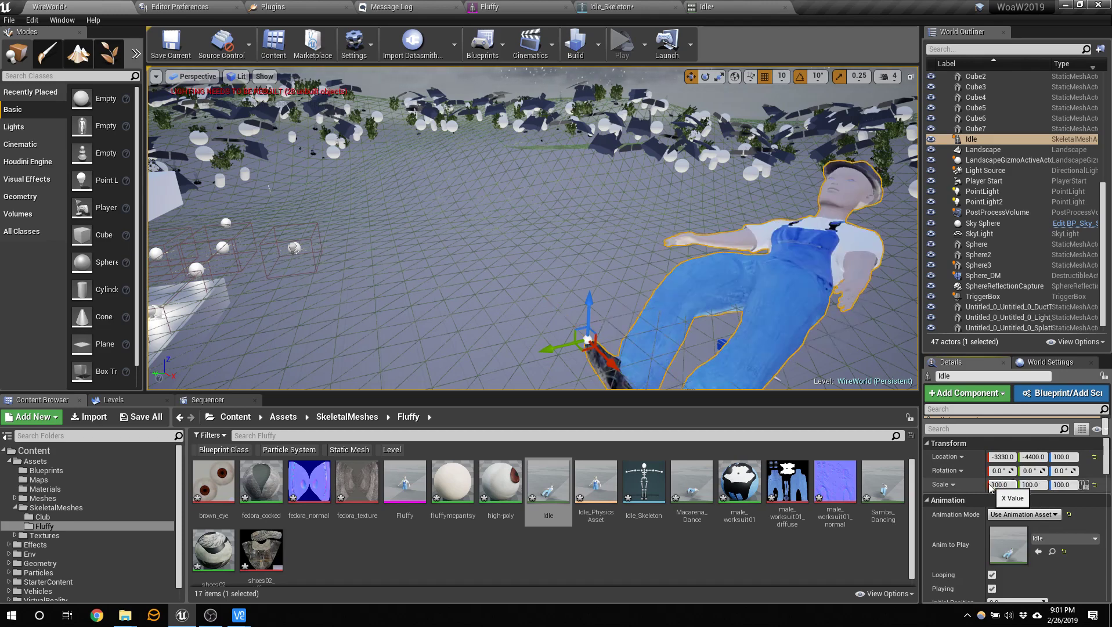
pyautogui.click(704, 77)
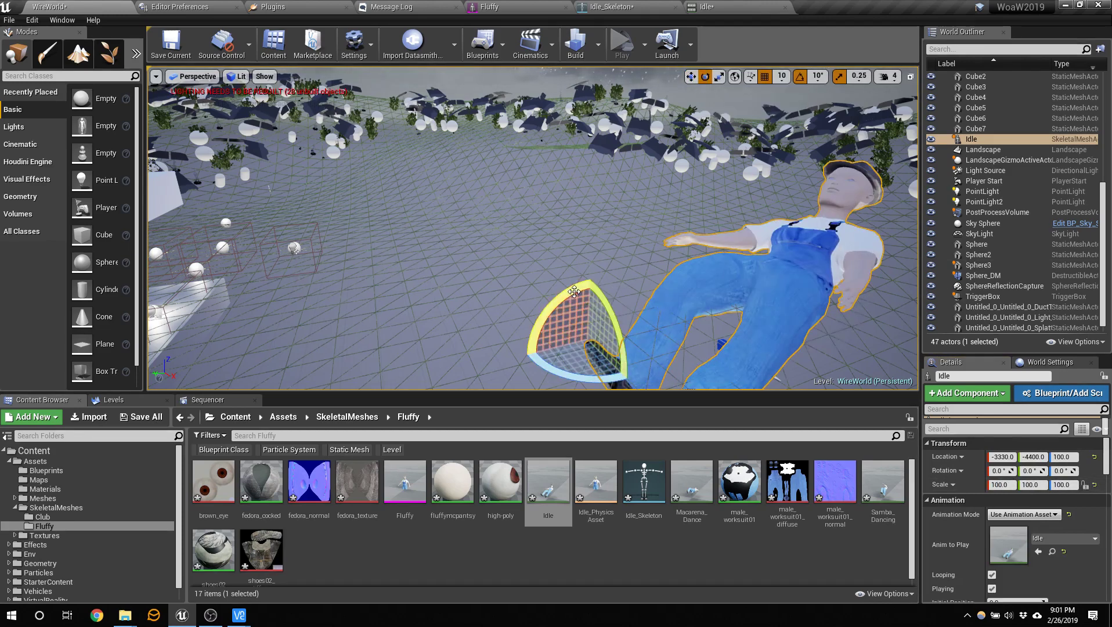
pyautogui.moveTo(574, 291); pyautogui.dragTo(563, 308)
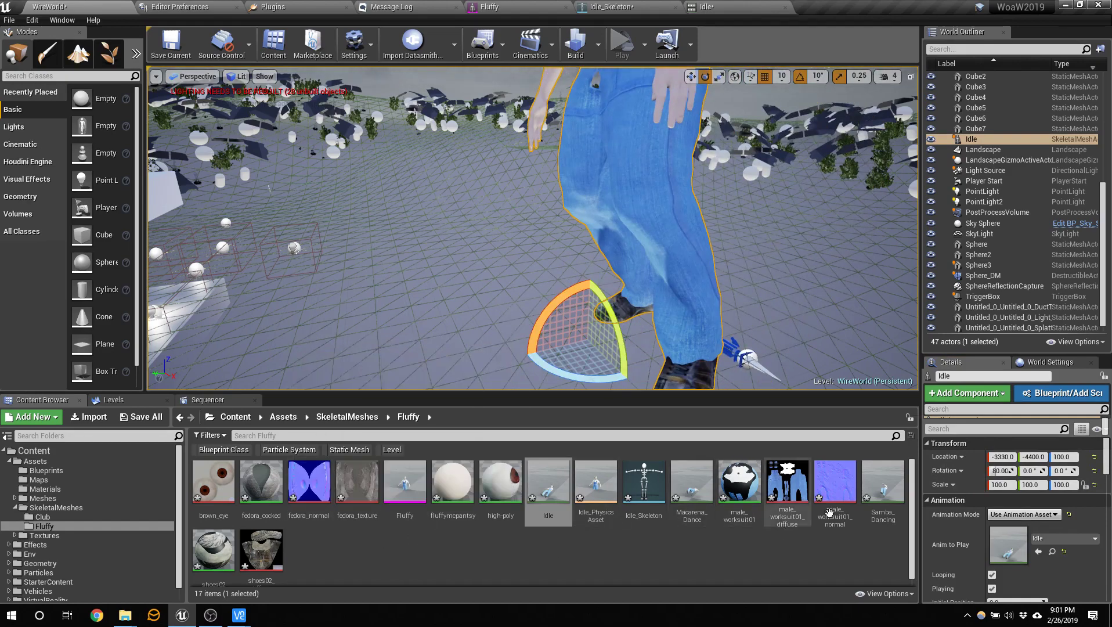
# Step: Place two copies of the Samba_Dancing animation in the level beside the Idle character
pyautogui.moveTo(883, 481); pyautogui.dragTo(520, 336)
pyautogui.moveTo(403, 291); pyautogui.dragTo(403, 291)
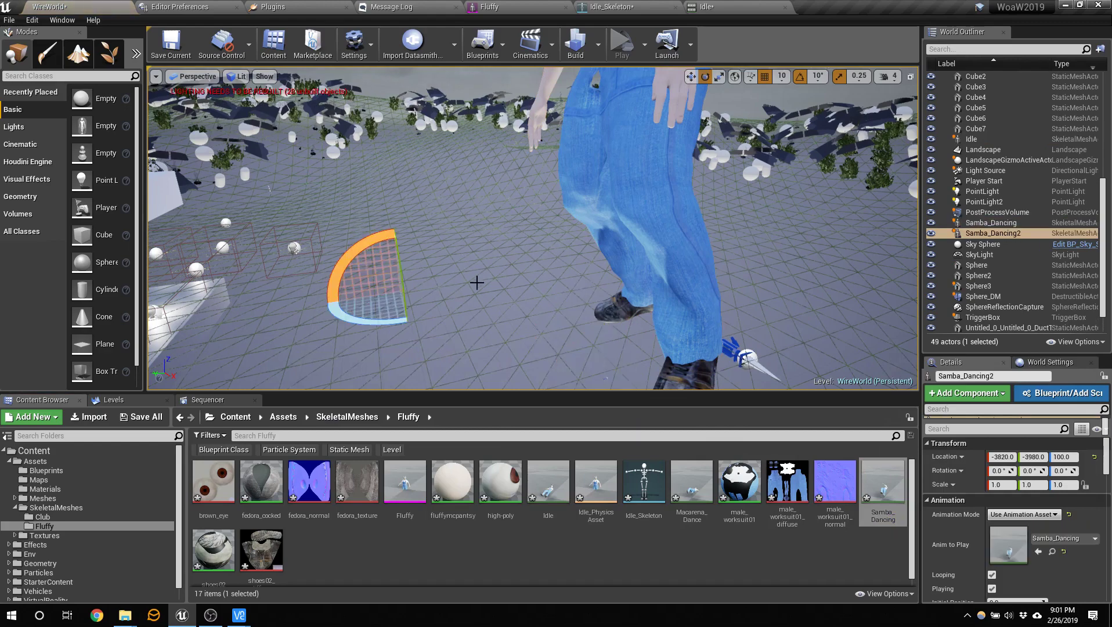
pyautogui.press('f')
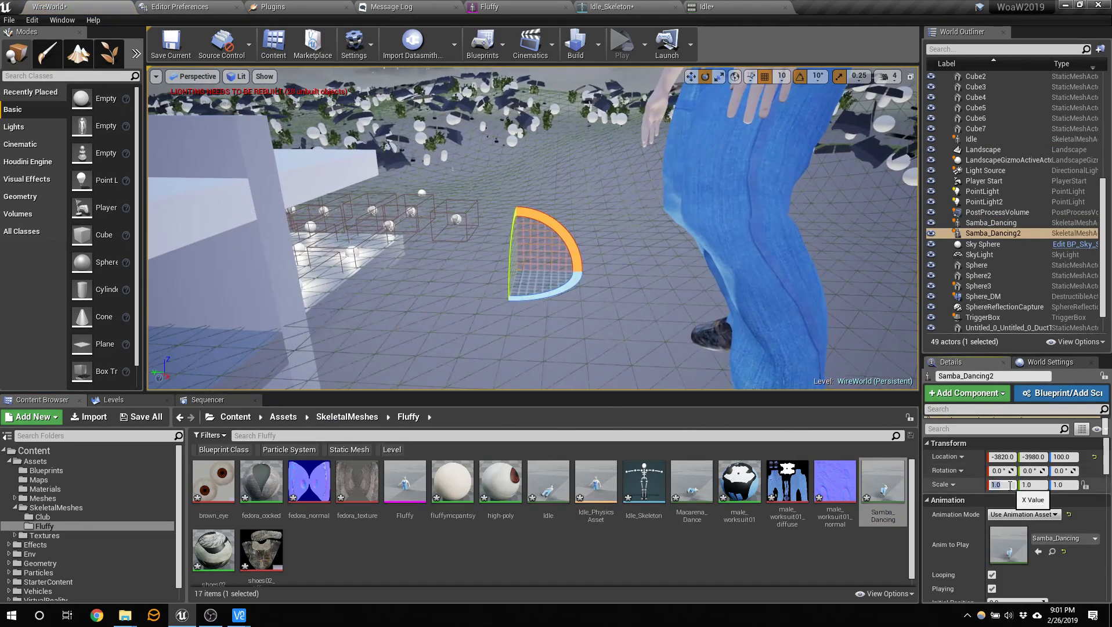
# Step: Set the second Samba_Dancing character's scale to 100 on all three axes and rotate it about X to stand upright
pyautogui.write('00')
pyautogui.press('Tab')
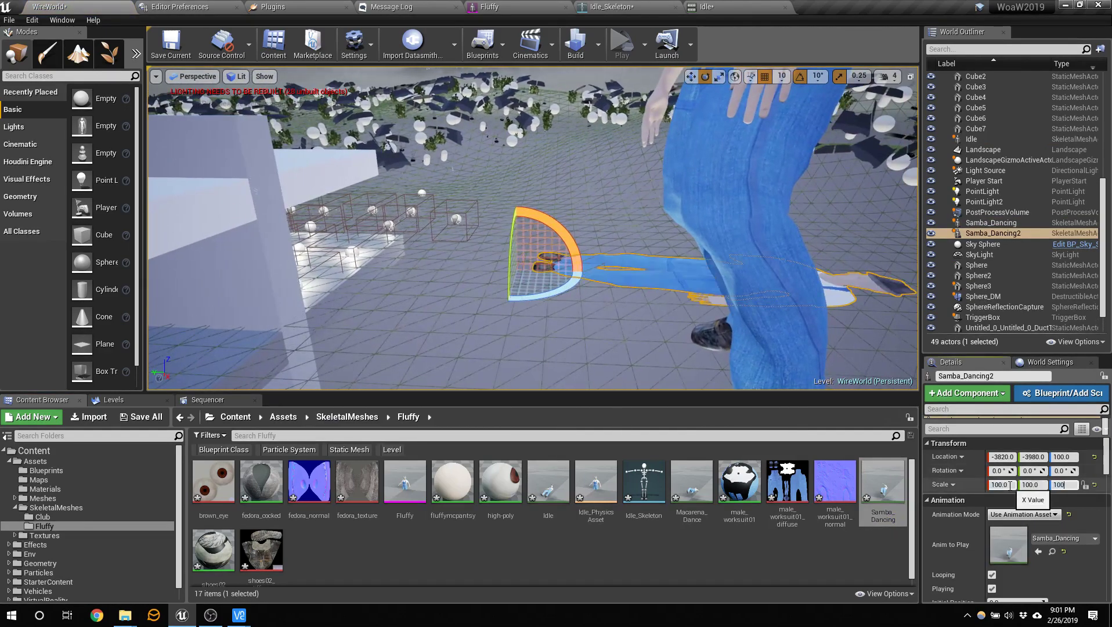
pyautogui.write('100')
pyautogui.press('Return')
pyautogui.moveTo(569, 246); pyautogui.dragTo(534, 208)
pyautogui.moveTo(539, 241); pyautogui.dragTo(574, 250, button='right')
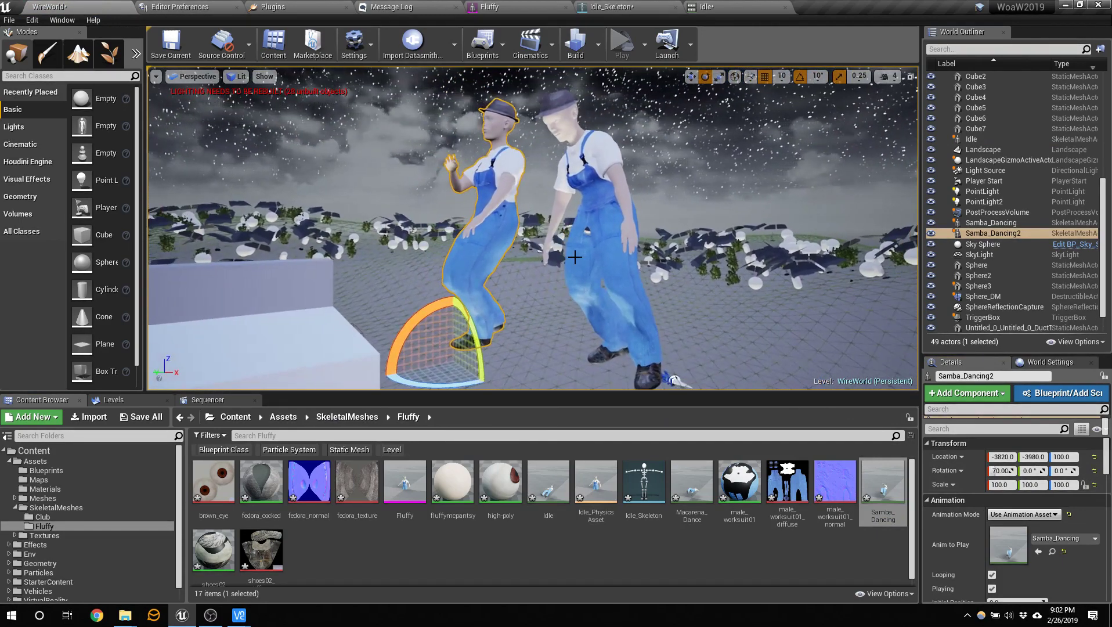
# Step: Simulate the level to watch the two Samba_Dancing characters dance, and stop the simulation
pyautogui.click(645, 46)
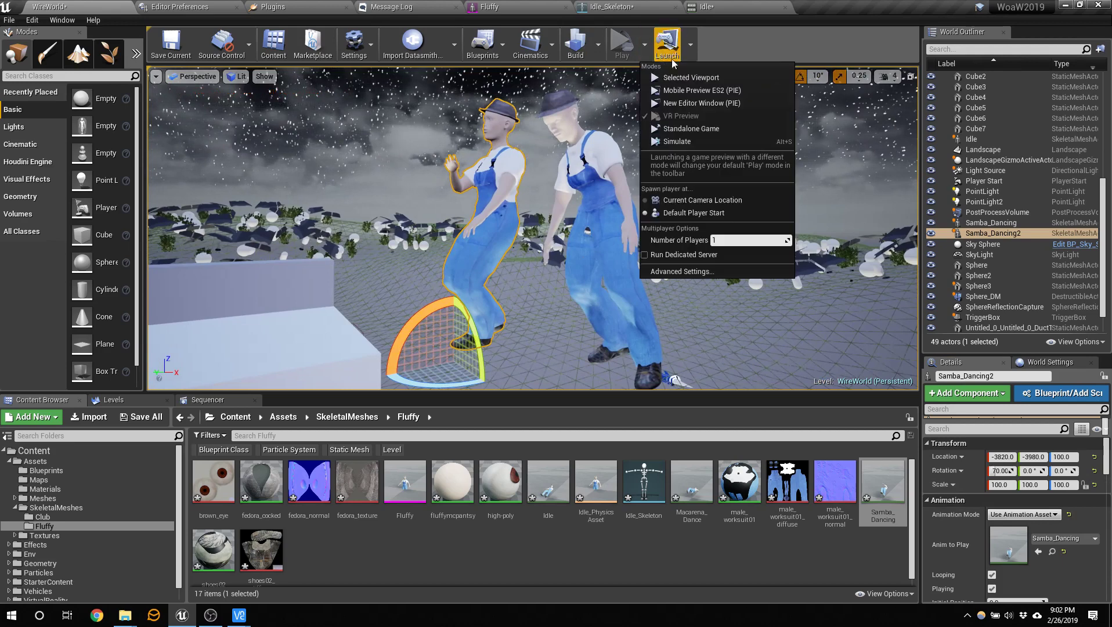
pyautogui.click(699, 142)
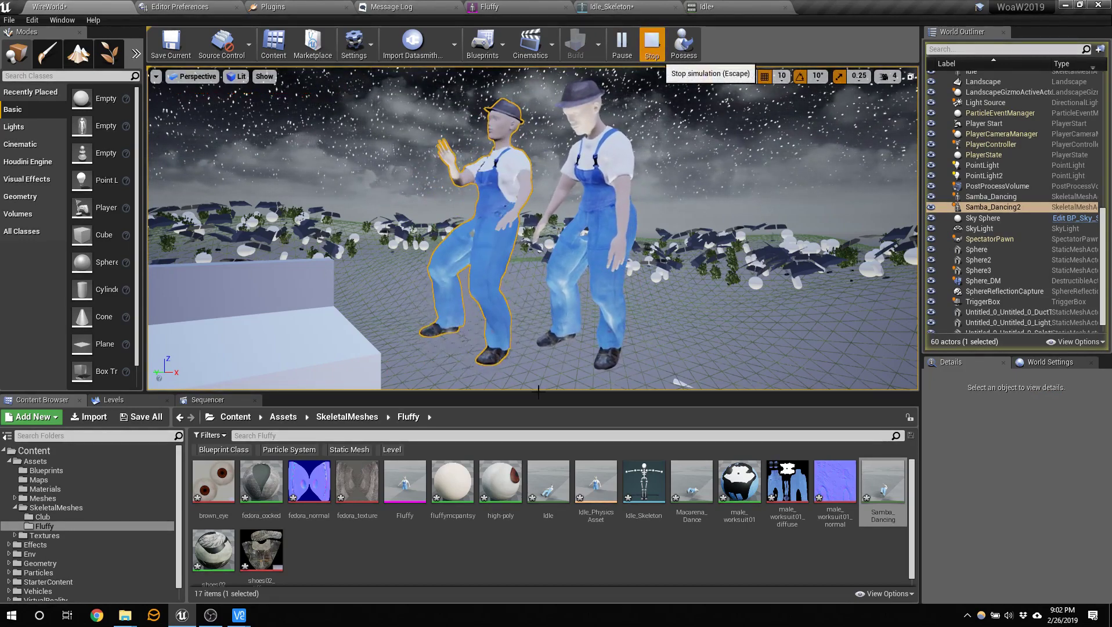
pyautogui.click(659, 49)
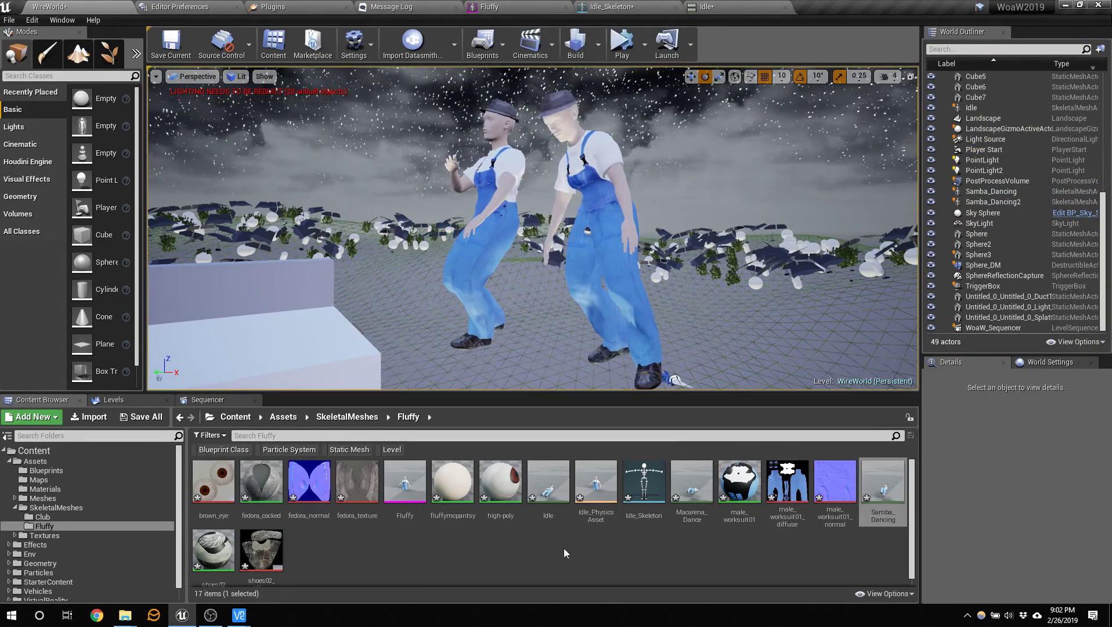
# Step: Place the Macarena_Dance animation beside the samba dancers, scale it to 100 on all axes and rotate it about X to stand upright
pyautogui.click(692, 490)
pyautogui.moveTo(767, 346); pyautogui.dragTo(769, 348)
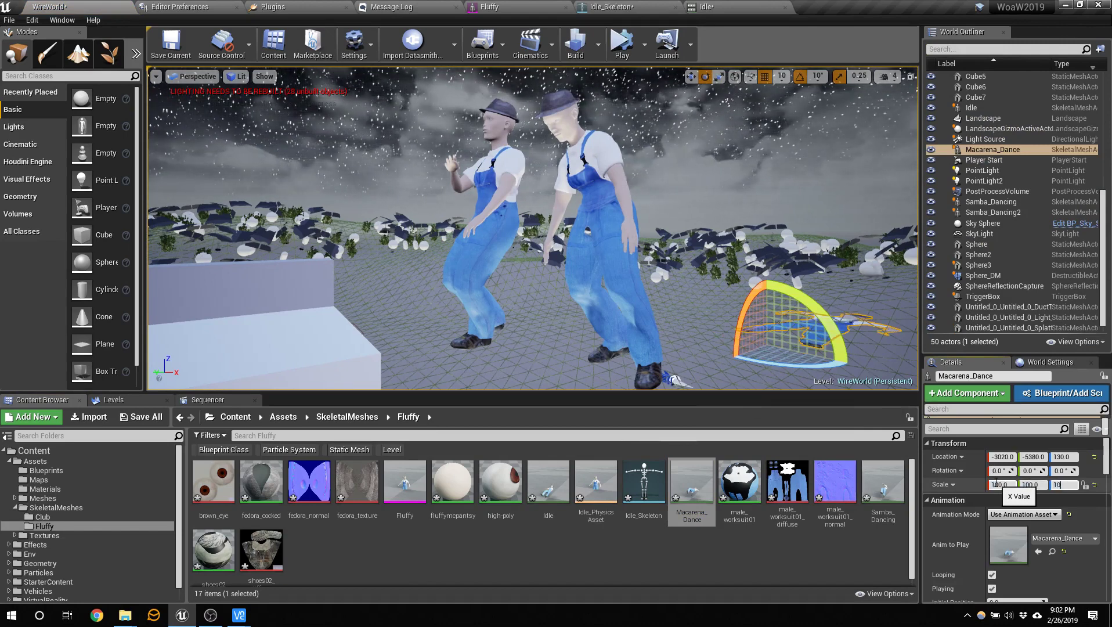
pyautogui.press('Return')
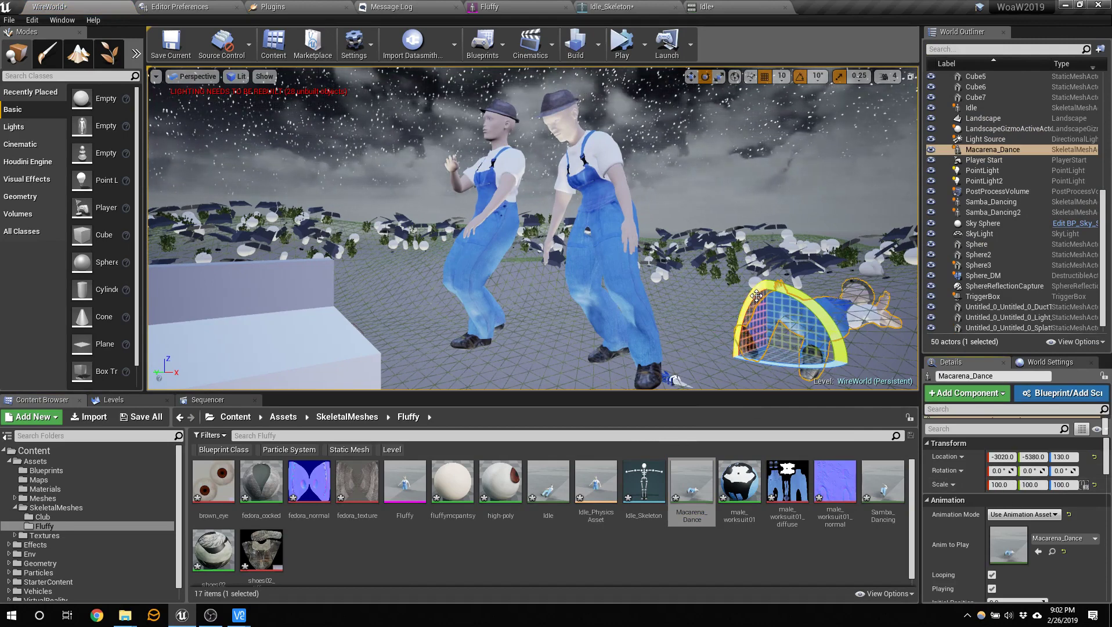
pyautogui.moveTo(756, 295); pyautogui.dragTo(746, 286)
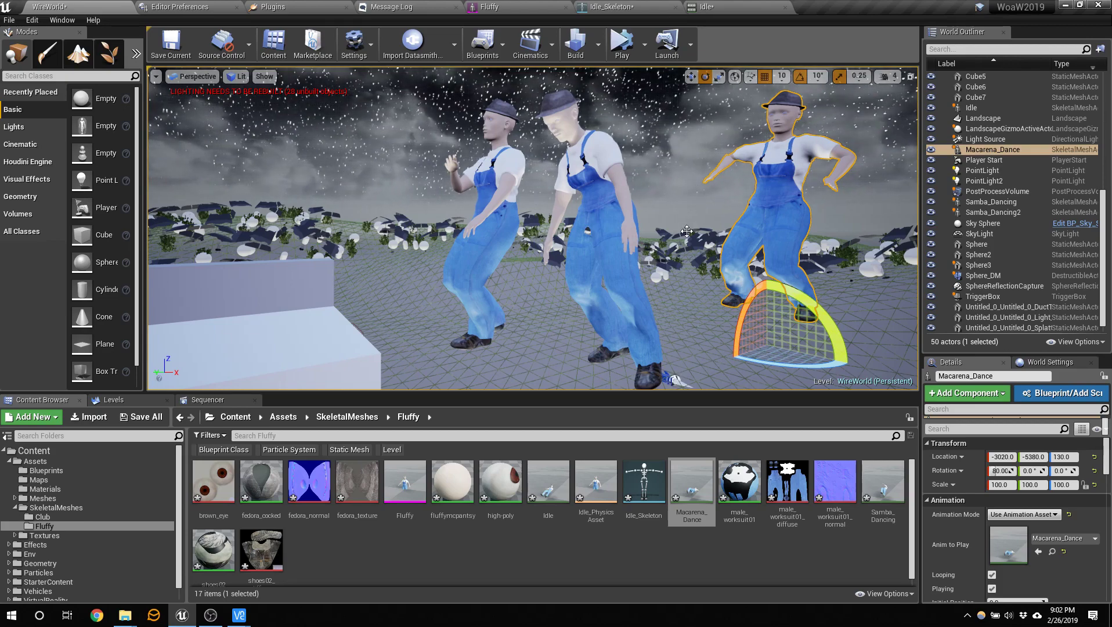
# Step: Simulate the level again to examine the Macarena and samba dancers up close, and stop the simulation
pyautogui.moveTo(683, 269)
pyautogui.mouseDown(button='right')
pyautogui.moveTo(641, 276)
pyautogui.moveTo(667, 269)
pyautogui.mouseUp(button='right')
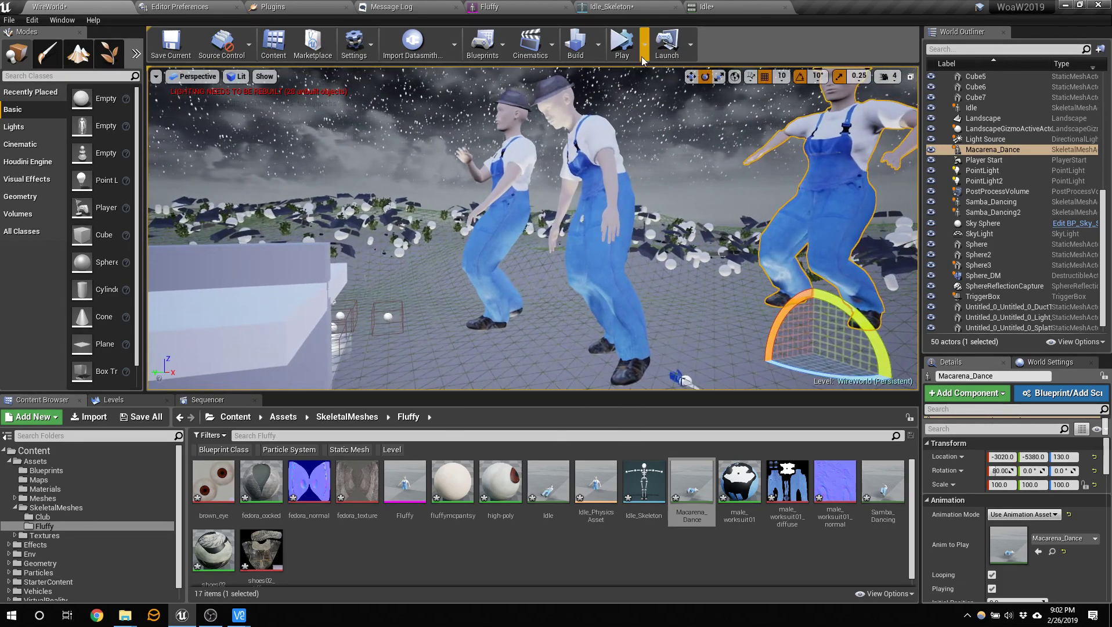
pyautogui.hotkey('alt', 'p')
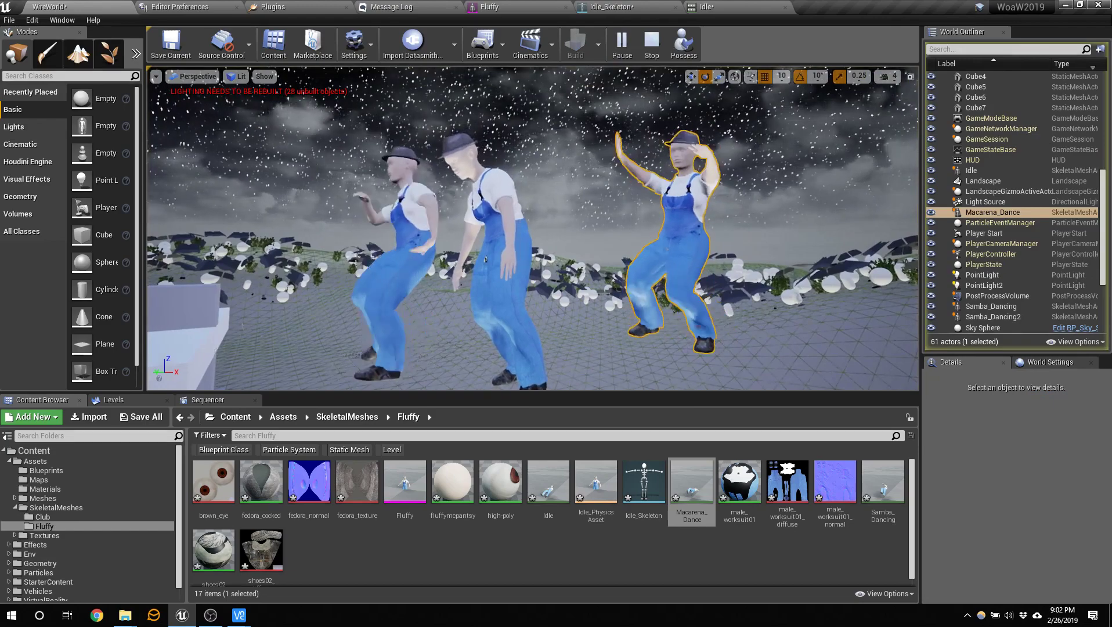
pyautogui.moveTo(580, 232); pyautogui.dragTo(590, 225, button='right')
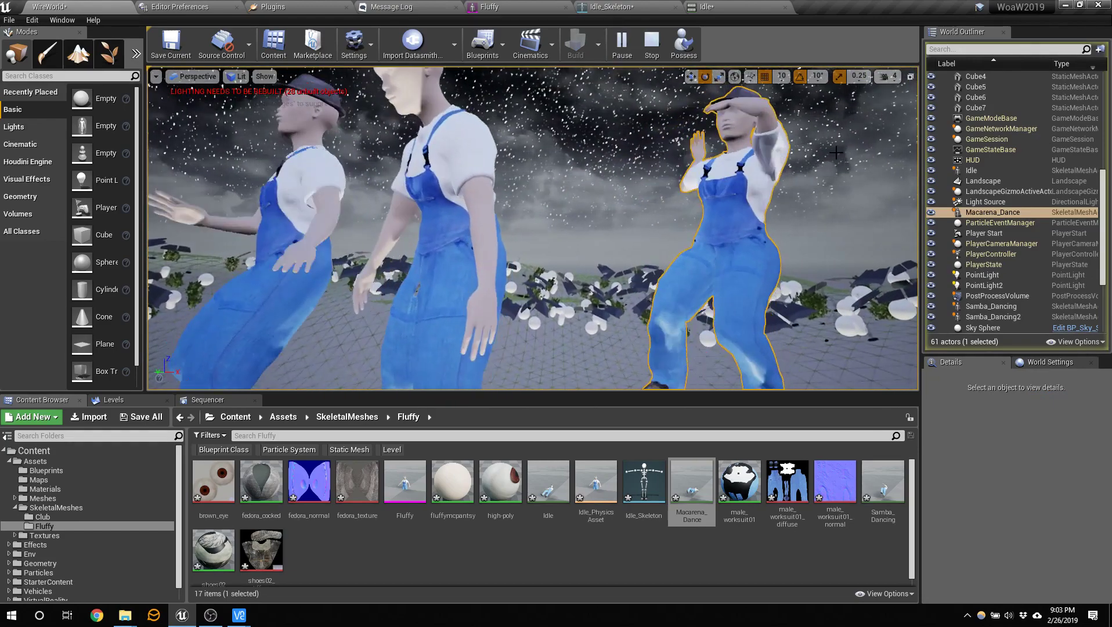
pyautogui.click(651, 46)
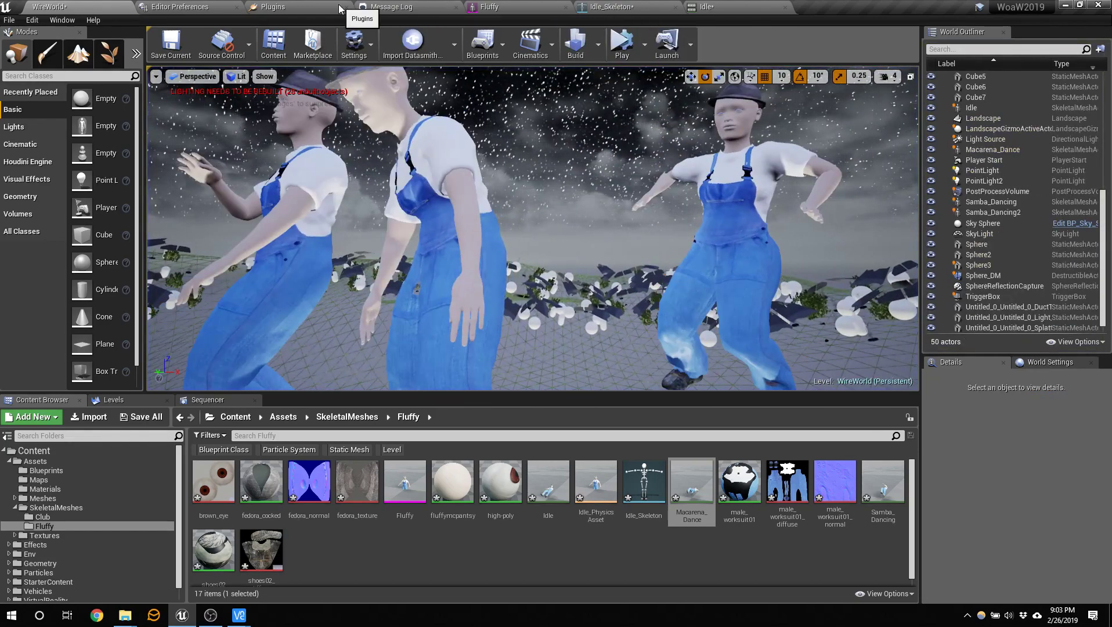
pyautogui.click(209, 616)
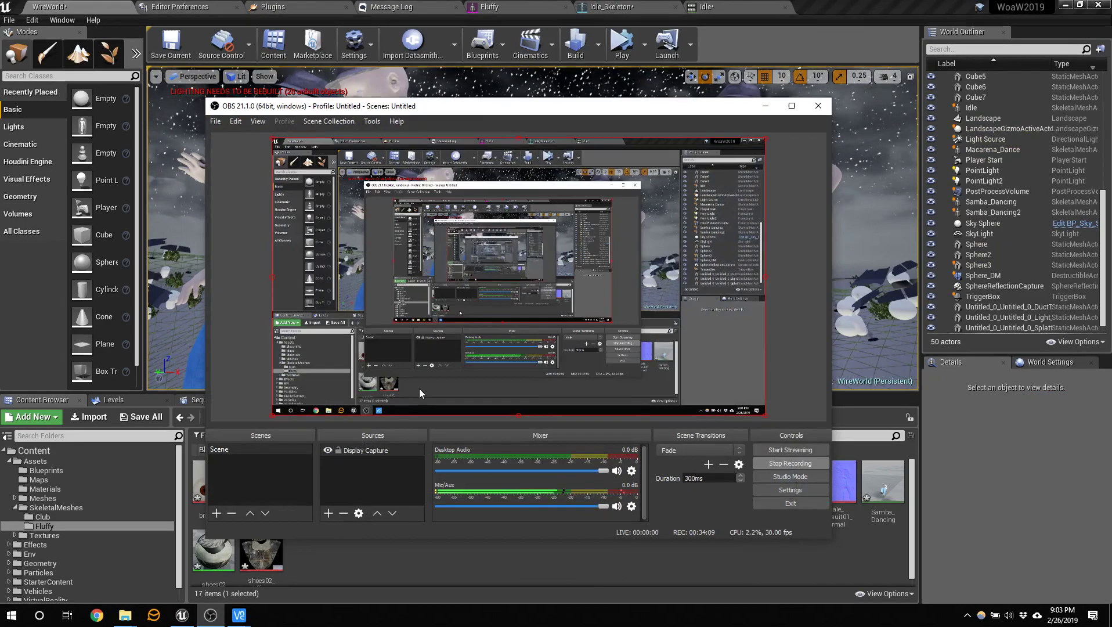